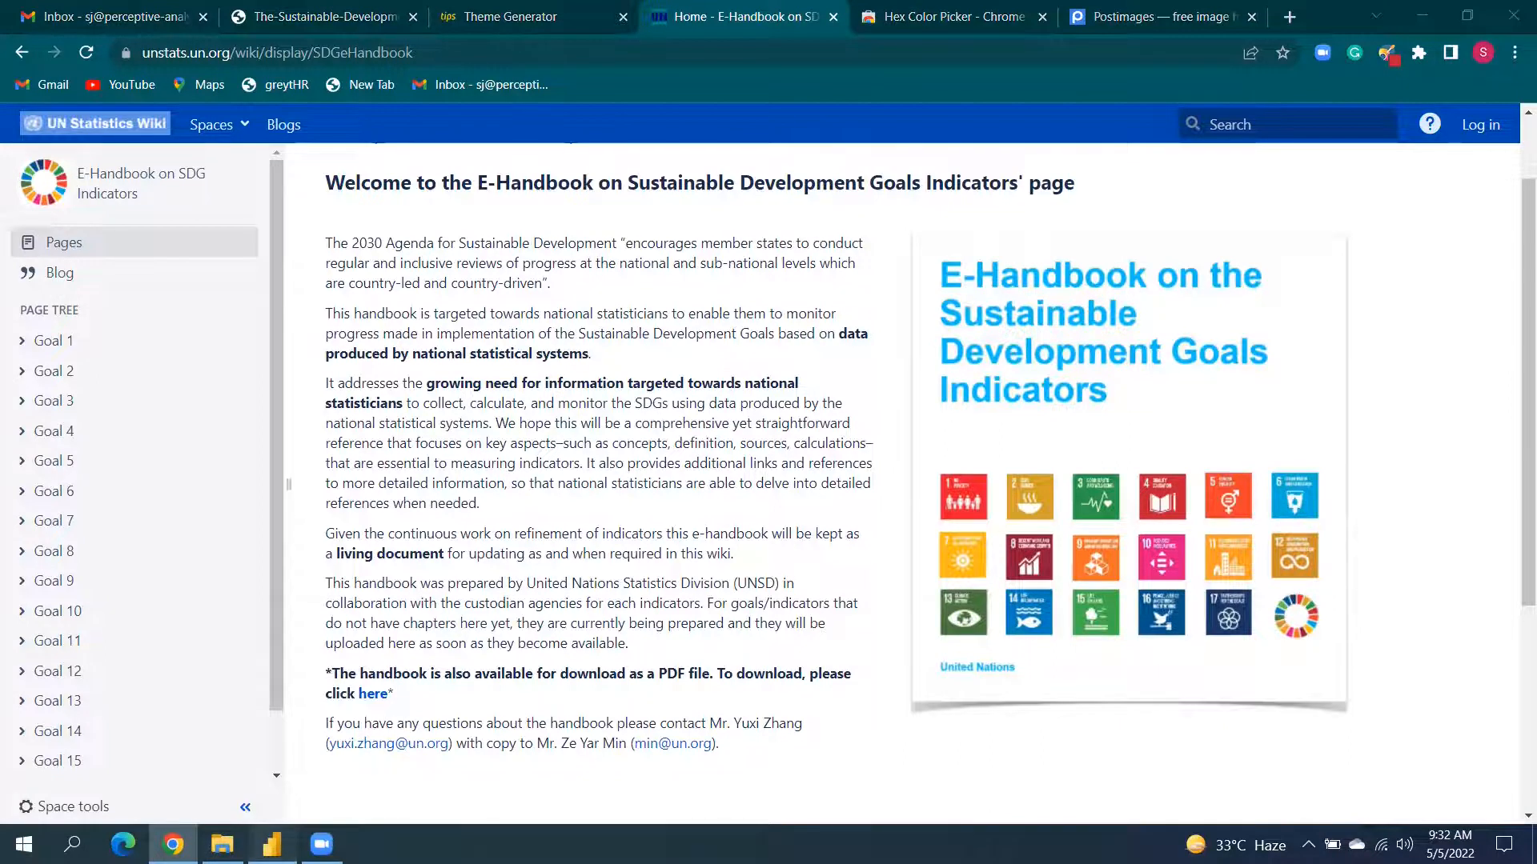
Look over the Sustainable Development Goals report in Power BI and the Hex Color Picker page in the Chrome web store.
{"action": "key", "text": "alt+Tab"}
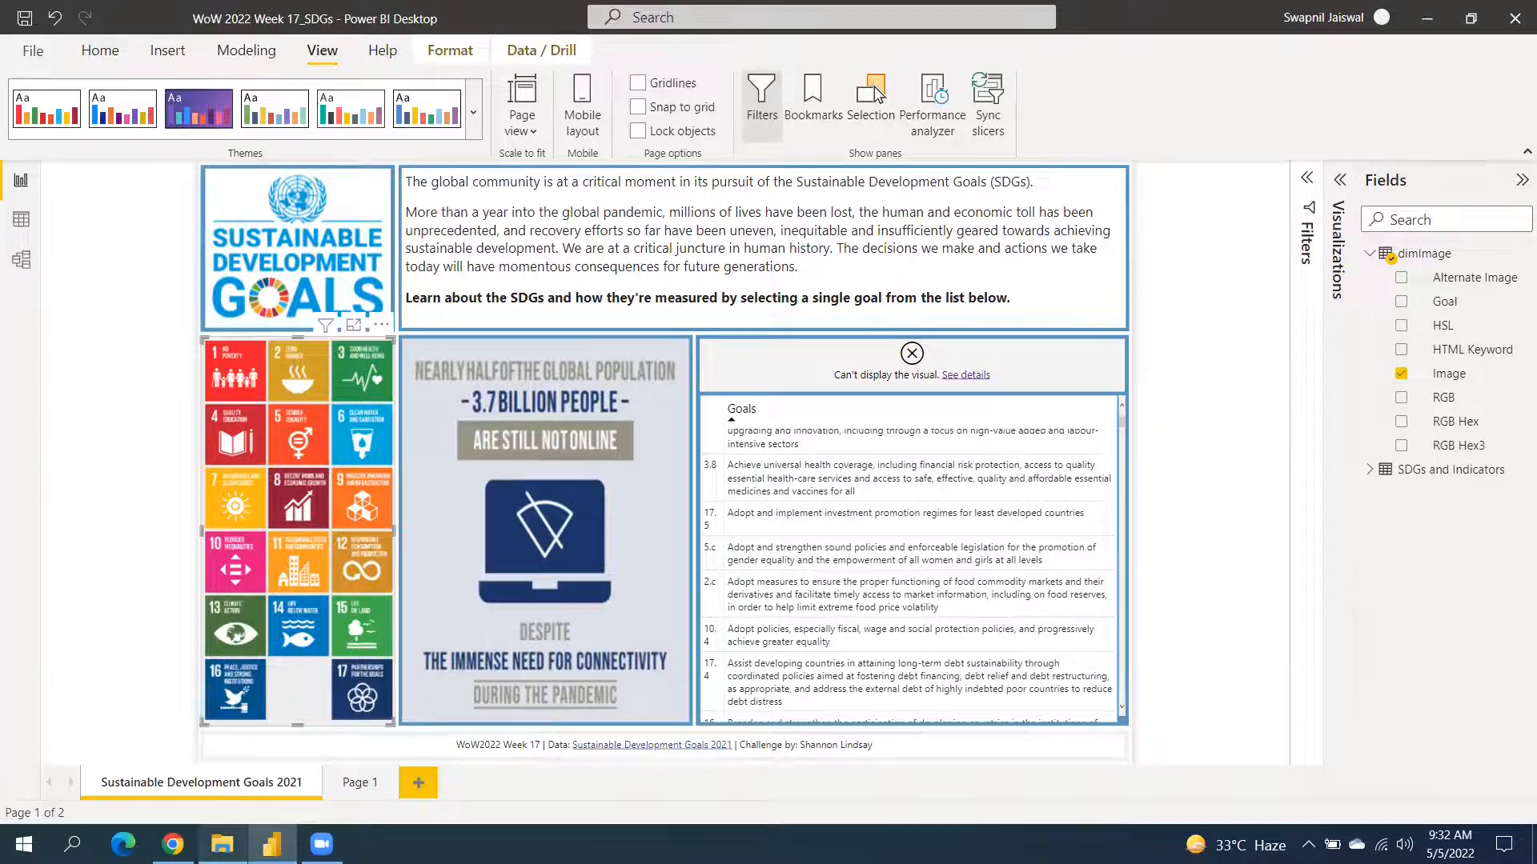
{"action": "left_click", "coordinate": [173, 844]}
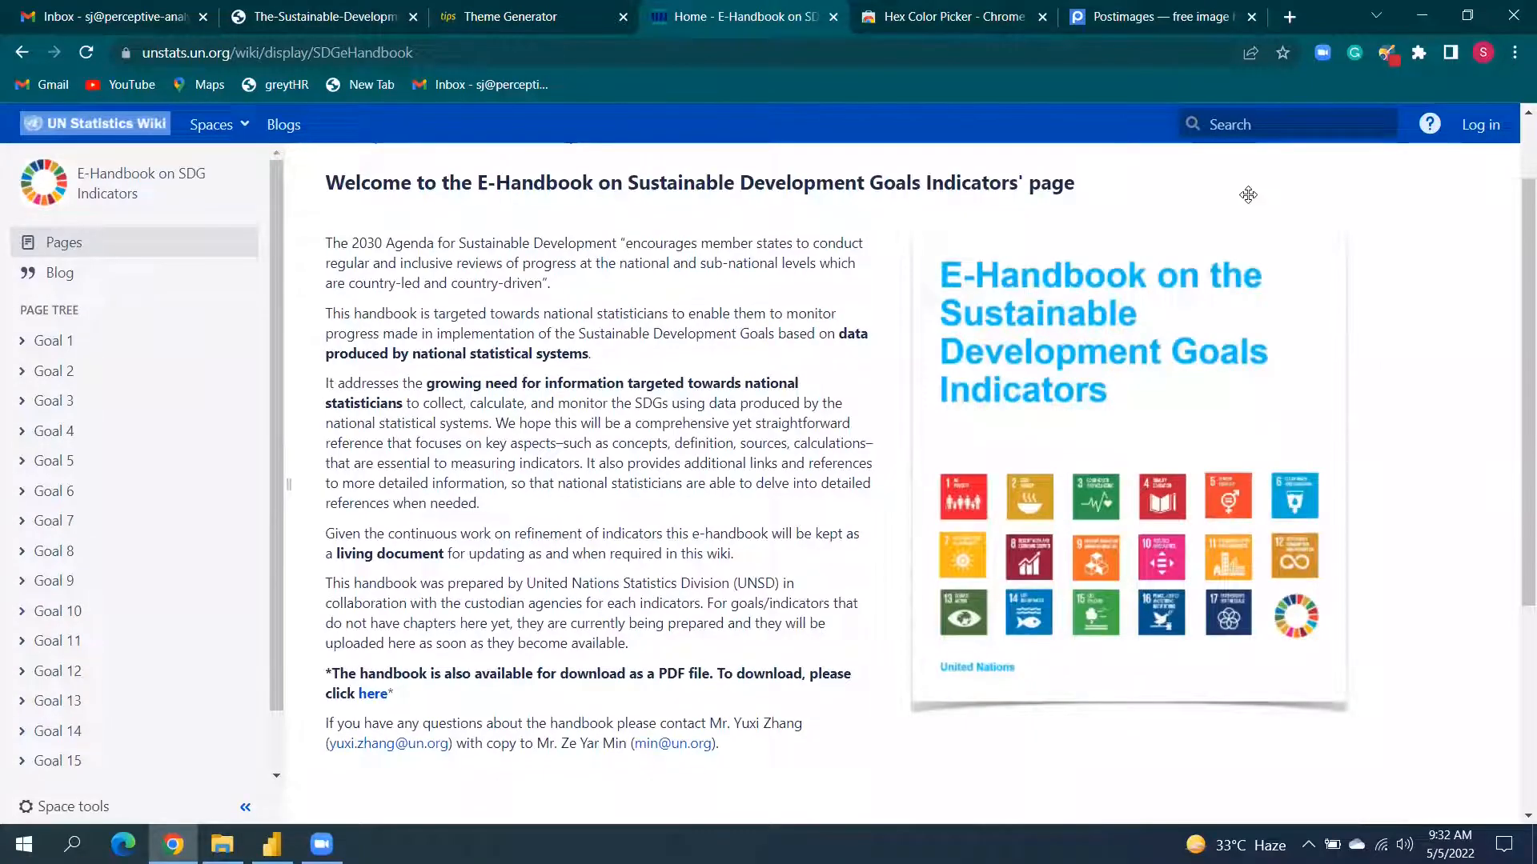
{"action": "left_click", "coordinate": [977, 21]}
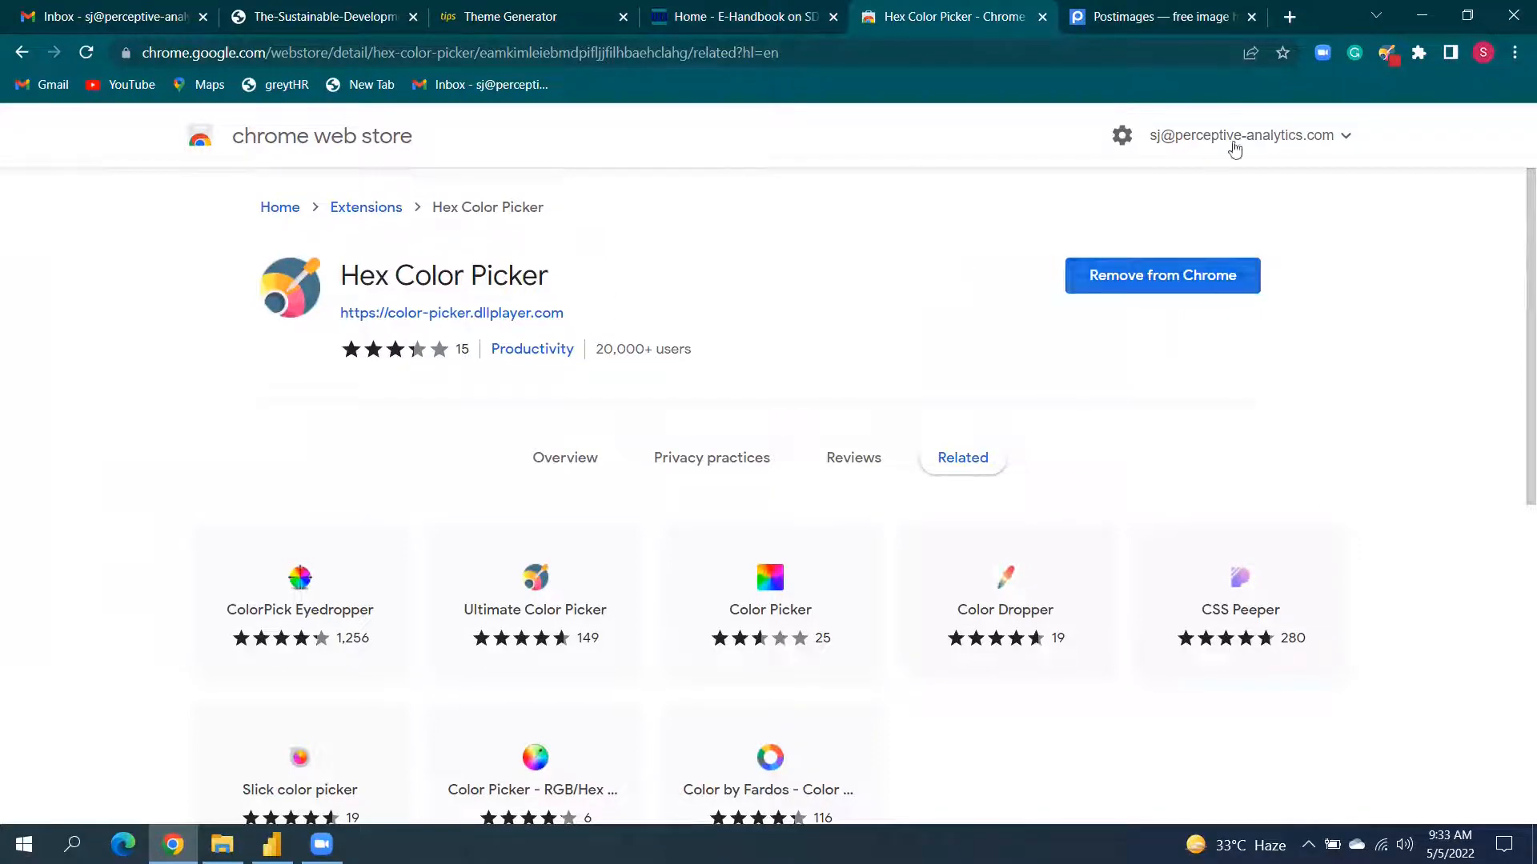
{"action": "left_click", "coordinate": [648, 16]}
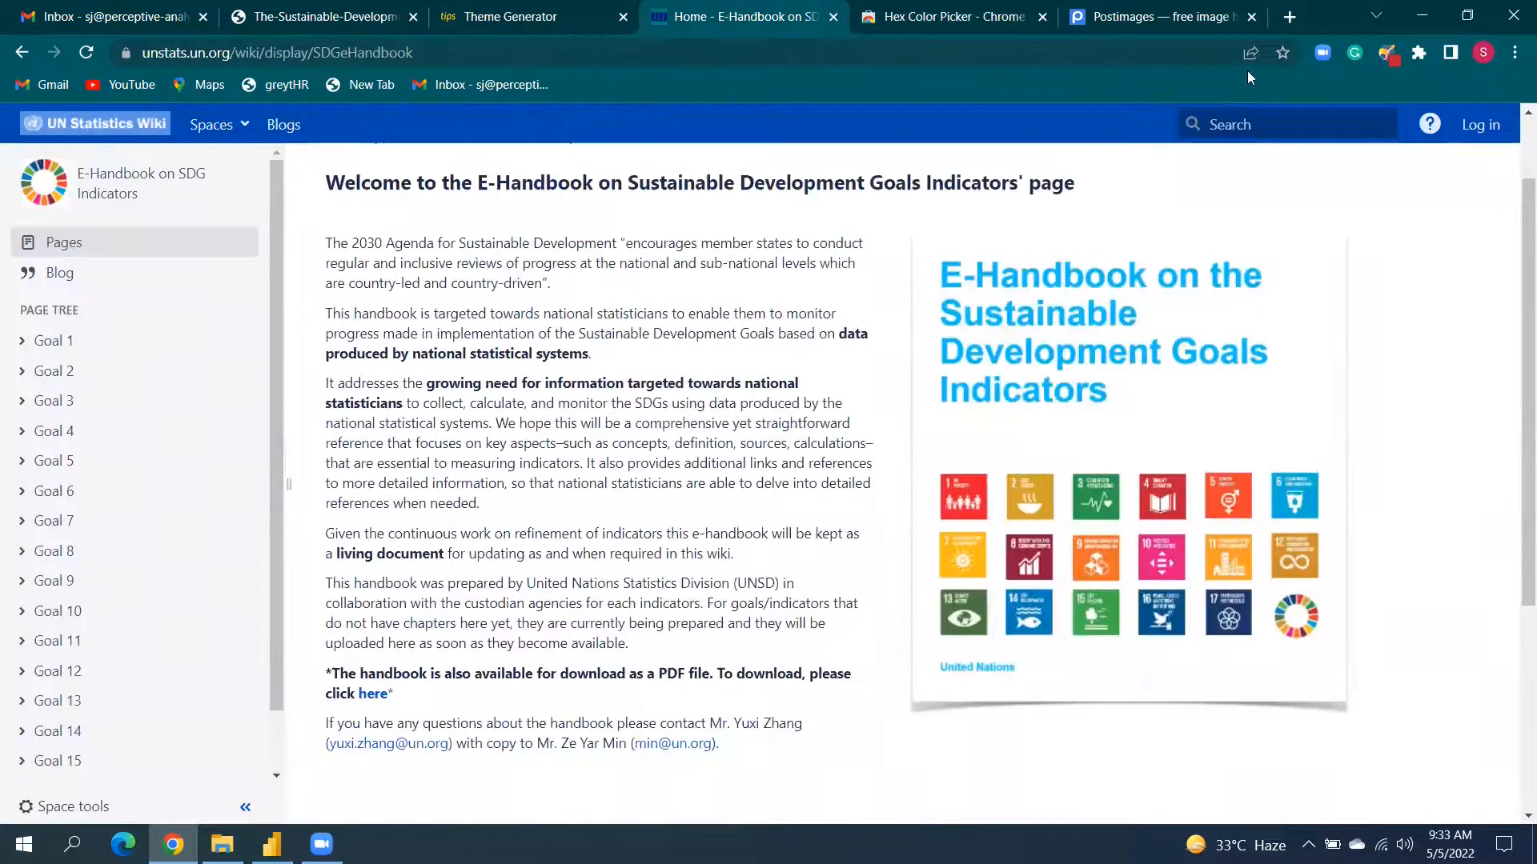
Sample the colour of the Goal 12 tile on the handbook cover with Hex Color Picker and return to the handbook home page.
{"action": "left_click", "coordinate": [1387, 56]}
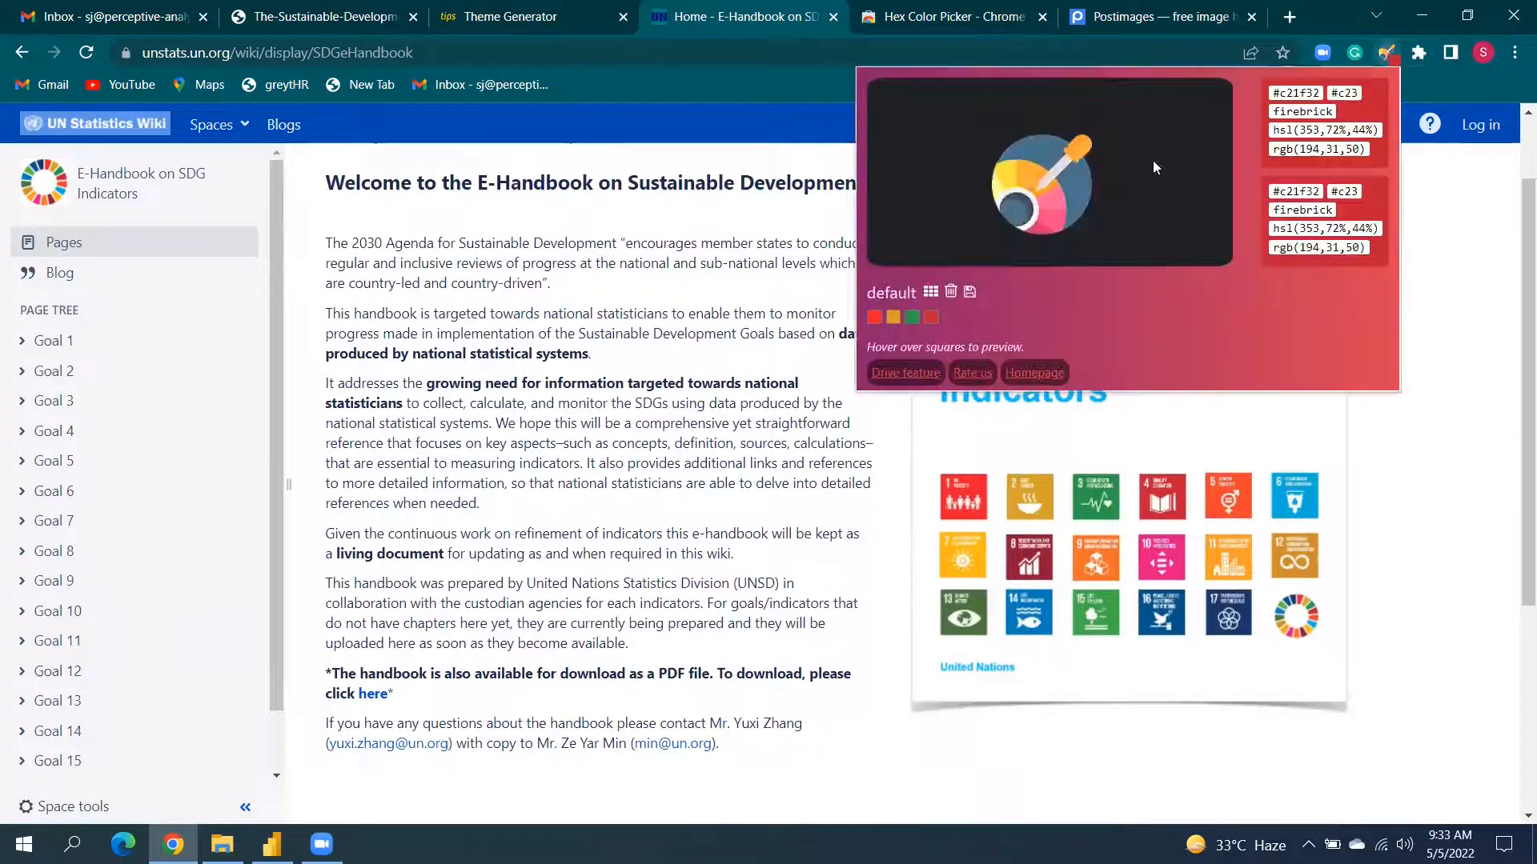
{"action": "left_click", "coordinate": [1029, 181]}
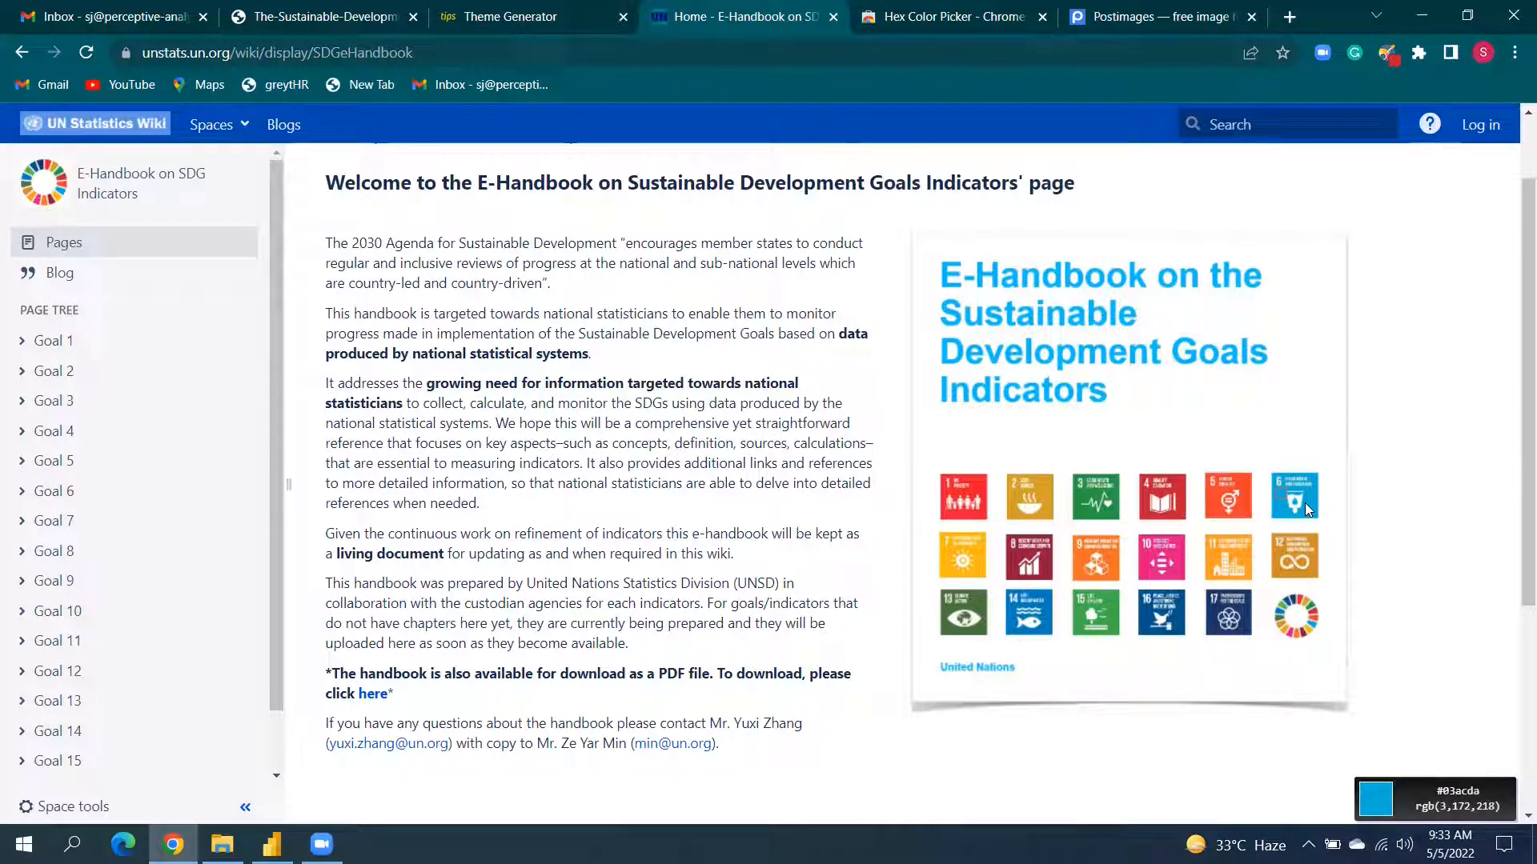
{"action": "left_click", "coordinate": [1316, 564]}
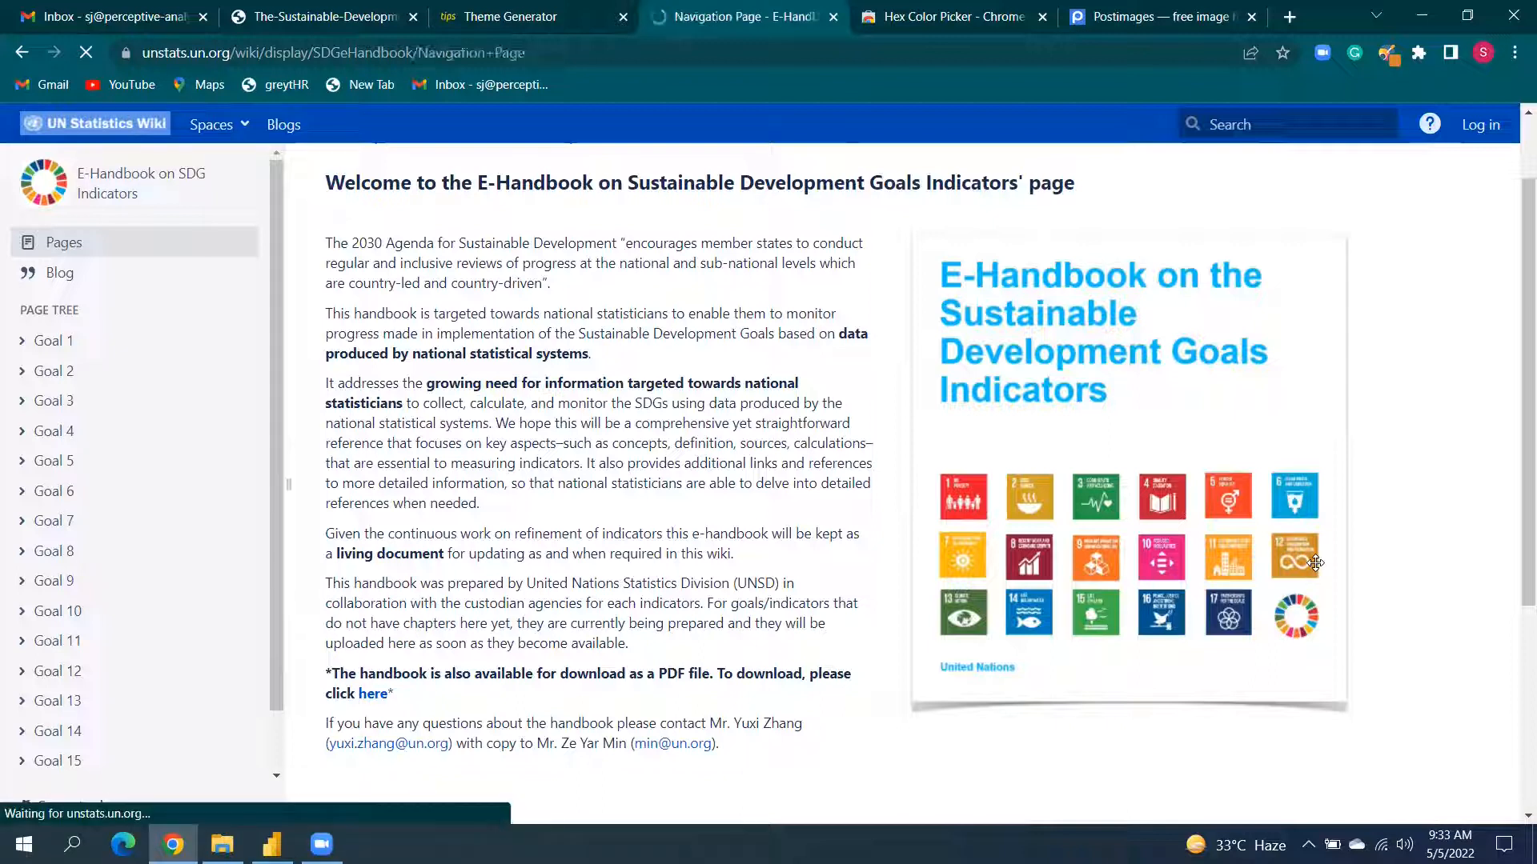
{"action": "left_click", "coordinate": [1391, 53]}
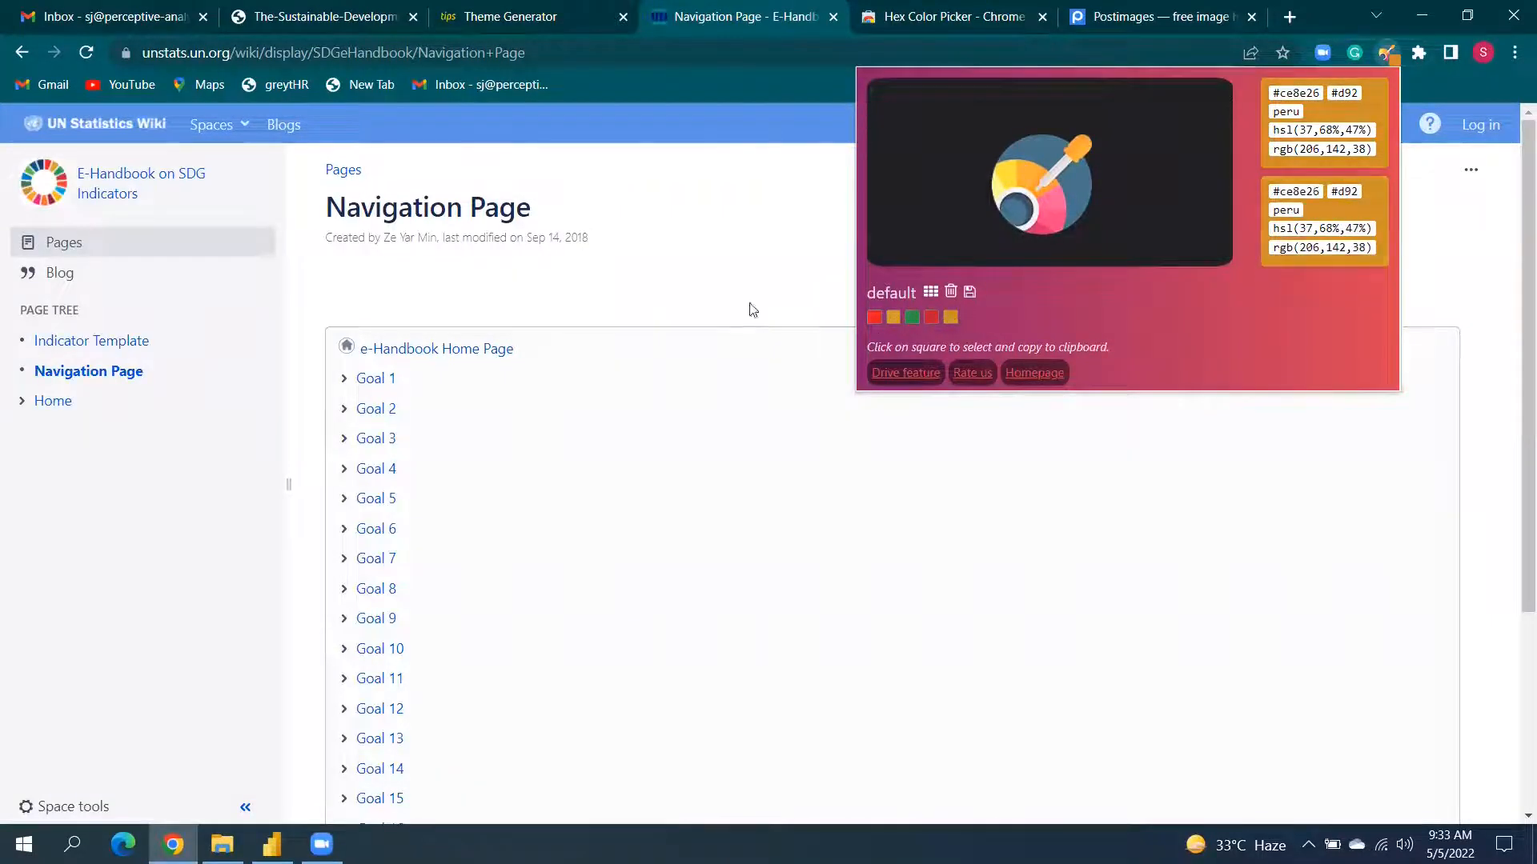
{"action": "left_click", "coordinate": [563, 291]}
{"action": "left_click", "coordinate": [23, 53]}
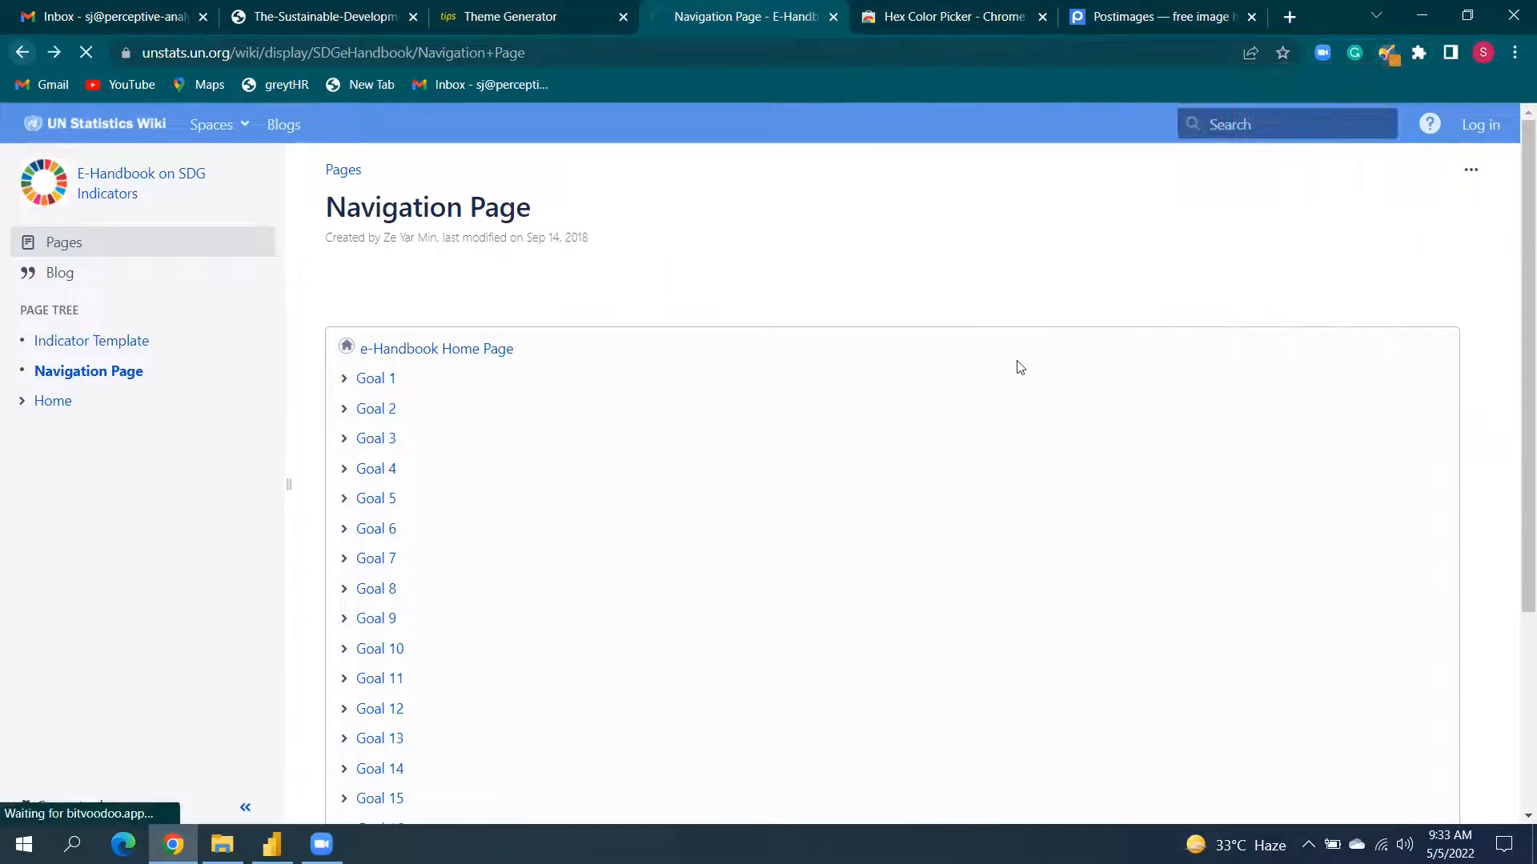
Sample the green of the Goal 13 tile with Hex Color Picker and go back to the handbook home page.
{"action": "left_click", "coordinate": [1389, 54]}
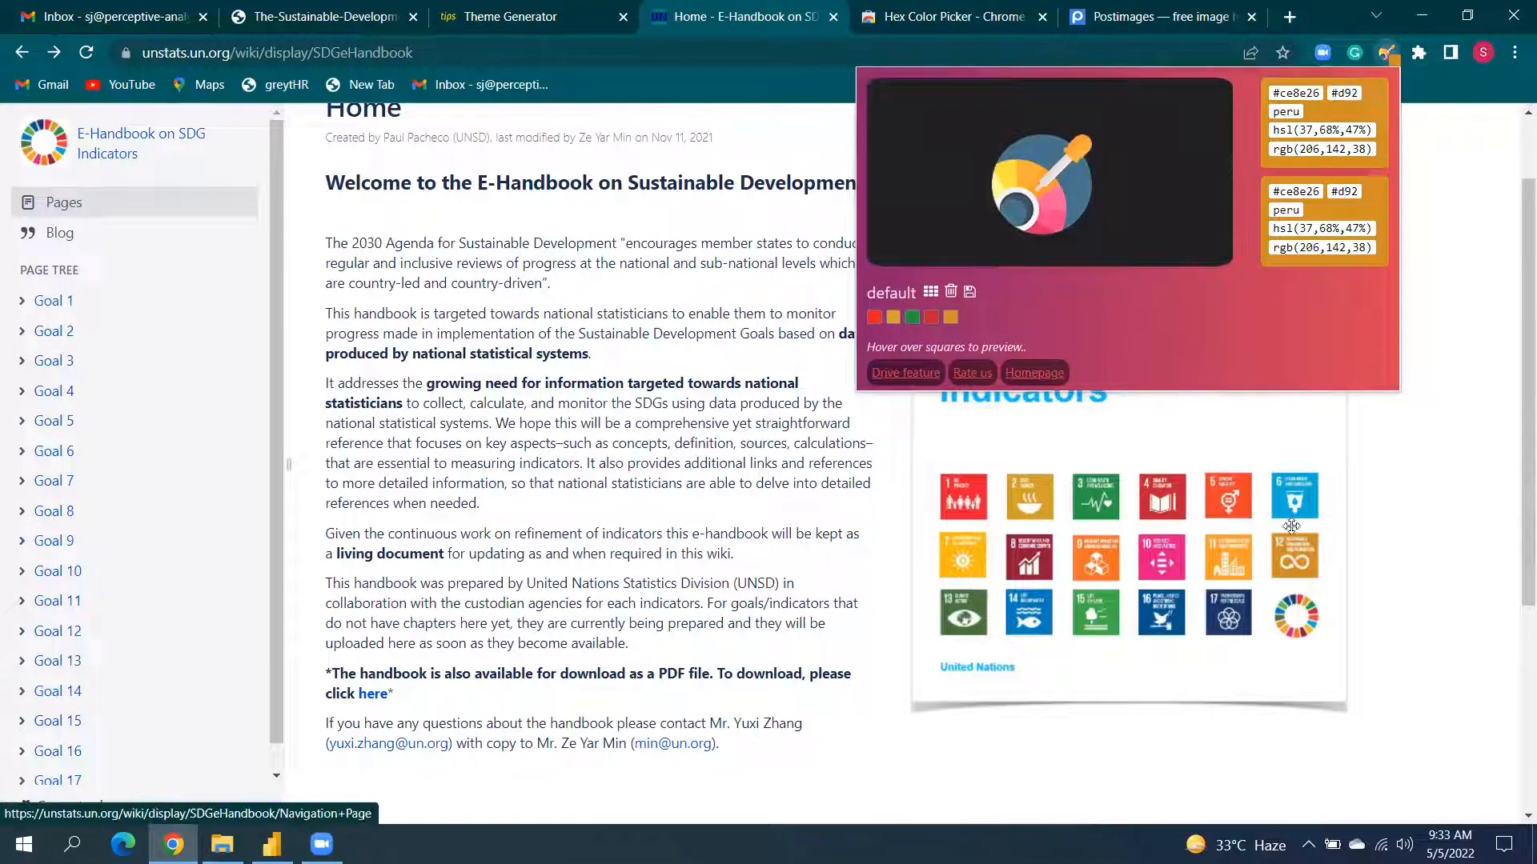
{"action": "left_click", "coordinate": [1039, 153]}
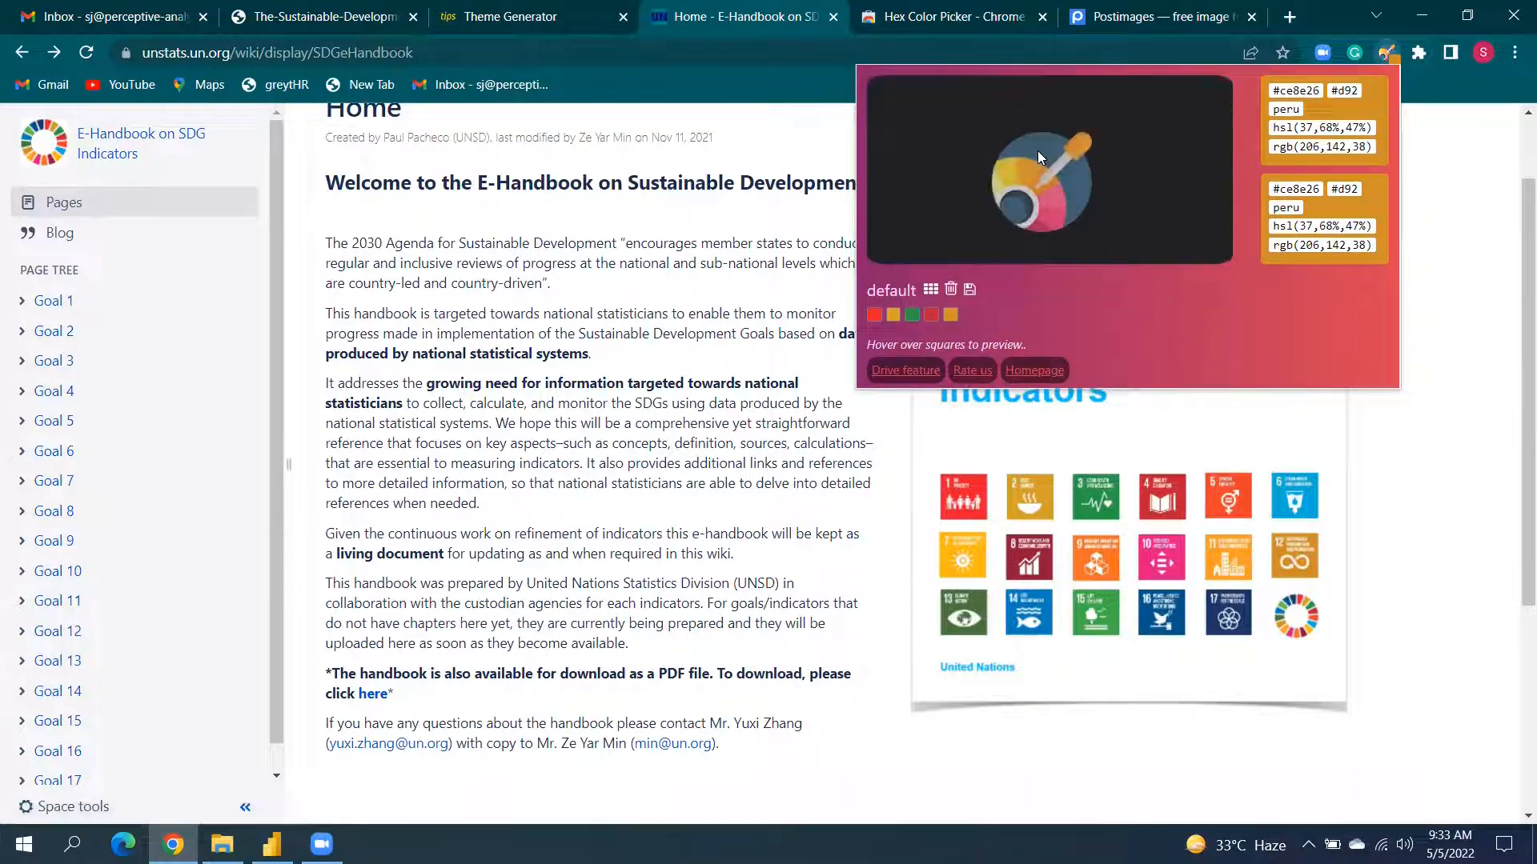
{"action": "left_click", "coordinate": [977, 605]}
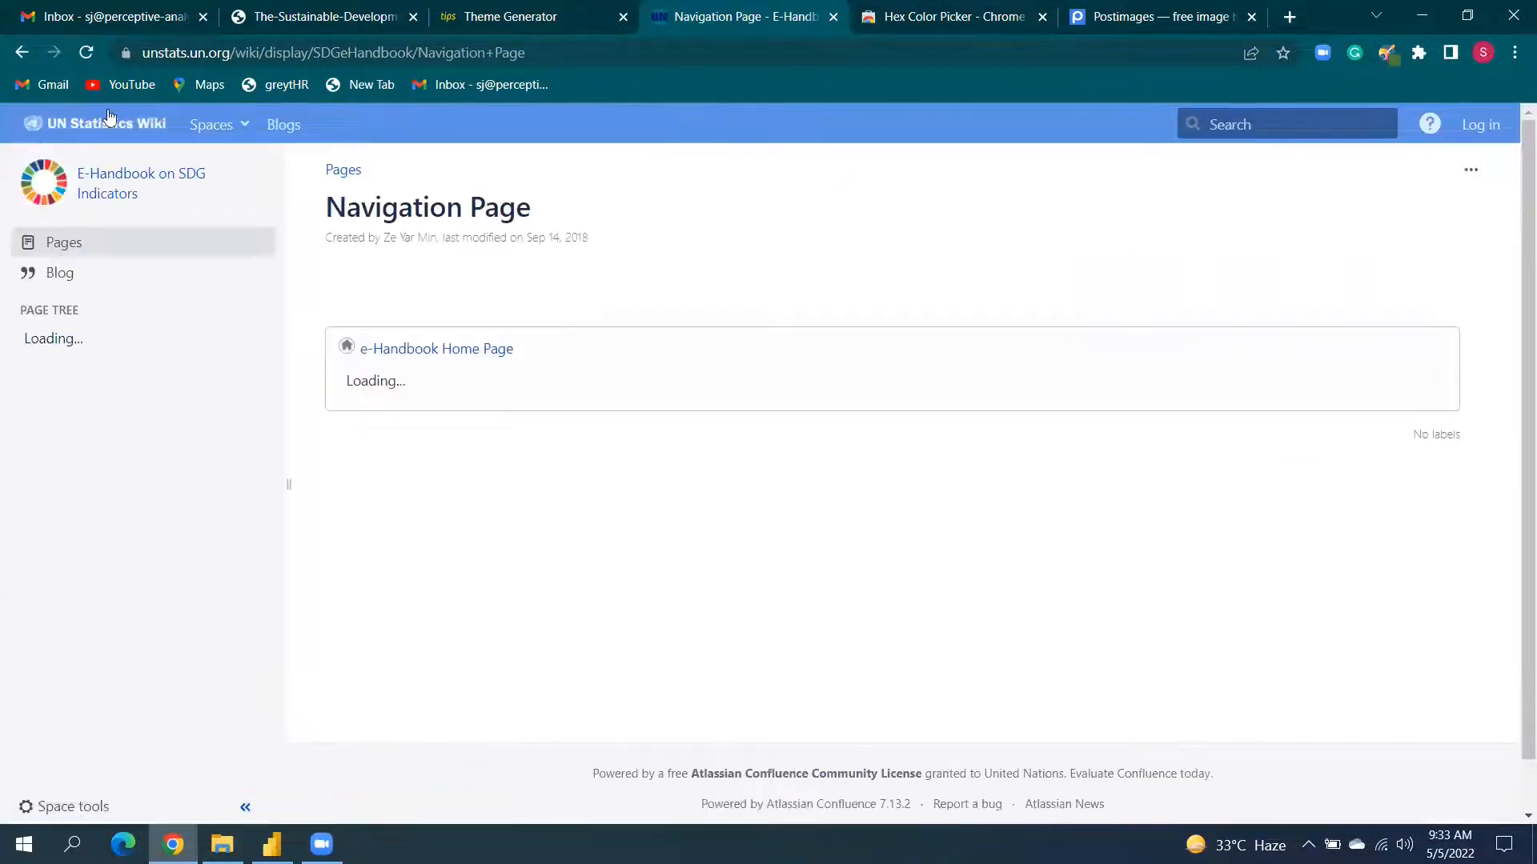
{"action": "left_click", "coordinate": [21, 53]}
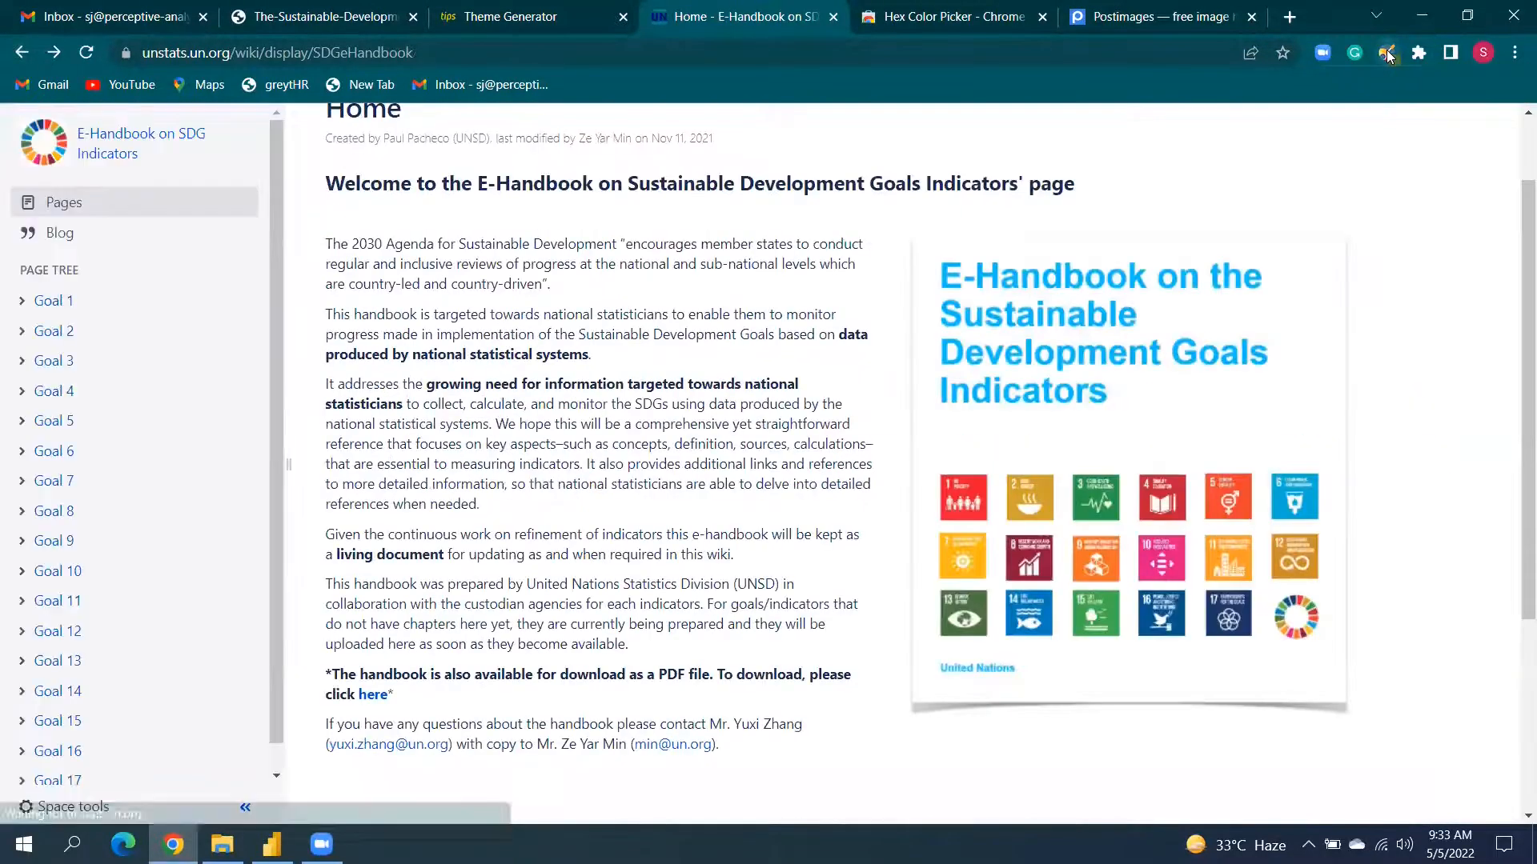
Export the picked colours from Hex Color Picker as a CSV file and open it in Excel.
{"action": "left_click", "coordinate": [1387, 52]}
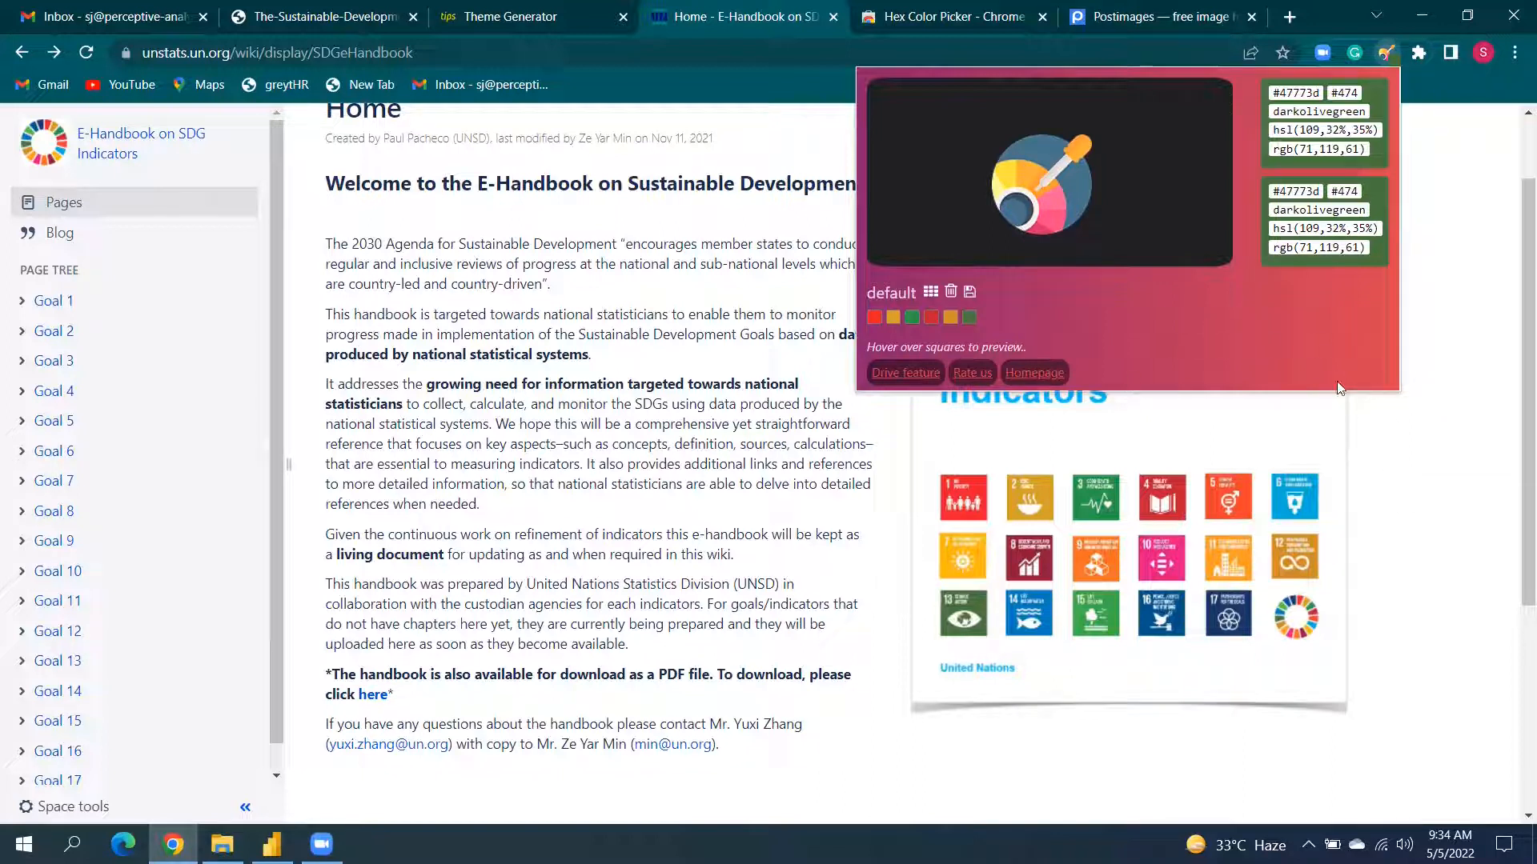
{"action": "left_click", "coordinate": [969, 293]}
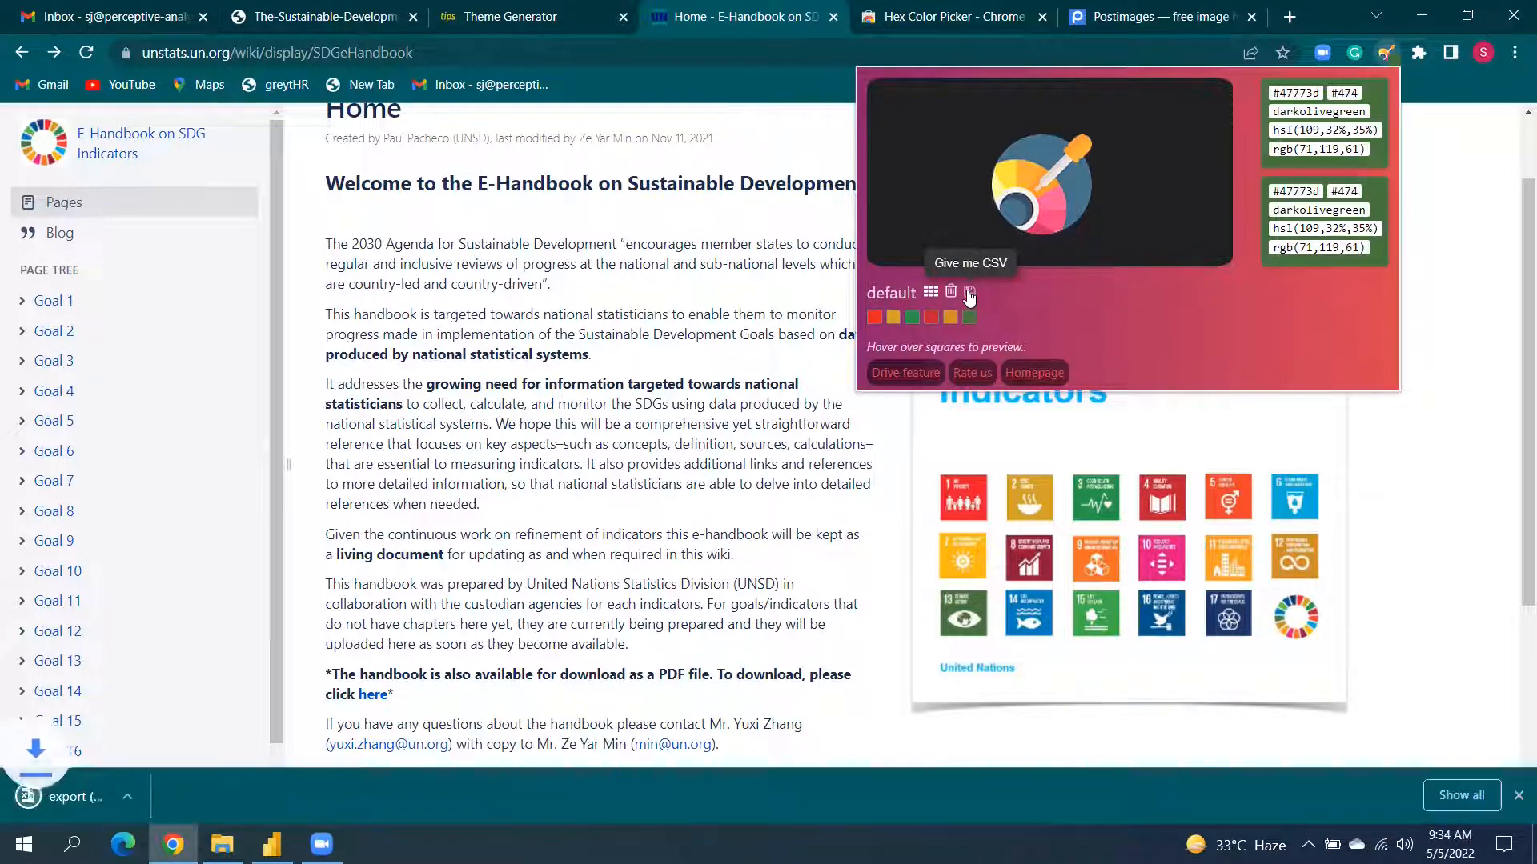
{"action": "left_click", "coordinate": [83, 796]}
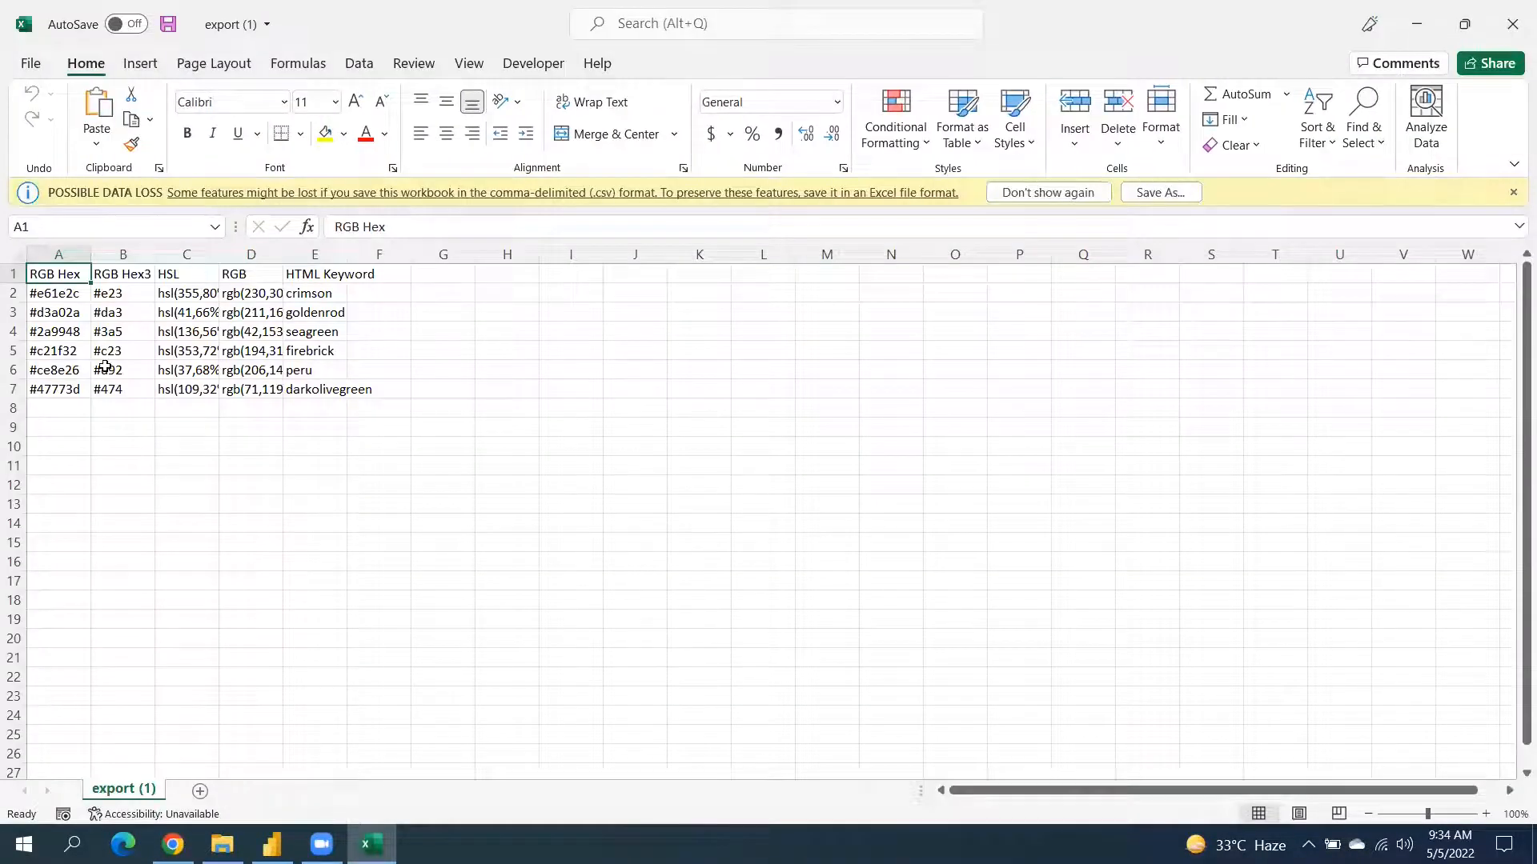
Review the RGB Hex codes in column A and autofit all column widths of the exported sheet.
{"action": "left_click", "coordinate": [80, 294]}
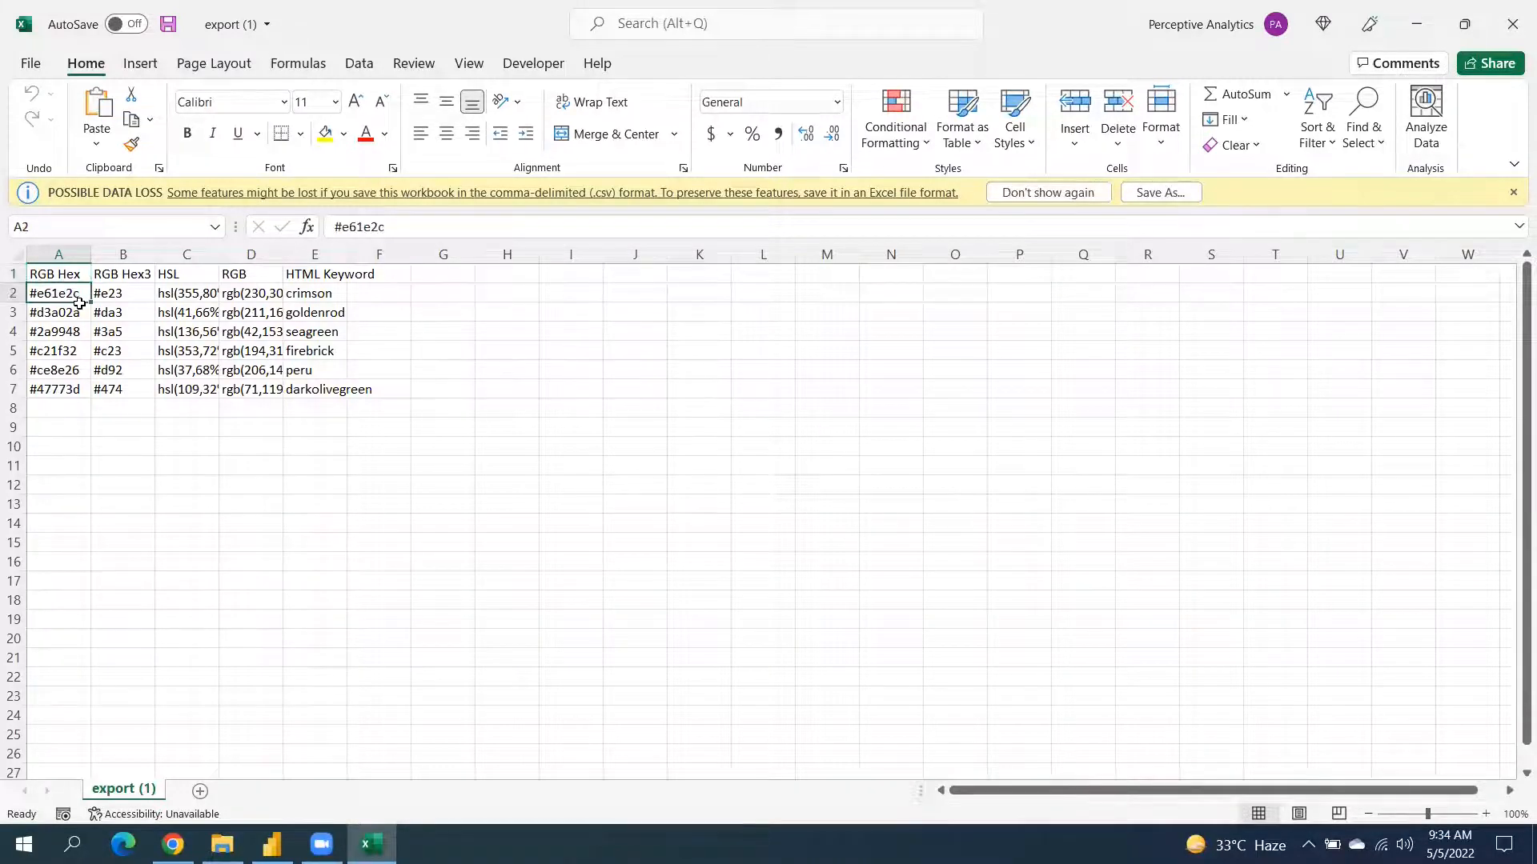
{"action": "left_click", "coordinate": [73, 313]}
{"action": "left_click", "coordinate": [68, 332]}
{"action": "left_click", "coordinate": [68, 351]}
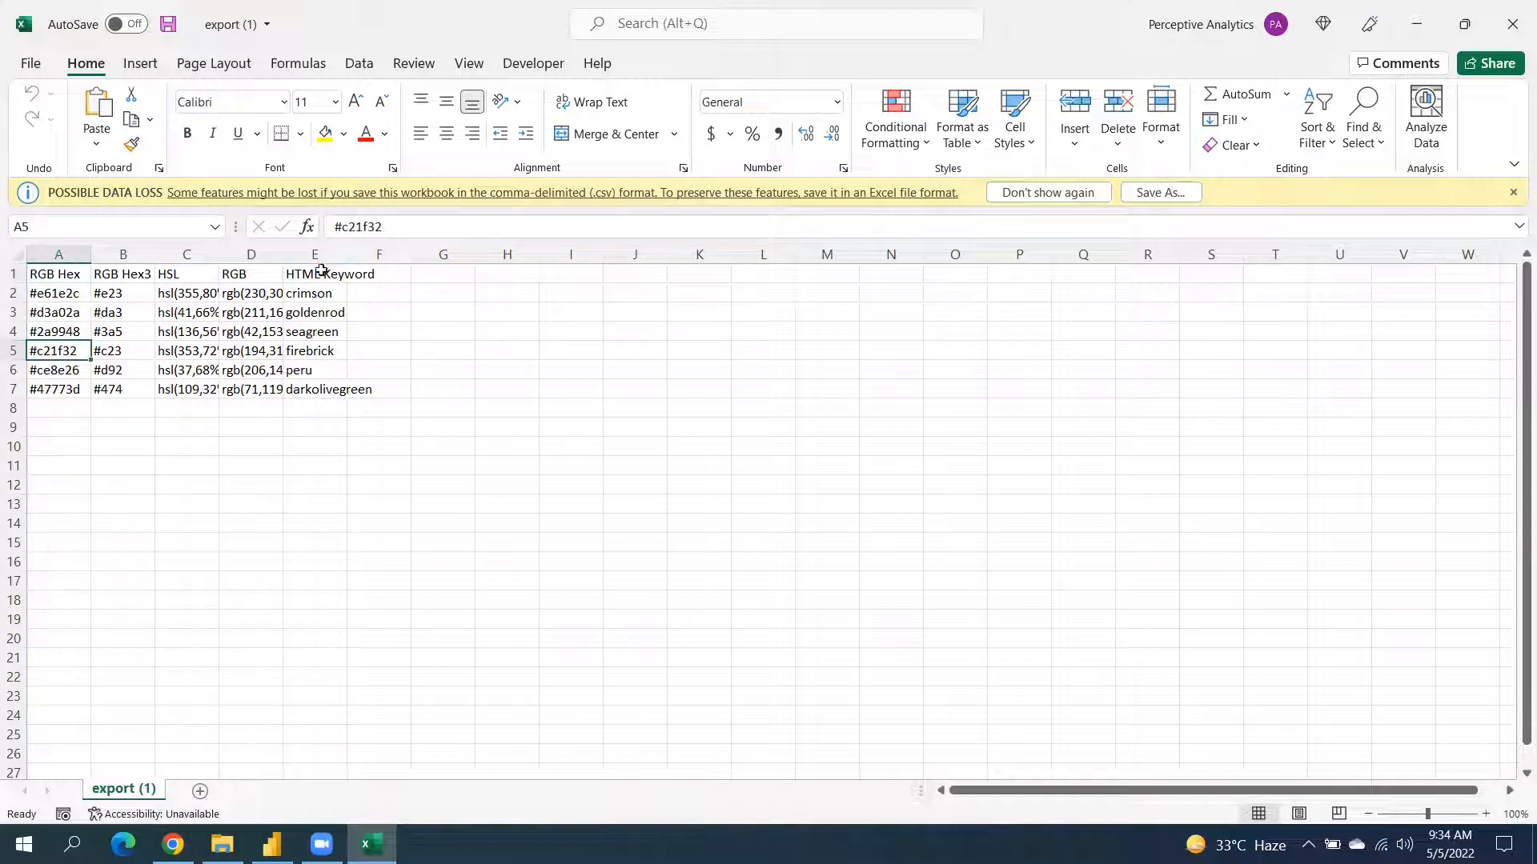
{"action": "left_click", "coordinate": [18, 254]}
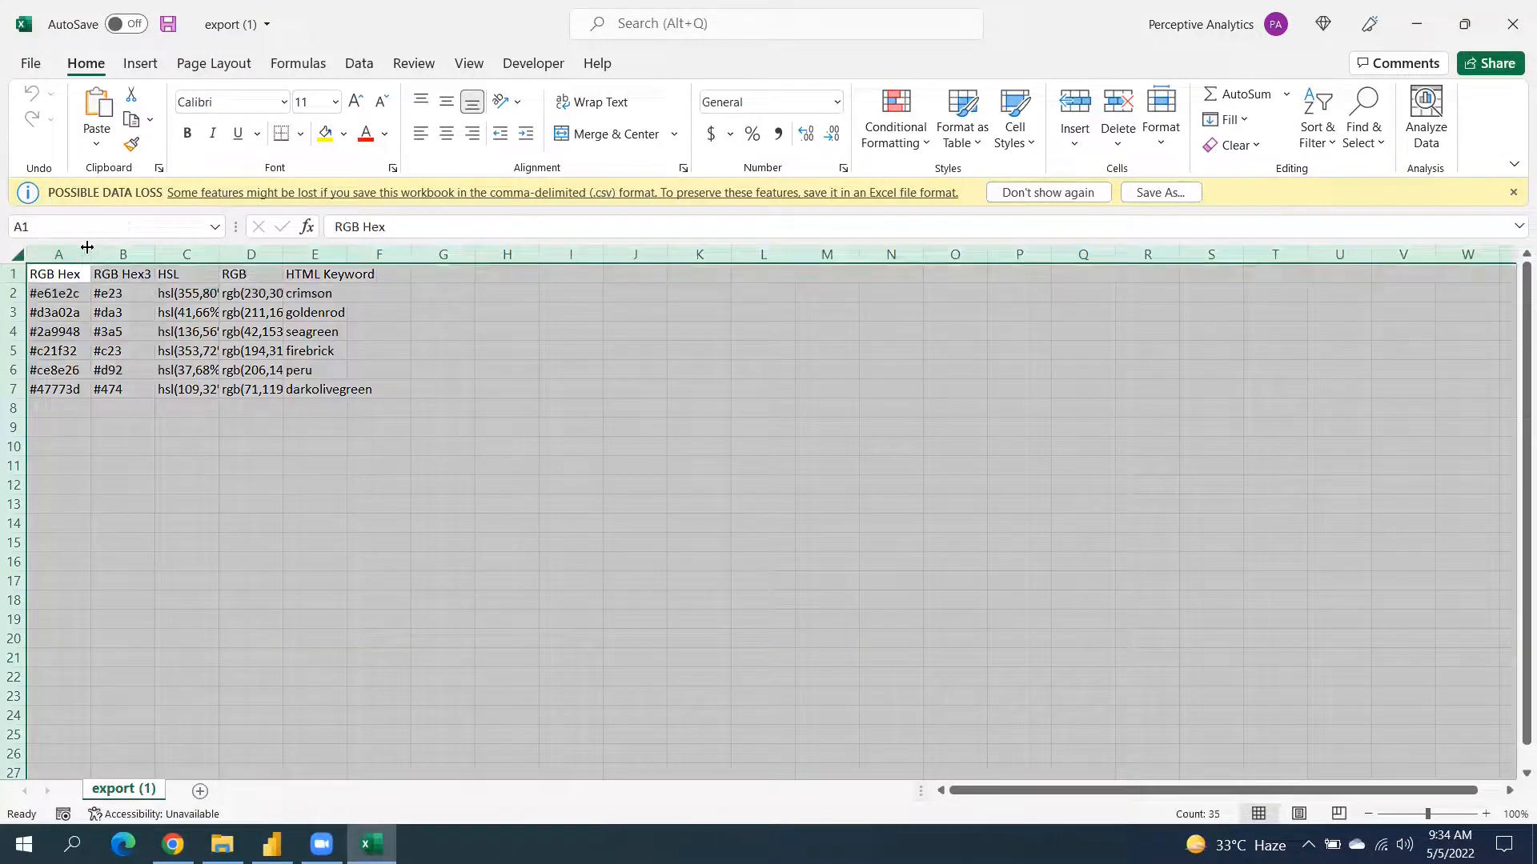
{"action": "double_click", "coordinate": [86, 248]}
Review the RGB Hex3, HSL, RGB and HTML Keyword column headings of the exported colours.
{"action": "left_click", "coordinate": [108, 276]}
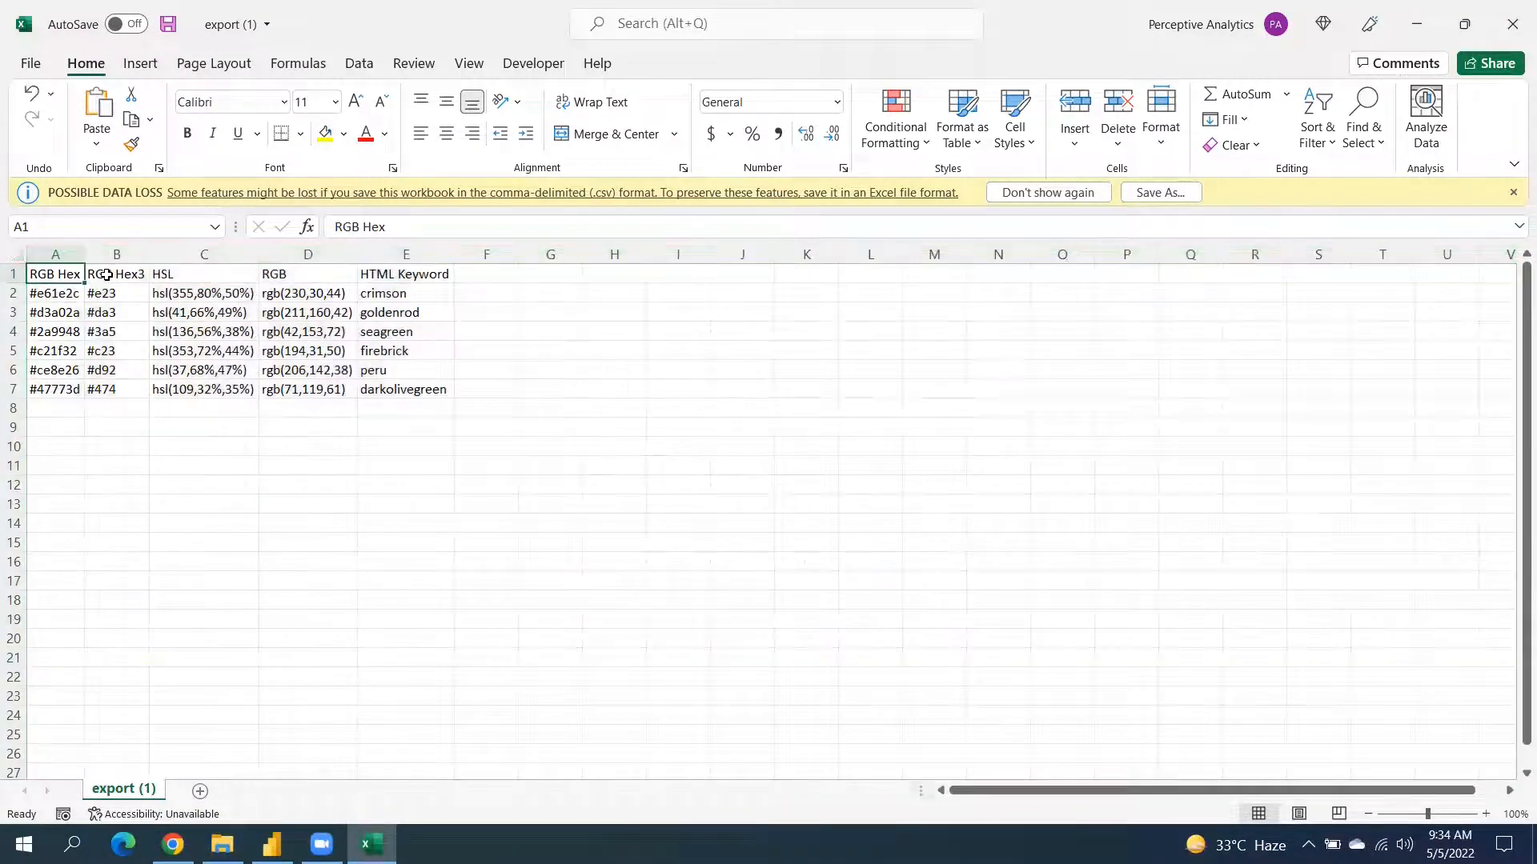
{"action": "left_click", "coordinate": [186, 274]}
{"action": "left_click", "coordinate": [319, 273]}
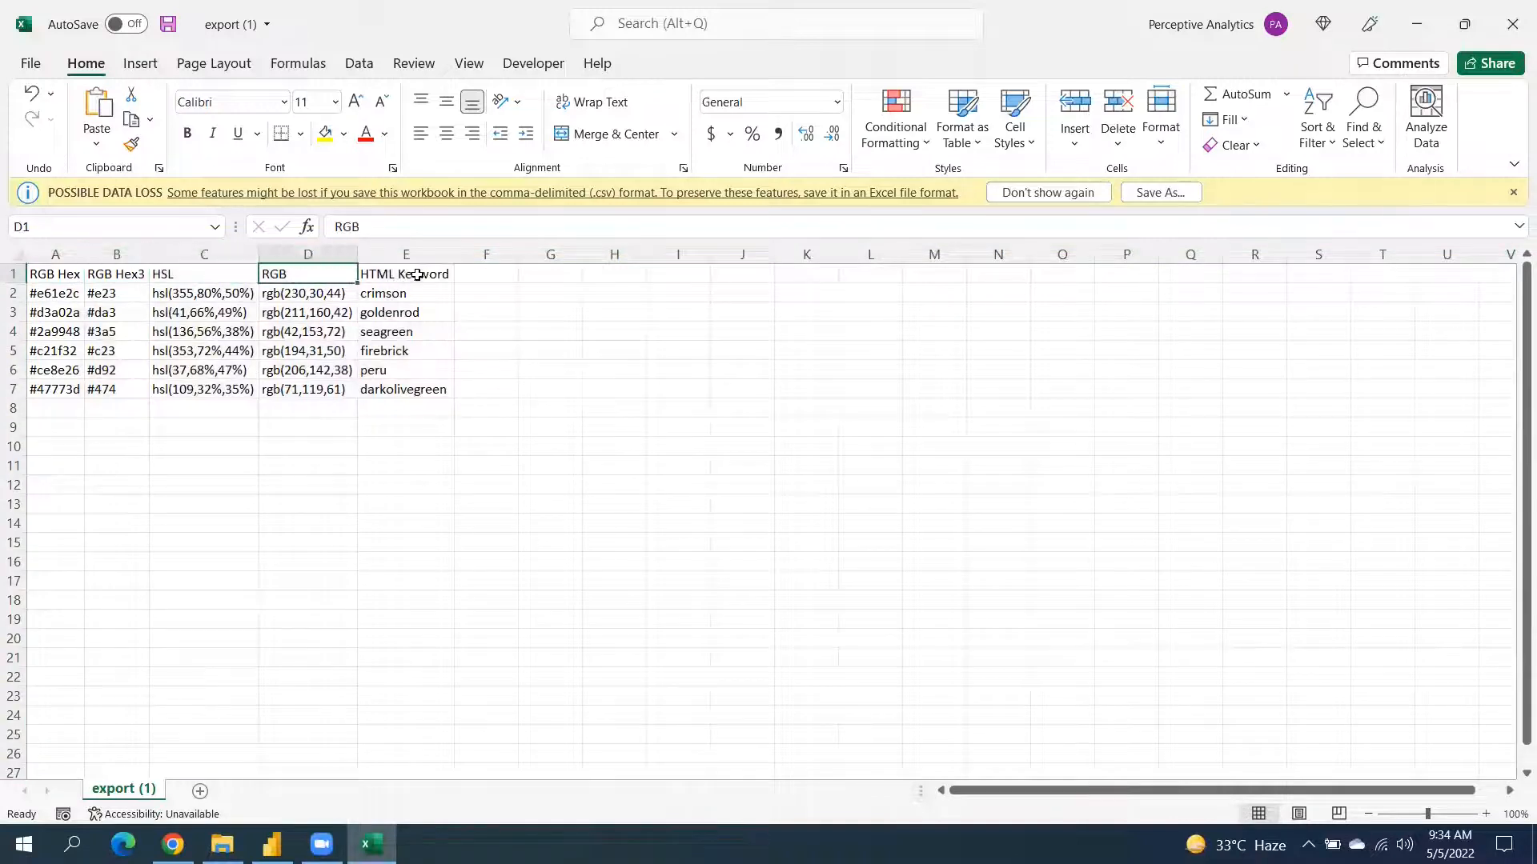
{"action": "double_click", "coordinate": [422, 273]}
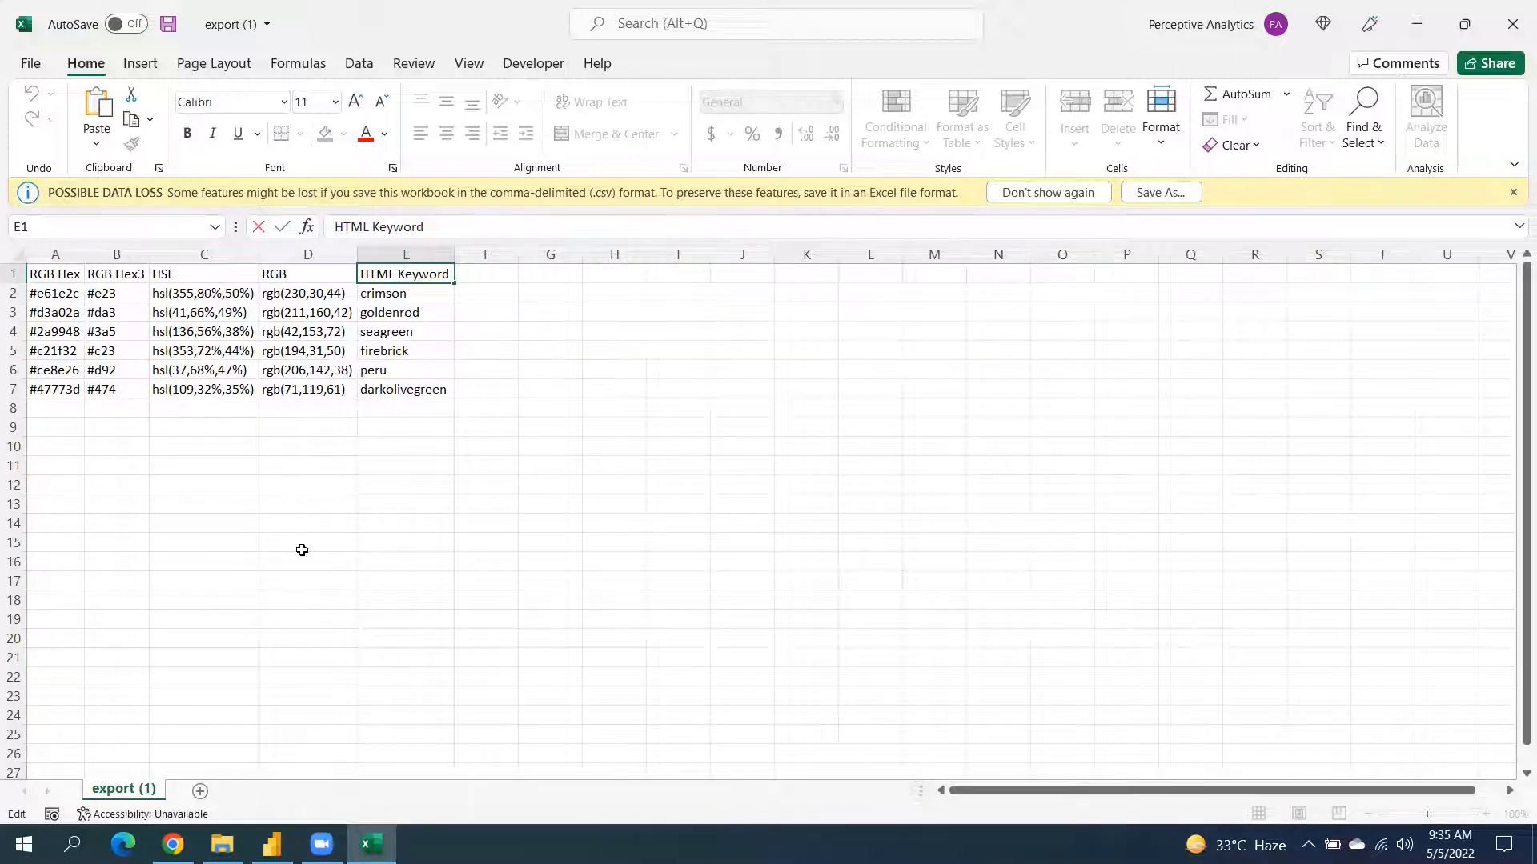
Switch to the Theme Generator in Chrome, dismiss its theme download prompt and go to the PowerBI.tips home page.
{"action": "mouse_move", "coordinate": [272, 844]}
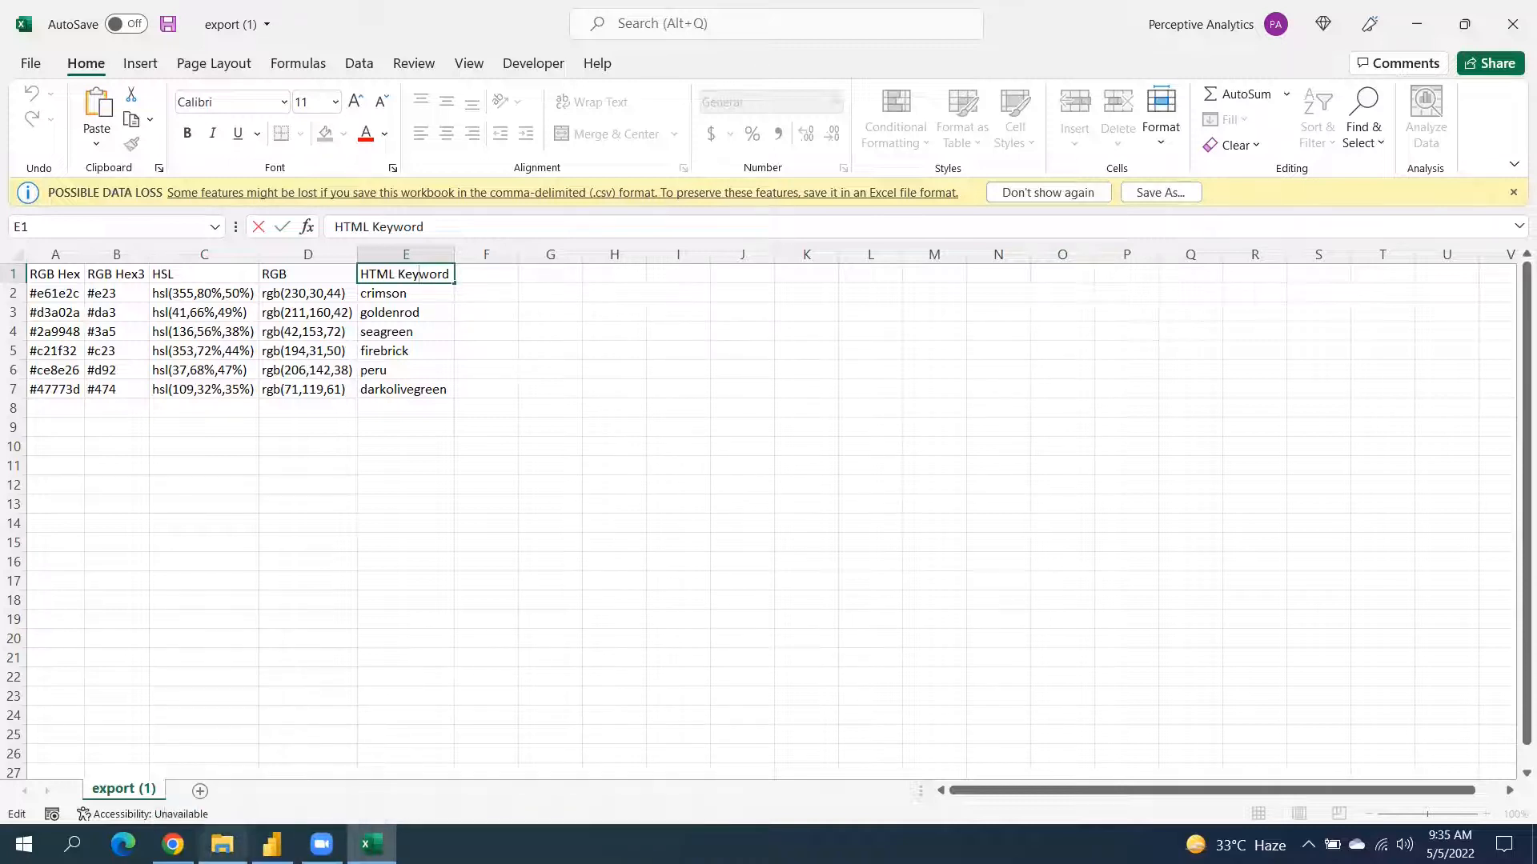
{"action": "left_click", "coordinate": [173, 843]}
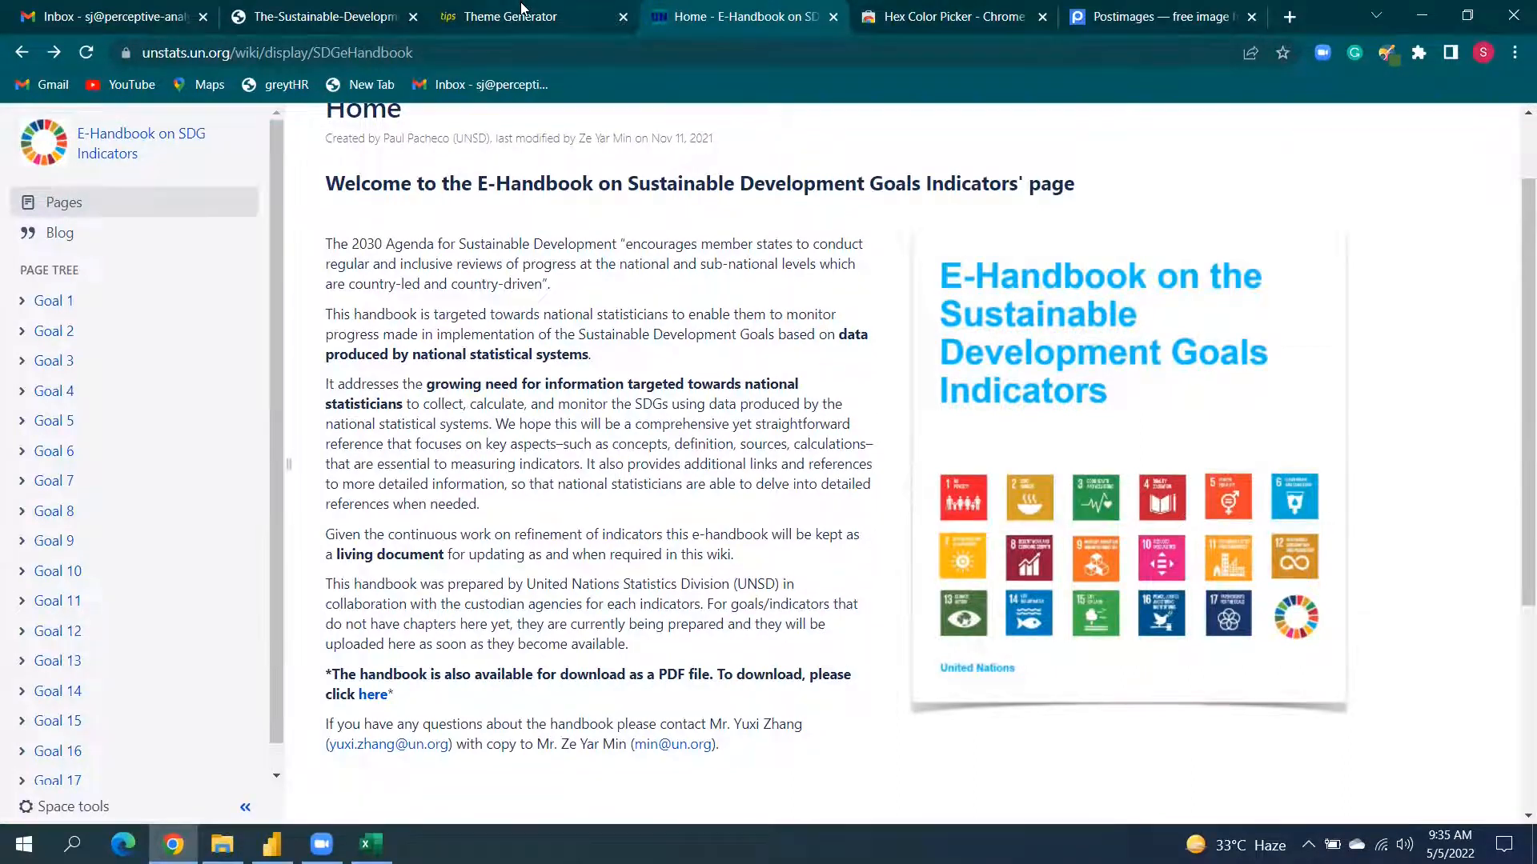
{"action": "left_click", "coordinate": [608, 11]}
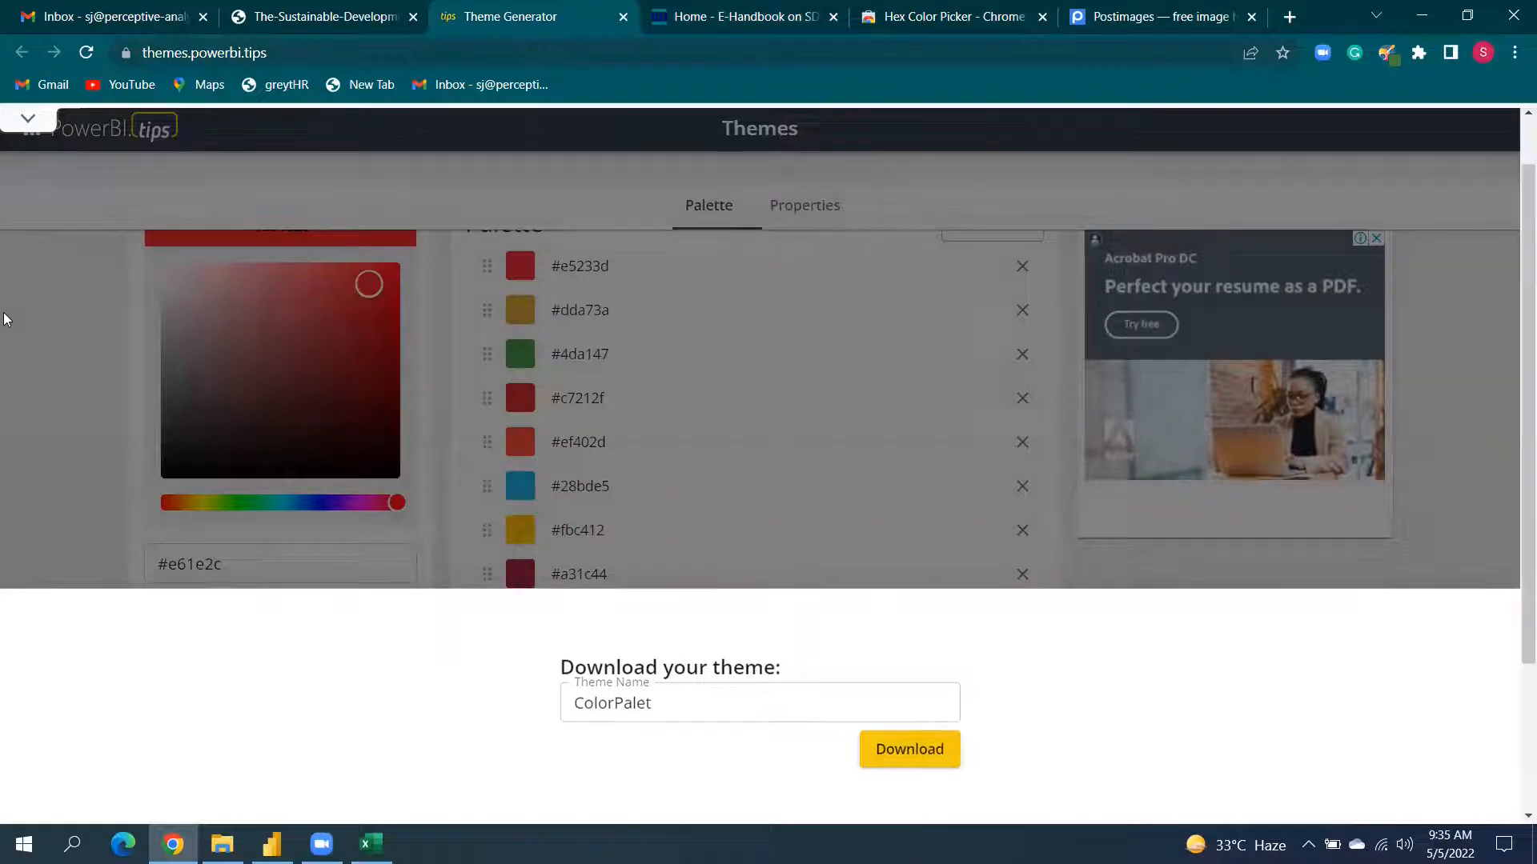
{"action": "left_click", "coordinate": [4, 319]}
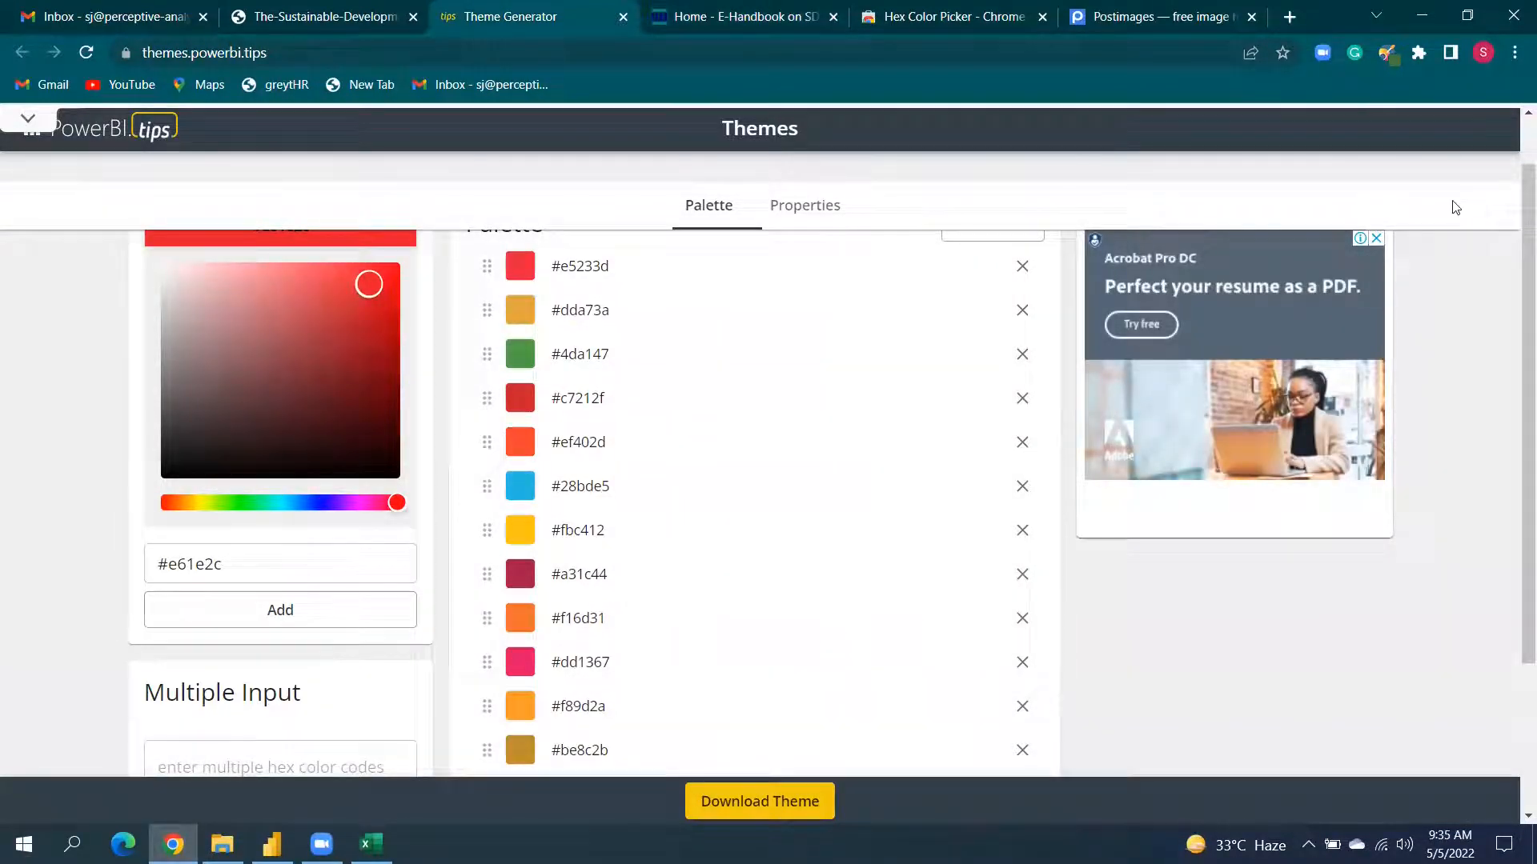
{"action": "left_click", "coordinate": [100, 138]}
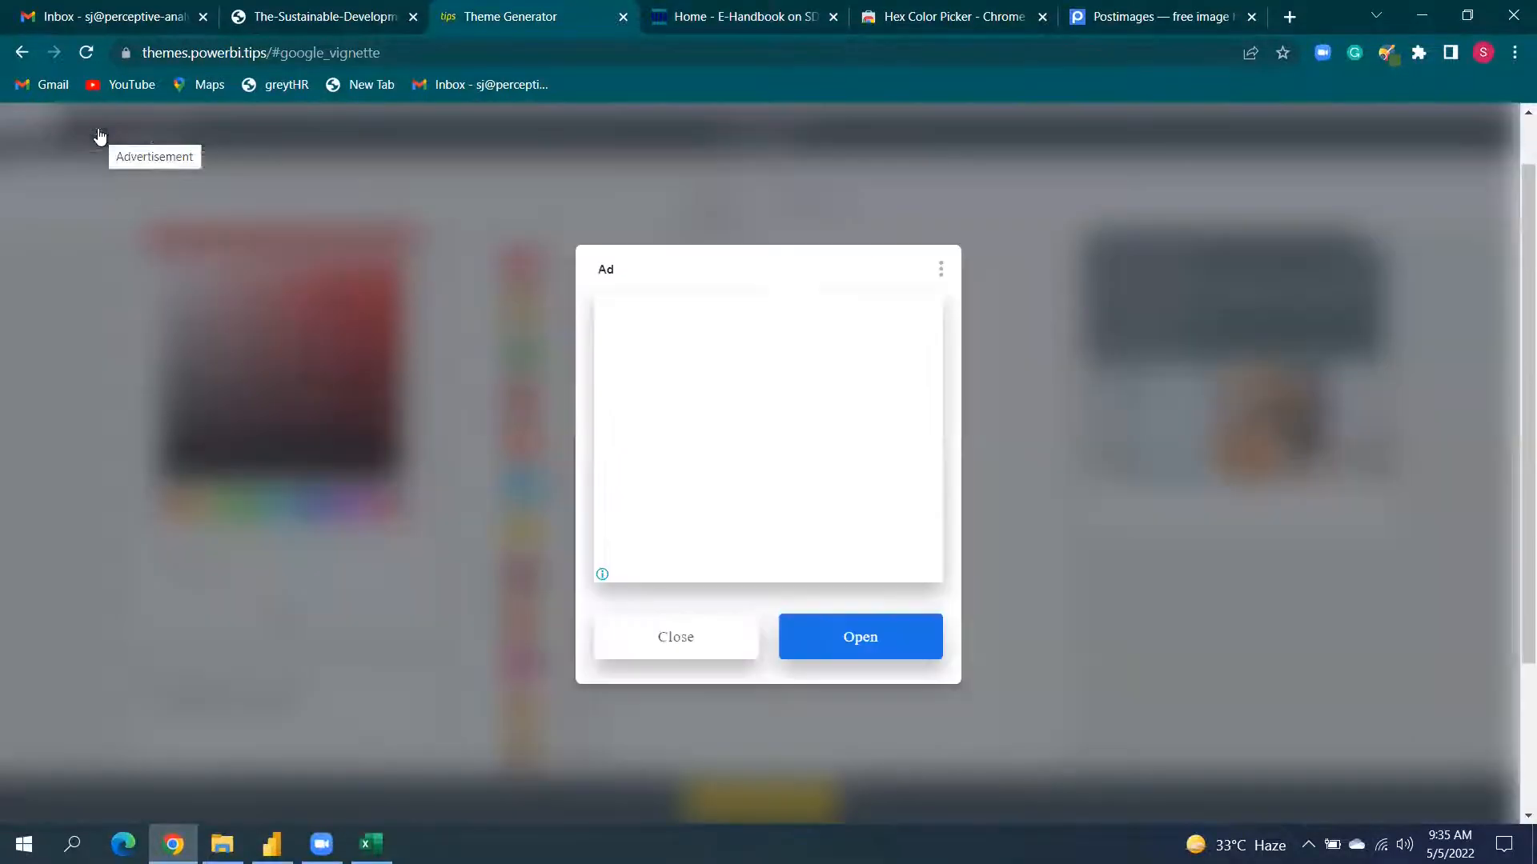
{"action": "left_click", "coordinate": [699, 647]}
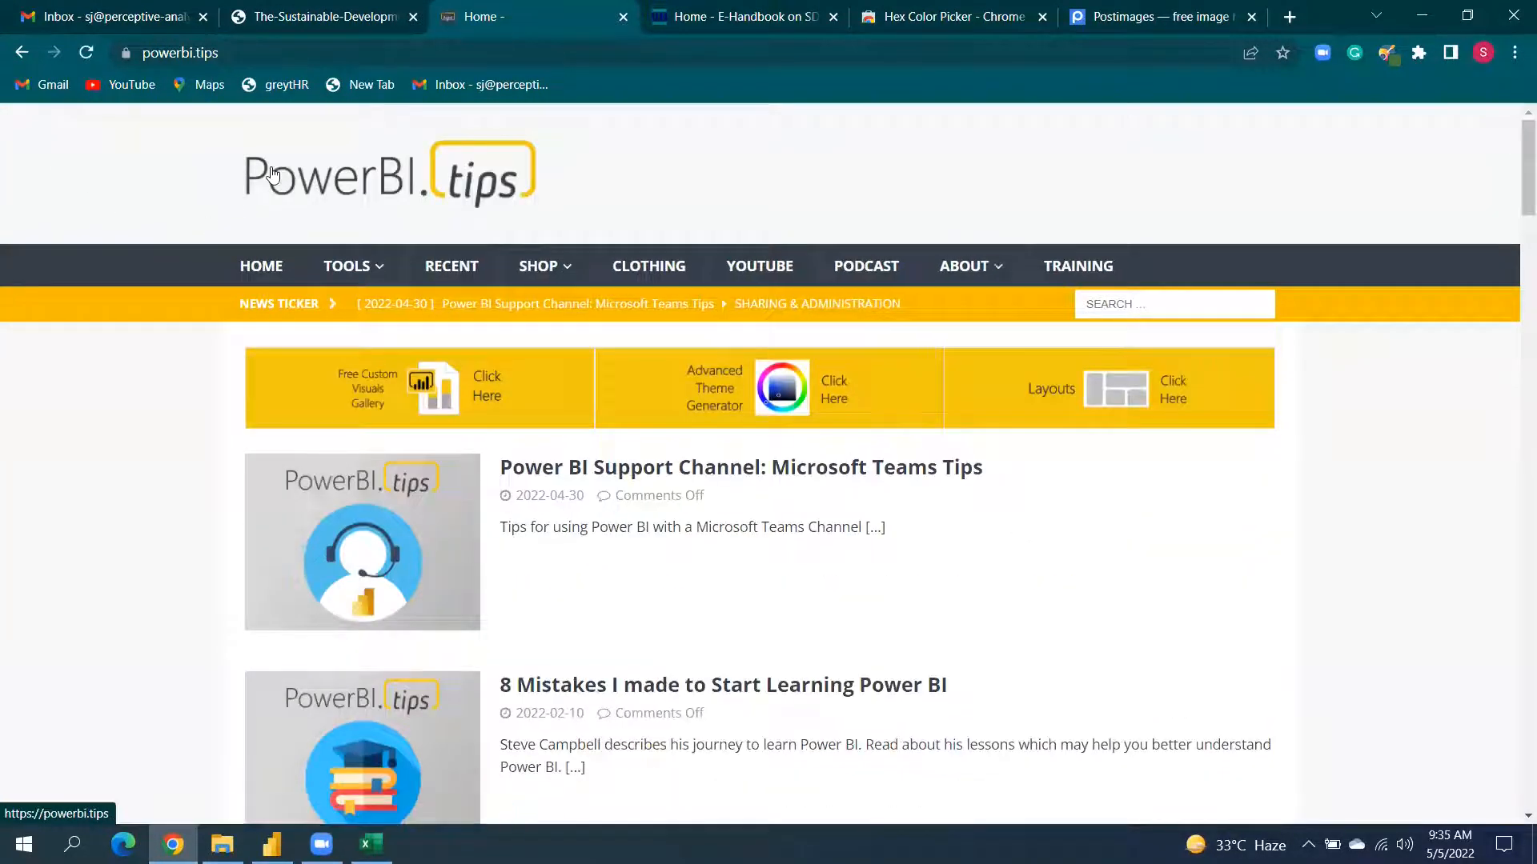
Open the Themes – New tool from the PowerBI.tips tools and find its Multiple Input field for hex color codes.
{"action": "mouse_move", "coordinate": [382, 272]}
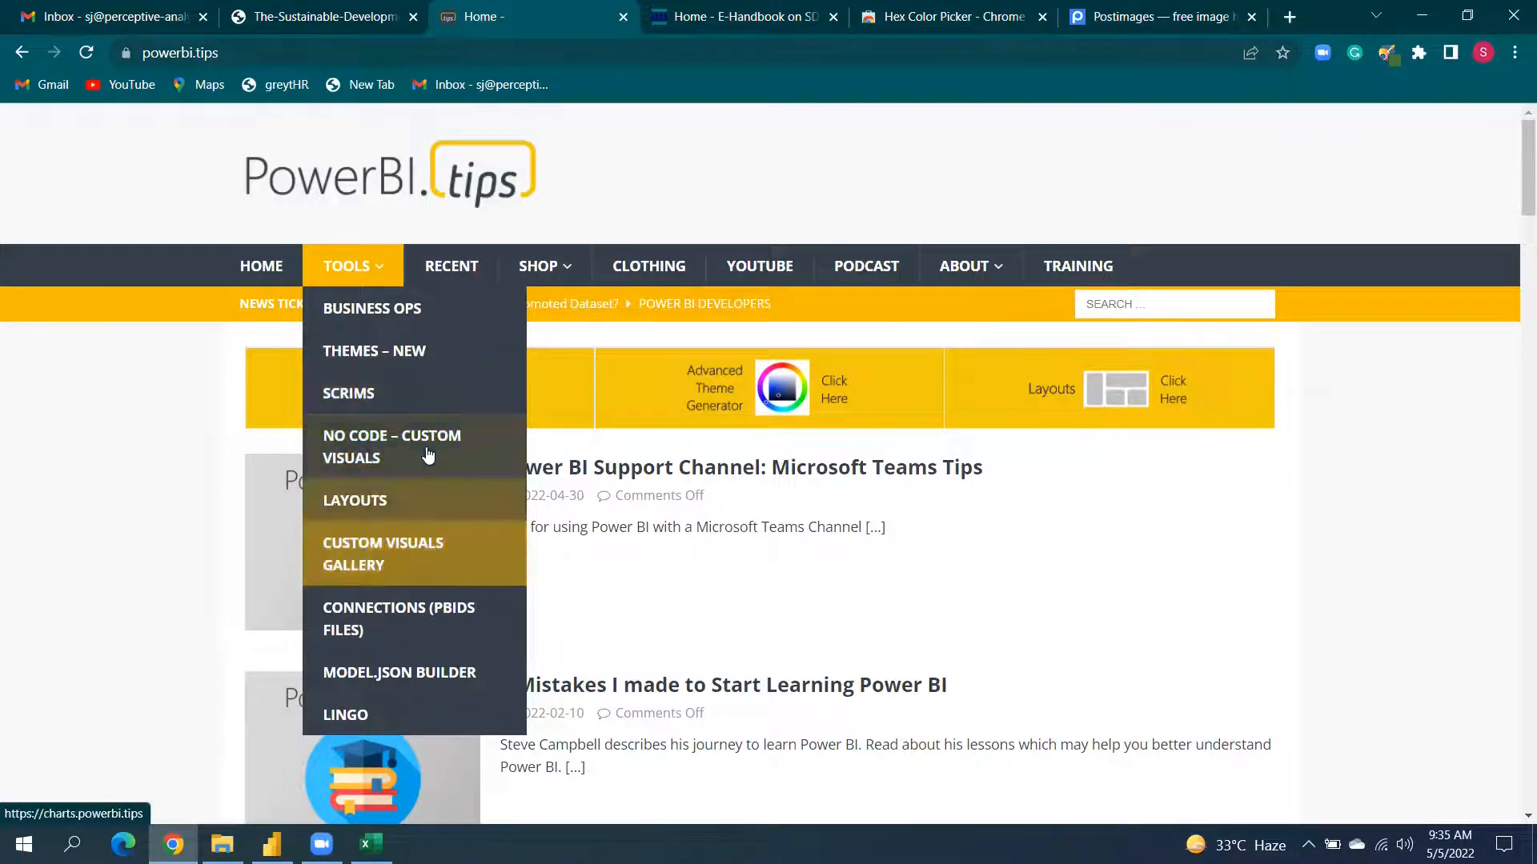
{"action": "left_click", "coordinate": [415, 367]}
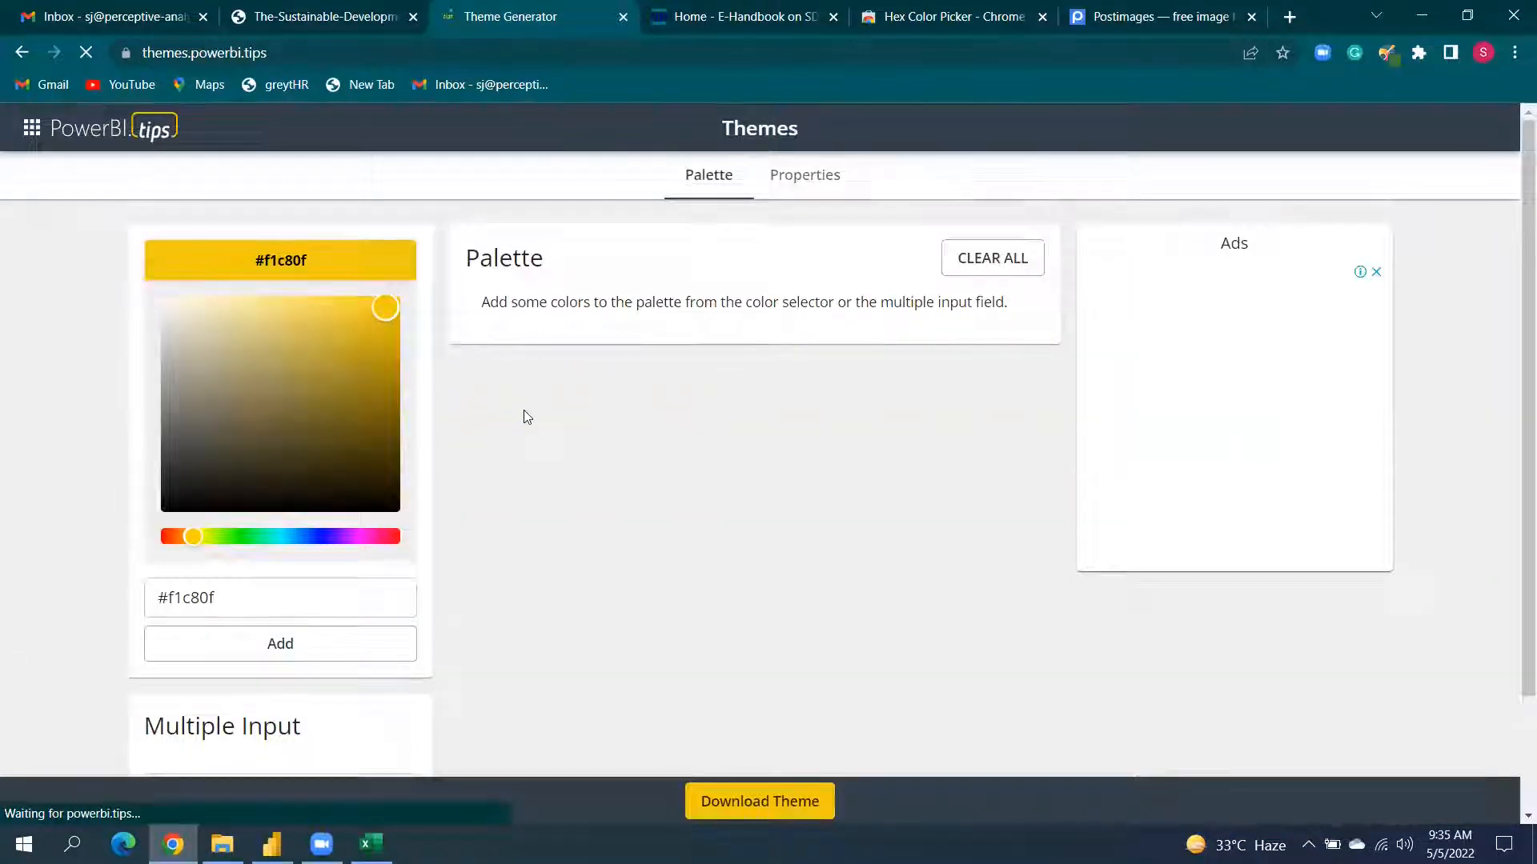
{"action": "scroll", "coordinate": [523, 411], "scroll_direction": "down", "scroll_amount": 2}
{"action": "scroll", "coordinate": [524, 417], "scroll_direction": "up", "scroll_amount": 2}
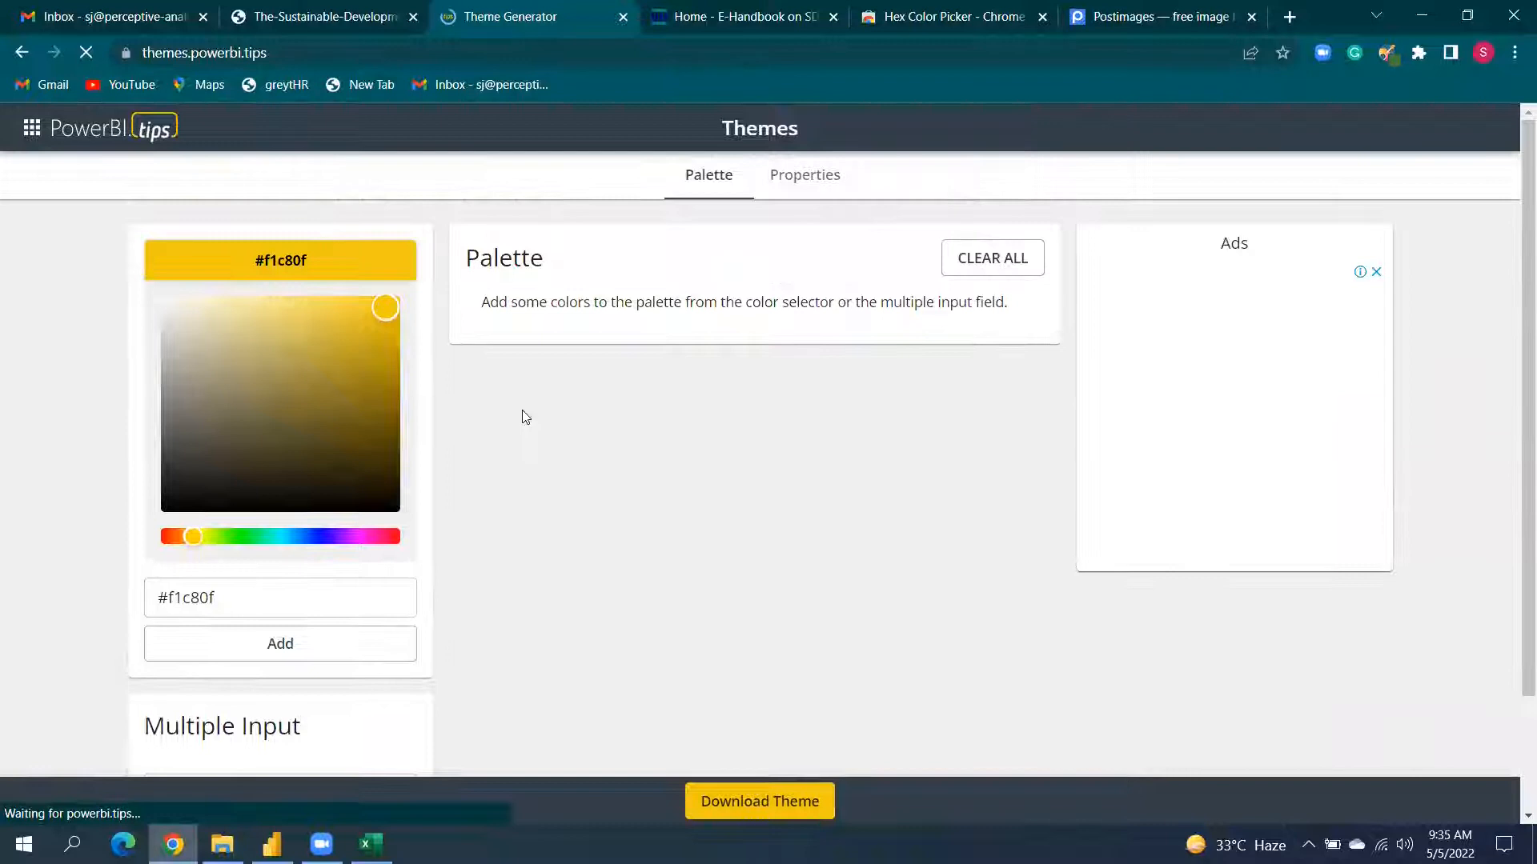
{"action": "scroll", "coordinate": [524, 415], "scroll_direction": "down", "scroll_amount": 2}
{"action": "scroll", "coordinate": [524, 415], "scroll_direction": "up", "scroll_amount": 2}
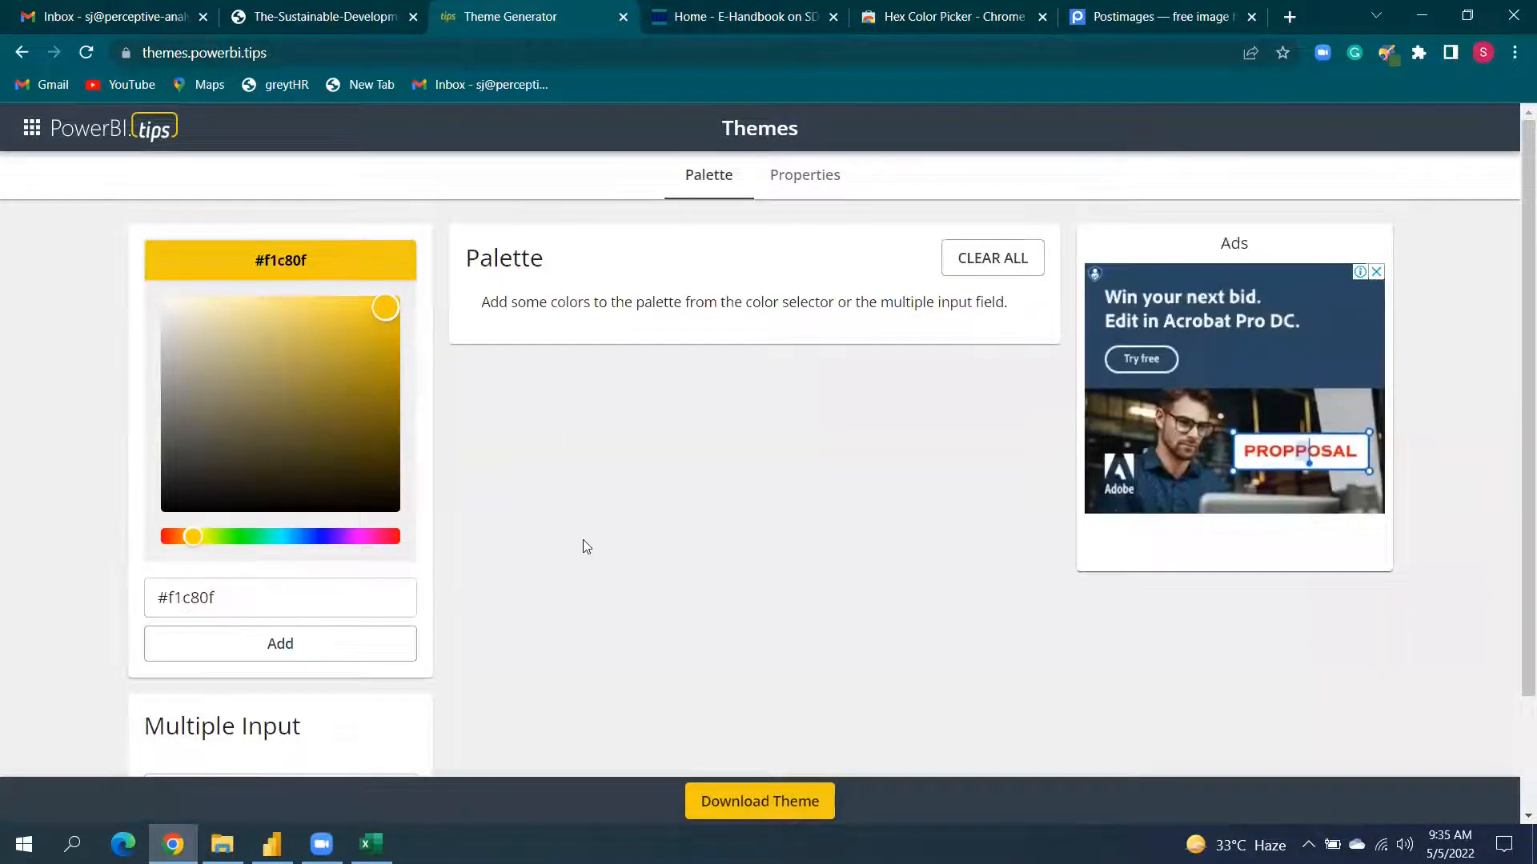
{"action": "scroll", "coordinate": [559, 416], "scroll_direction": "down", "scroll_amount": 2}
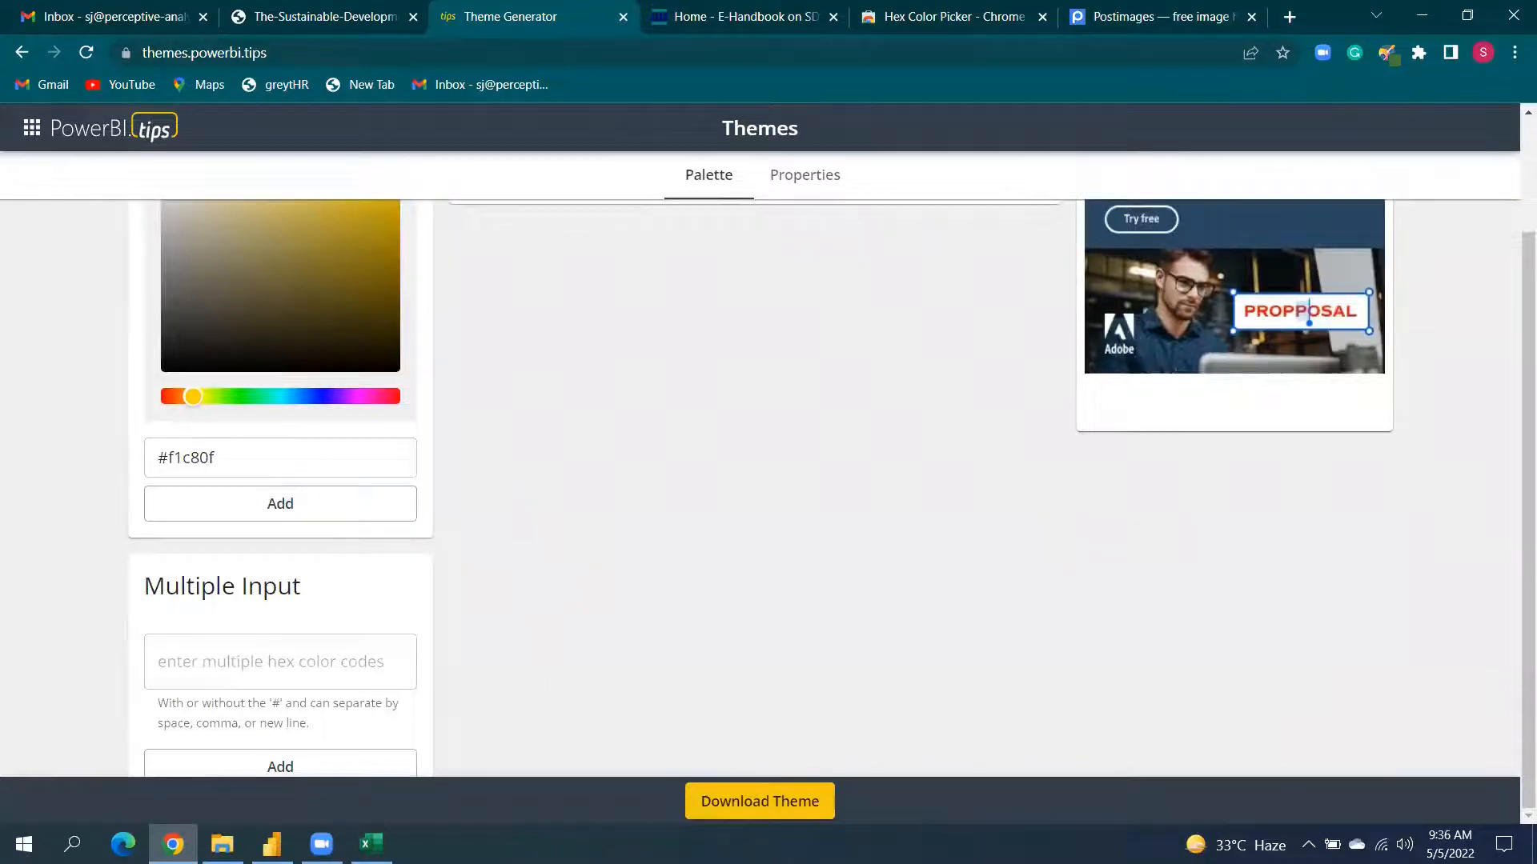
{"action": "left_click", "coordinate": [371, 844]}
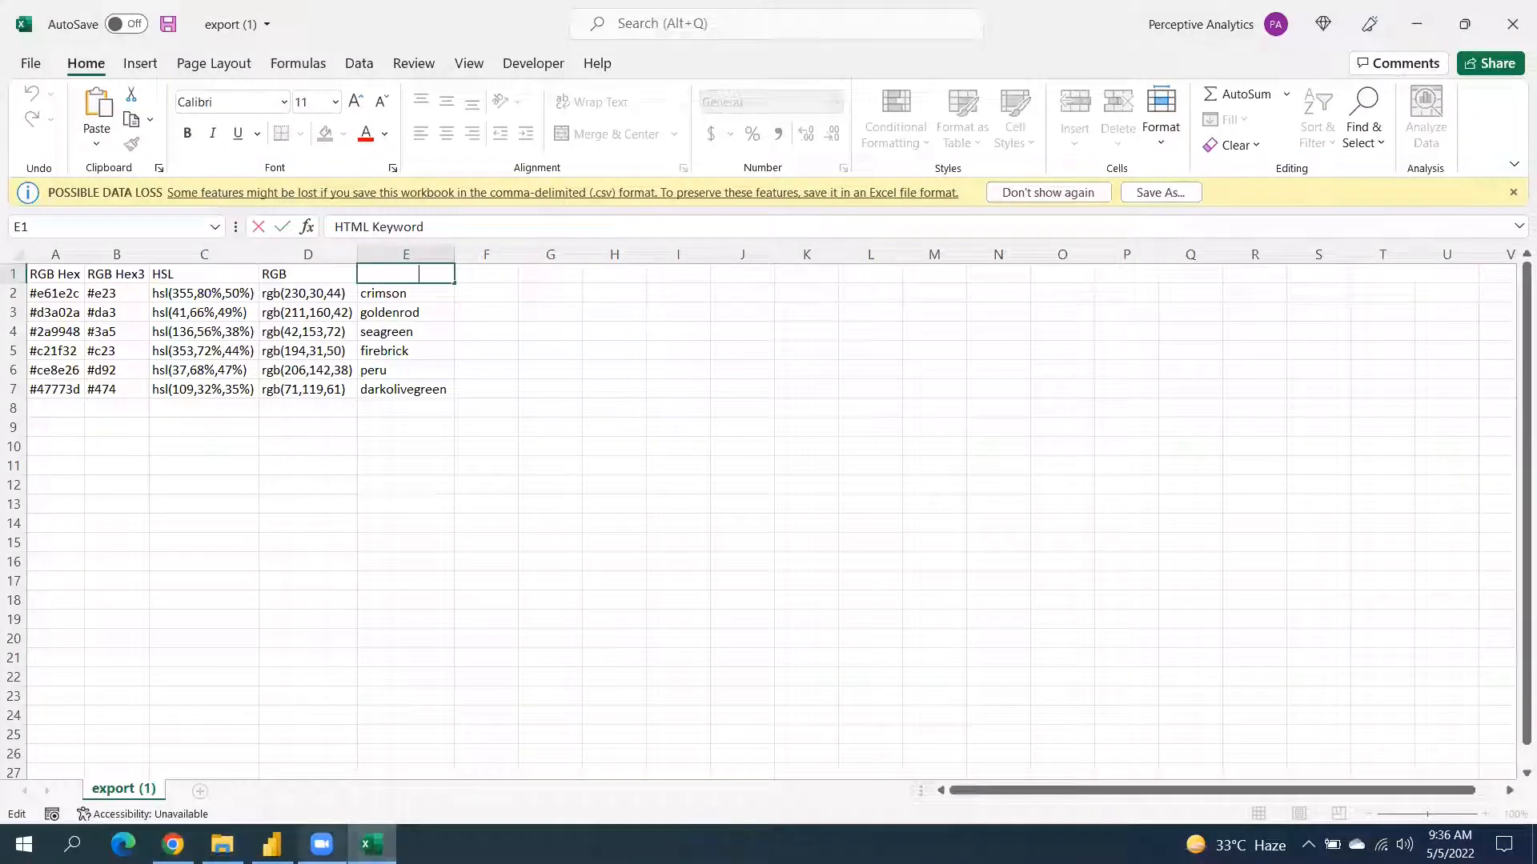
{"action": "left_click", "coordinate": [222, 844]}
{"action": "left_click", "coordinate": [222, 844]}
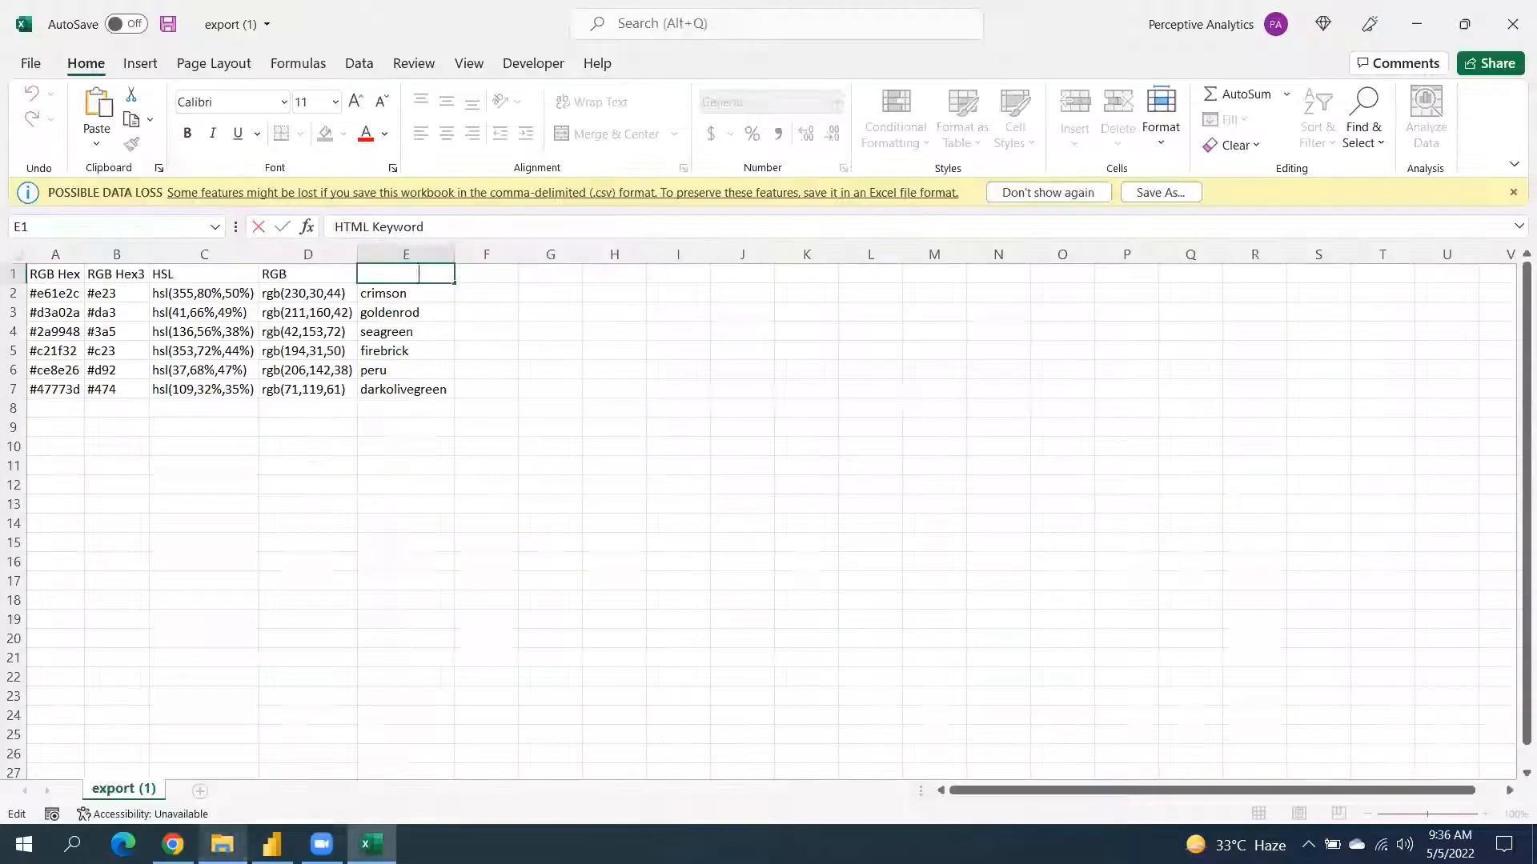
{"action": "left_click", "coordinate": [173, 844]}
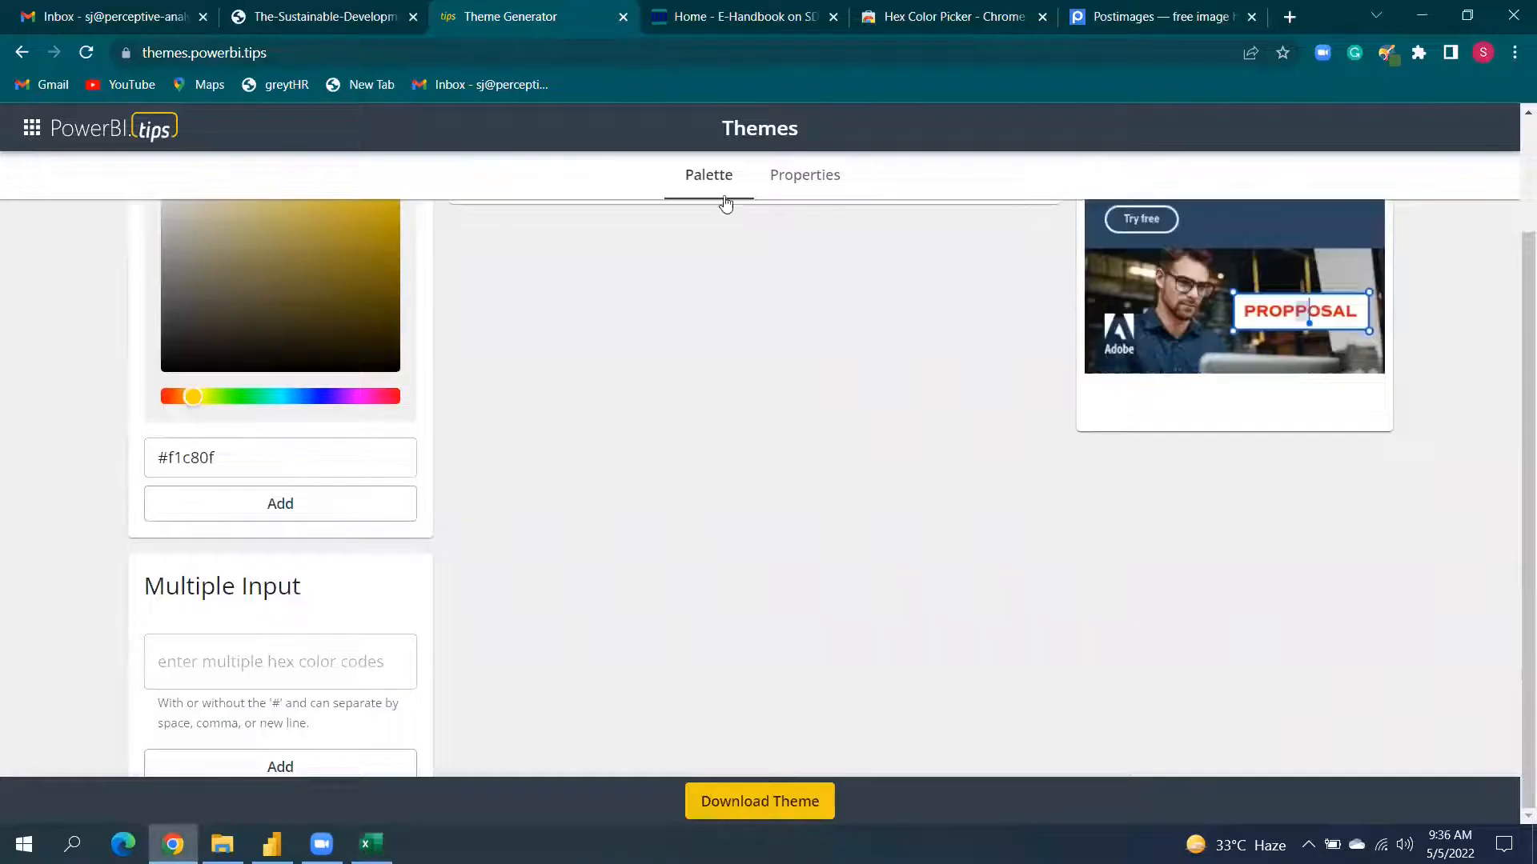
{"action": "left_click", "coordinate": [703, 9]}
{"action": "left_click", "coordinate": [520, 12]}
Switch to the exported sheet in Excel and copy the RGB Hex codes in cells A2 to A7.
{"action": "left_click", "coordinate": [370, 844]}
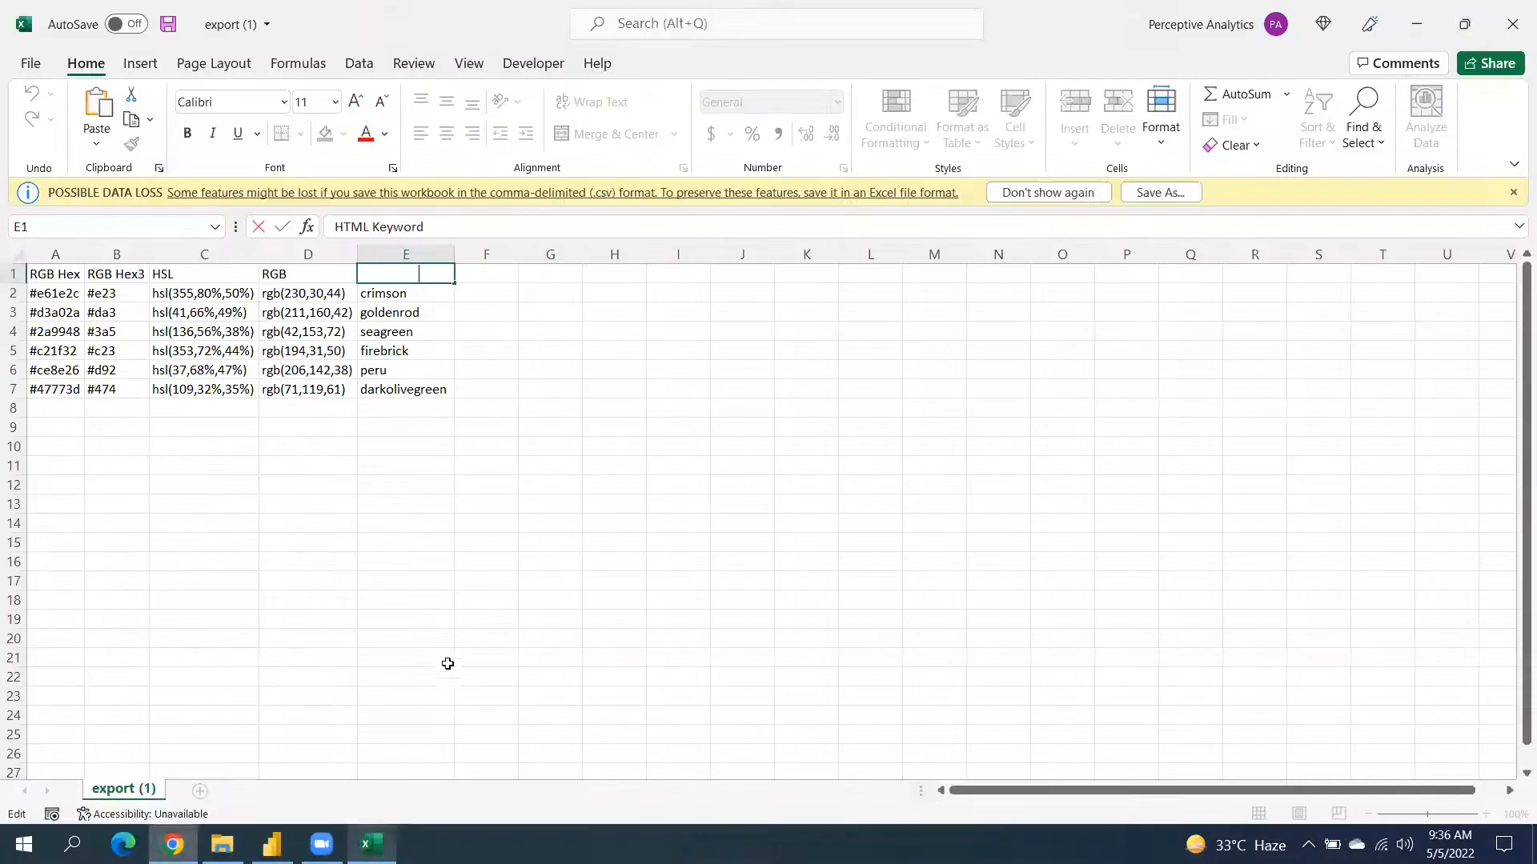
{"action": "left_click", "coordinate": [51, 294]}
{"action": "left_click_drag", "start_coordinate": [48, 350], "coordinate": [72, 290]}
{"action": "left_click", "coordinate": [56, 447]}
{"action": "key", "text": "ctrl+c"}
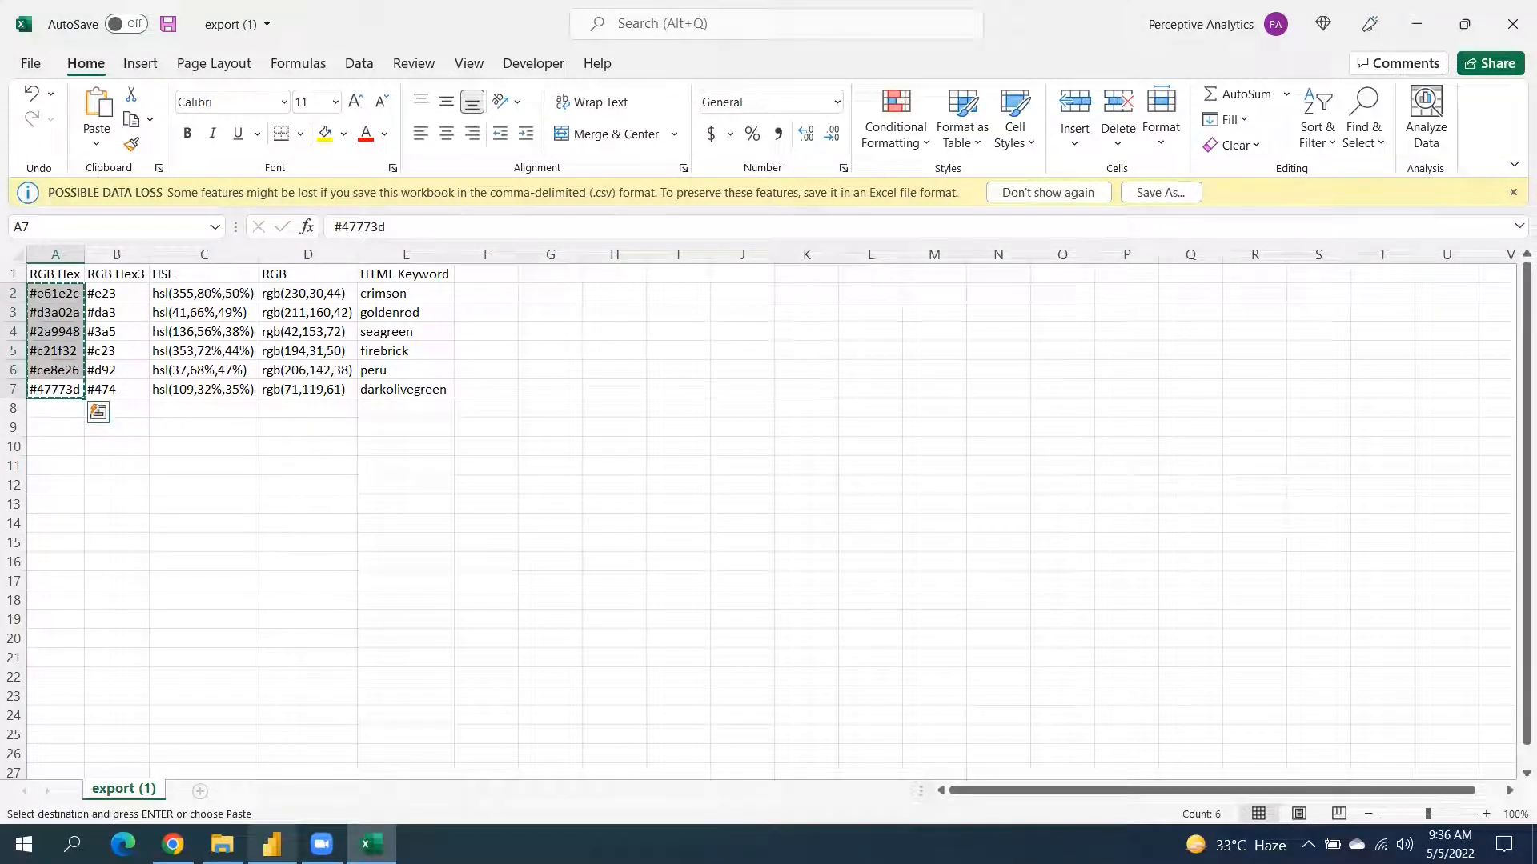
Switch to the Theme Generator in Chrome and add the copied hex codes to the palette through Multiple Input.
{"action": "left_click", "coordinate": [173, 844]}
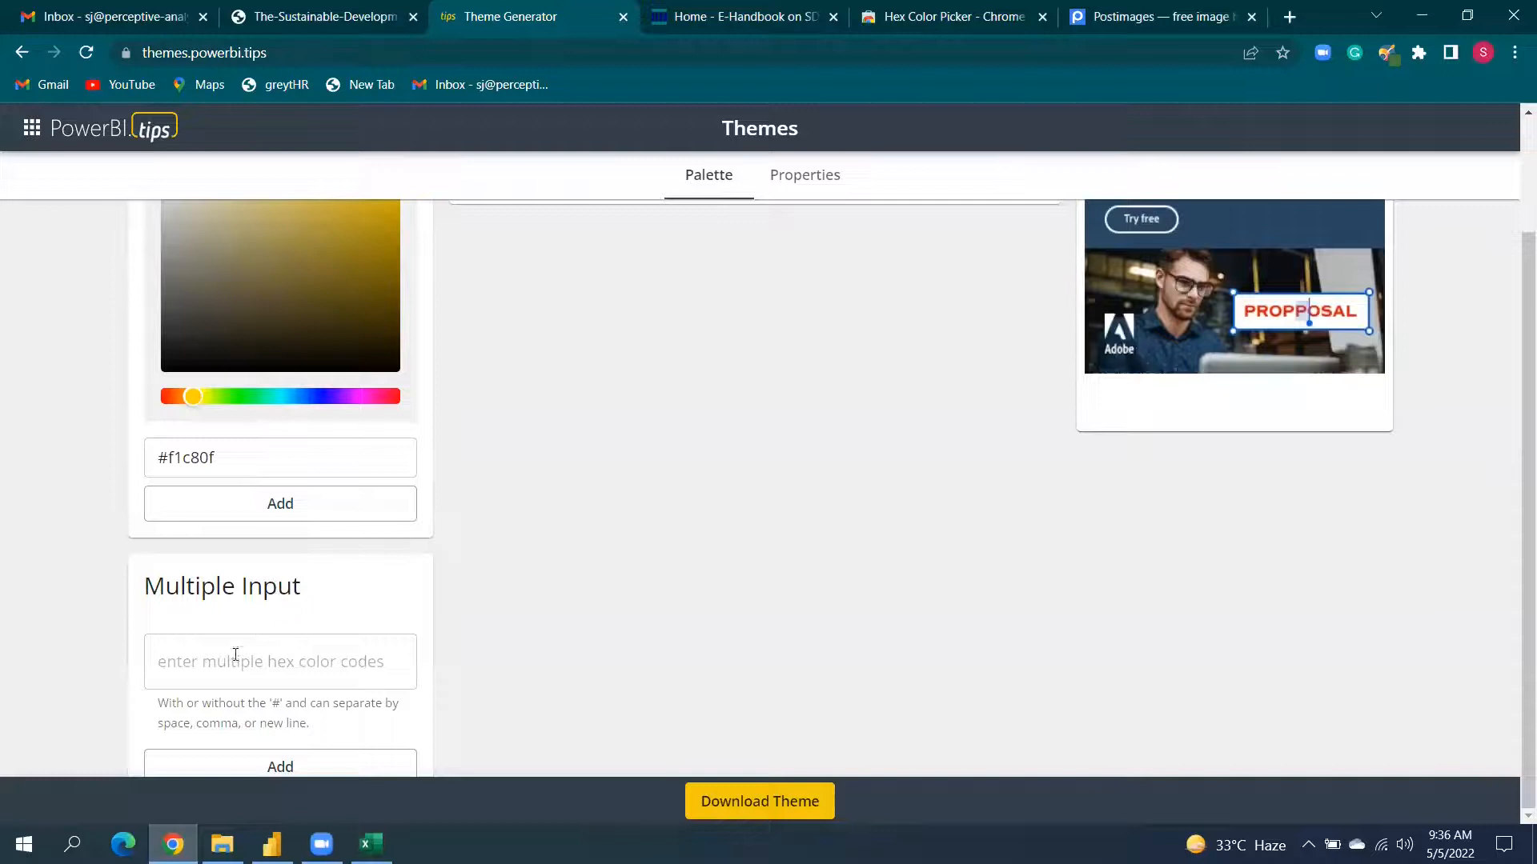
{"action": "left_click", "coordinate": [218, 665]}
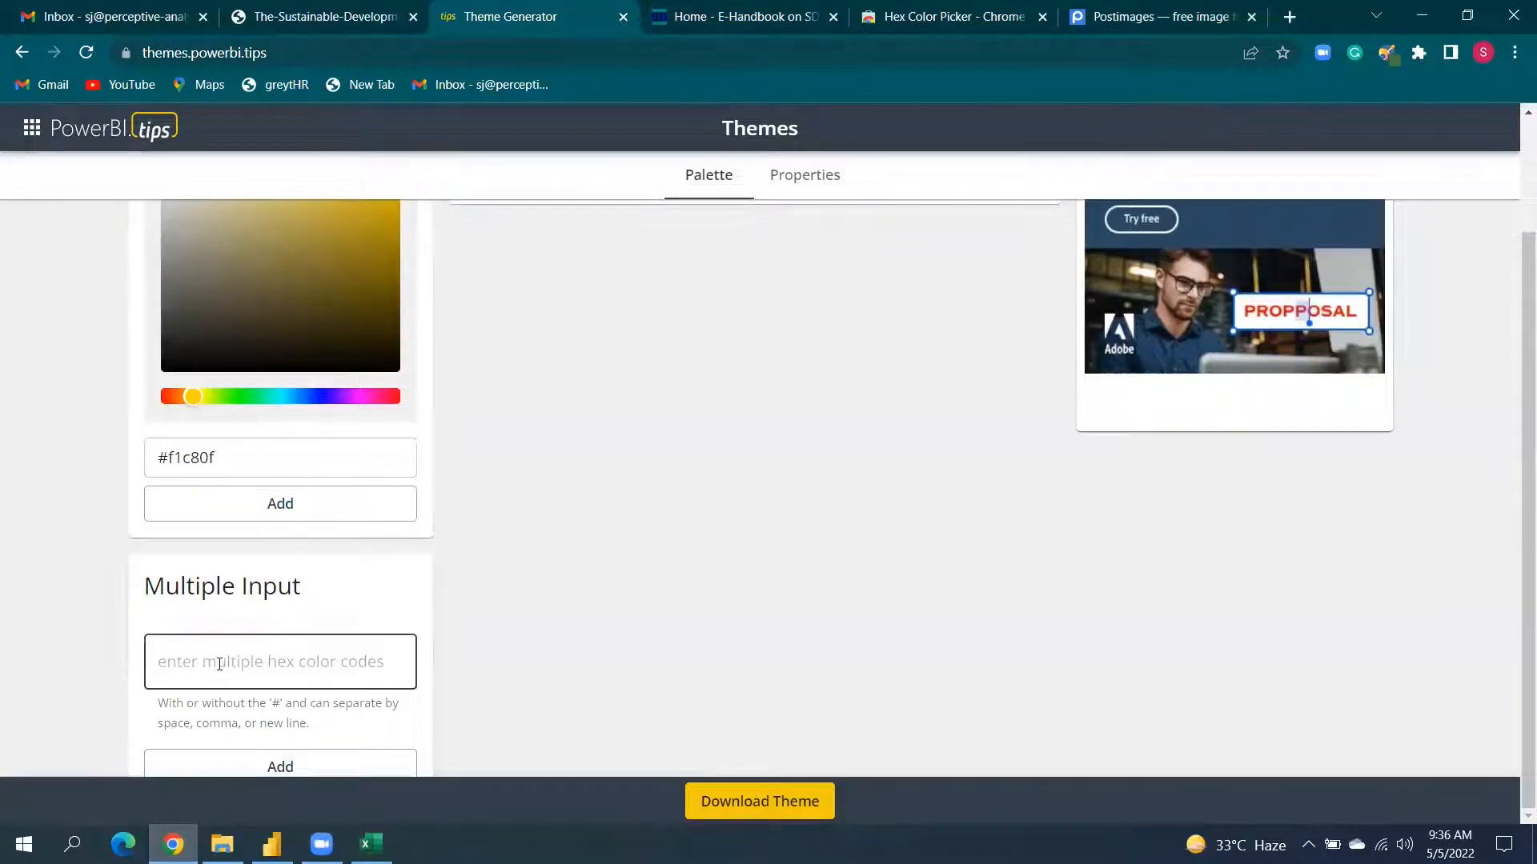
{"action": "key", "text": "ctrl+v"}
{"action": "scroll", "coordinate": [492, 521], "scroll_direction": "down", "scroll_amount": 2}
{"action": "left_click", "coordinate": [295, 761]}
{"action": "scroll", "coordinate": [637, 623], "scroll_direction": "up", "scroll_amount": 3}
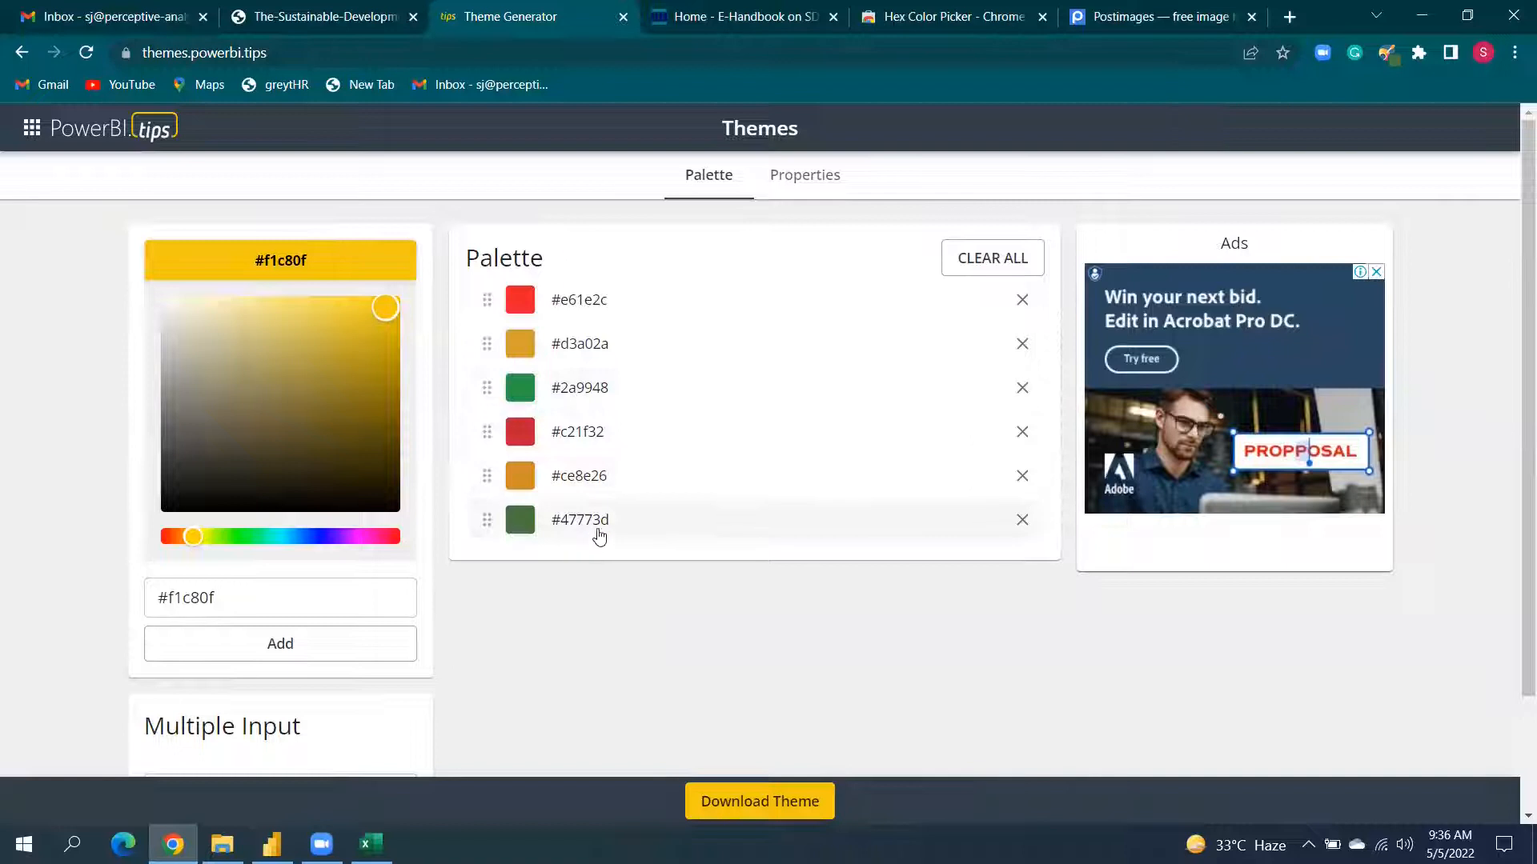
Examine the theme properties offered for the stacked column chart and review the hex colours in the palette.
{"action": "left_click", "coordinate": [813, 190]}
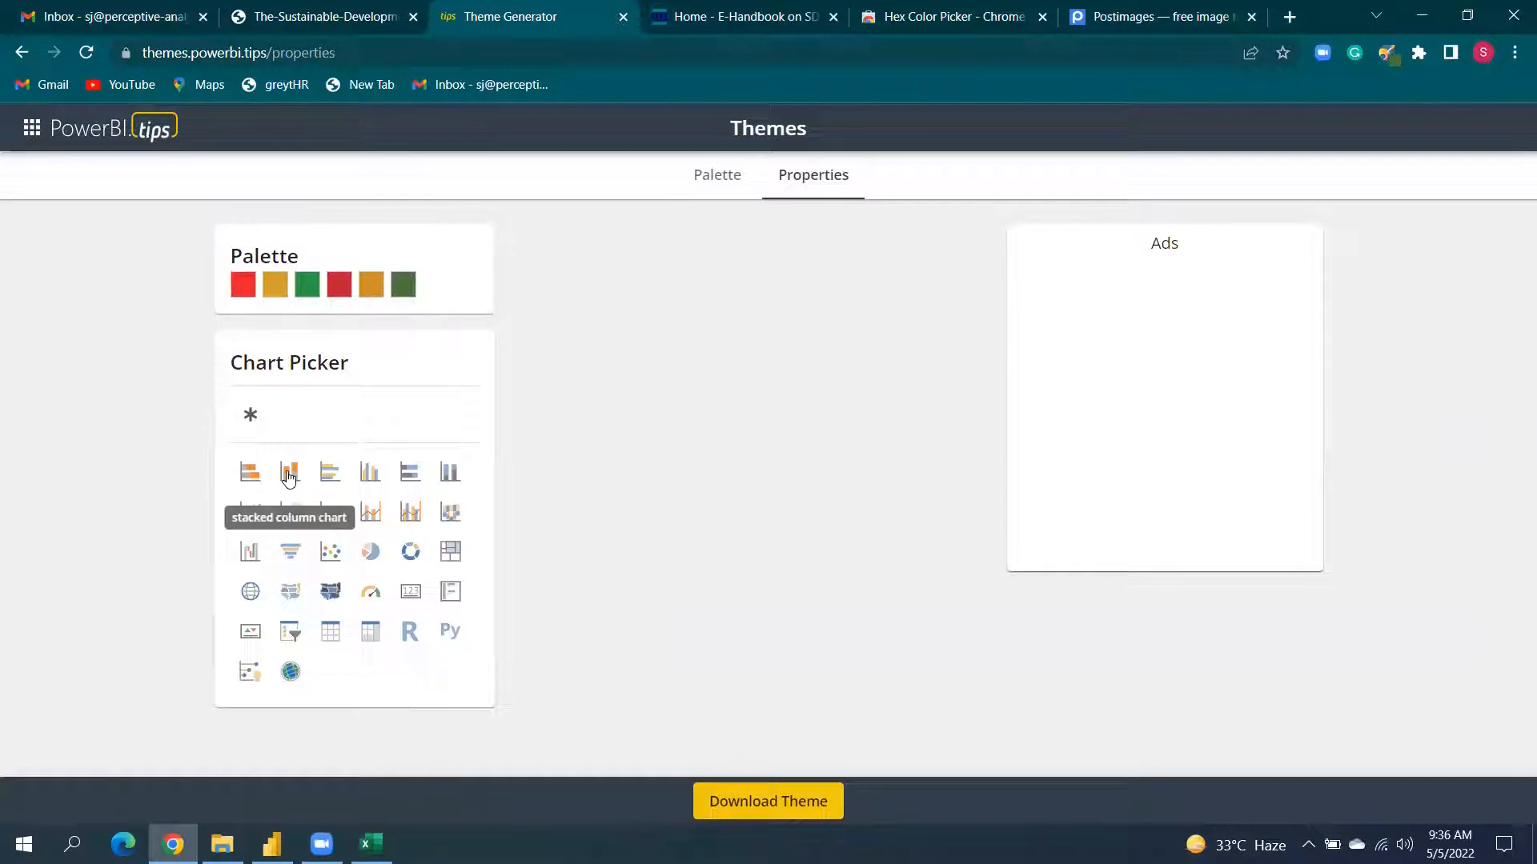
{"action": "left_click", "coordinate": [289, 474]}
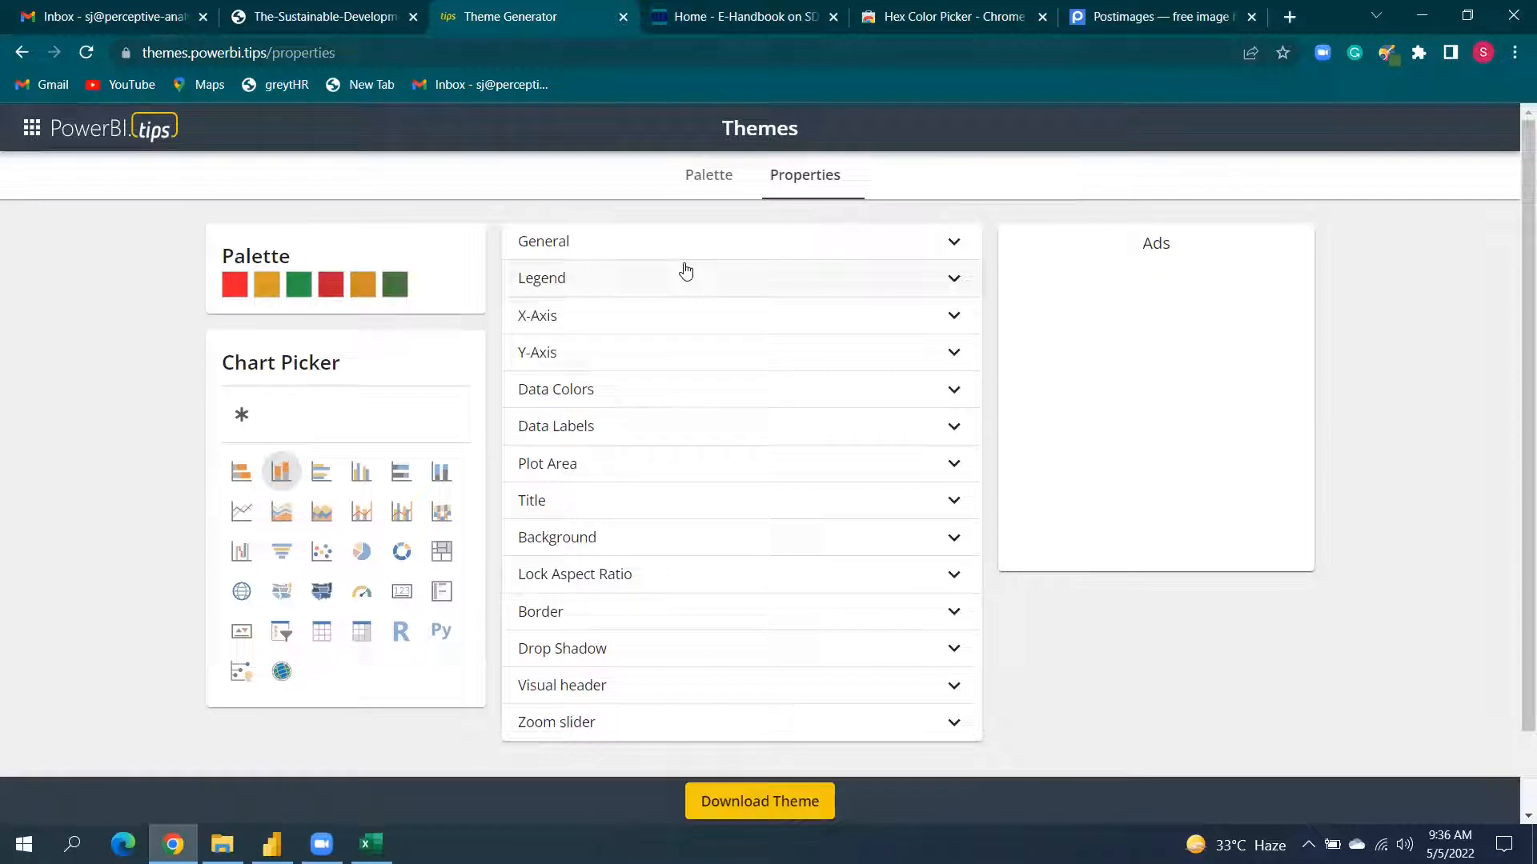
{"action": "left_click", "coordinate": [683, 428]}
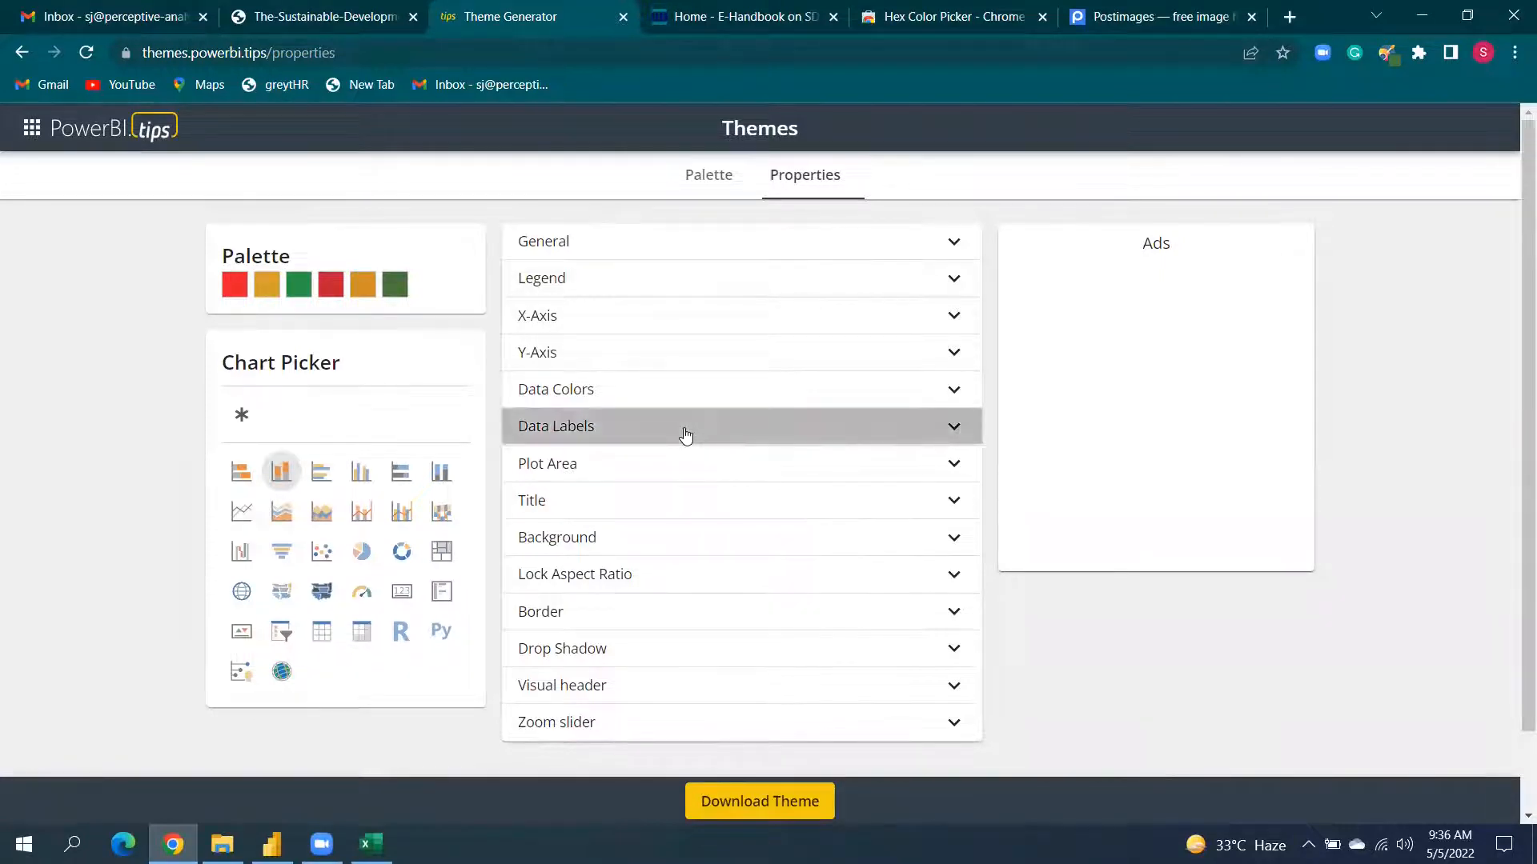
{"action": "left_click", "coordinate": [732, 432]}
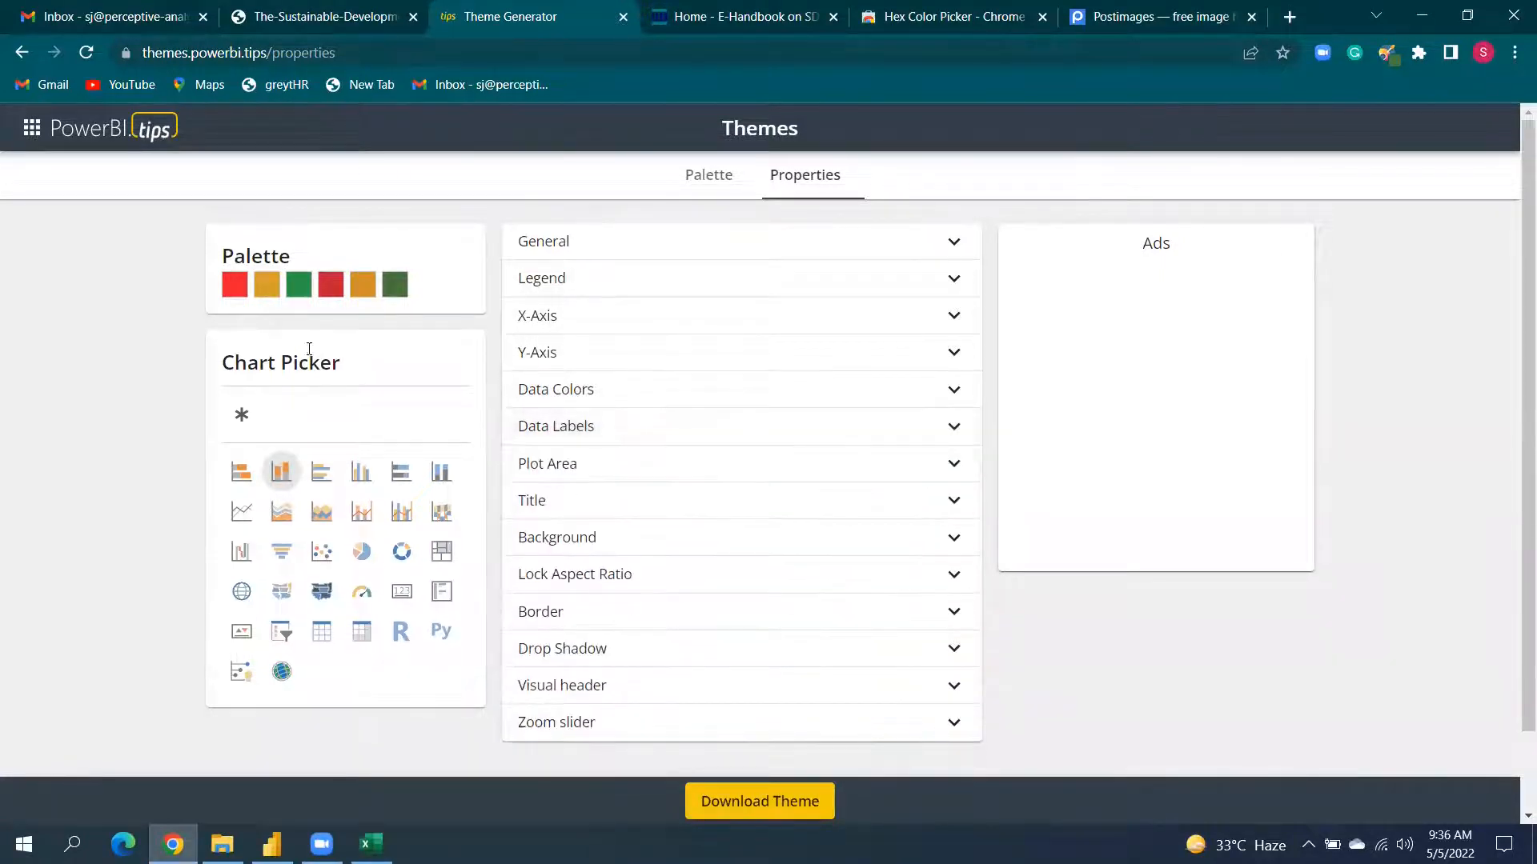
{"action": "left_click", "coordinate": [719, 189]}
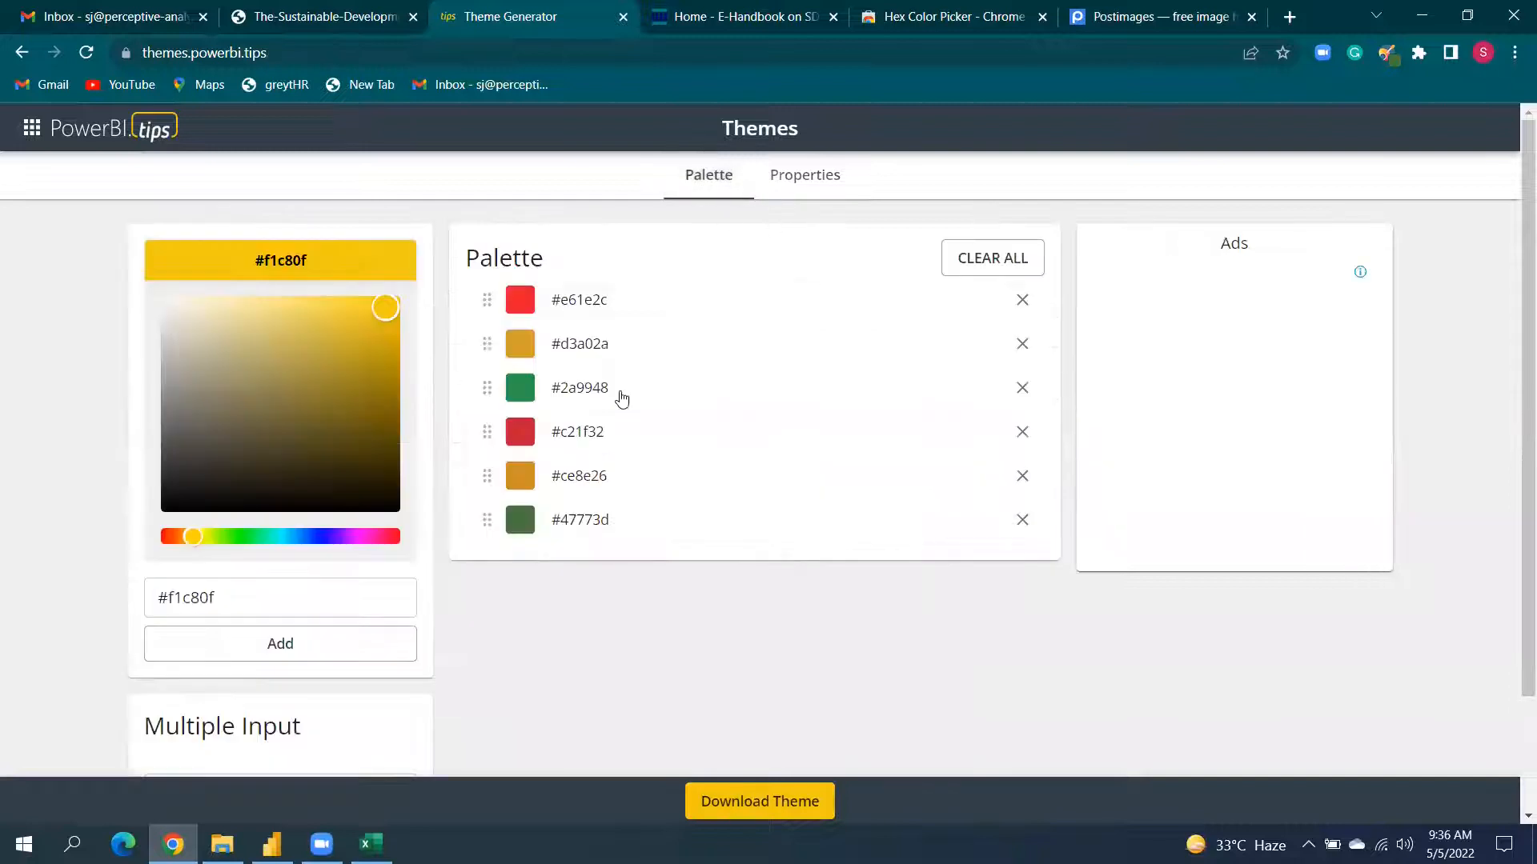
{"action": "left_click", "coordinate": [840, 175]}
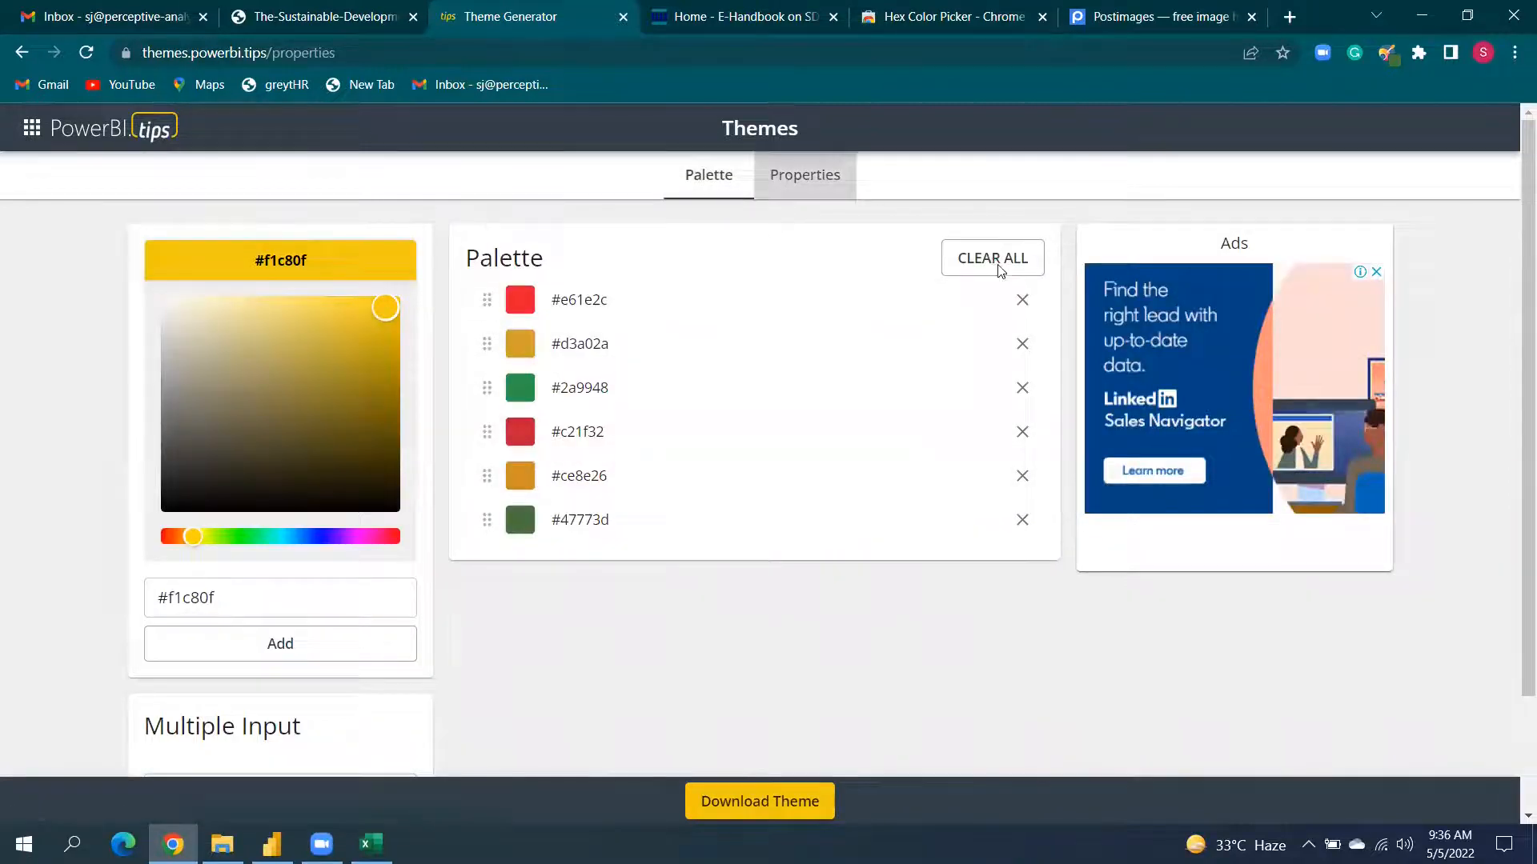
{"action": "scroll", "coordinate": [871, 418], "scroll_direction": "down", "scroll_amount": 1}
{"action": "scroll", "coordinate": [870, 418], "scroll_direction": "up", "scroll_amount": 1}
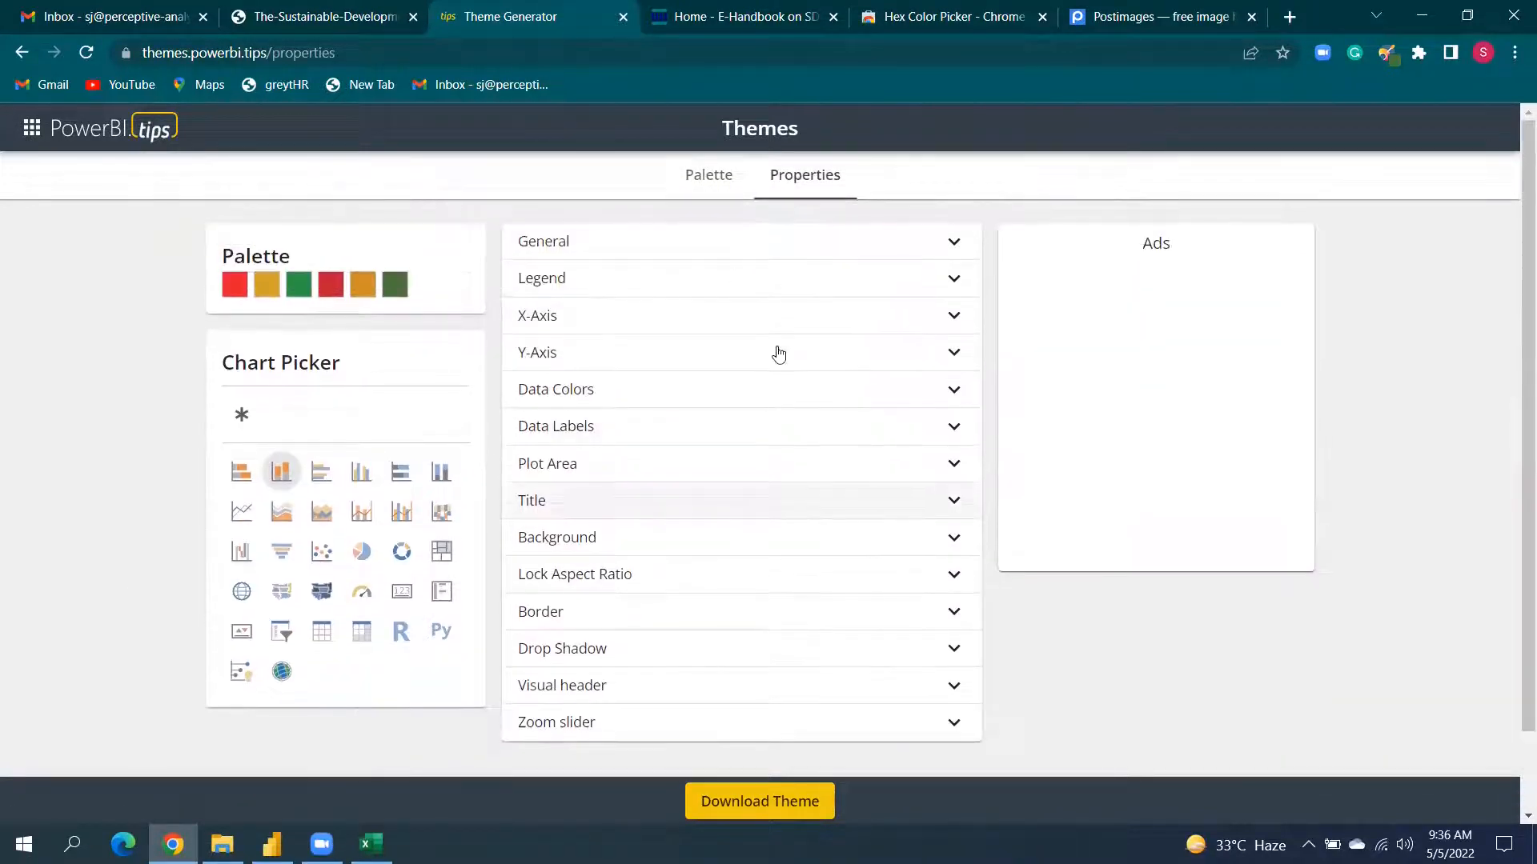
{"action": "left_click", "coordinate": [720, 182]}
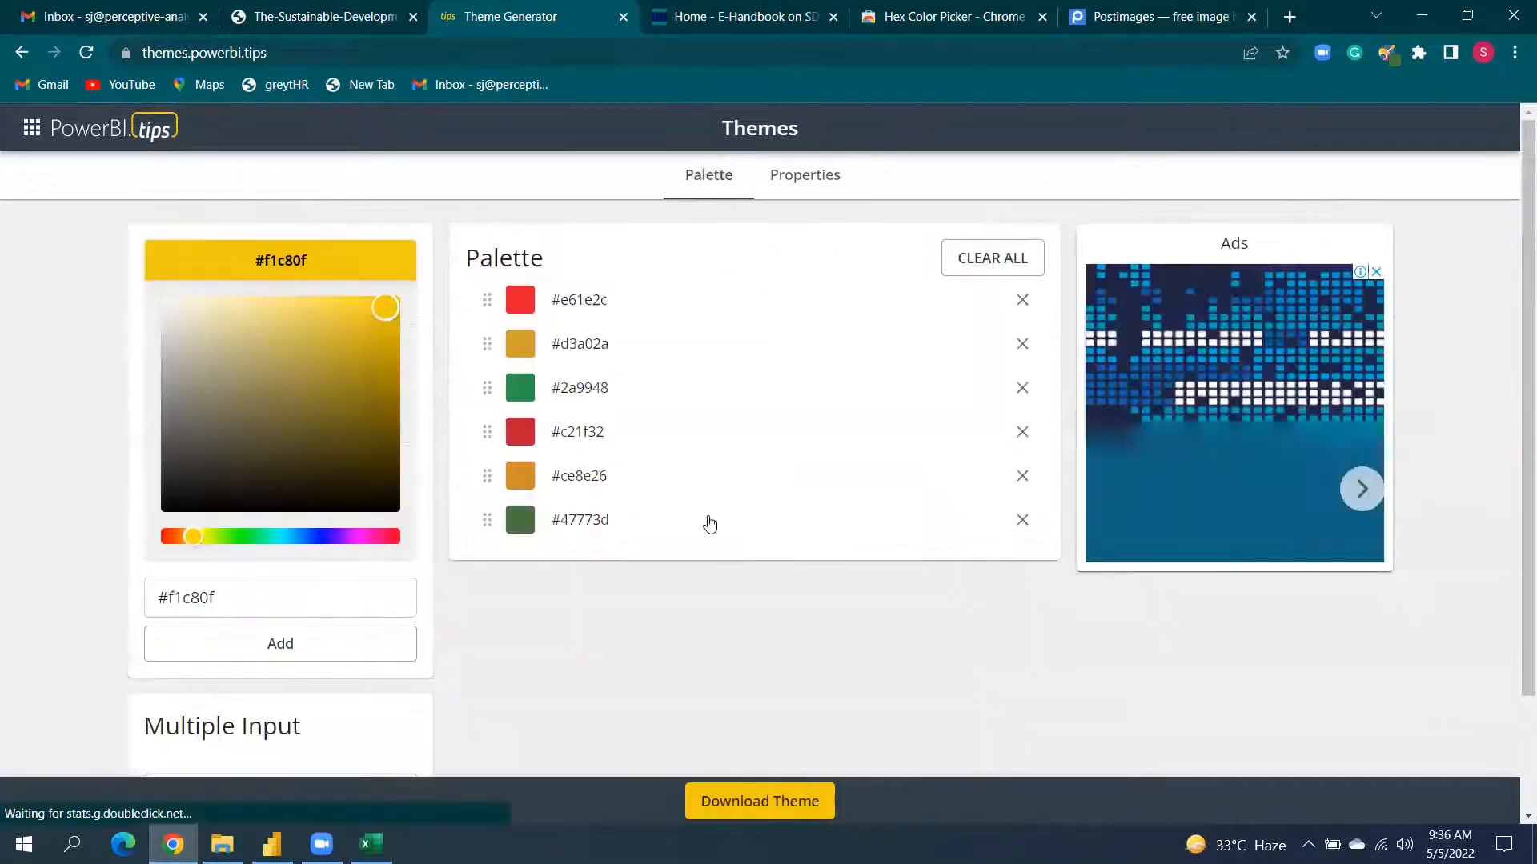
{"action": "scroll", "coordinate": [707, 528], "scroll_direction": "down", "scroll_amount": 1}
{"action": "scroll", "coordinate": [707, 536], "scroll_direction": "down", "scroll_amount": 1}
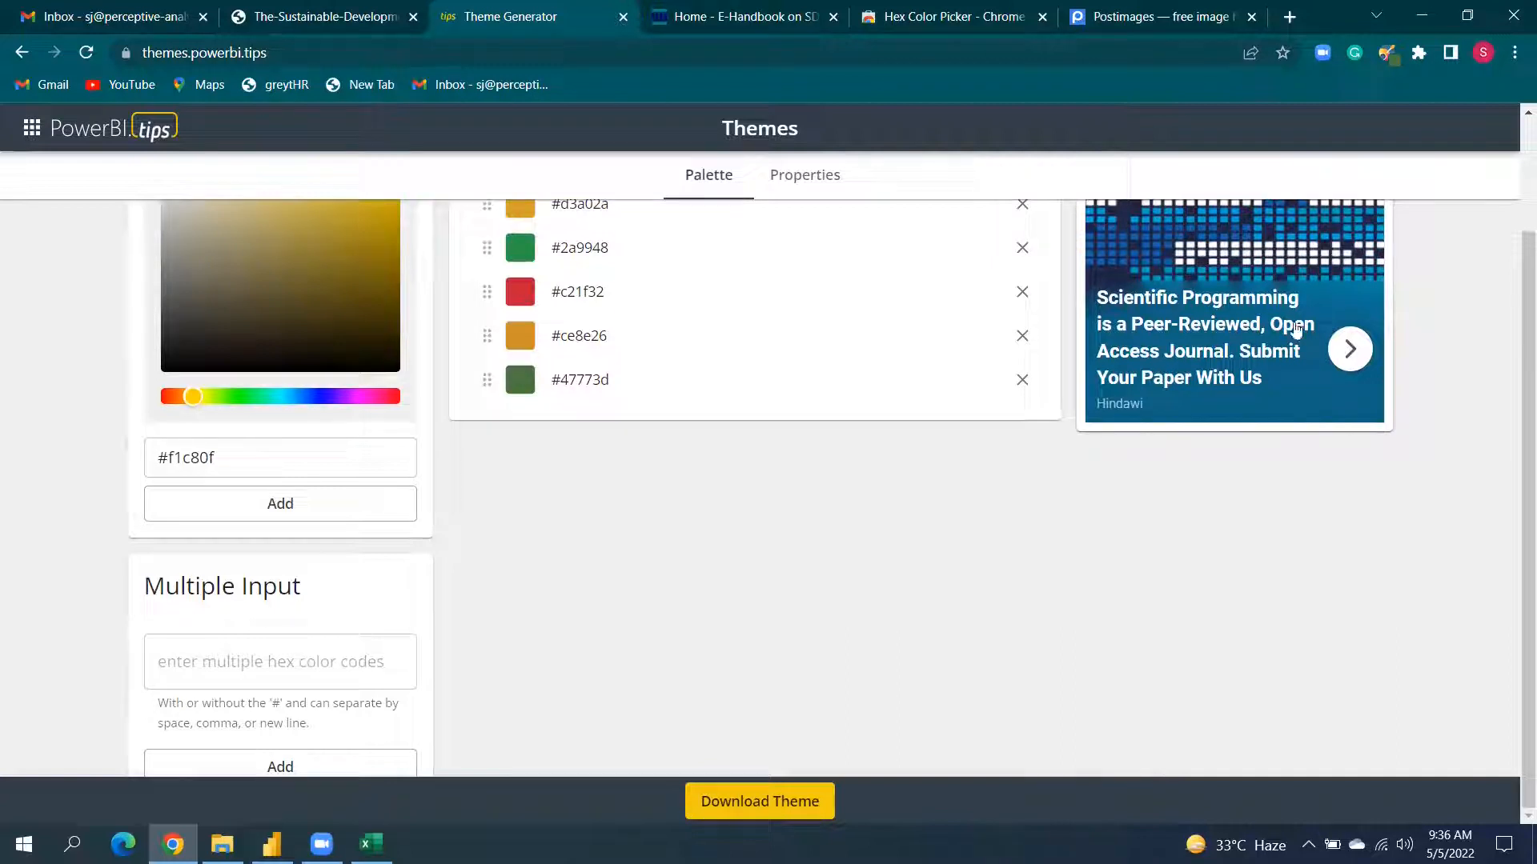
Download the theme under the name Colors.
{"action": "left_click", "coordinate": [763, 804]}
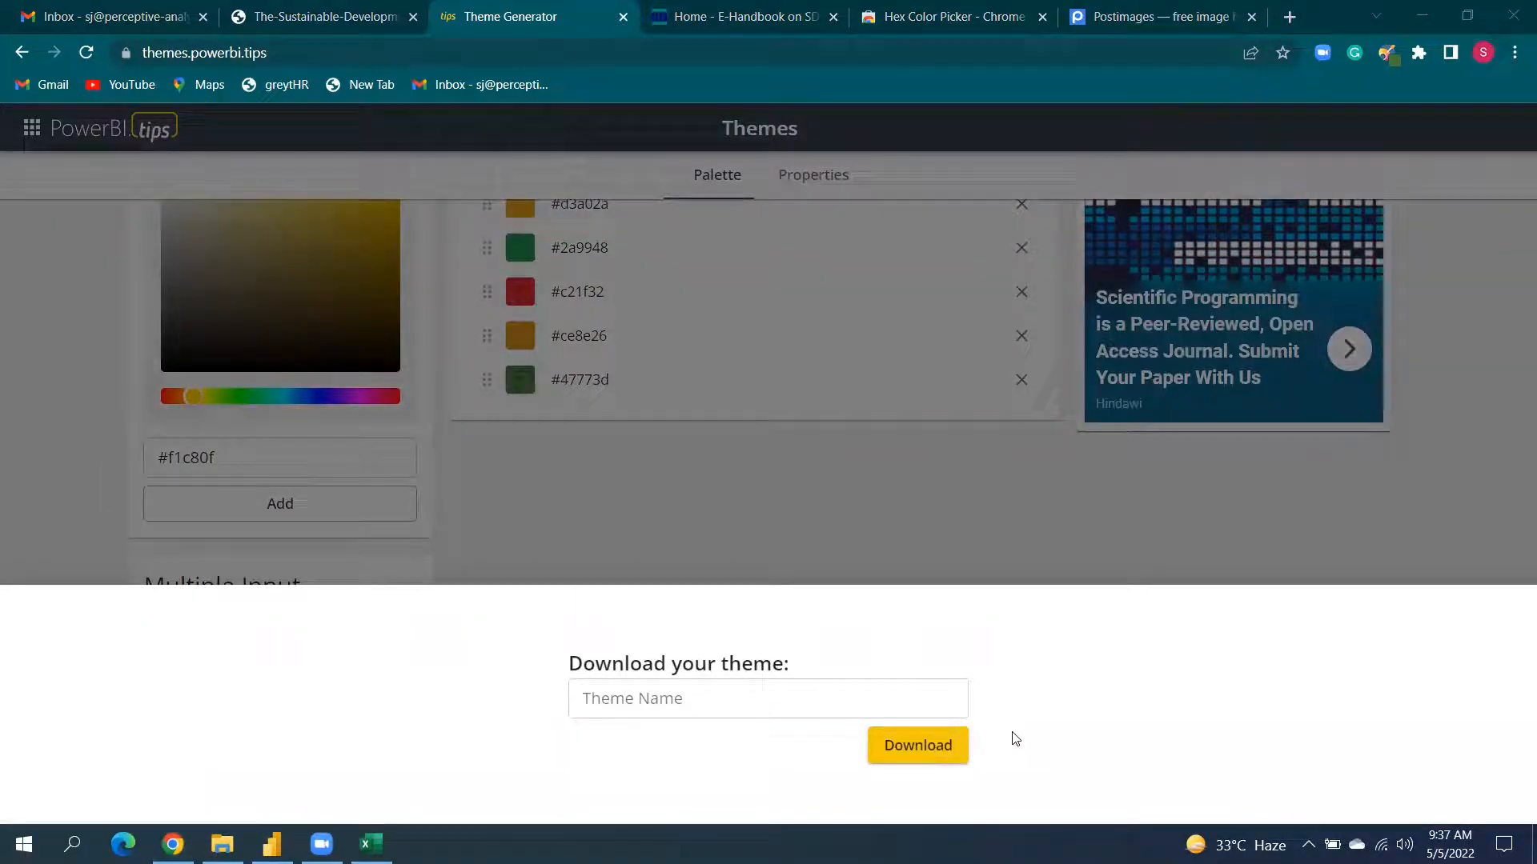
{"action": "left_click_drag", "start_coordinate": [800, 745], "coordinate": [608, 632]}
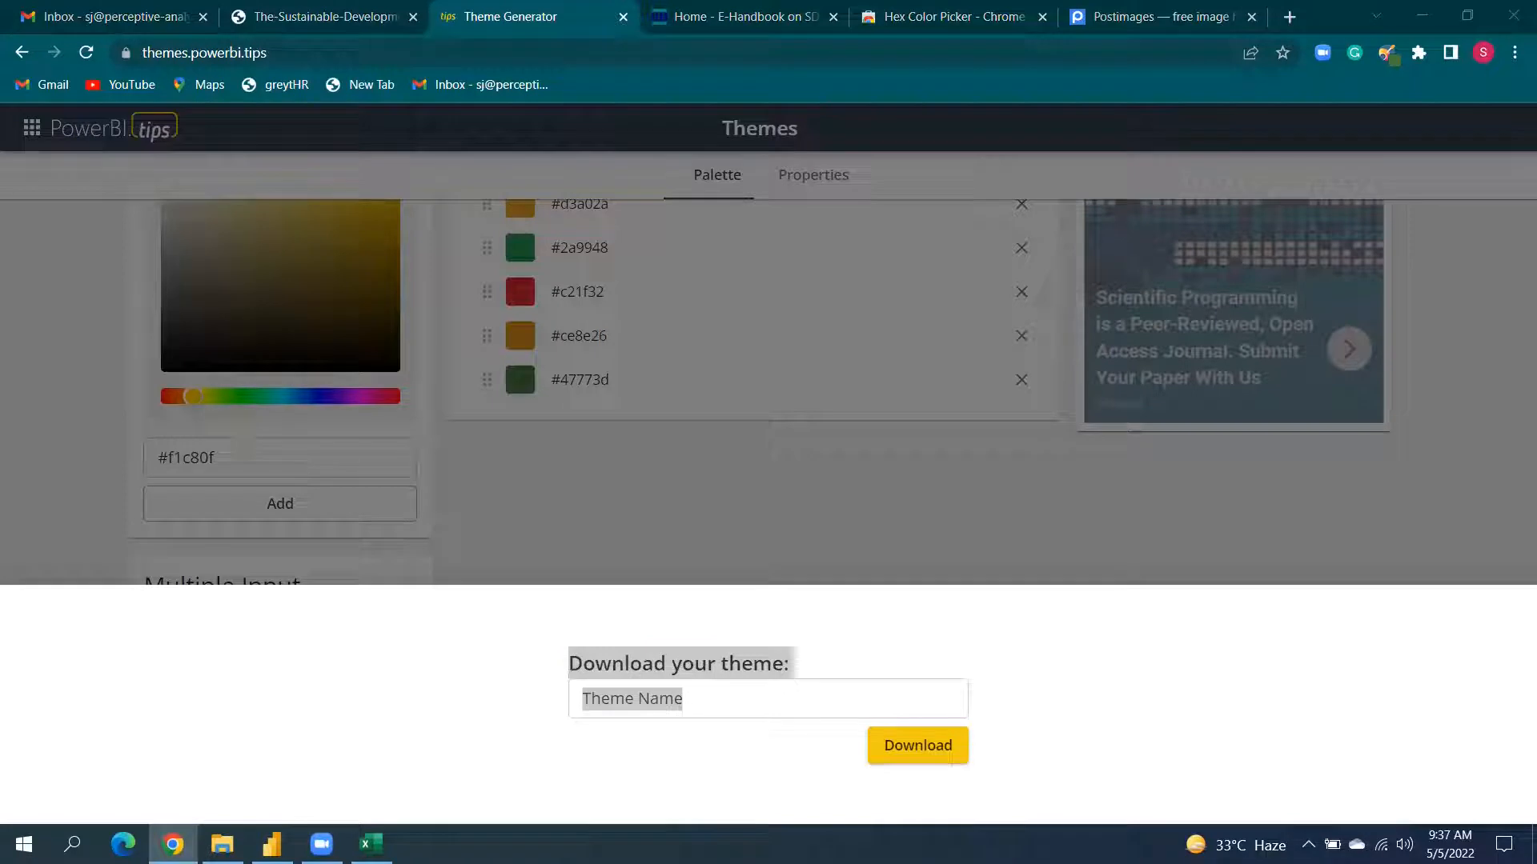
{"action": "left_click", "coordinate": [782, 700]}
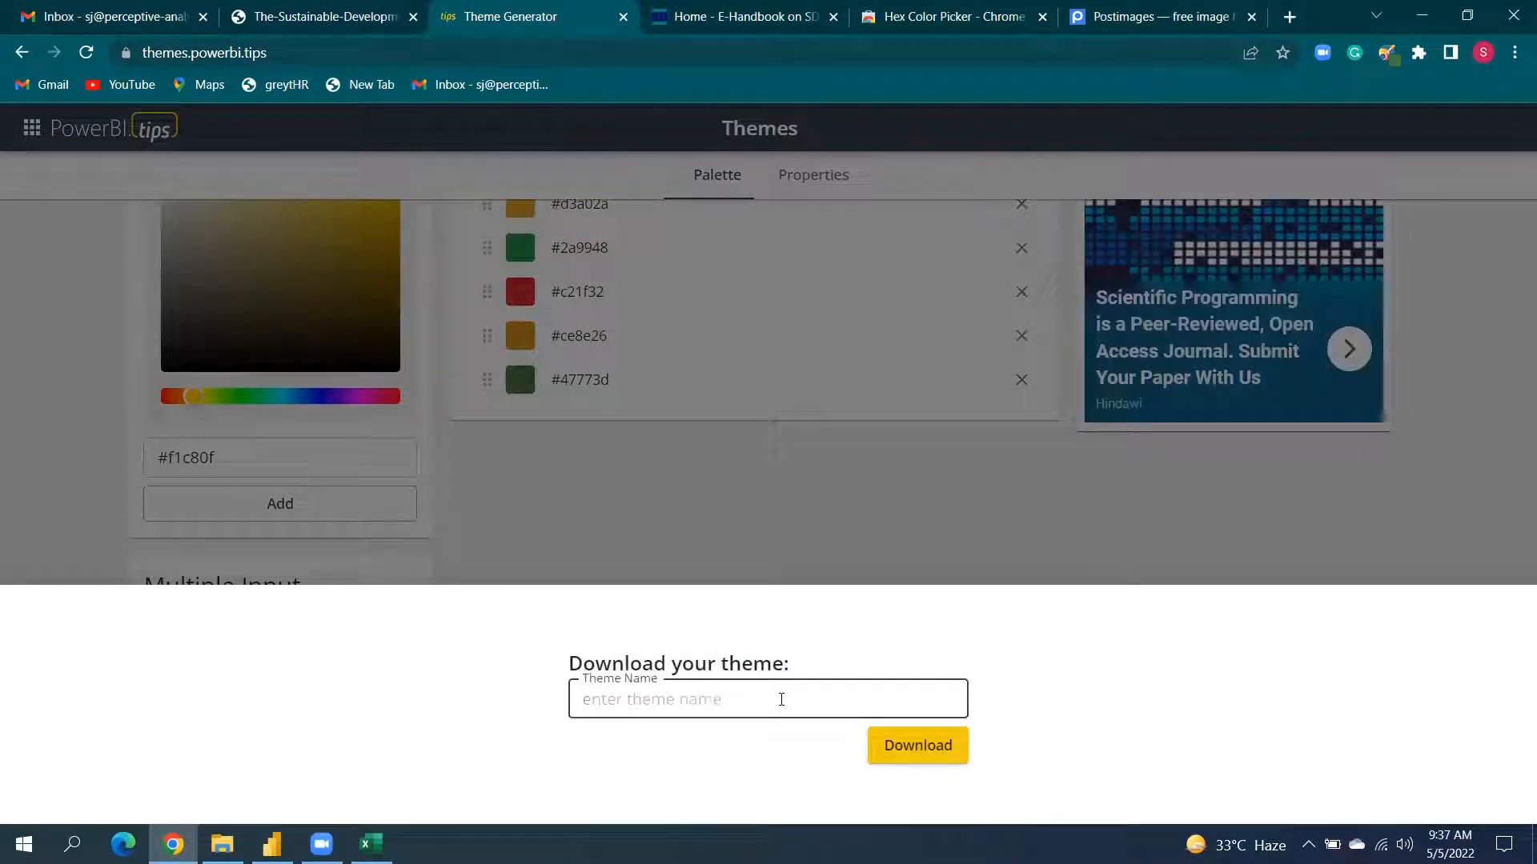
{"action": "type", "text": "Colors"}
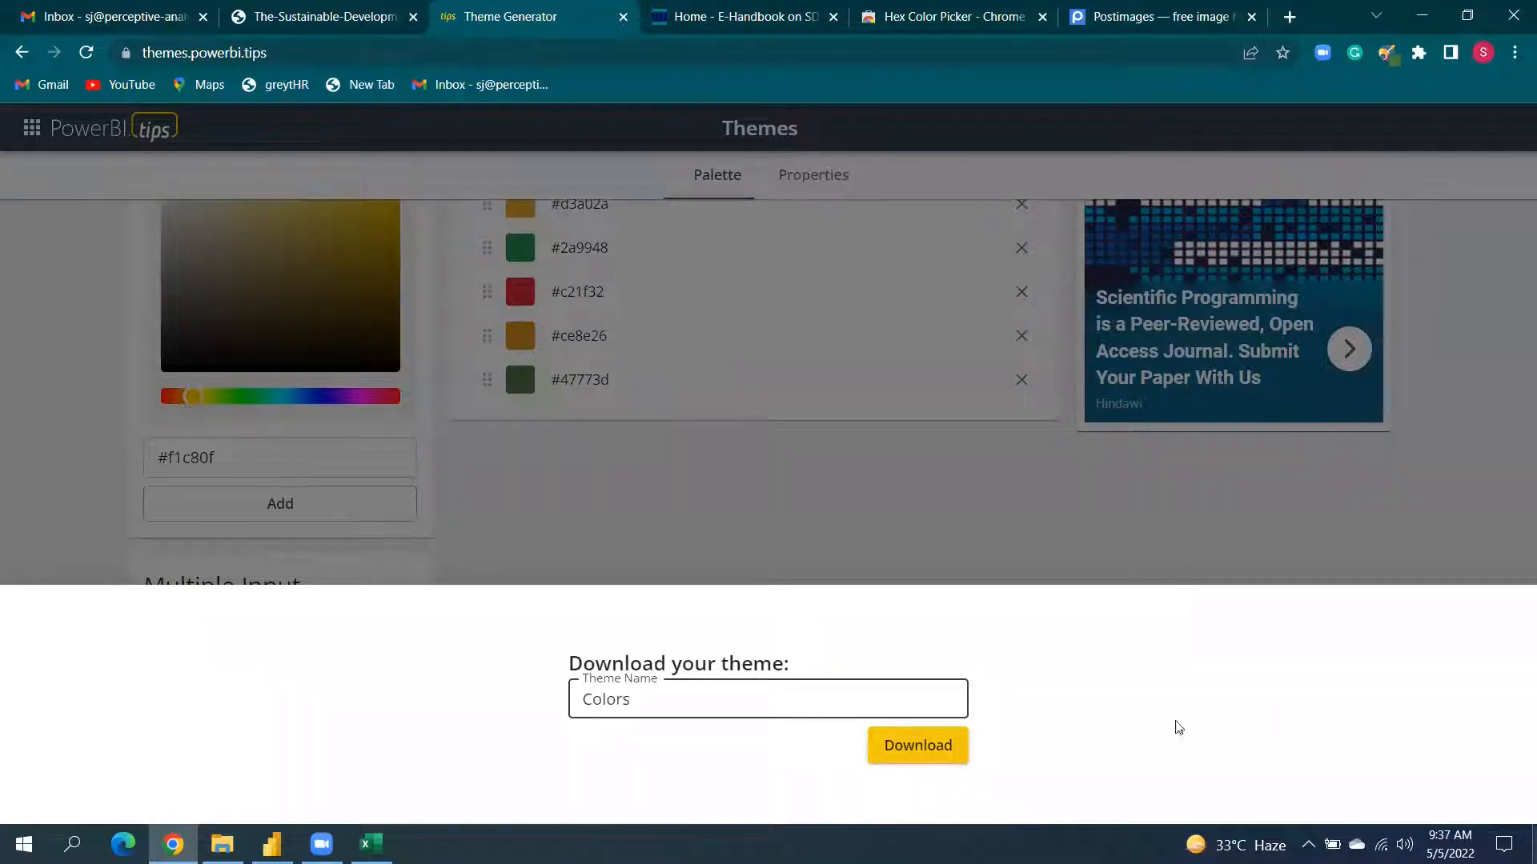
{"action": "left_click", "coordinate": [914, 737]}
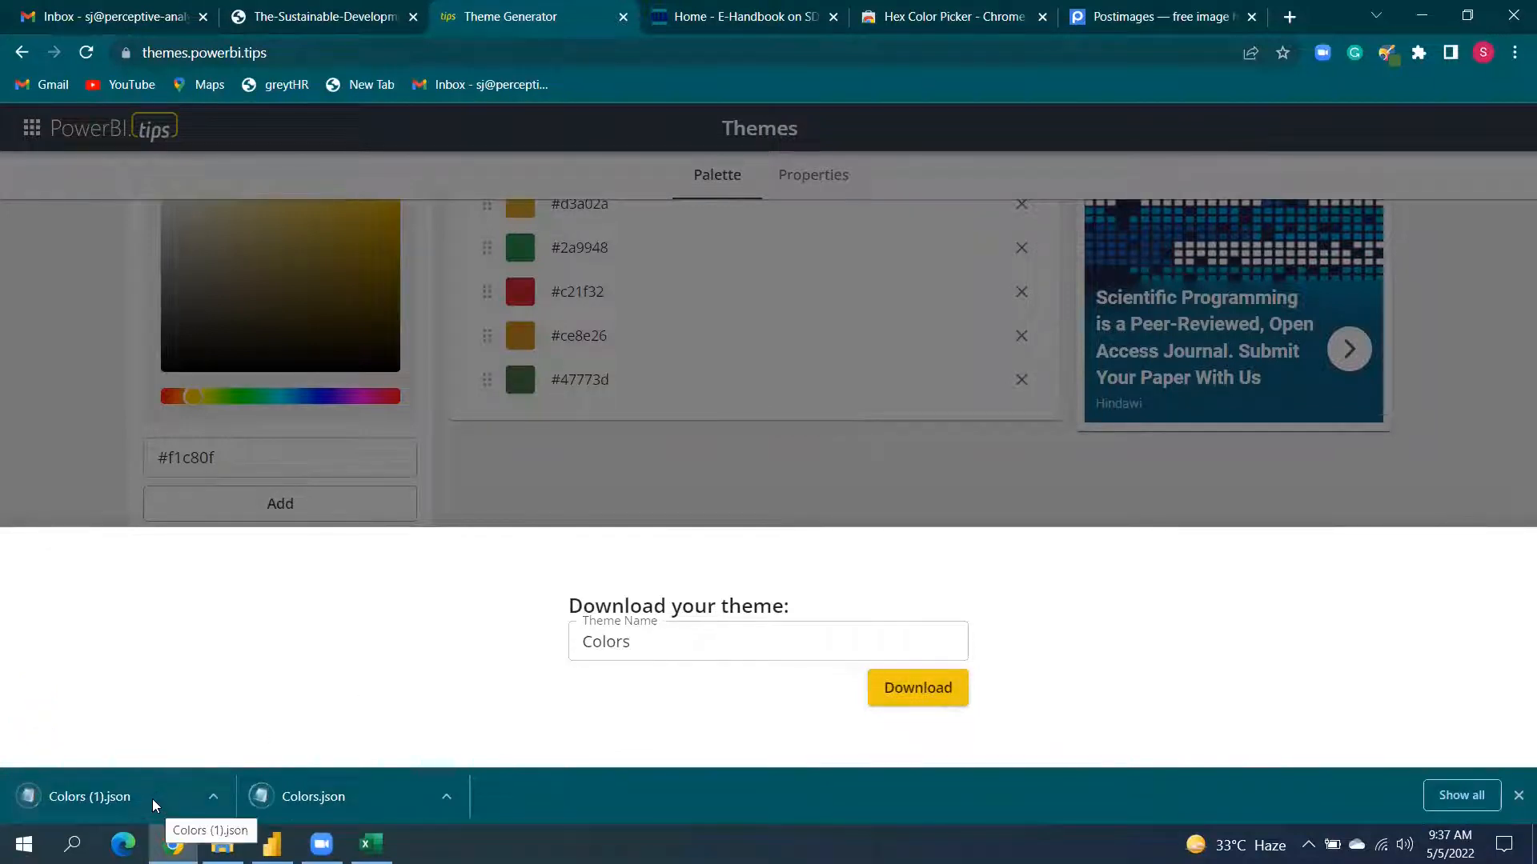
Open the downloaded Colors.json in a maximized Notepad window, examine its dataColors codes and close it.
{"action": "left_click", "coordinate": [338, 791]}
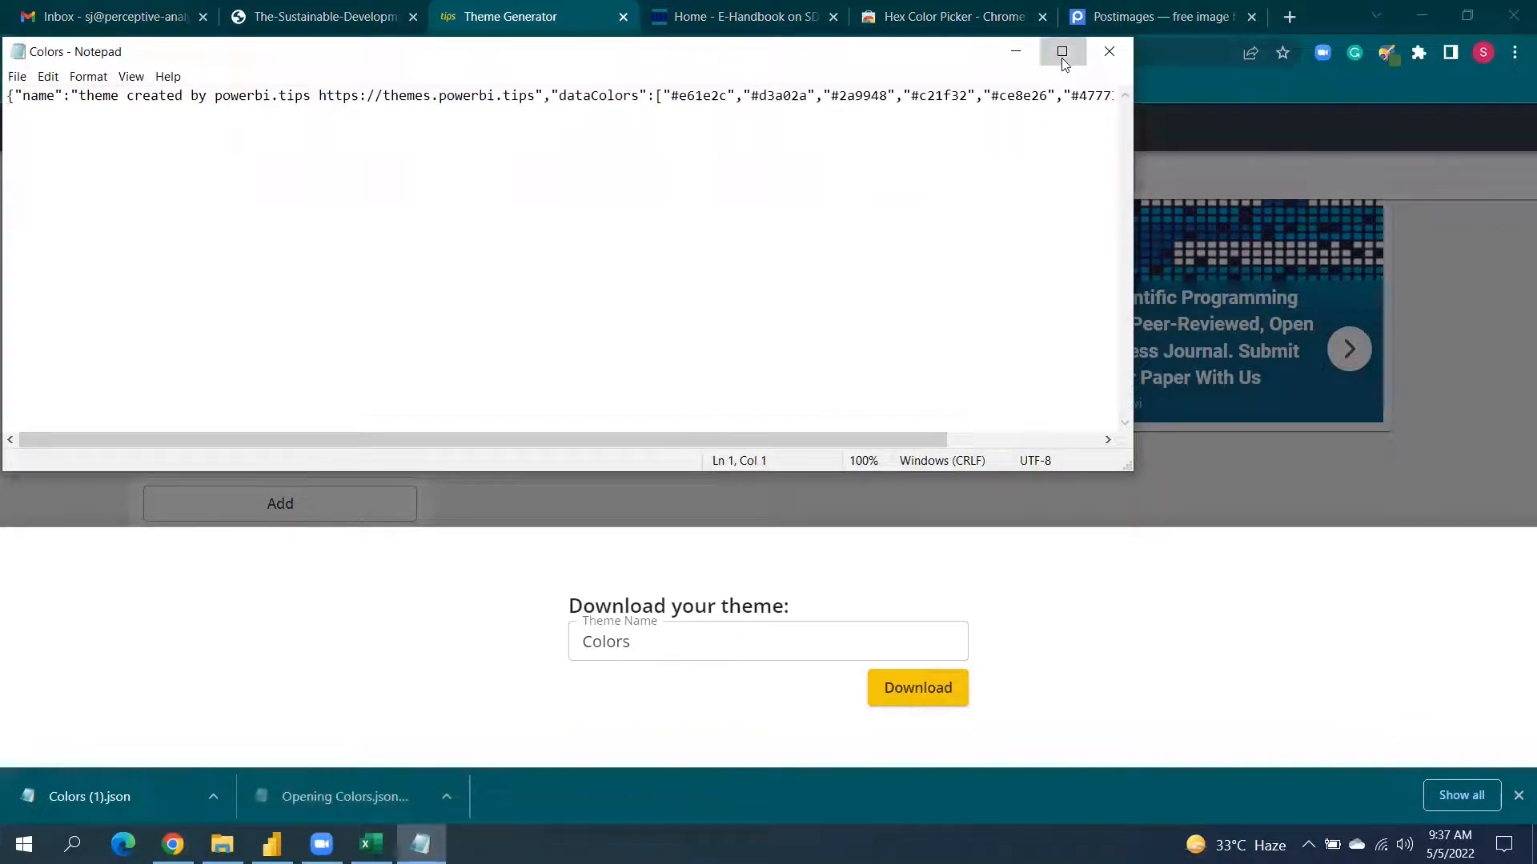
{"action": "left_click", "coordinate": [1062, 51]}
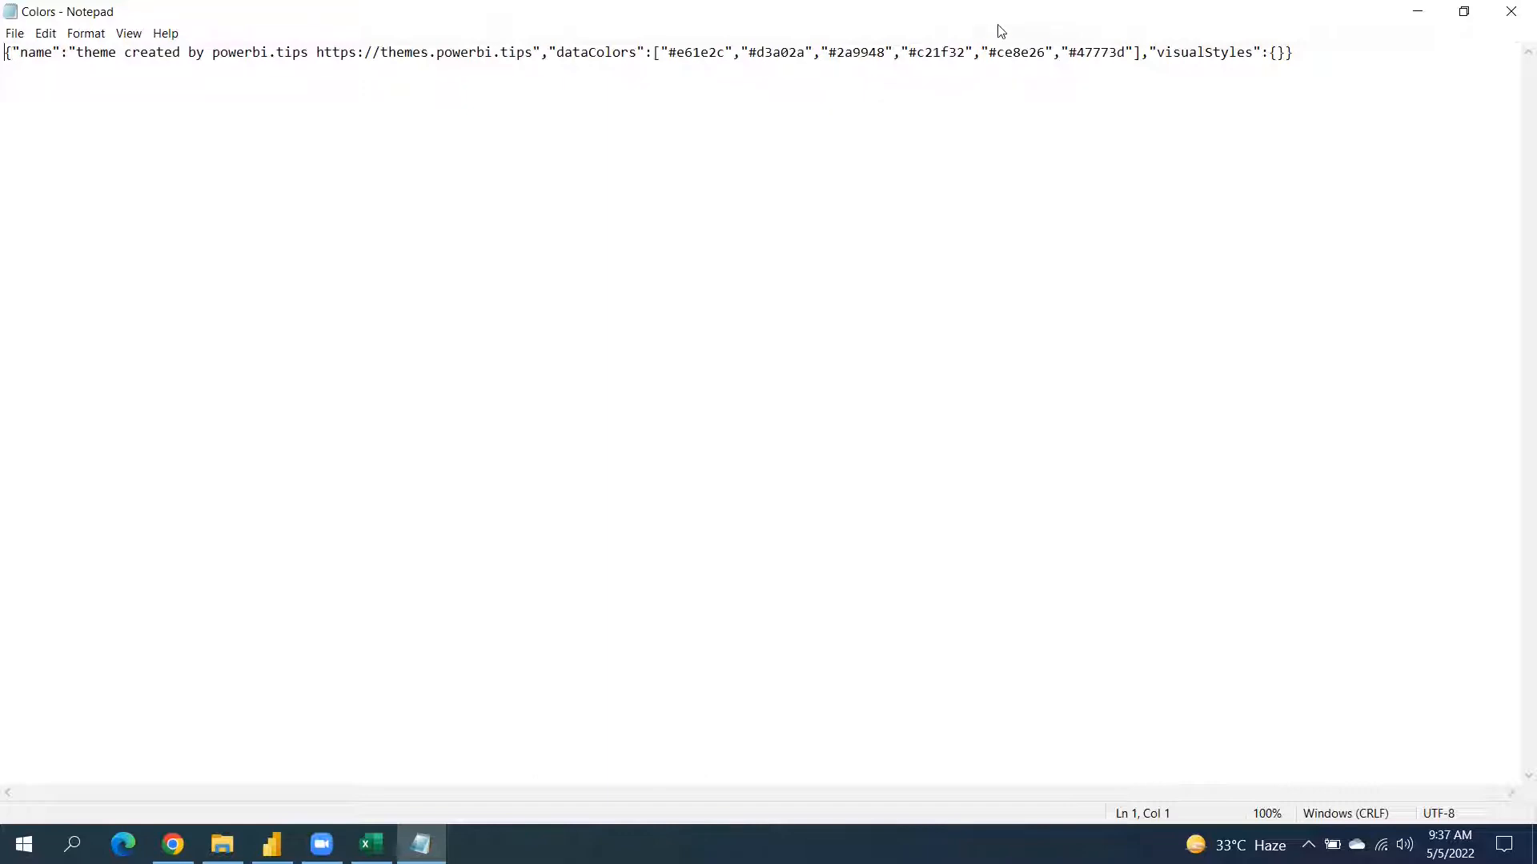
{"action": "left_click", "coordinate": [1512, 8]}
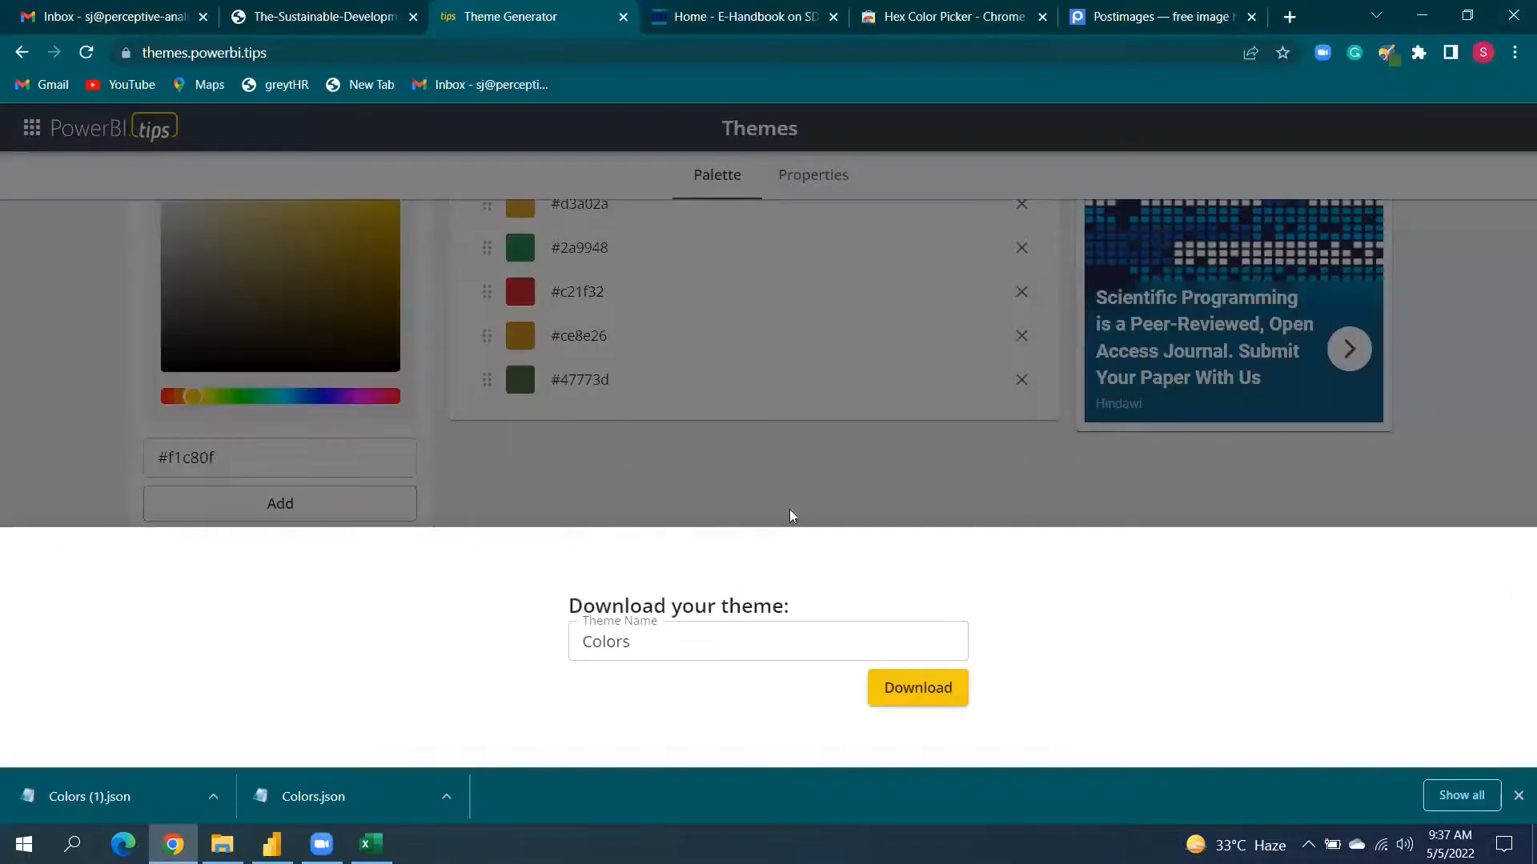
Open ColorPalet from the Downloads folder, compare its color codes with the SDG tiles in Power BI and close the file.
{"action": "left_click", "coordinate": [222, 845]}
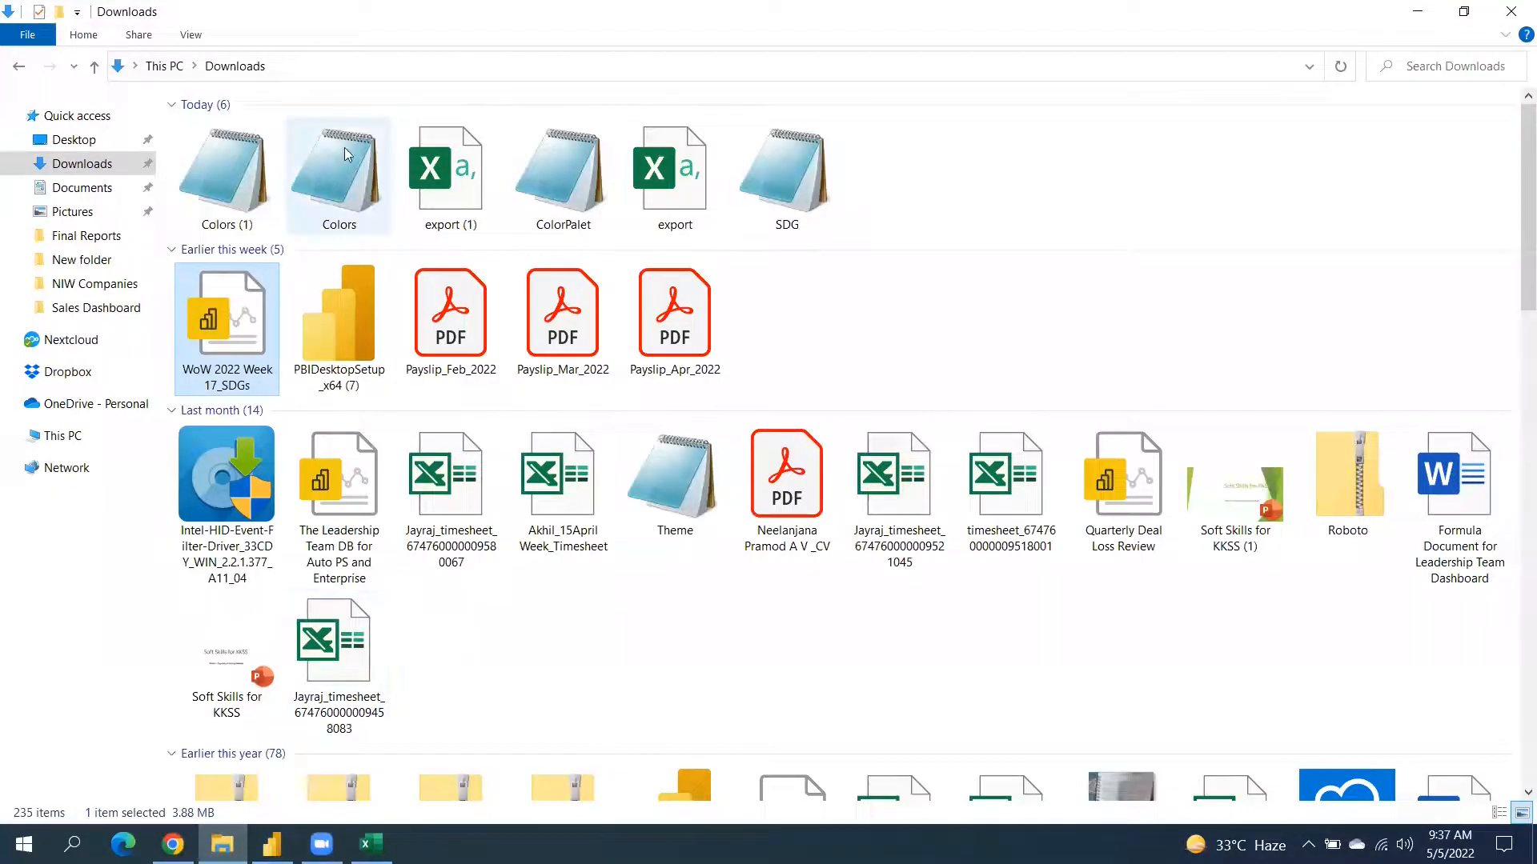
{"action": "double_click", "coordinate": [593, 199]}
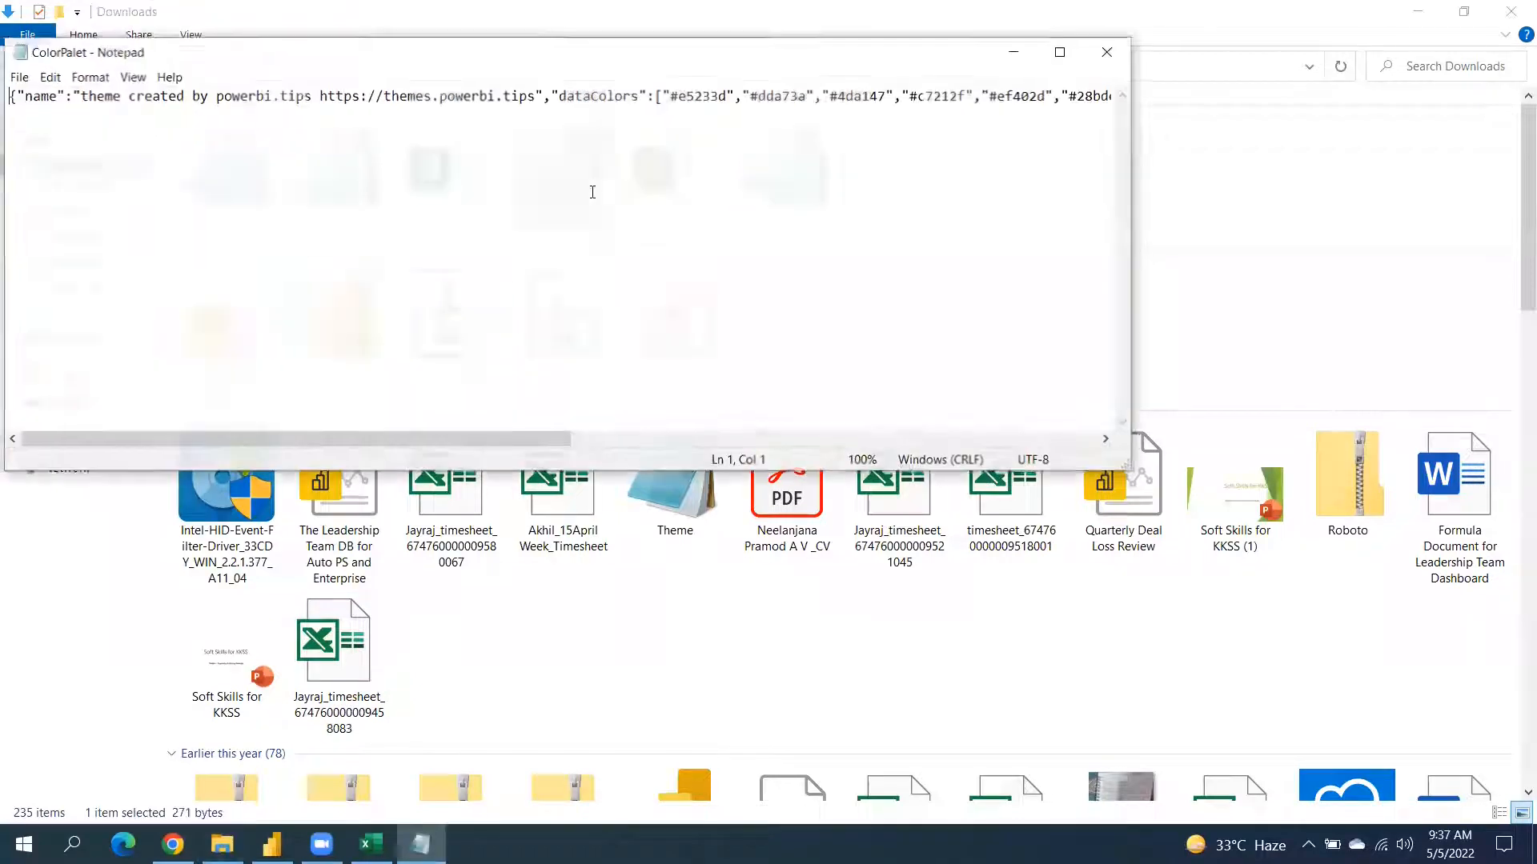
{"action": "scroll", "coordinate": [984, 115], "scroll_direction": "right", "scroll_amount": 1}
{"action": "left_click", "coordinate": [272, 844]}
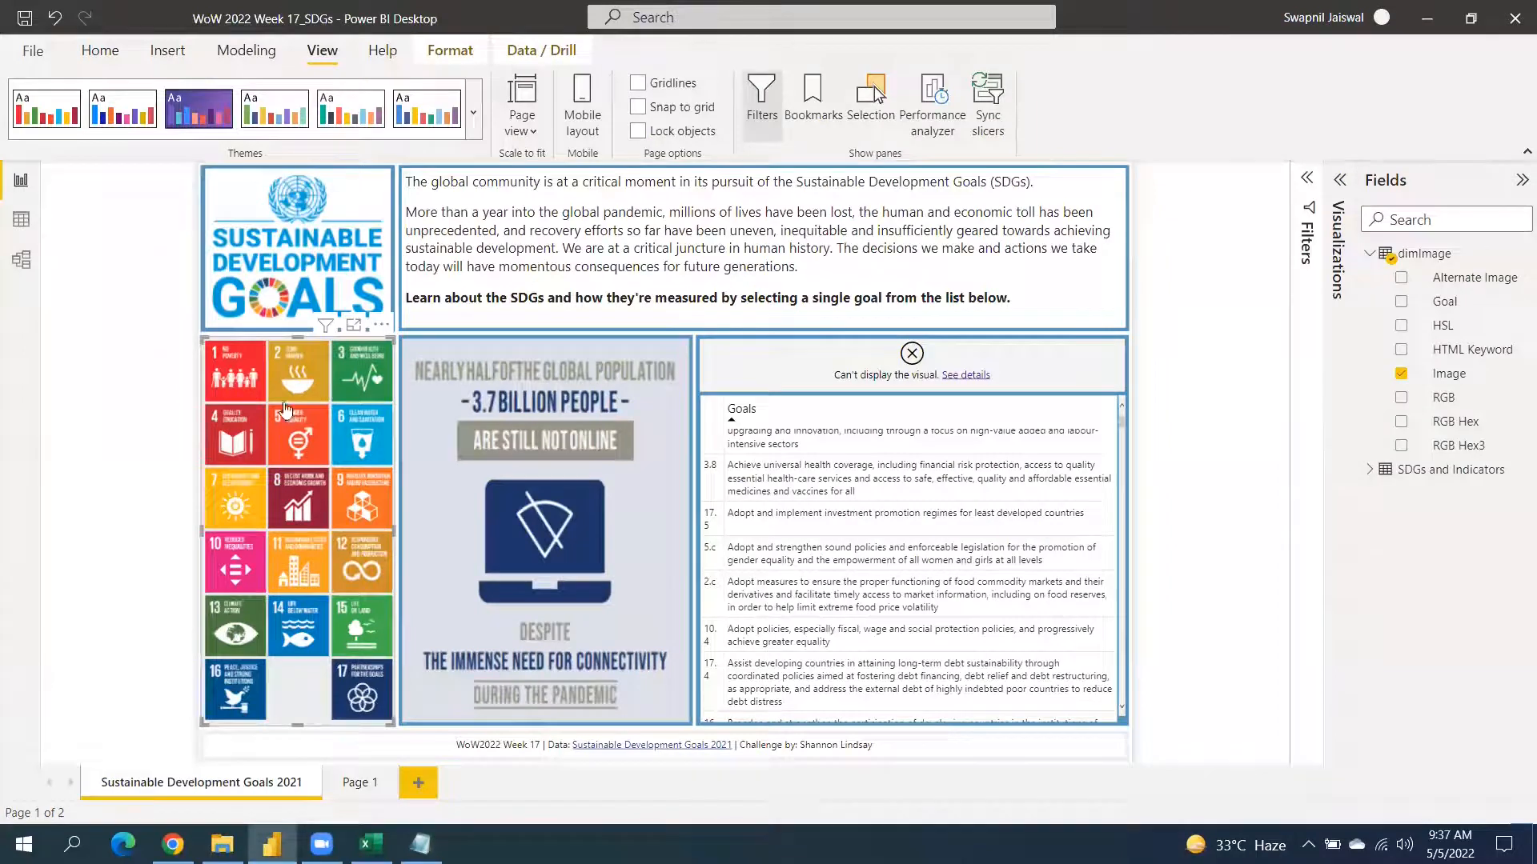
{"action": "left_click", "coordinate": [272, 844]}
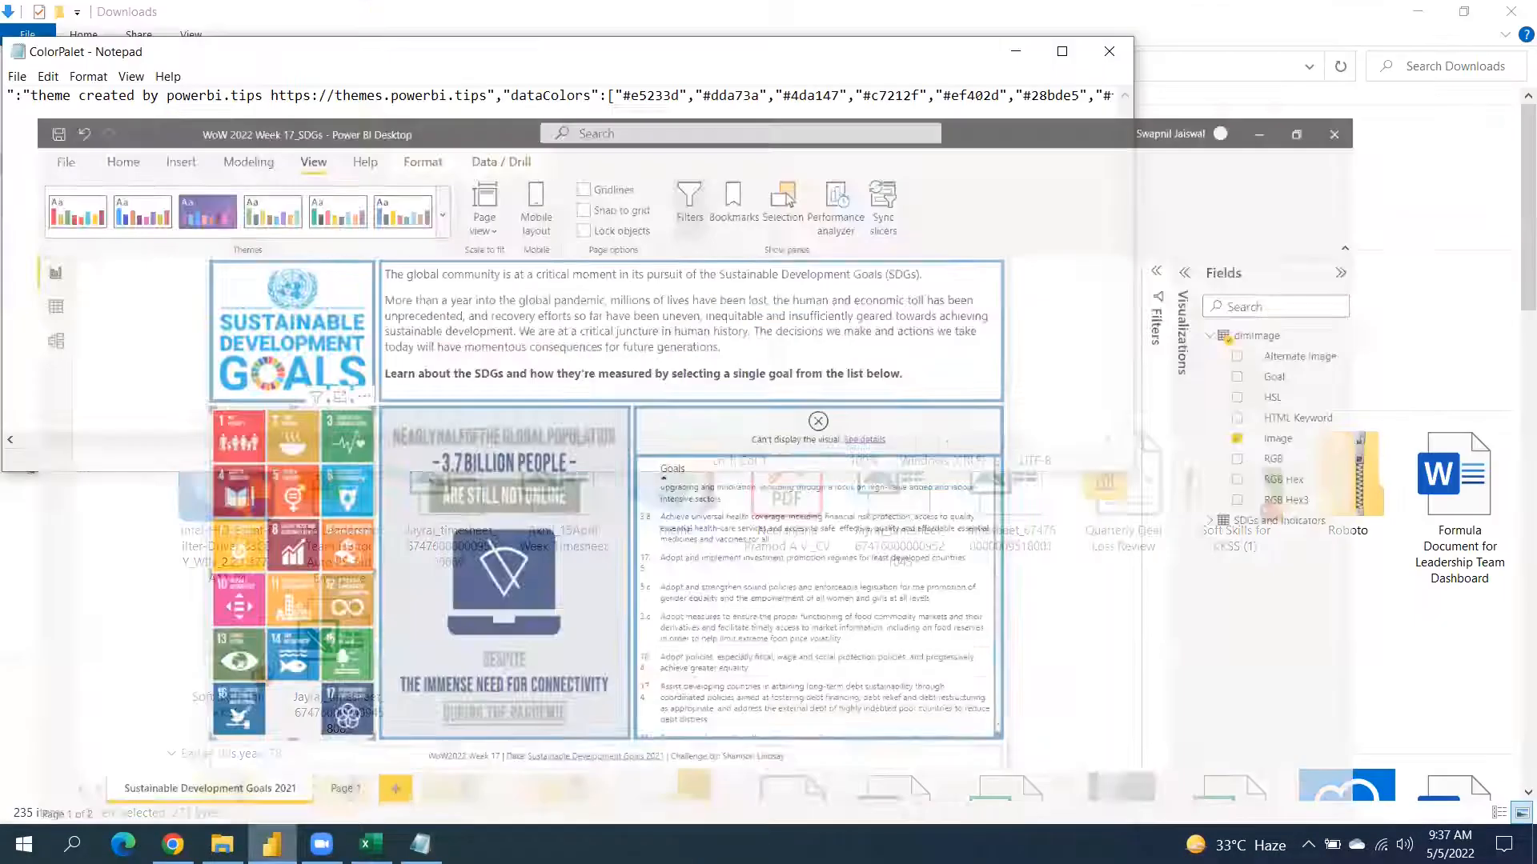
{"action": "left_click", "coordinate": [1108, 42]}
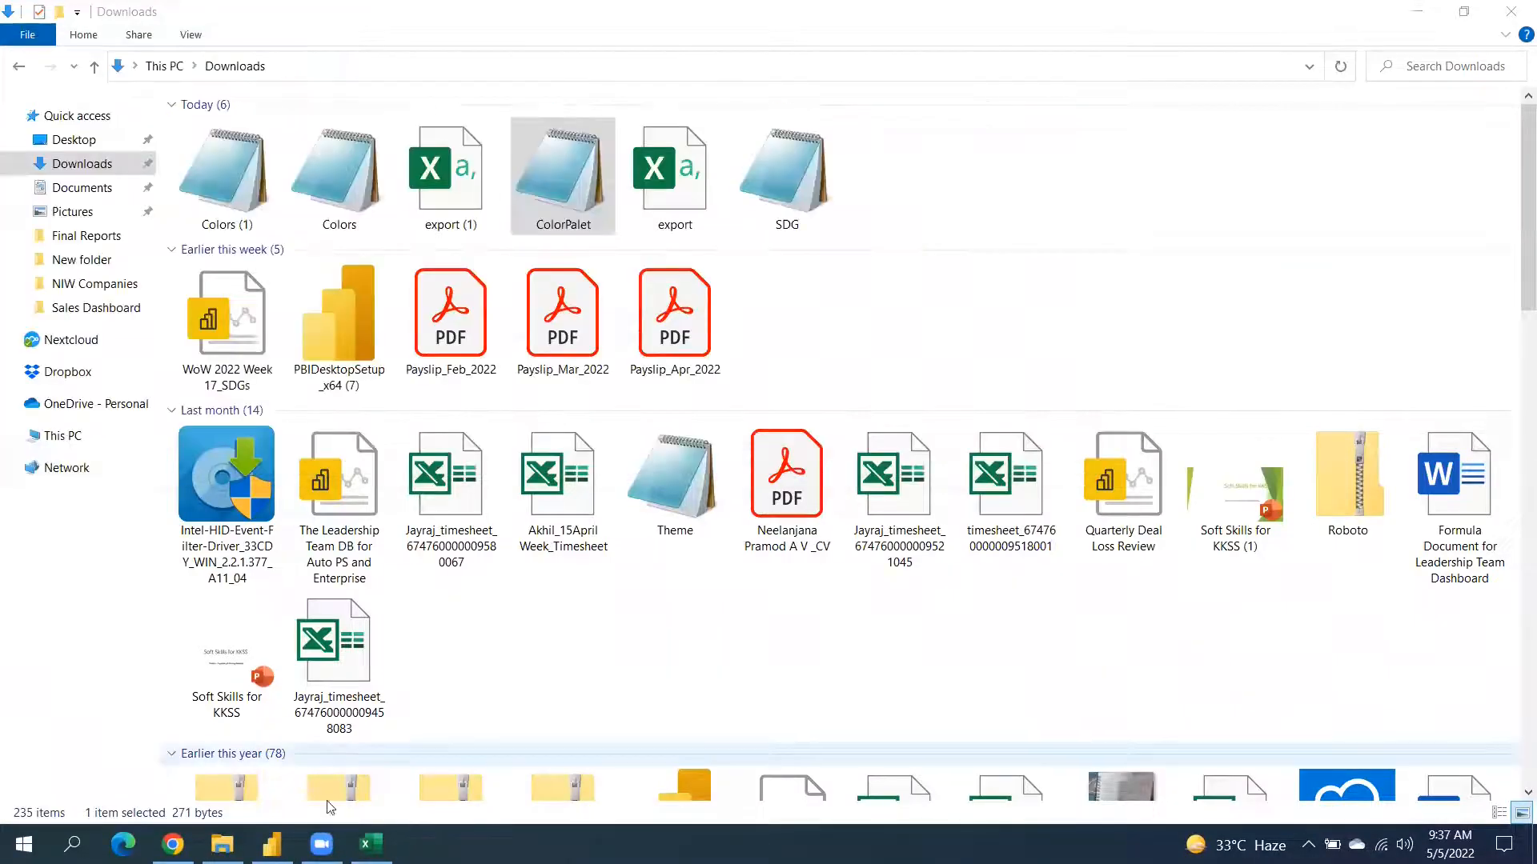
Switch to Page 1 of the Power BI report and import the ColorPalet theme file from Downloads.
{"action": "left_click", "coordinate": [272, 845]}
{"action": "left_click", "coordinate": [353, 782]}
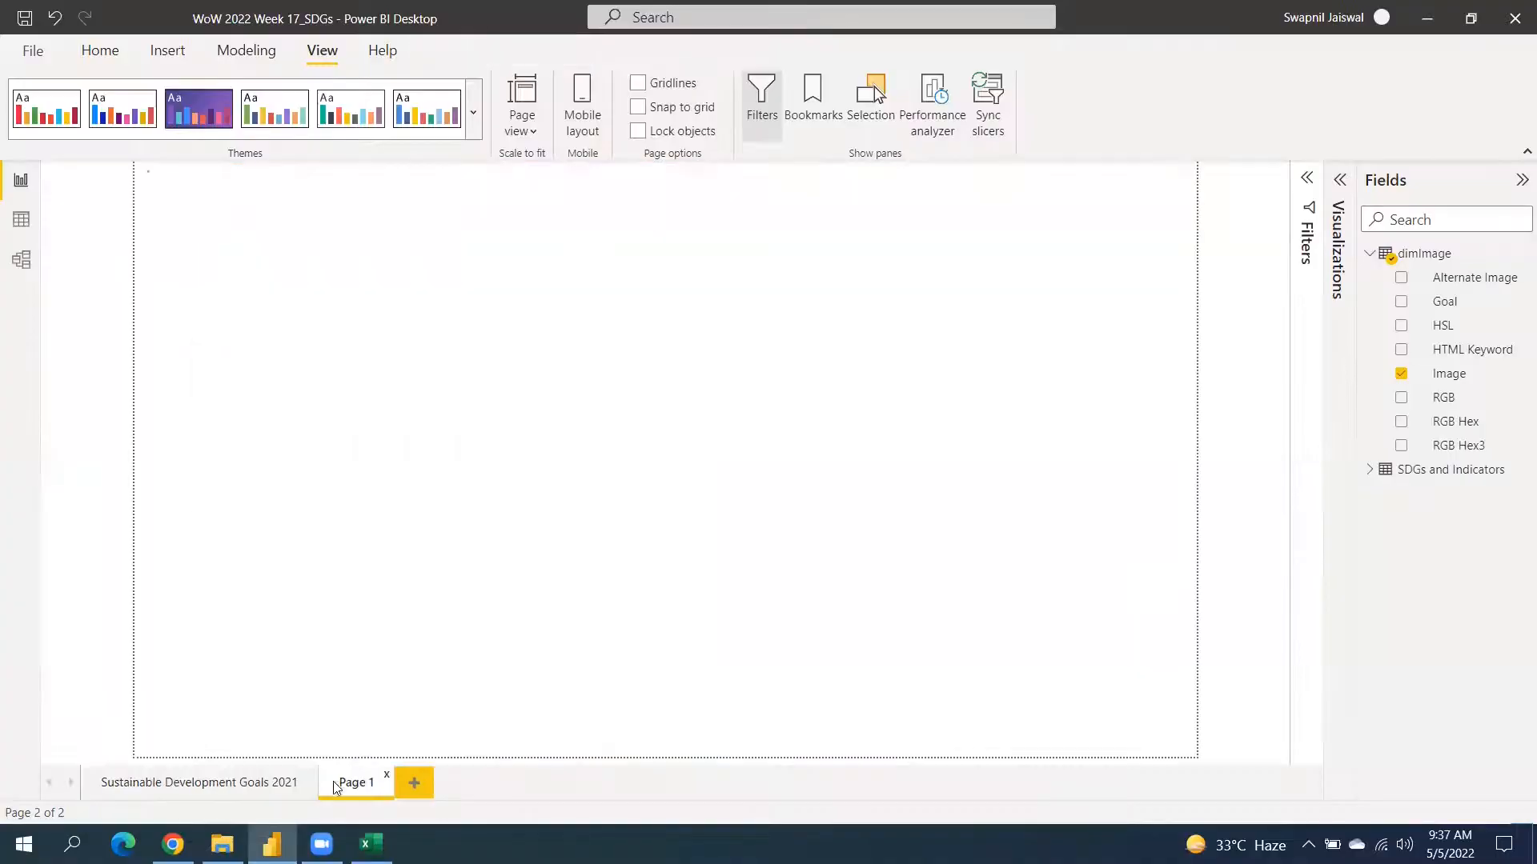
{"action": "left_click", "coordinate": [477, 97]}
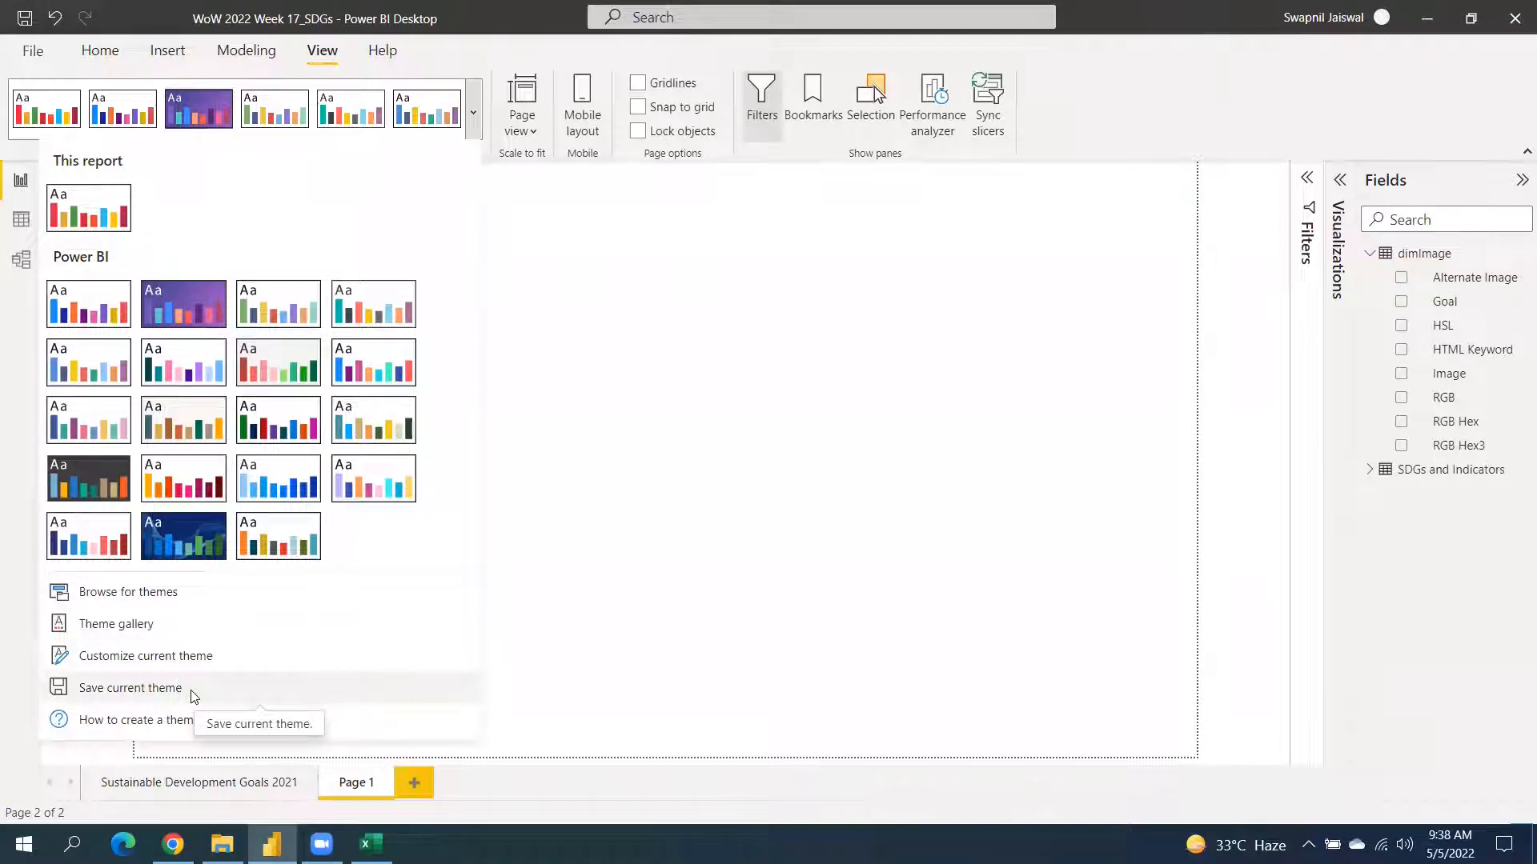
{"action": "left_click", "coordinate": [171, 602]}
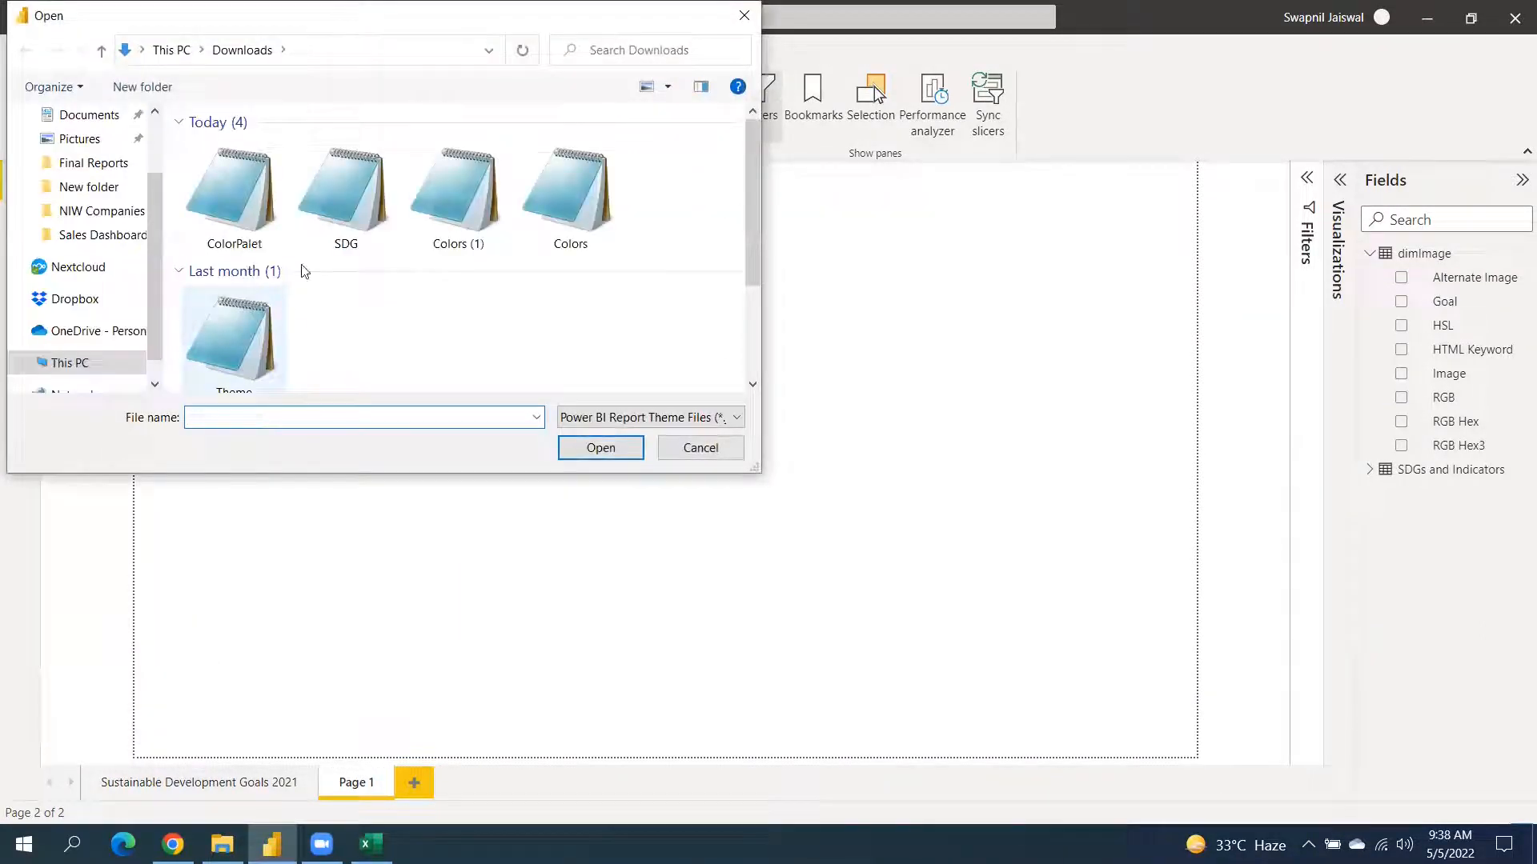
{"action": "left_click", "coordinate": [258, 192]}
{"action": "left_click", "coordinate": [599, 449]}
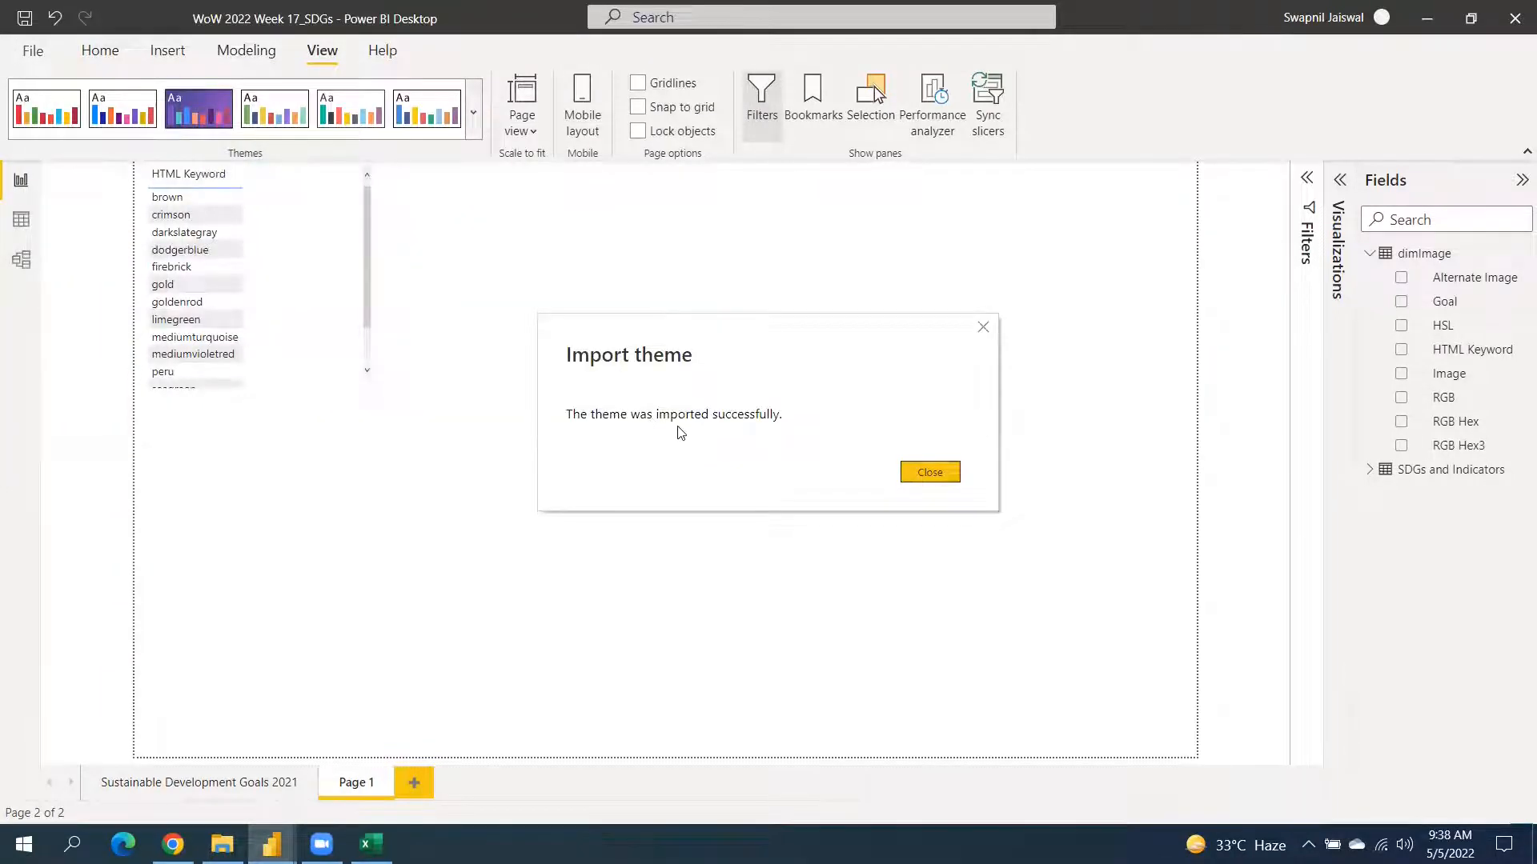
{"action": "left_click", "coordinate": [912, 471]}
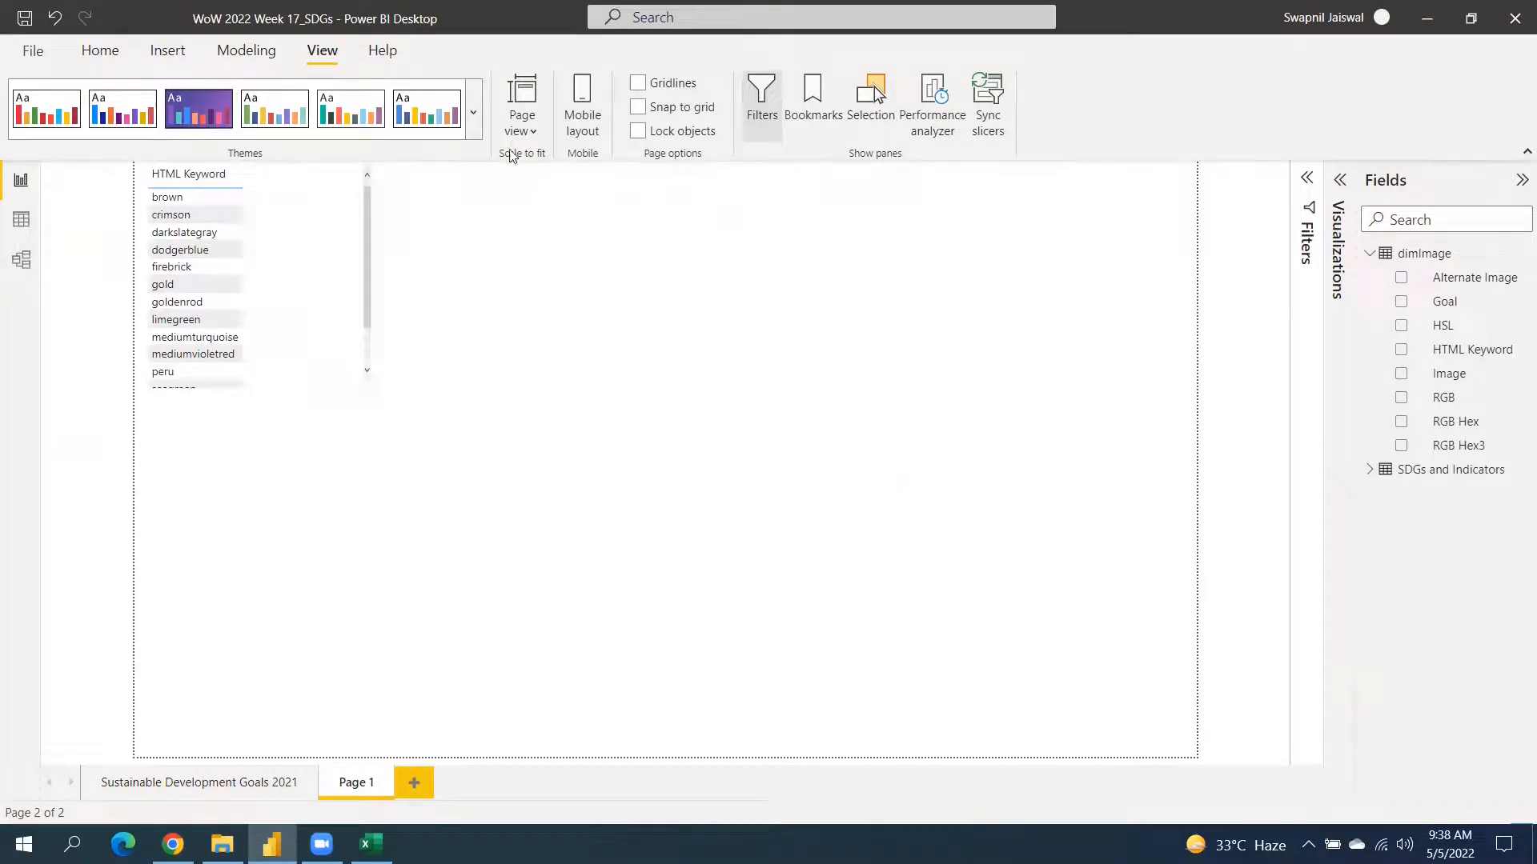
Open the current theme for customization and examine its theme, sentiment and divergent colors and its advanced element colors.
{"action": "left_click", "coordinate": [472, 117]}
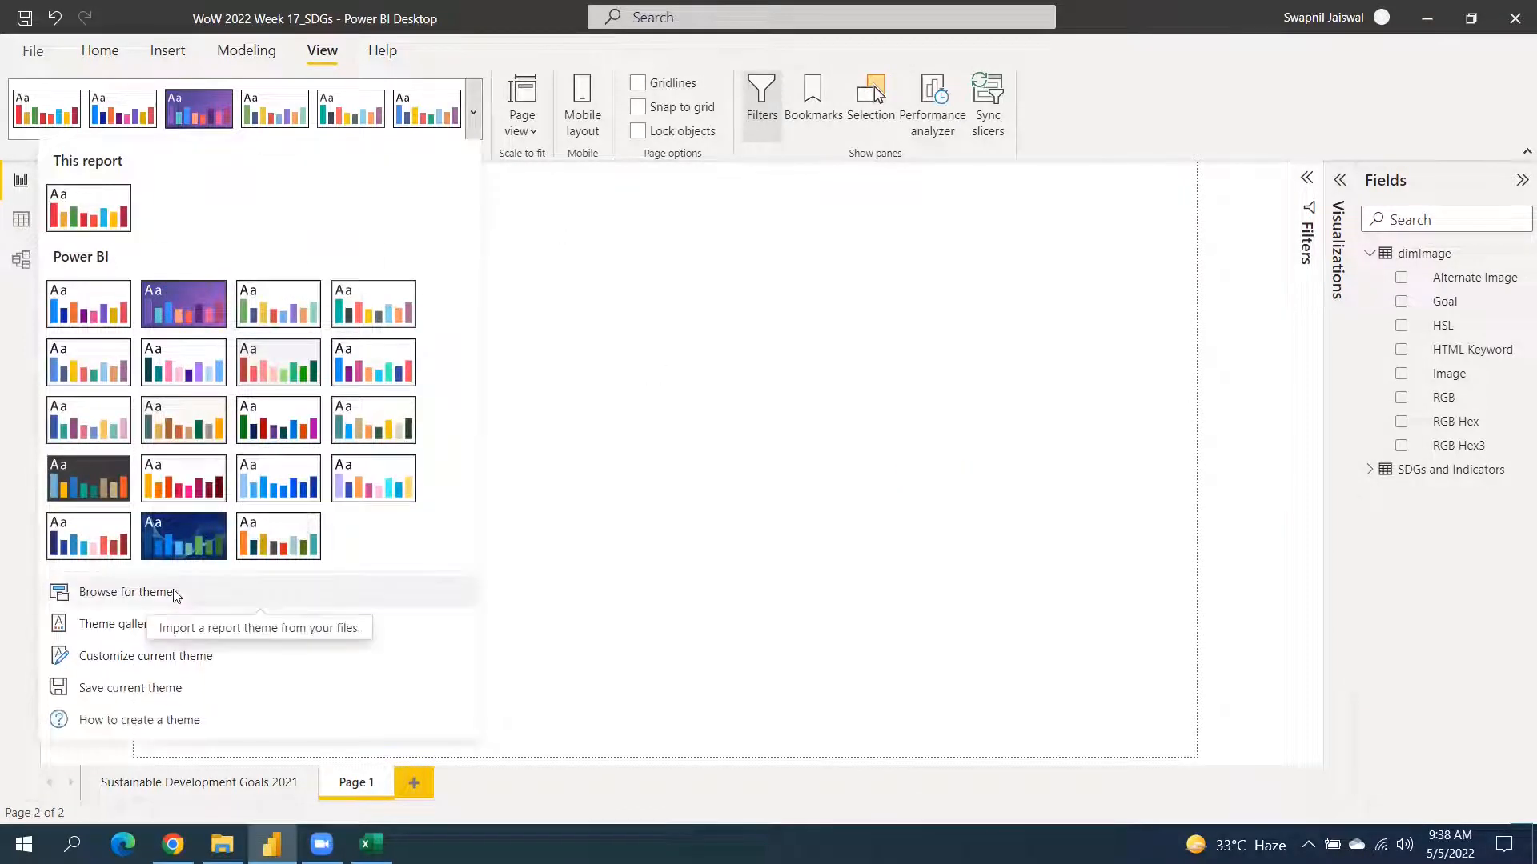
{"action": "left_click", "coordinate": [150, 657]}
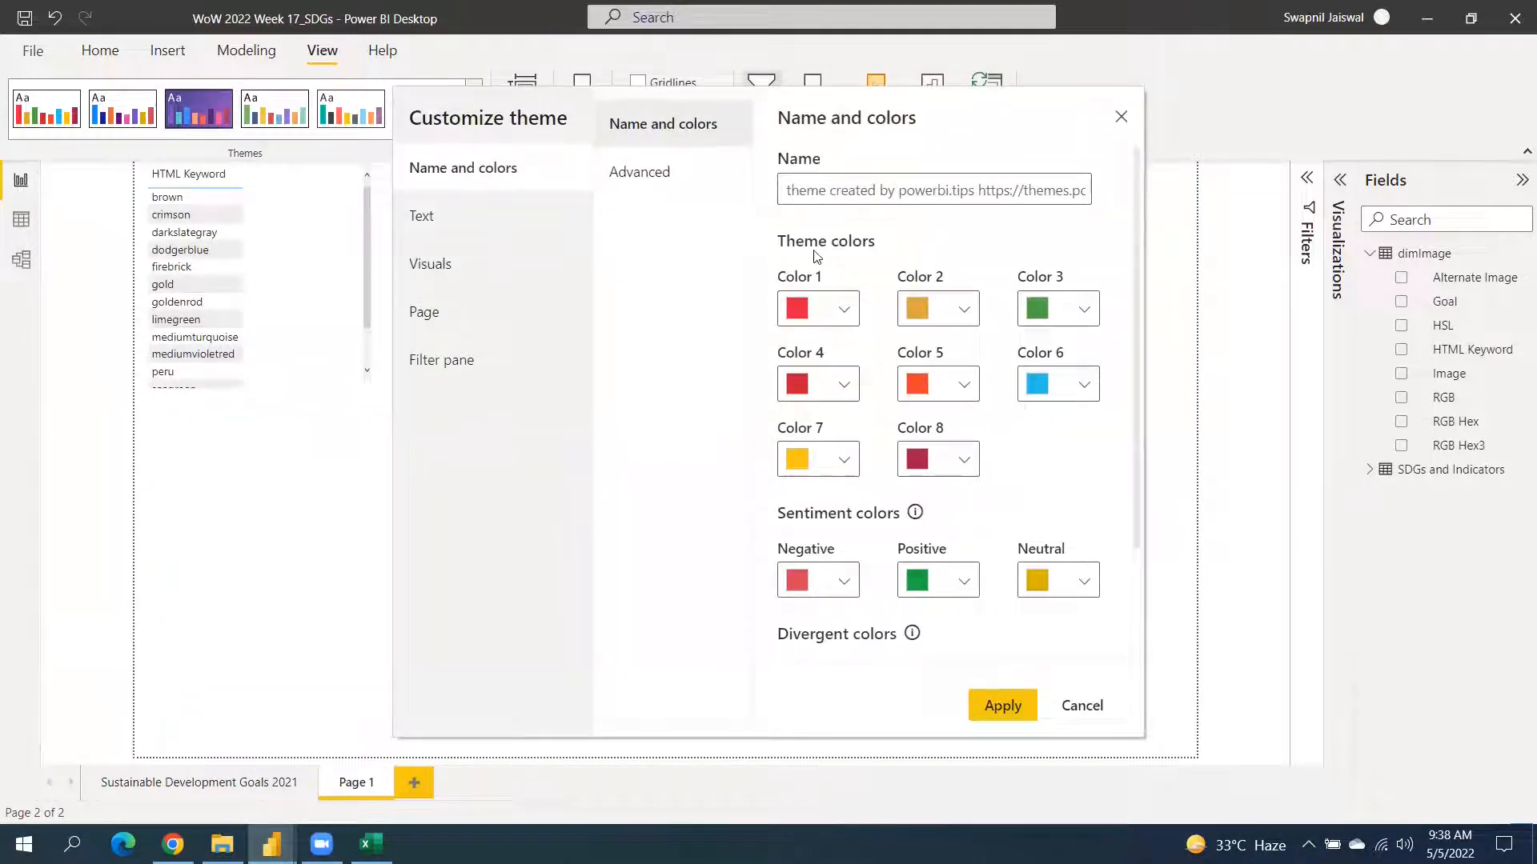
{"action": "scroll", "coordinate": [901, 552], "scroll_direction": "down", "scroll_amount": 2}
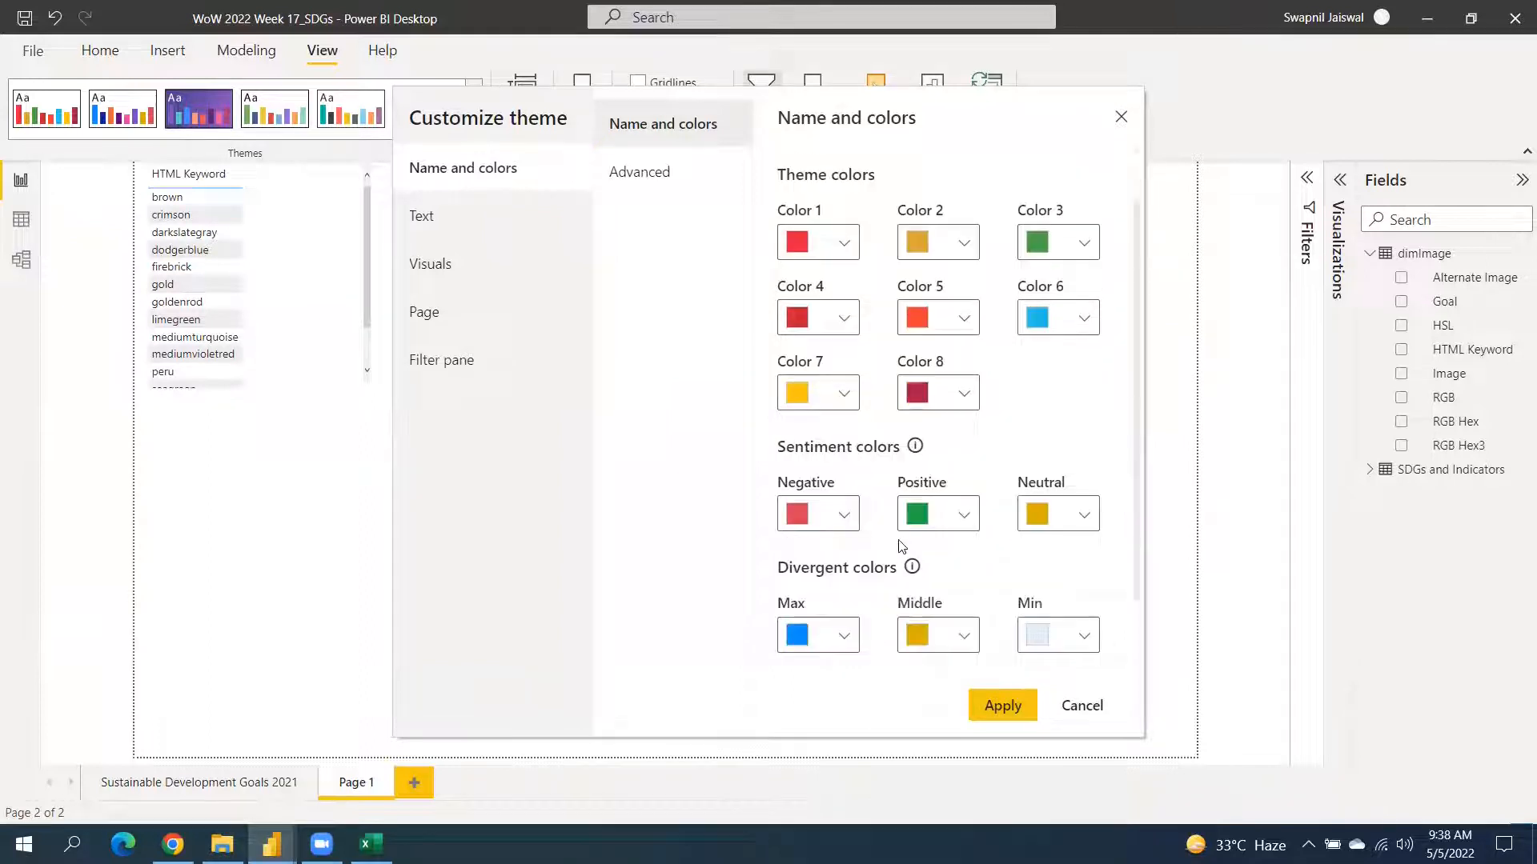
{"action": "scroll", "coordinate": [853, 576], "scroll_direction": "down", "scroll_amount": 1}
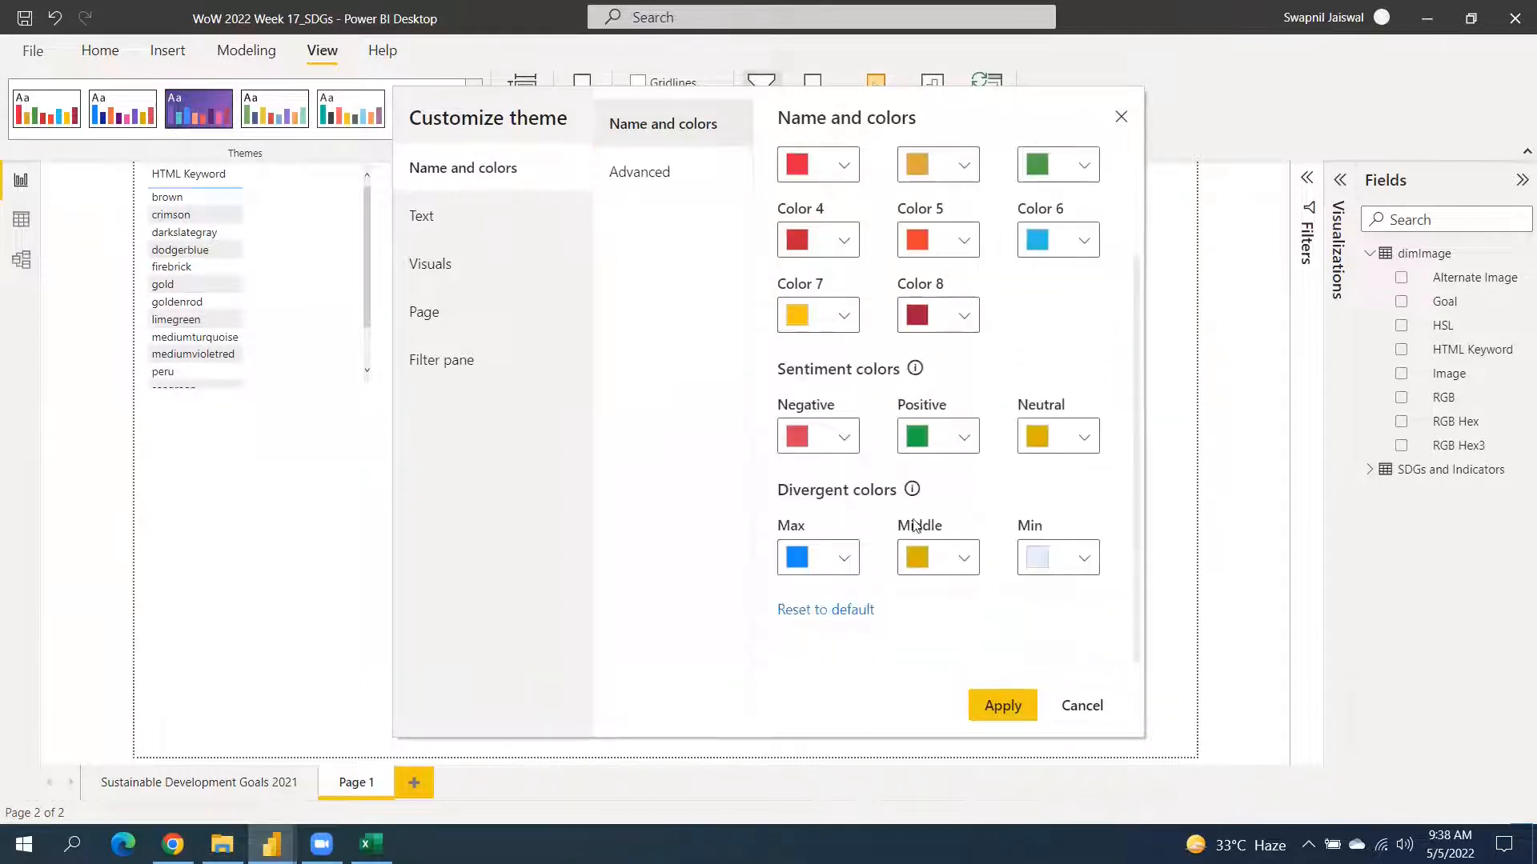
{"action": "scroll", "coordinate": [930, 517], "scroll_direction": "up", "scroll_amount": 3}
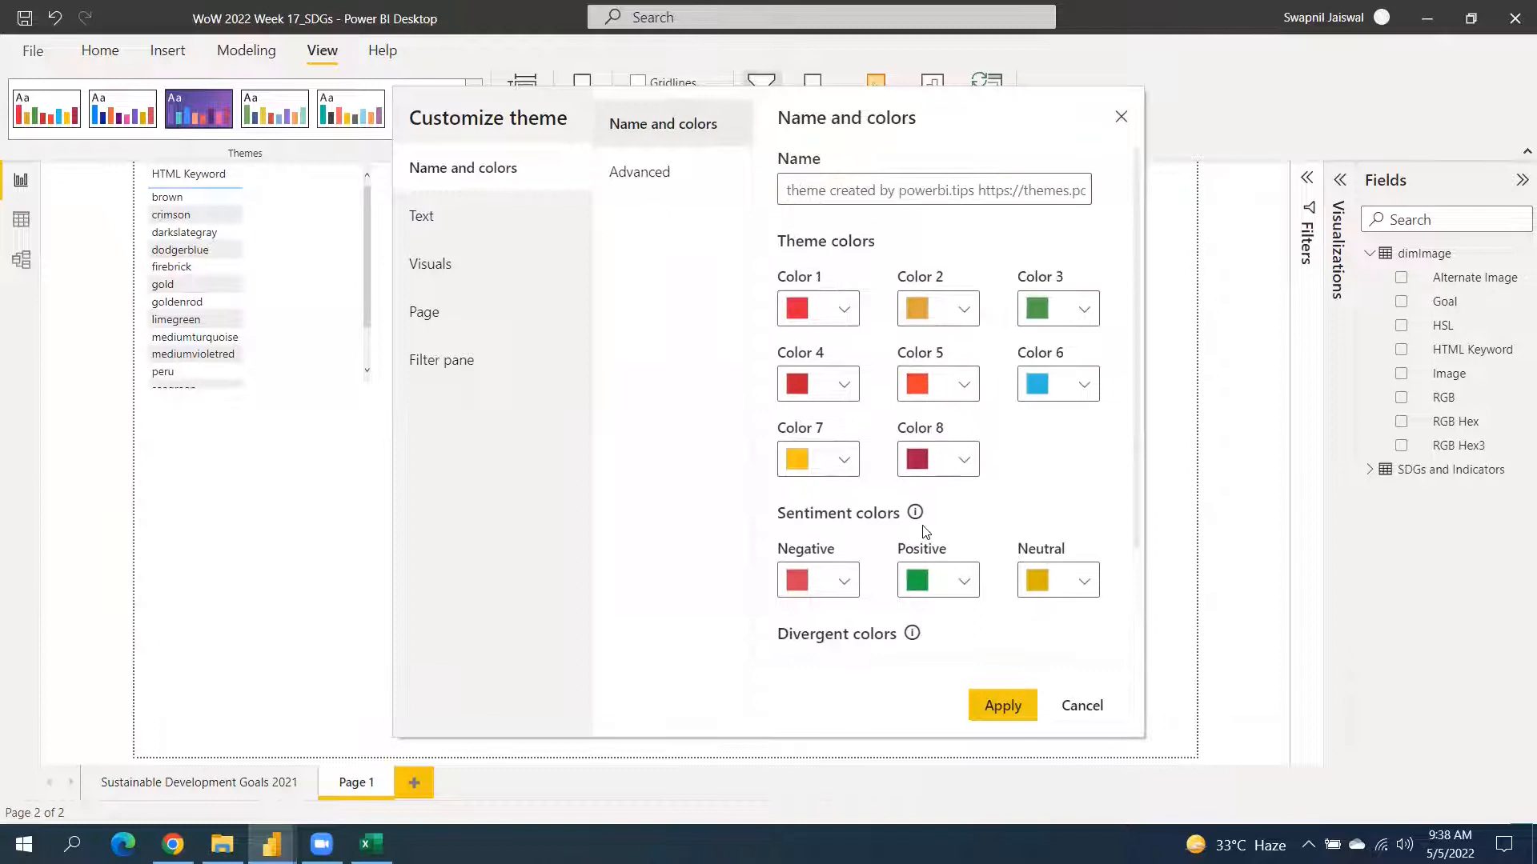
{"action": "left_click", "coordinate": [698, 188]}
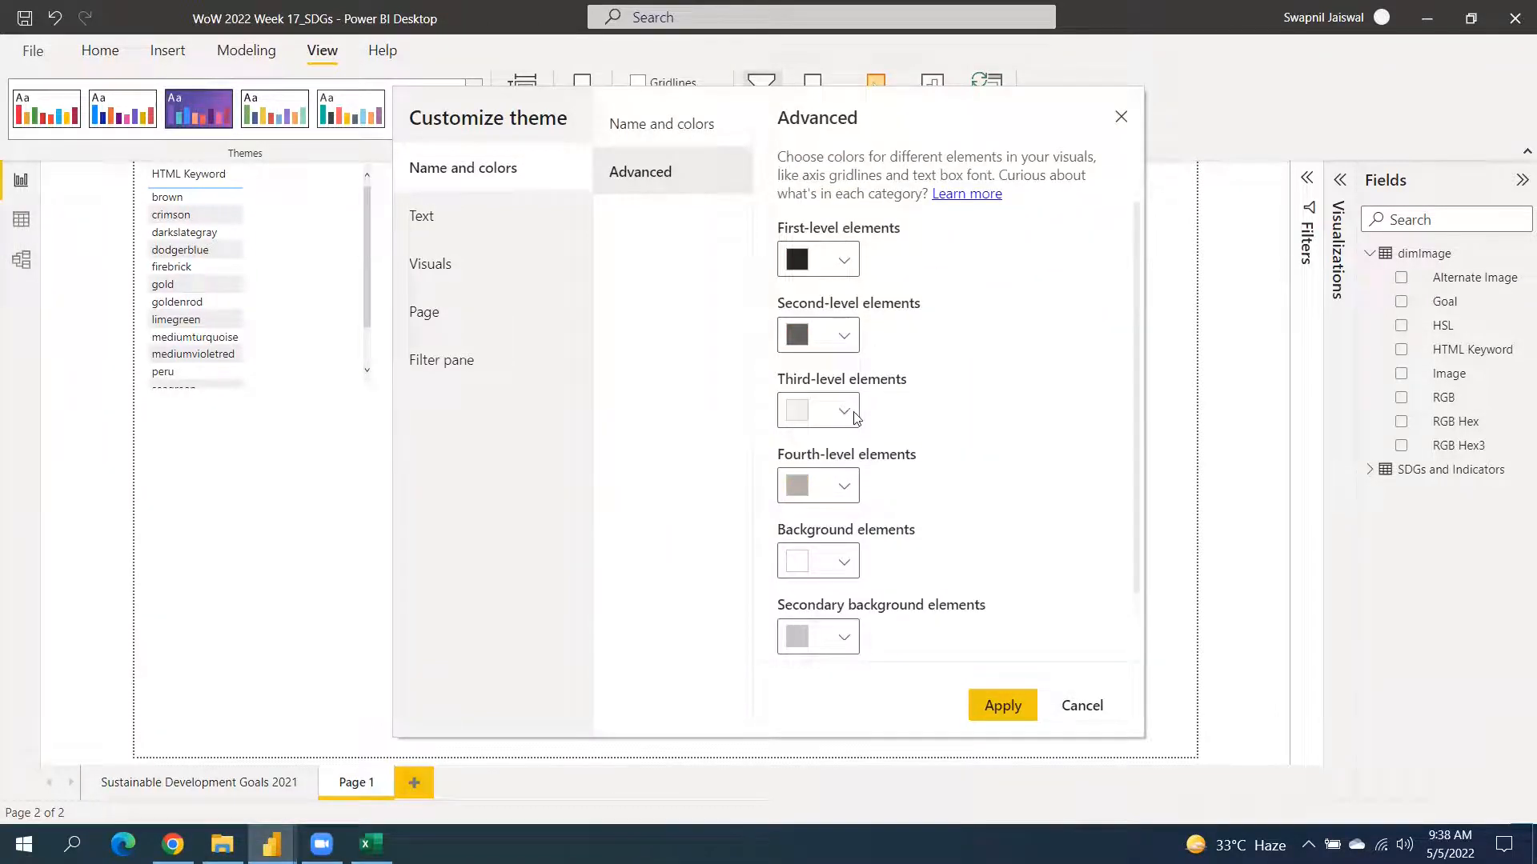
{"action": "scroll", "coordinate": [856, 417], "scroll_direction": "down", "scroll_amount": 1}
{"action": "scroll", "coordinate": [855, 420], "scroll_direction": "up", "scroll_amount": 1}
Browse the font families available for the theme's general text.
{"action": "left_click", "coordinate": [476, 215]}
{"action": "left_click", "coordinate": [926, 242]}
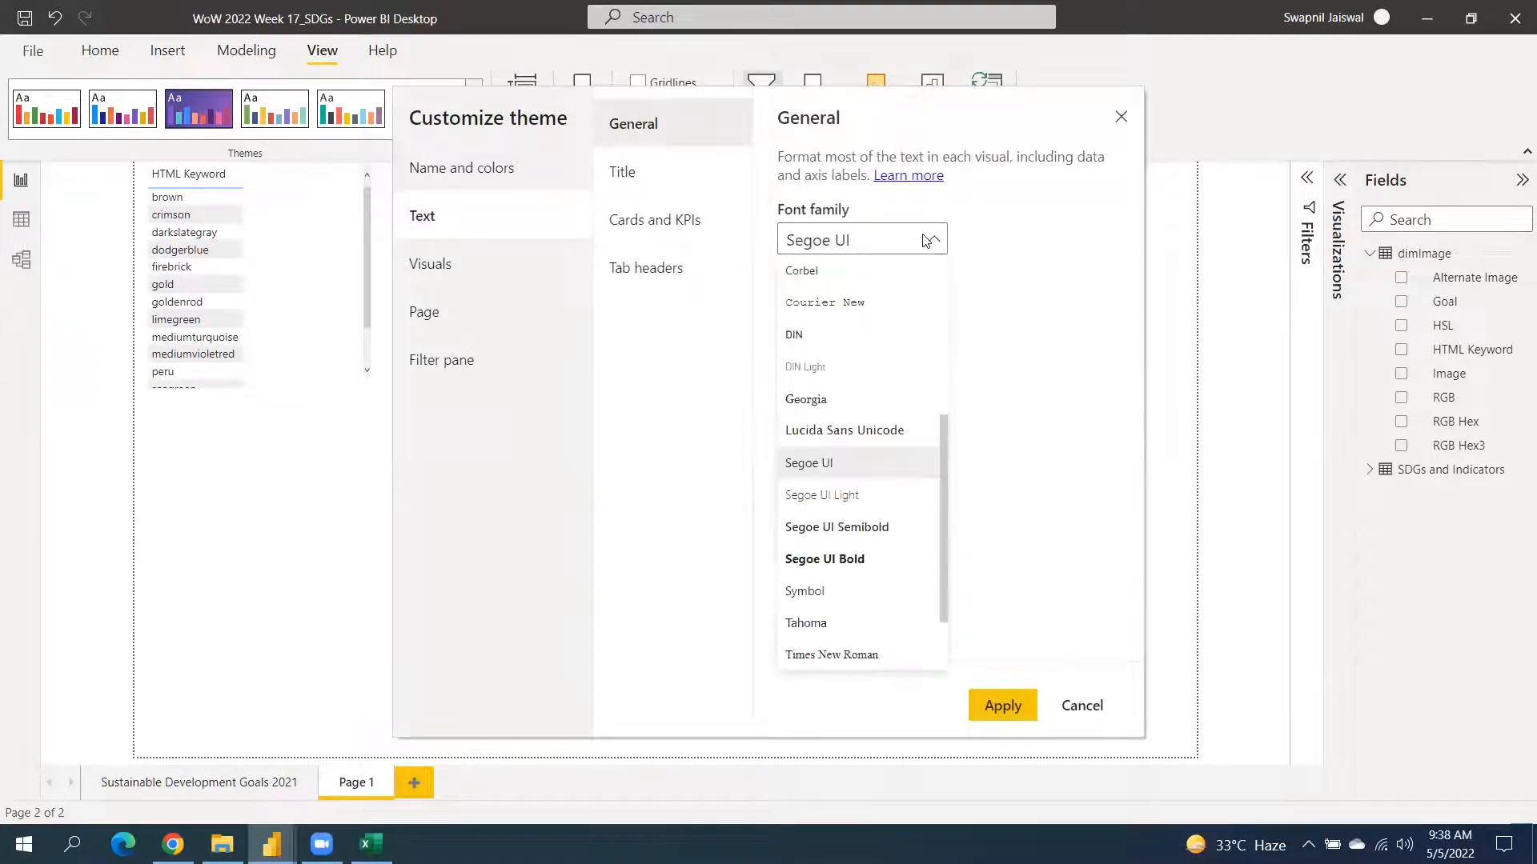
{"action": "scroll", "coordinate": [872, 396], "scroll_direction": "up", "scroll_amount": 2}
{"action": "scroll", "coordinate": [876, 395], "scroll_direction": "down", "scroll_amount": 3}
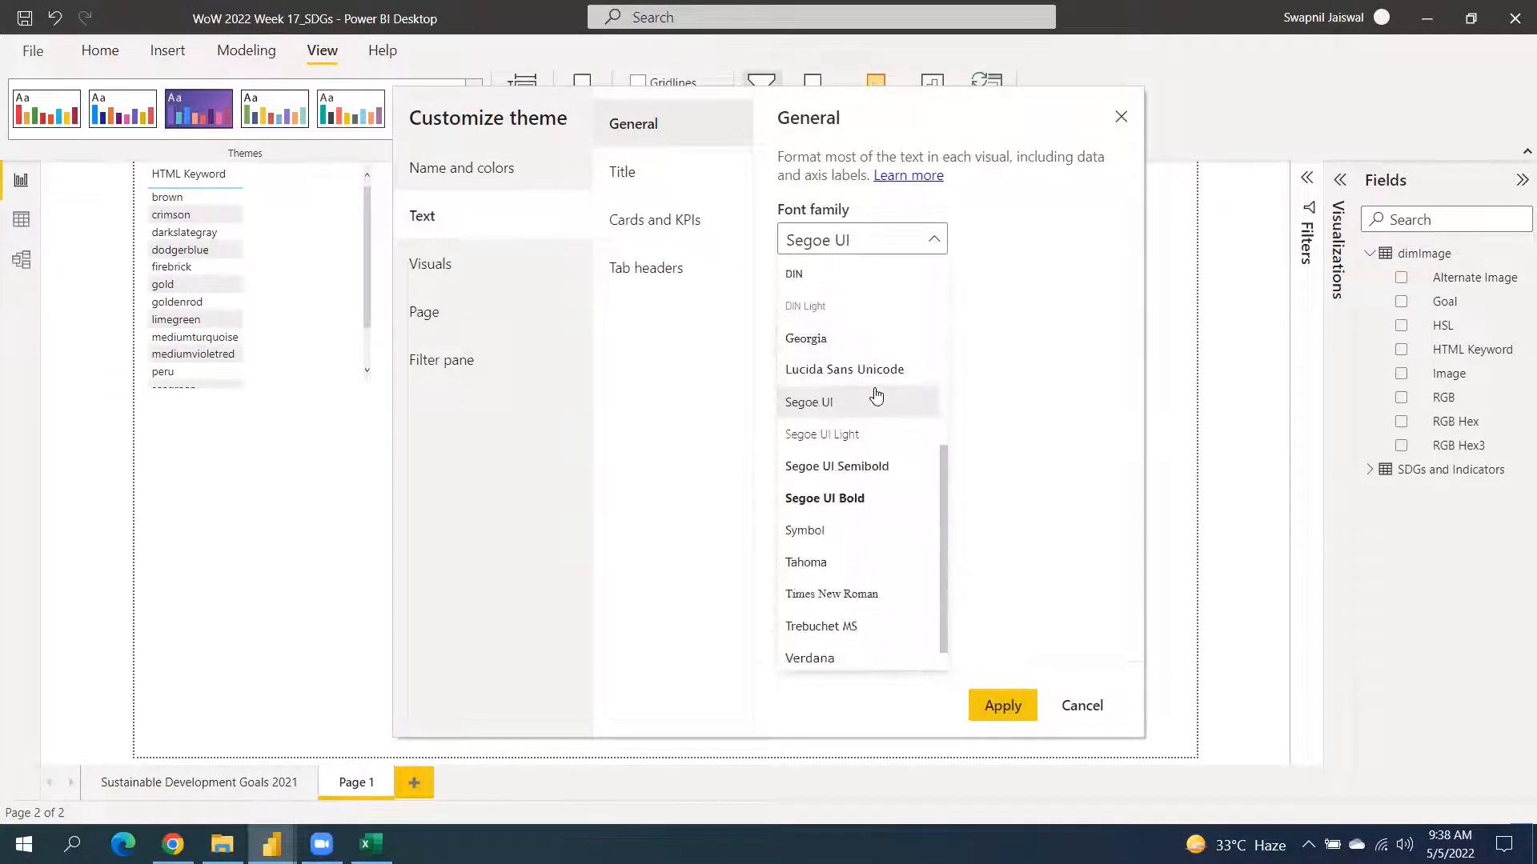
{"action": "scroll", "coordinate": [876, 395], "scroll_direction": "up", "scroll_amount": 3}
{"action": "scroll", "coordinate": [876, 395], "scroll_direction": "down", "scroll_amount": 2}
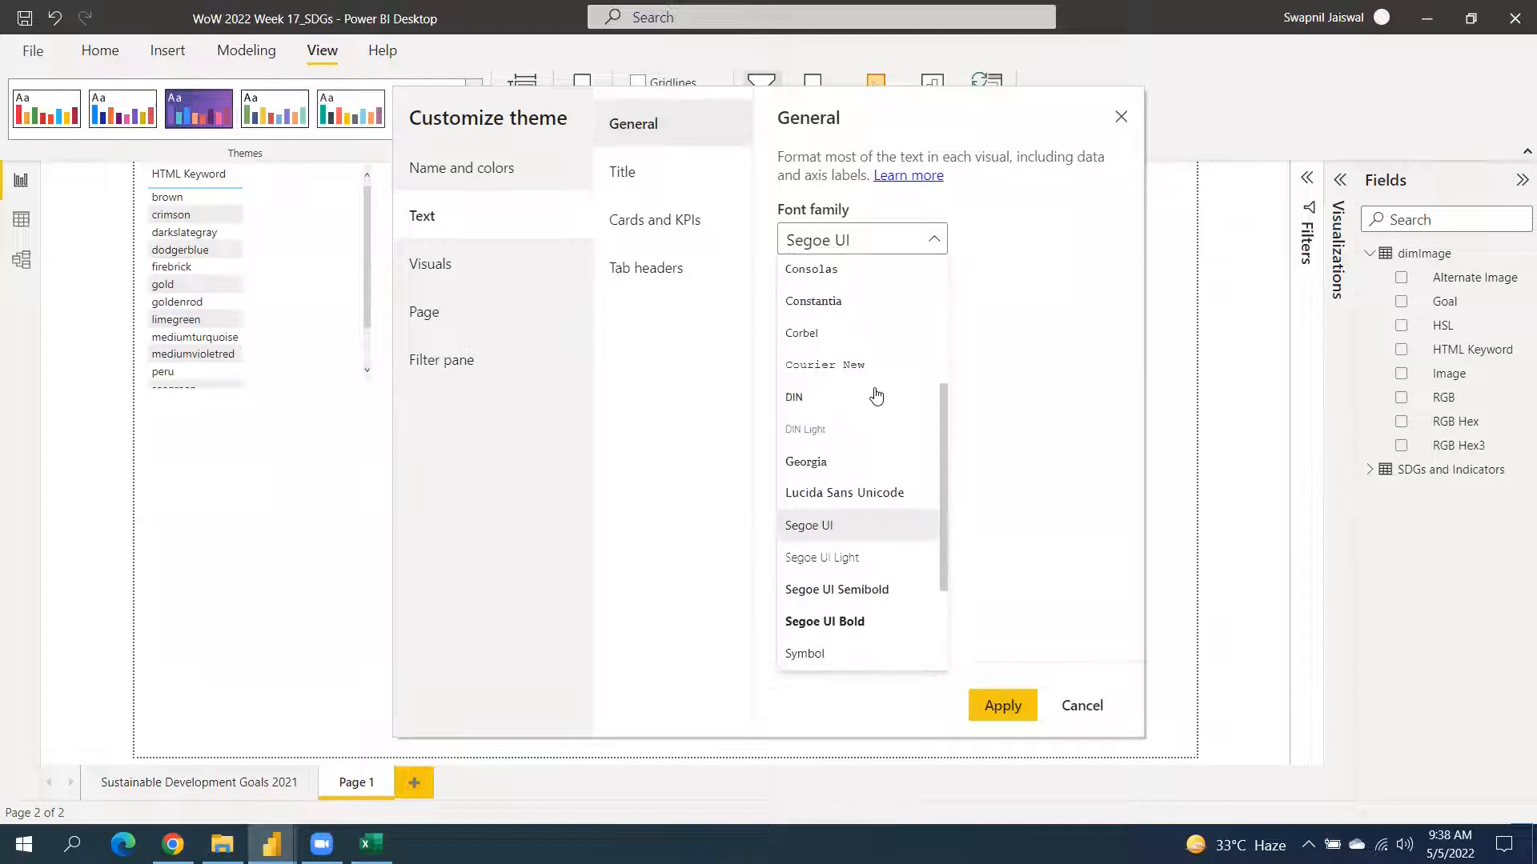
{"action": "scroll", "coordinate": [877, 396], "scroll_direction": "down", "scroll_amount": 3}
{"action": "scroll", "coordinate": [876, 396], "scroll_direction": "up", "scroll_amount": 3}
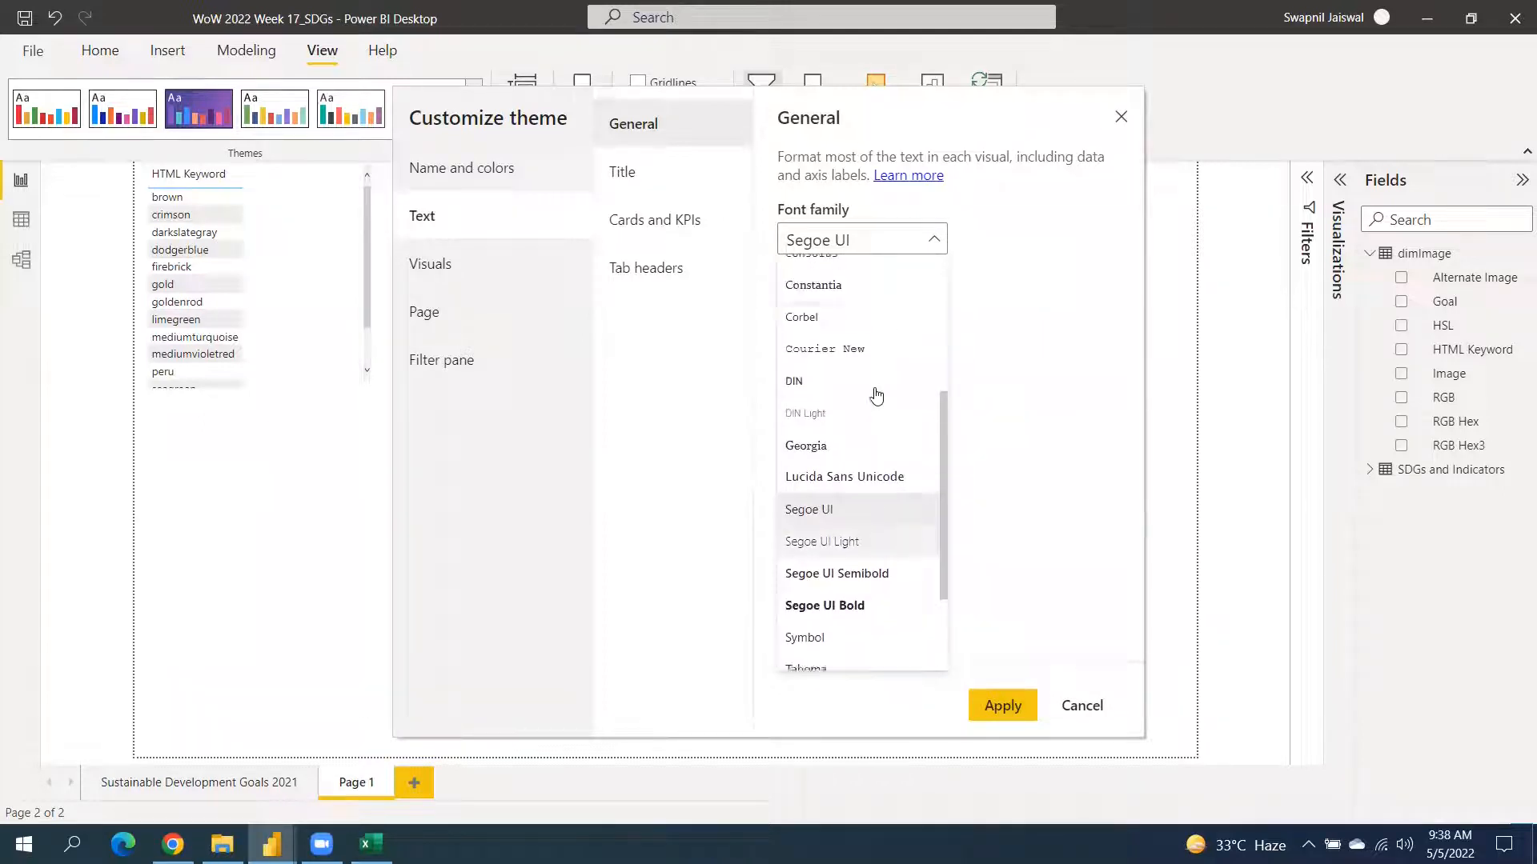
{"action": "scroll", "coordinate": [877, 395], "scroll_direction": "up", "scroll_amount": 1}
{"action": "left_click", "coordinate": [753, 337]}
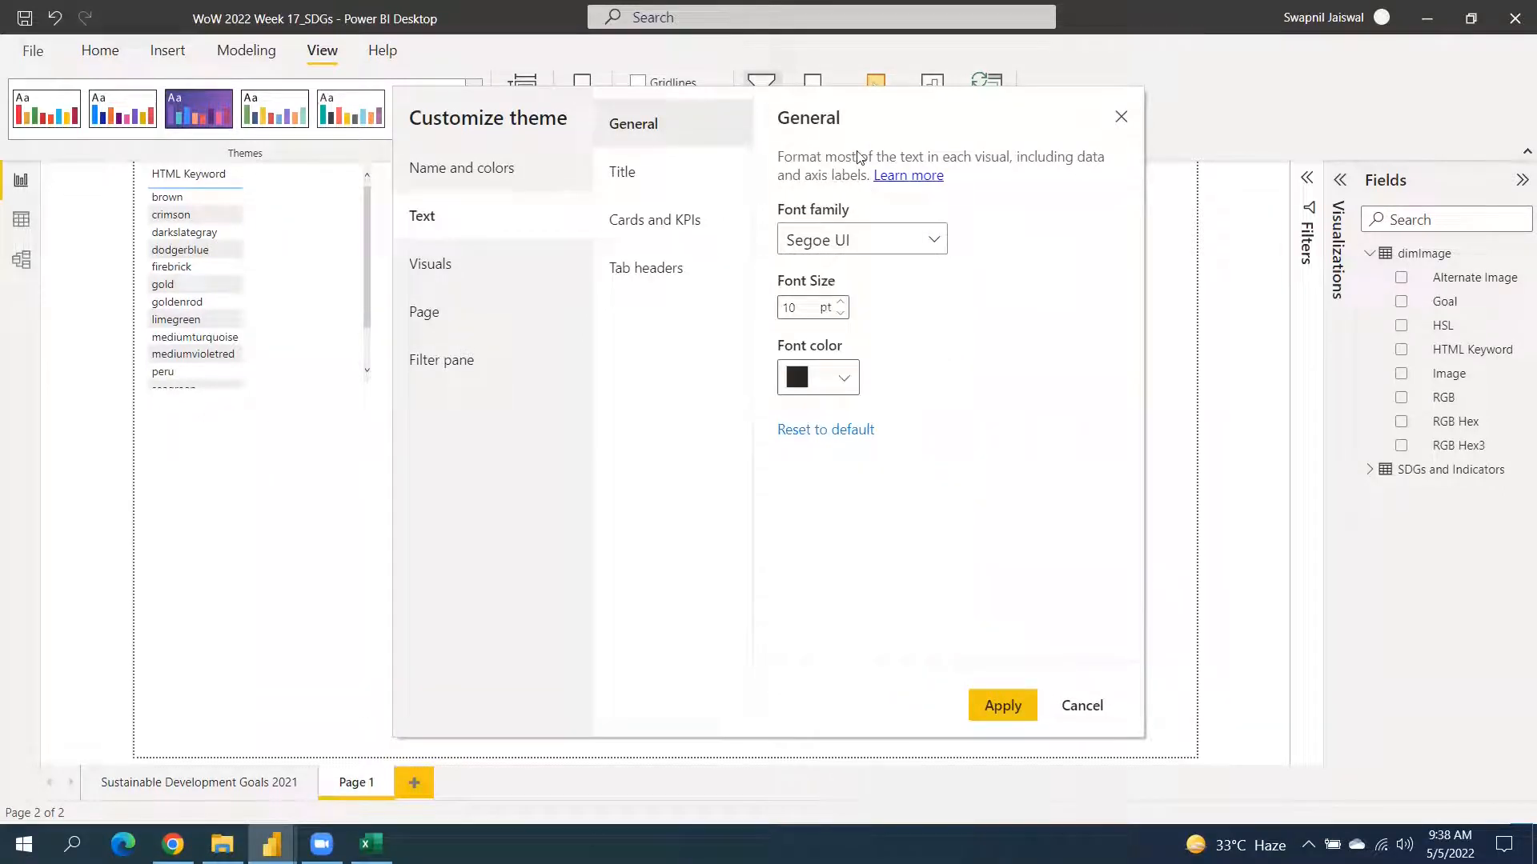
Examine the theme's text settings for titles, cards and KPIs, and tab headers, including the tab header font choices.
{"action": "left_click", "coordinate": [690, 183]}
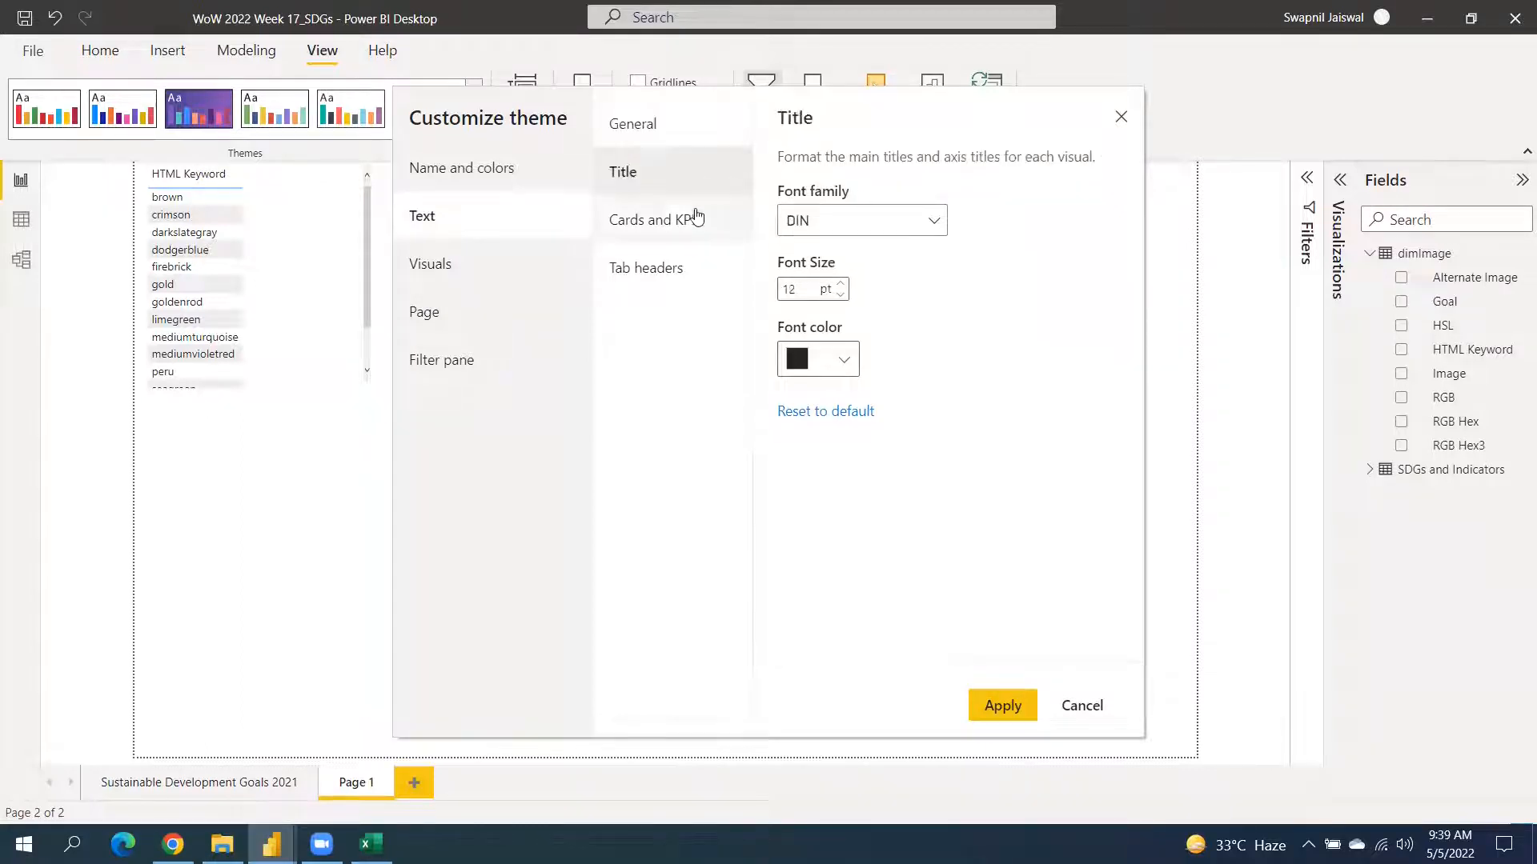
{"action": "left_click", "coordinate": [693, 218]}
{"action": "left_click", "coordinate": [710, 267]}
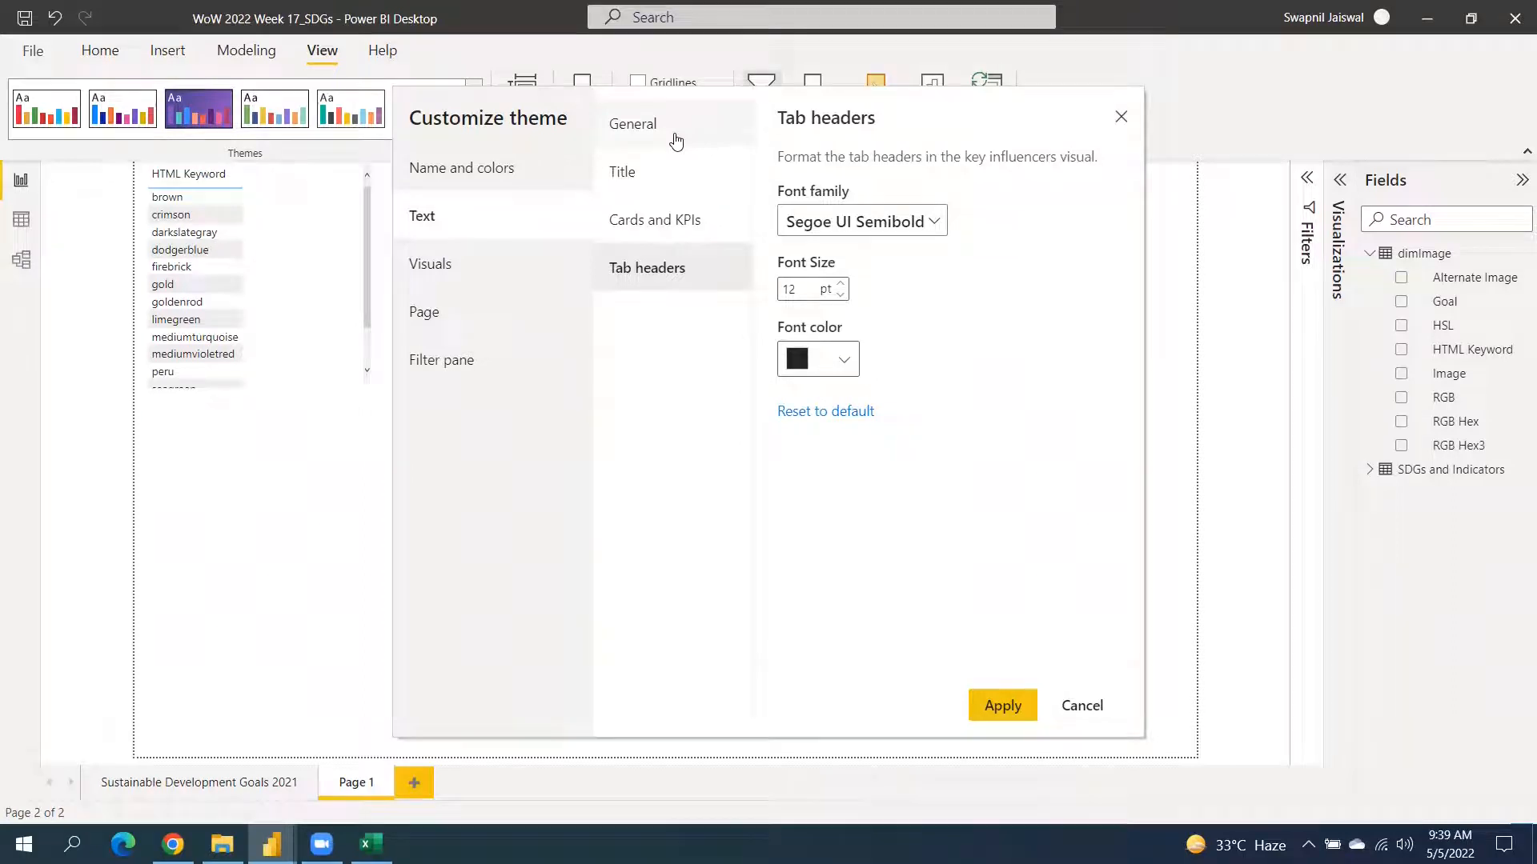
{"action": "left_click", "coordinate": [903, 225]}
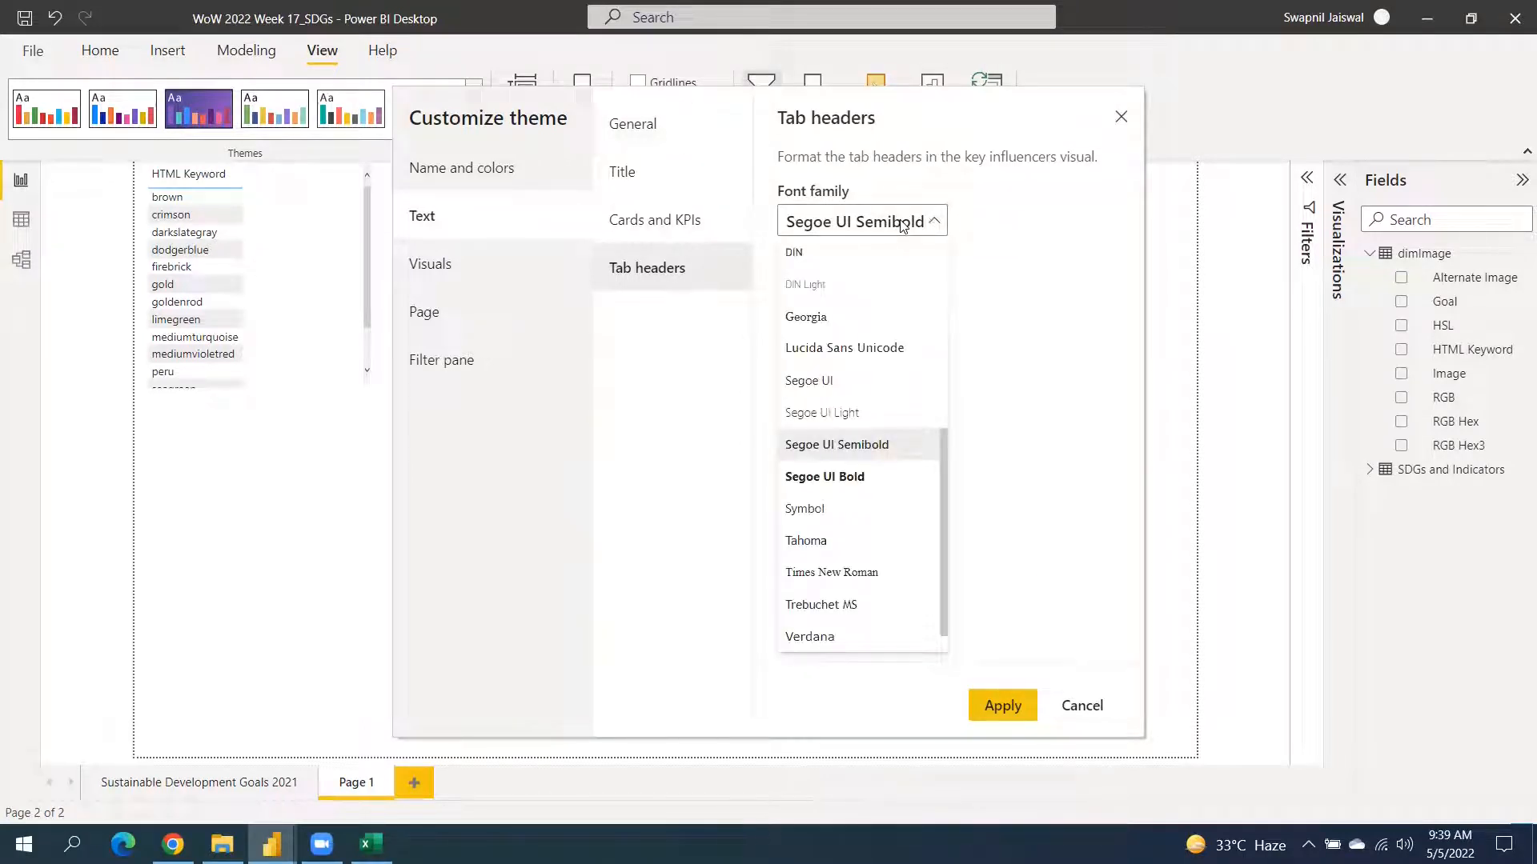
{"action": "left_click", "coordinate": [672, 129]}
{"action": "left_click", "coordinate": [670, 129]}
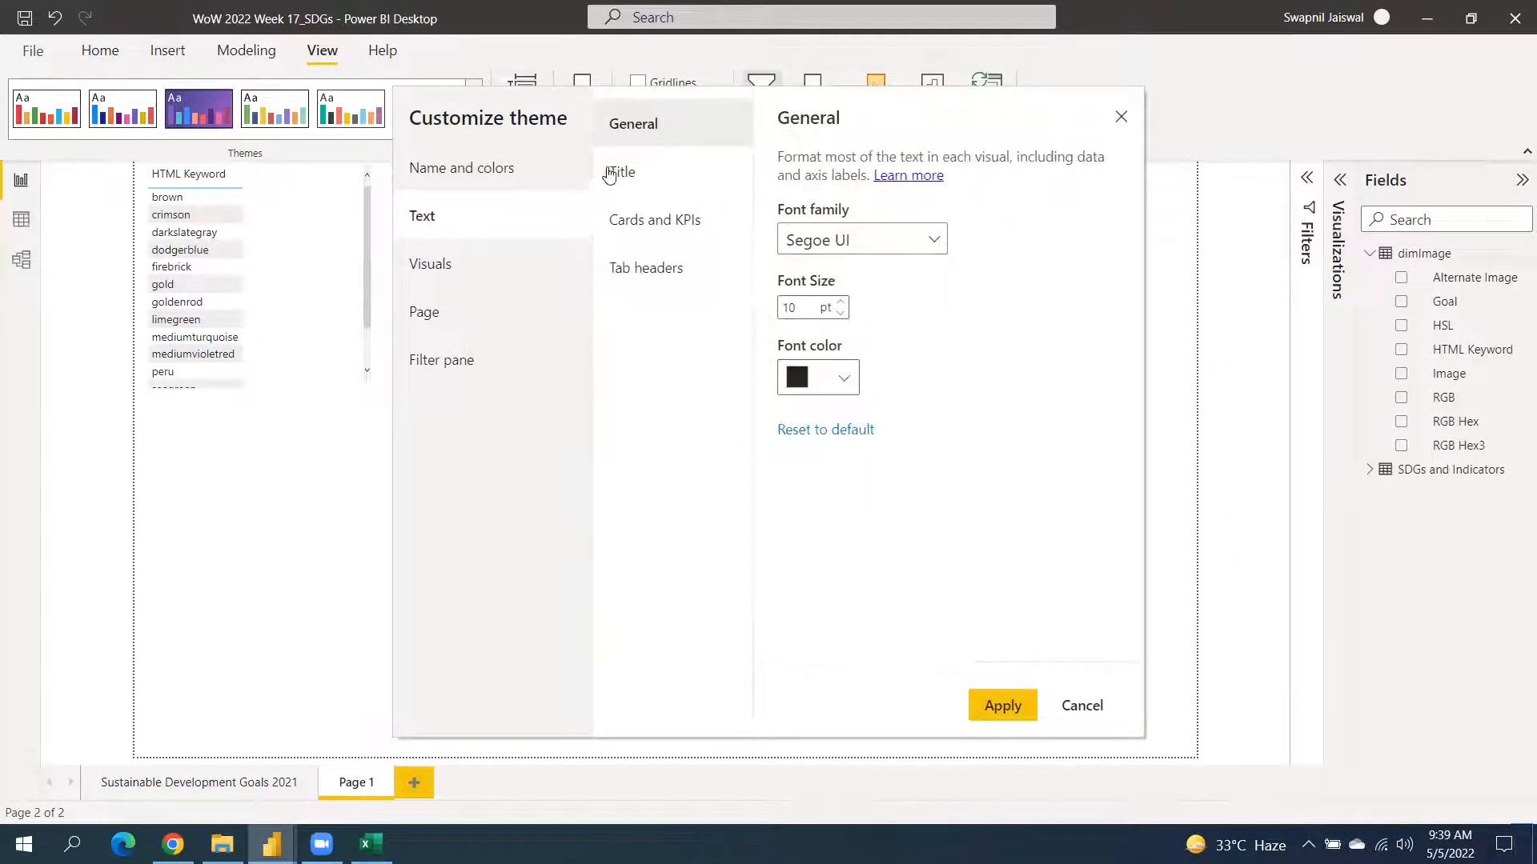
Examine the theme's background, border, header and tooltip settings for visuals.
{"action": "left_click", "coordinate": [514, 267]}
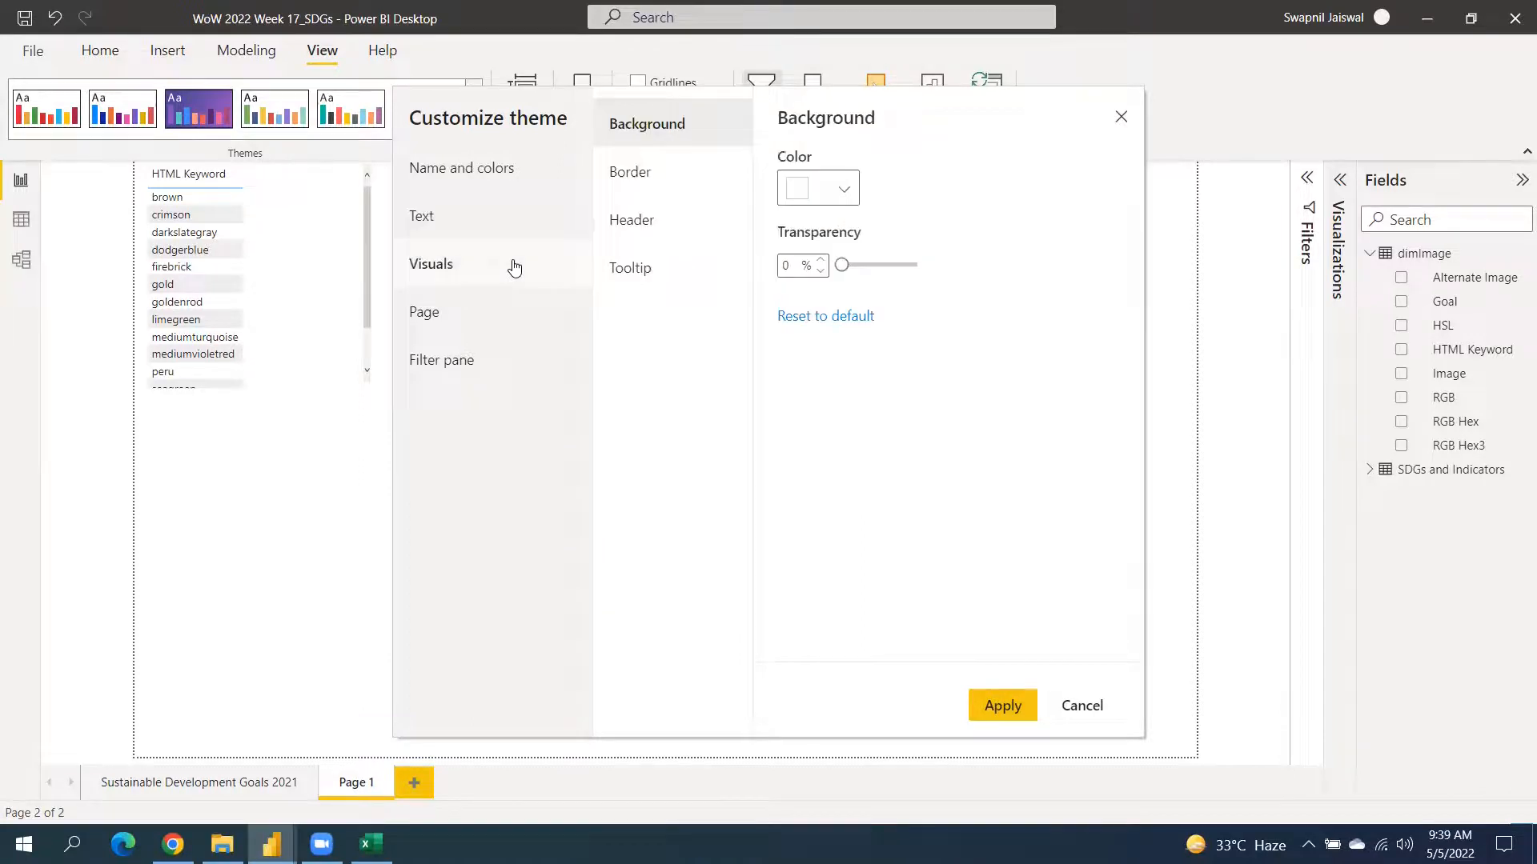
{"action": "left_click", "coordinate": [704, 184]}
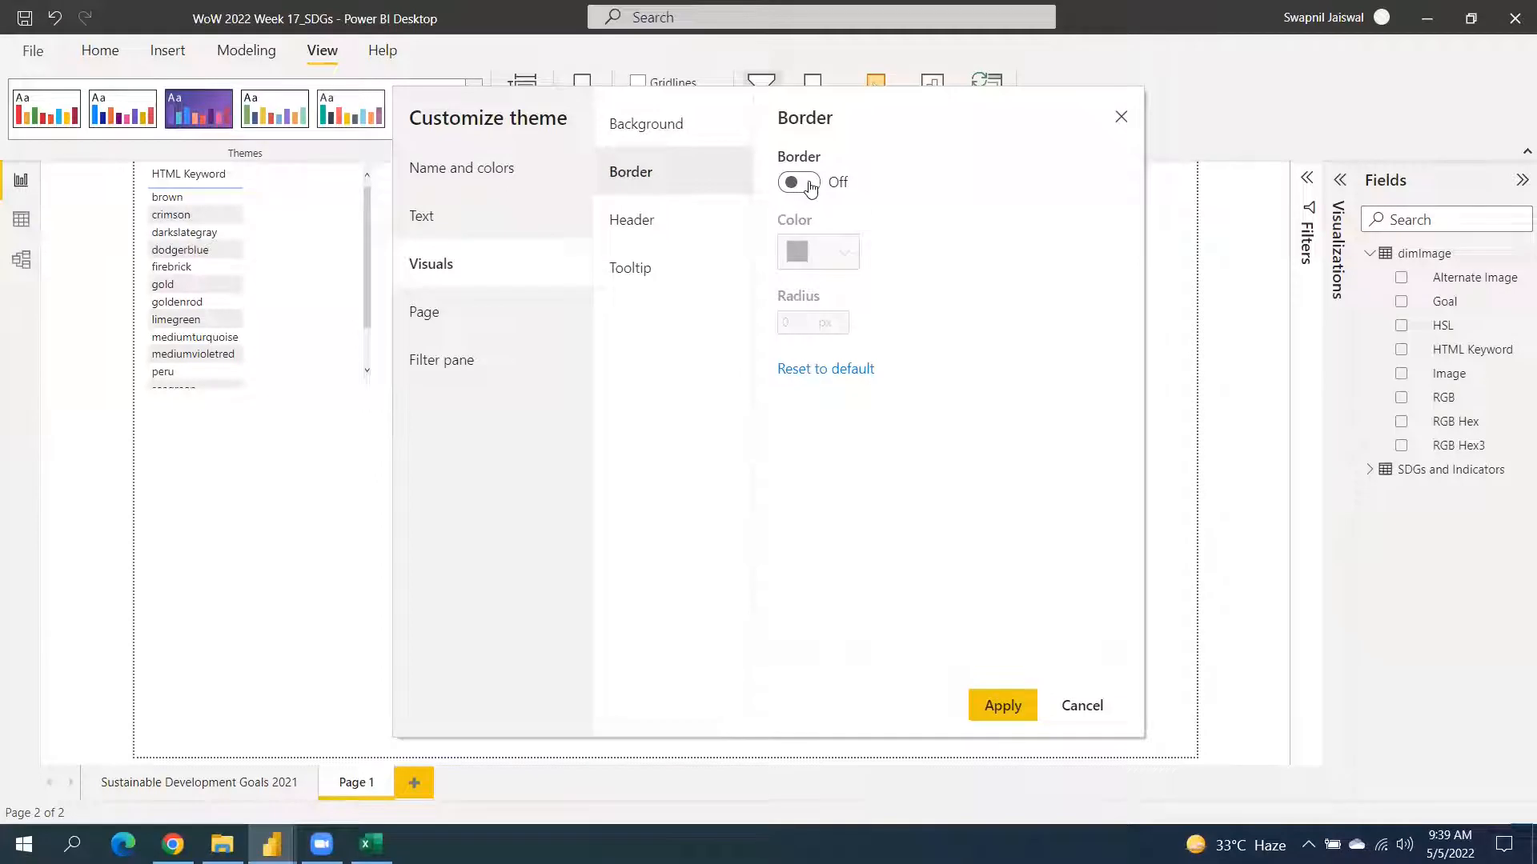
{"action": "left_click", "coordinate": [675, 218]}
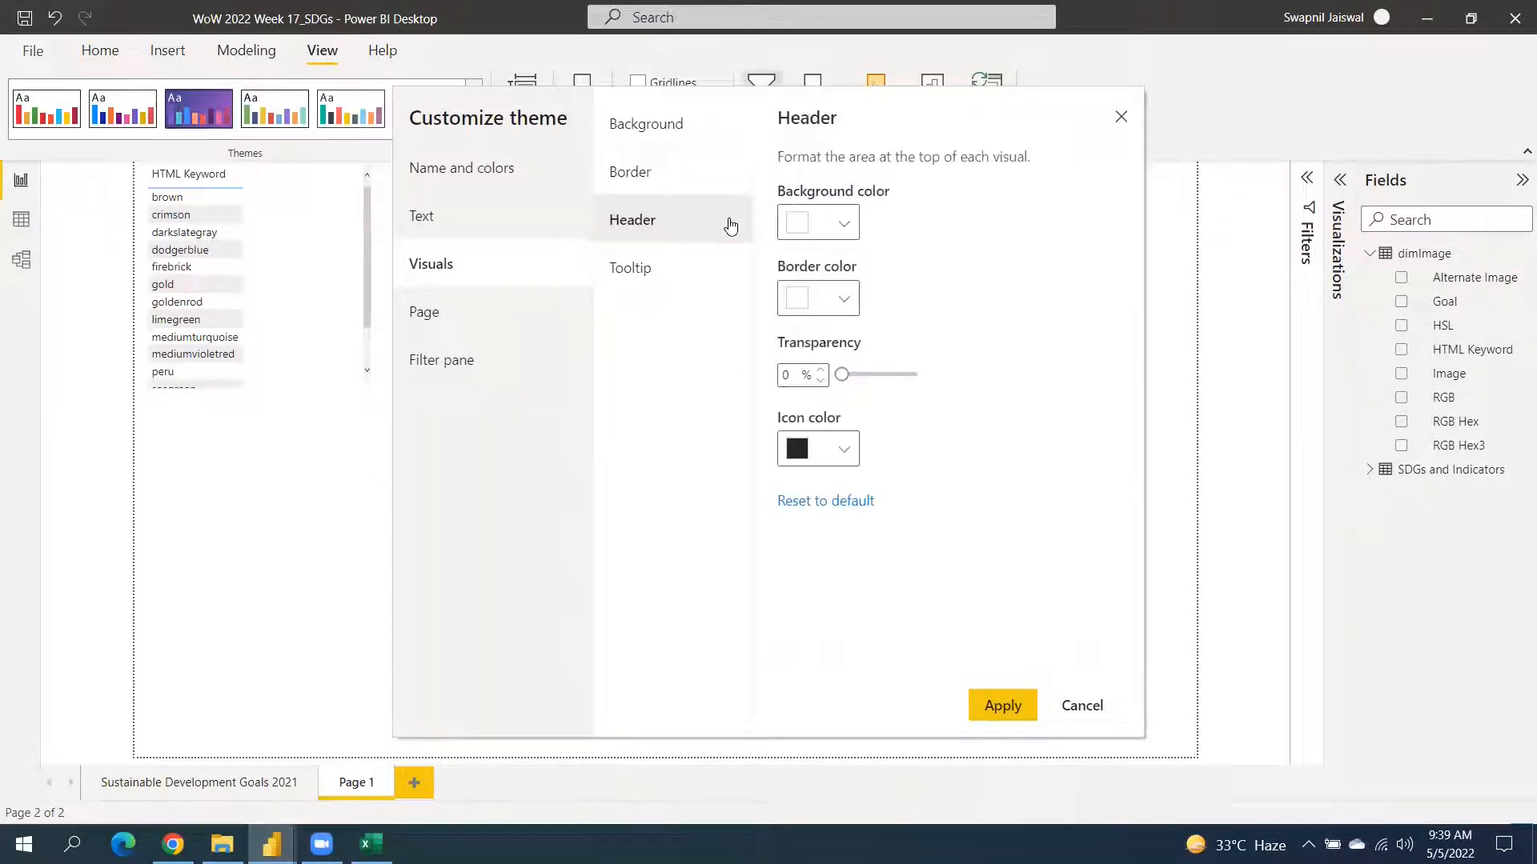
{"action": "left_click", "coordinate": [707, 272]}
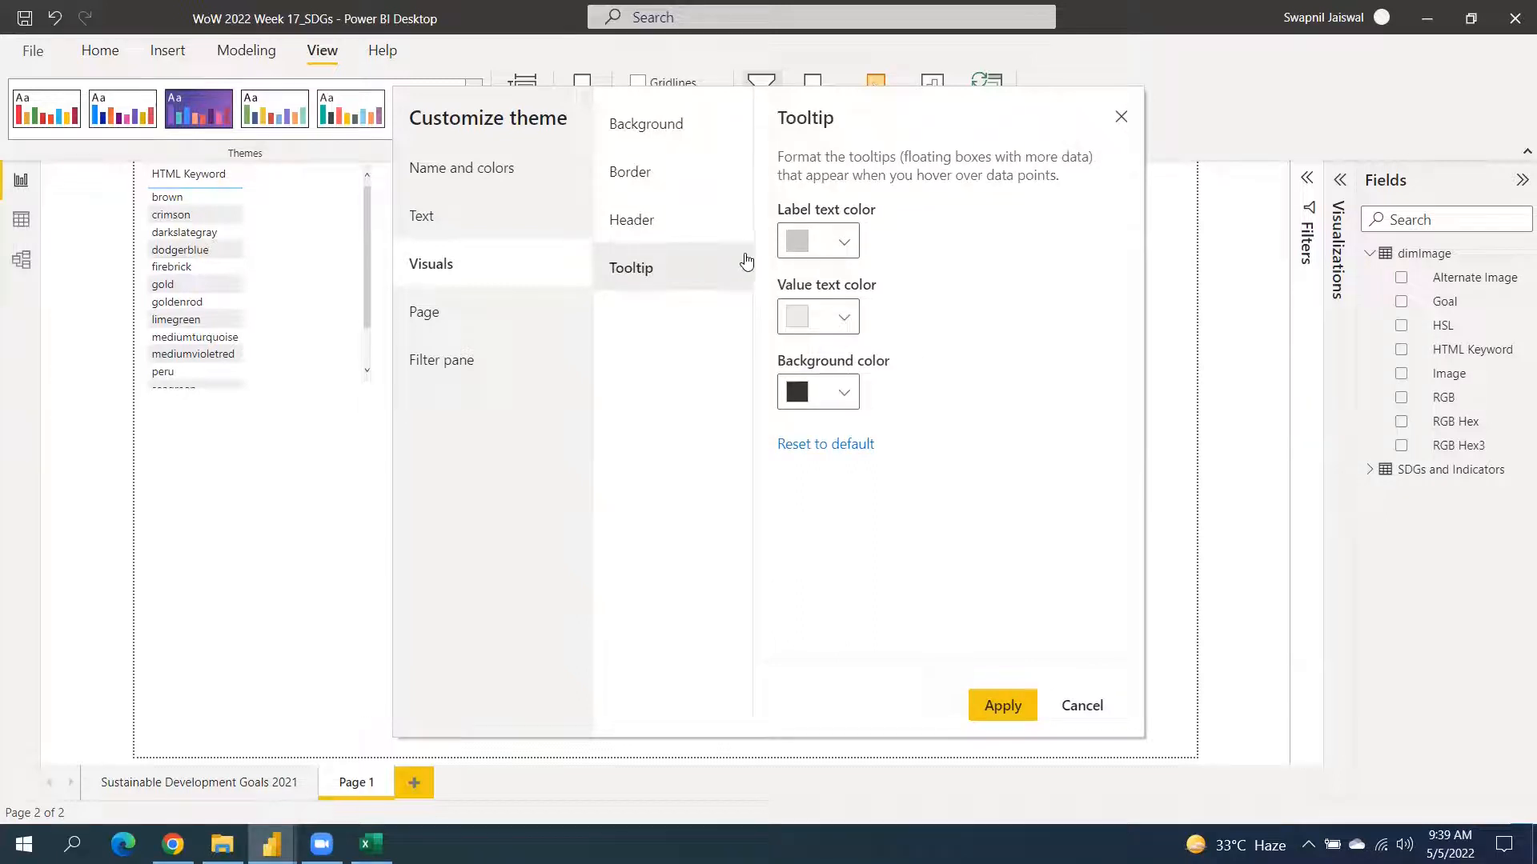
Examine the theme's wallpaper, page background and filter pane settings.
{"action": "left_click", "coordinate": [497, 317]}
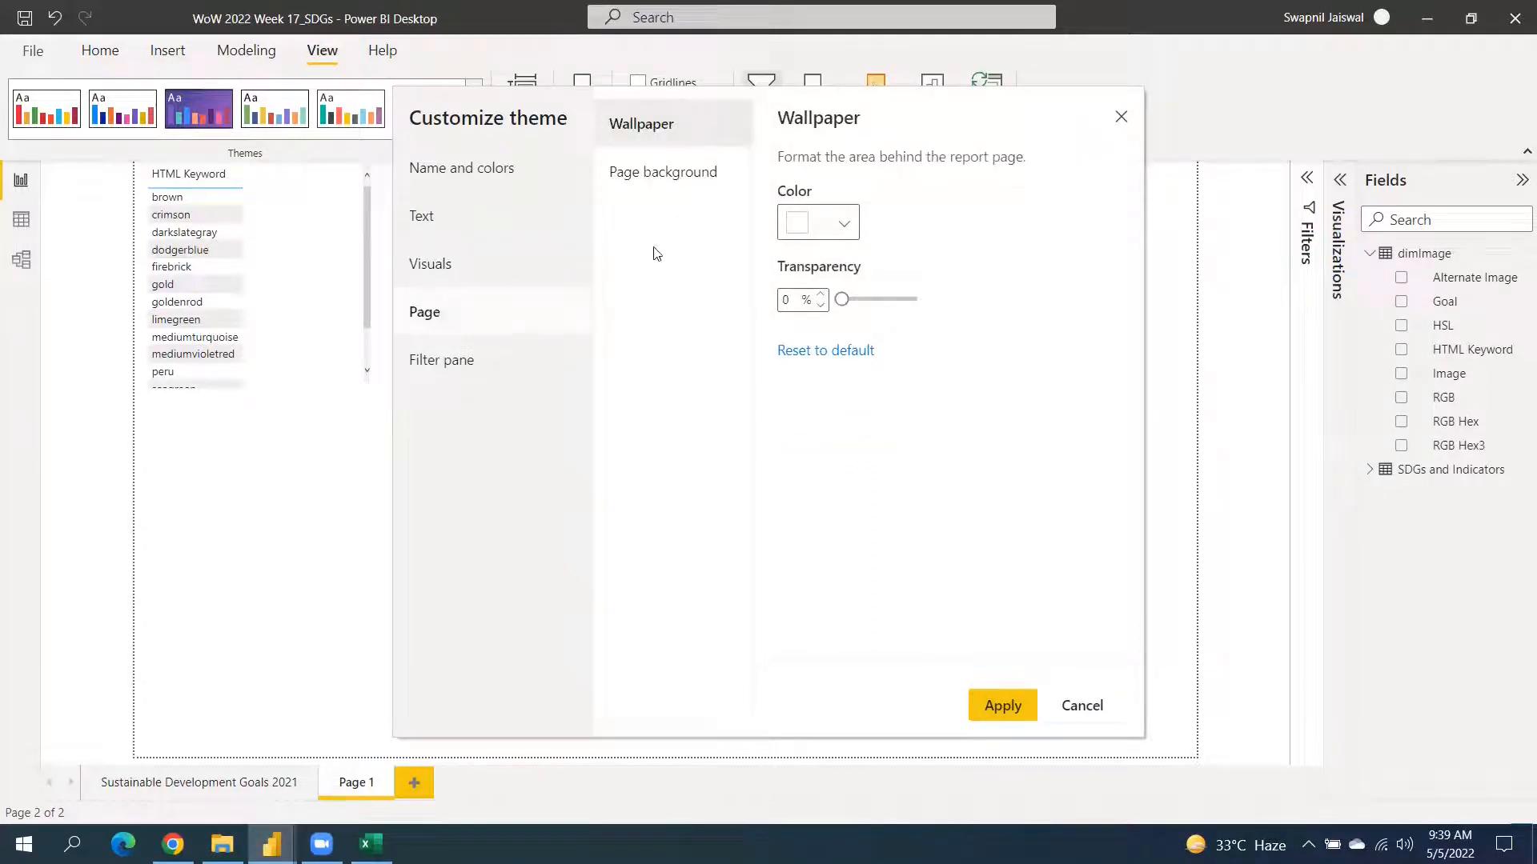
{"action": "left_click", "coordinate": [660, 170]}
{"action": "left_click", "coordinate": [672, 128]}
{"action": "left_click", "coordinate": [675, 184]}
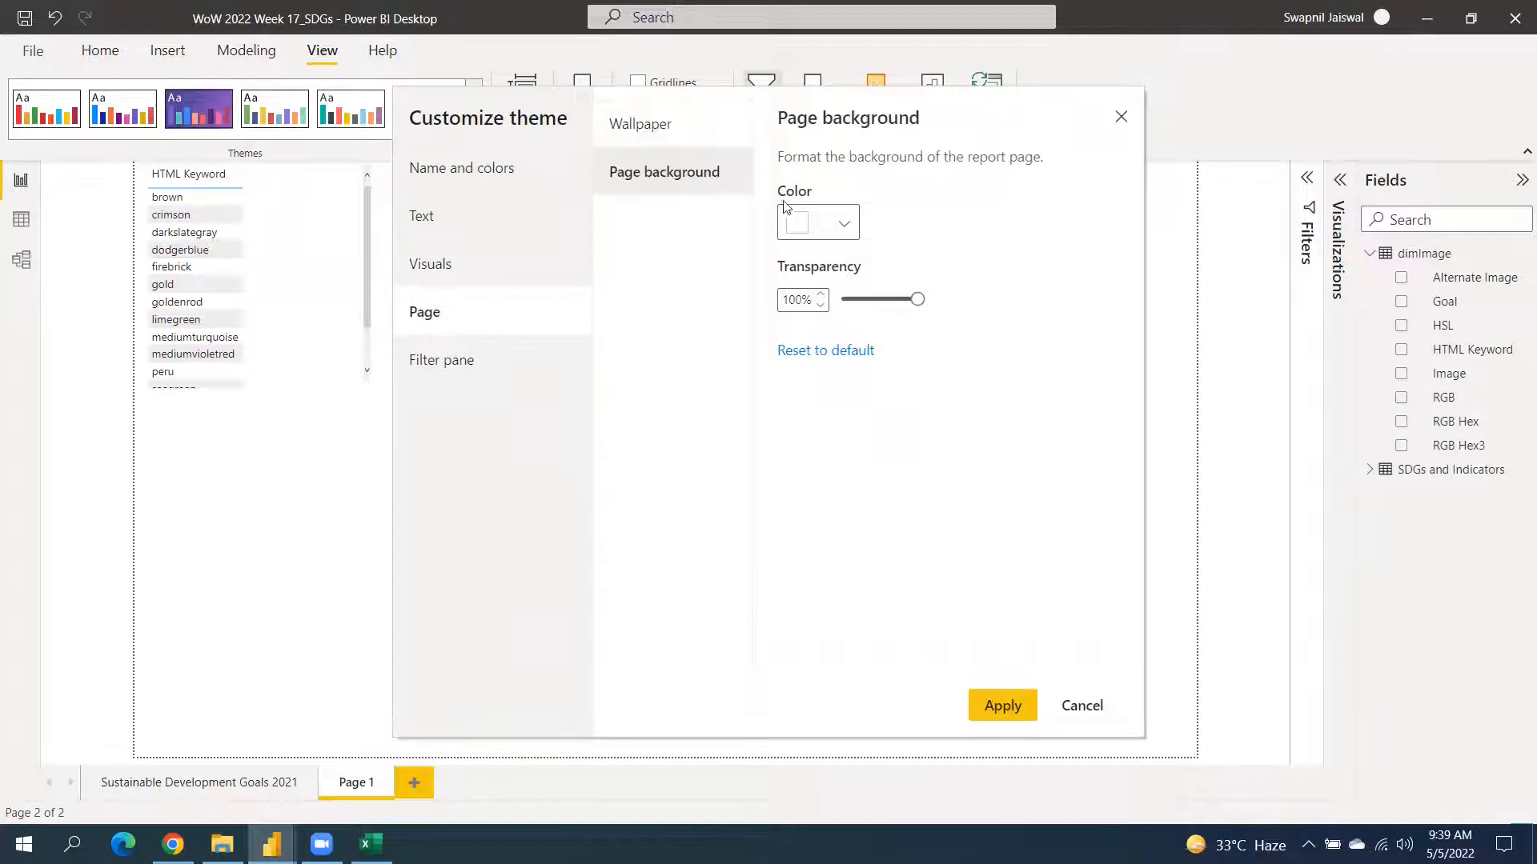
{"action": "left_click", "coordinate": [445, 362]}
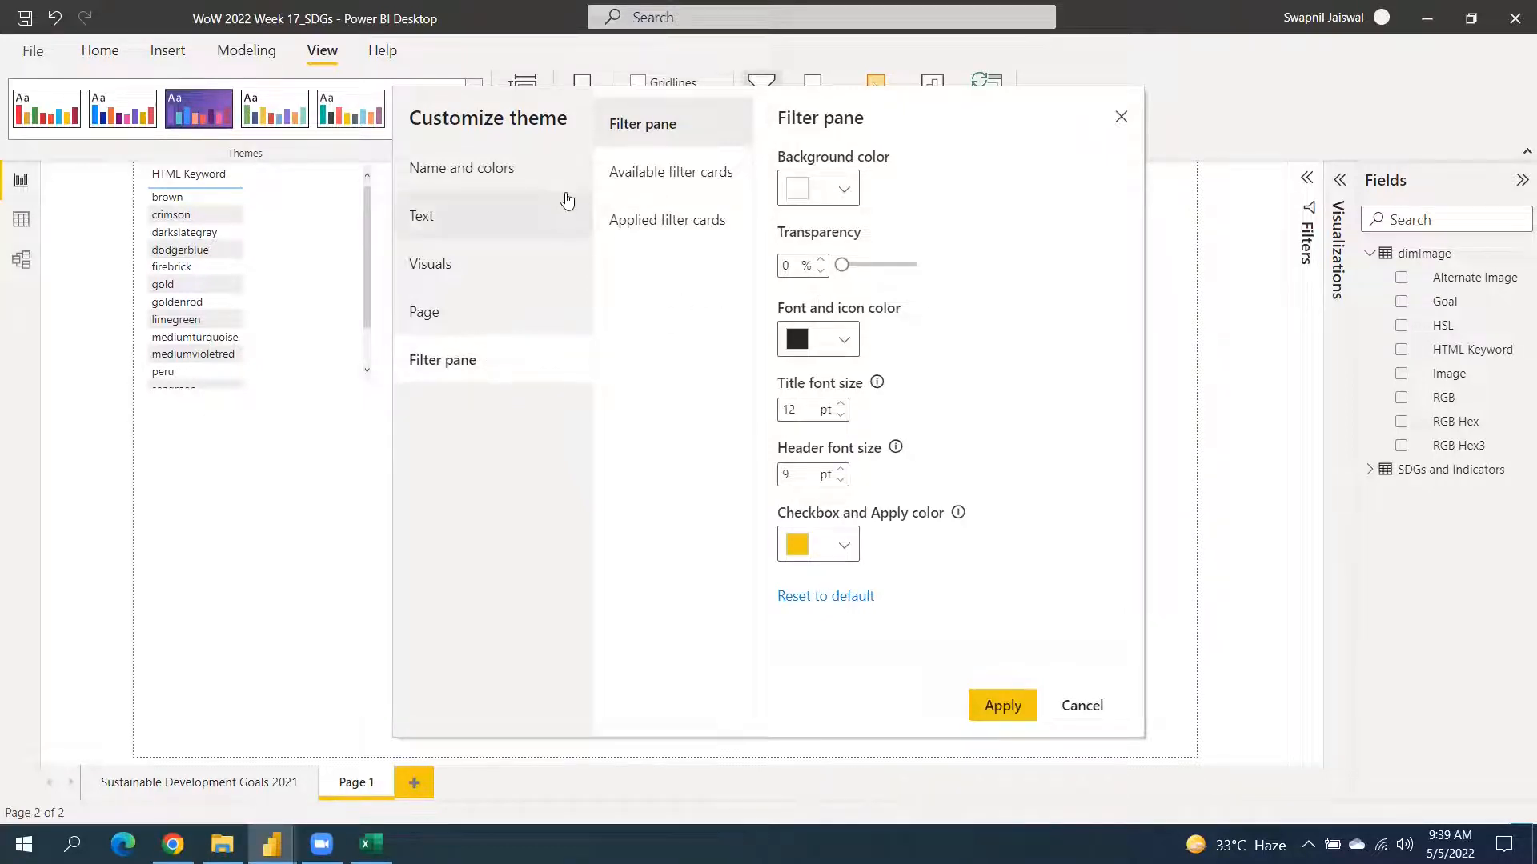
Set the theme's general text font family to DIN and apply the customized theme.
{"action": "left_click", "coordinate": [425, 167]}
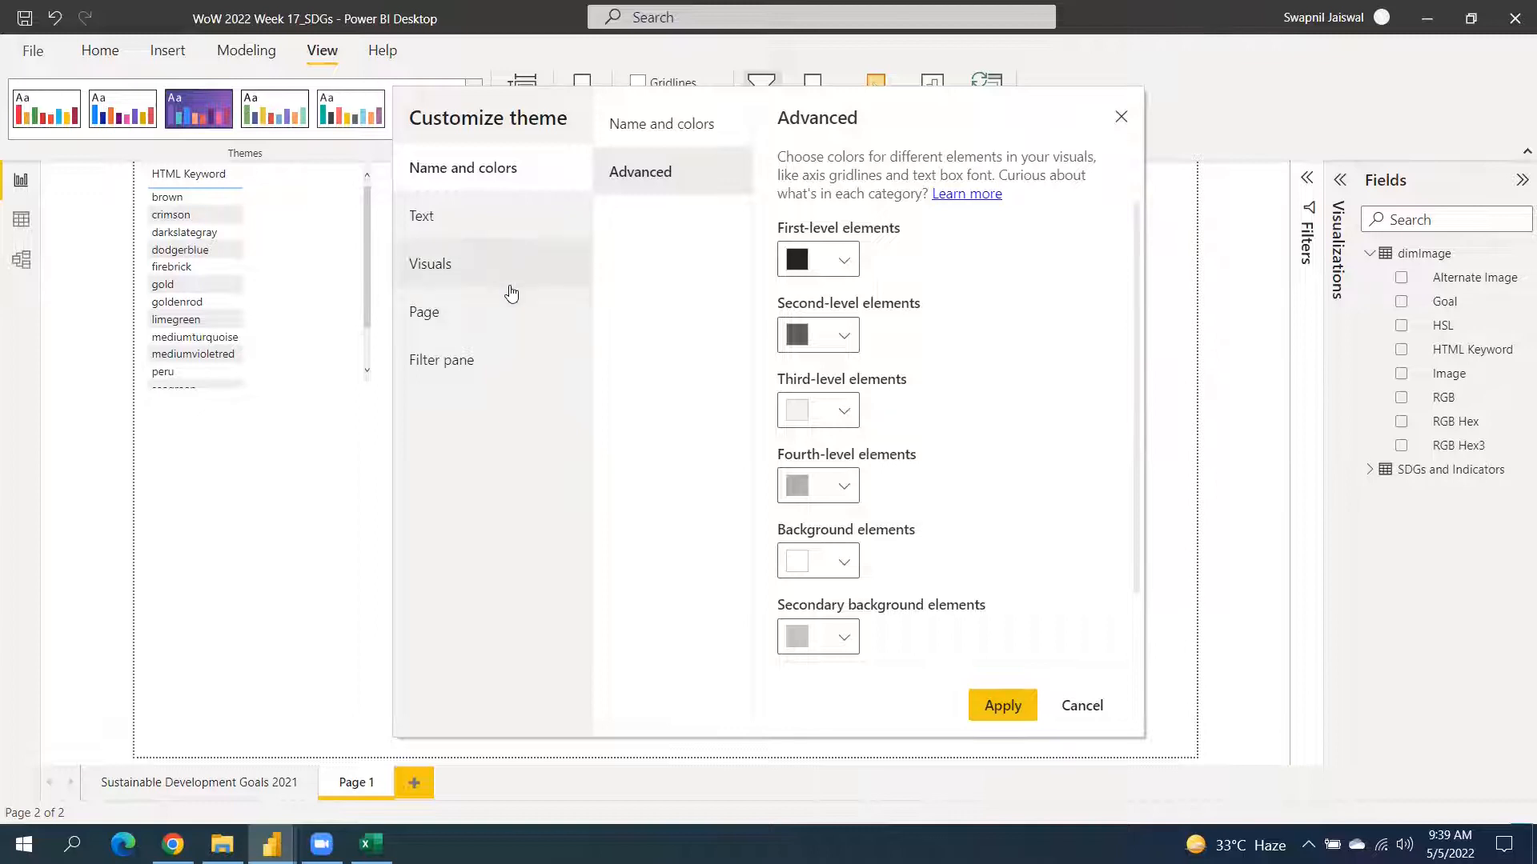
{"action": "left_click", "coordinate": [509, 228]}
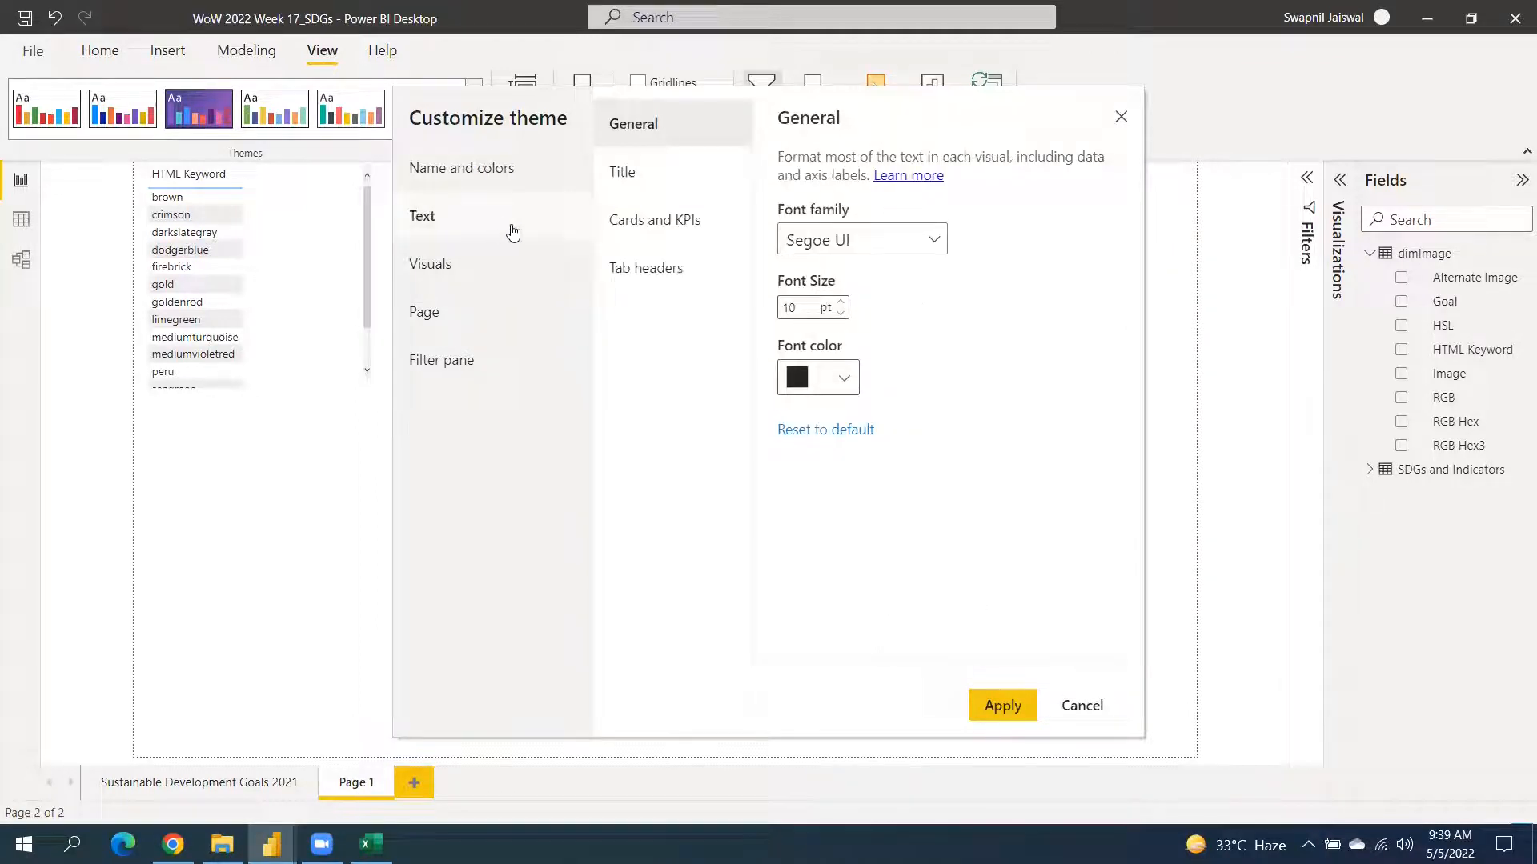
{"action": "left_click", "coordinate": [878, 240]}
{"action": "left_click", "coordinate": [816, 337]}
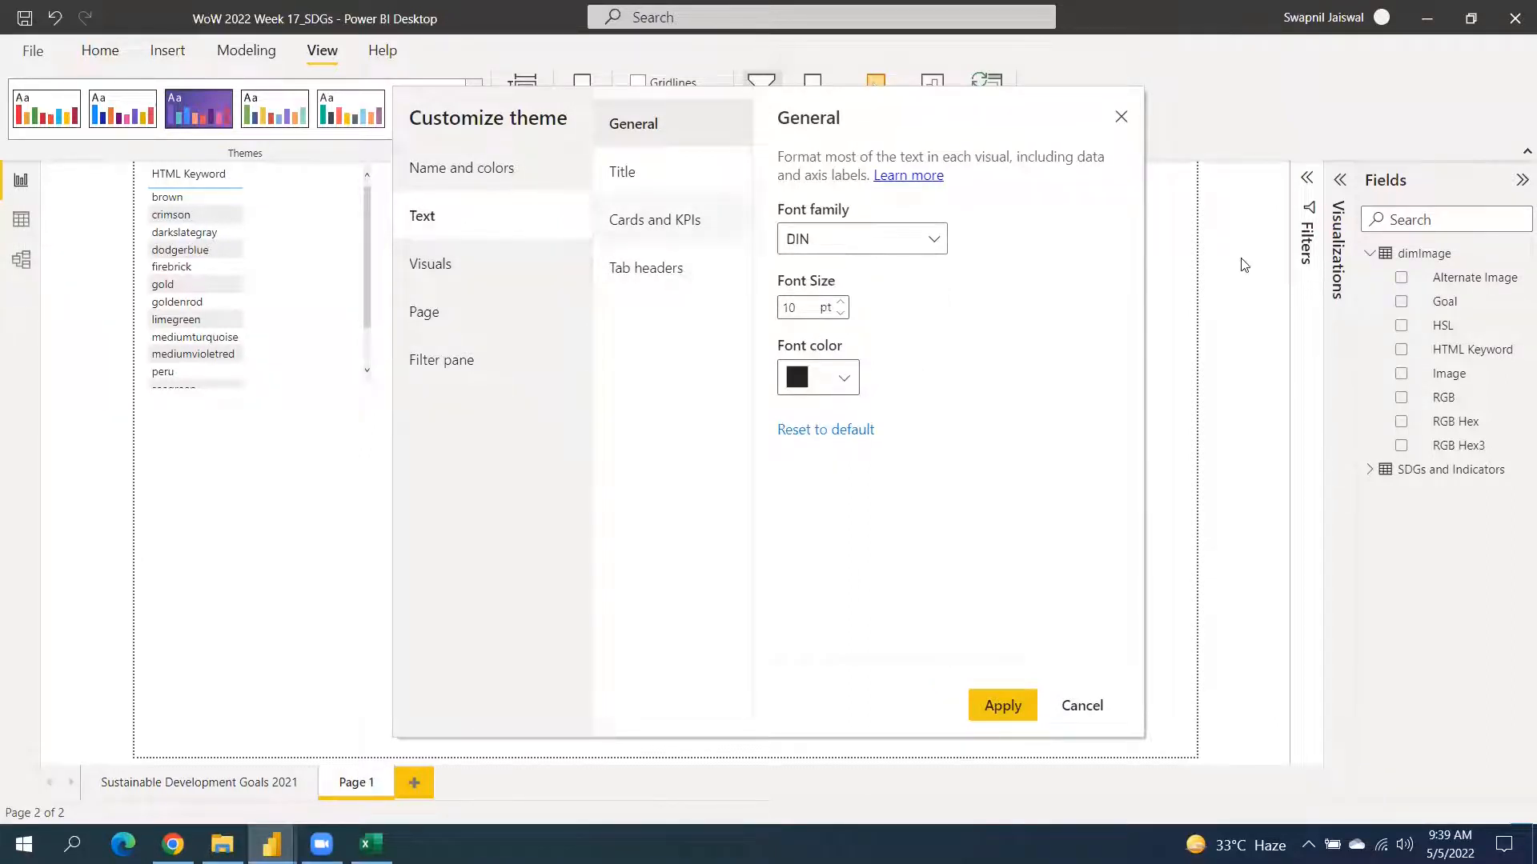
{"action": "left_click", "coordinate": [934, 240]}
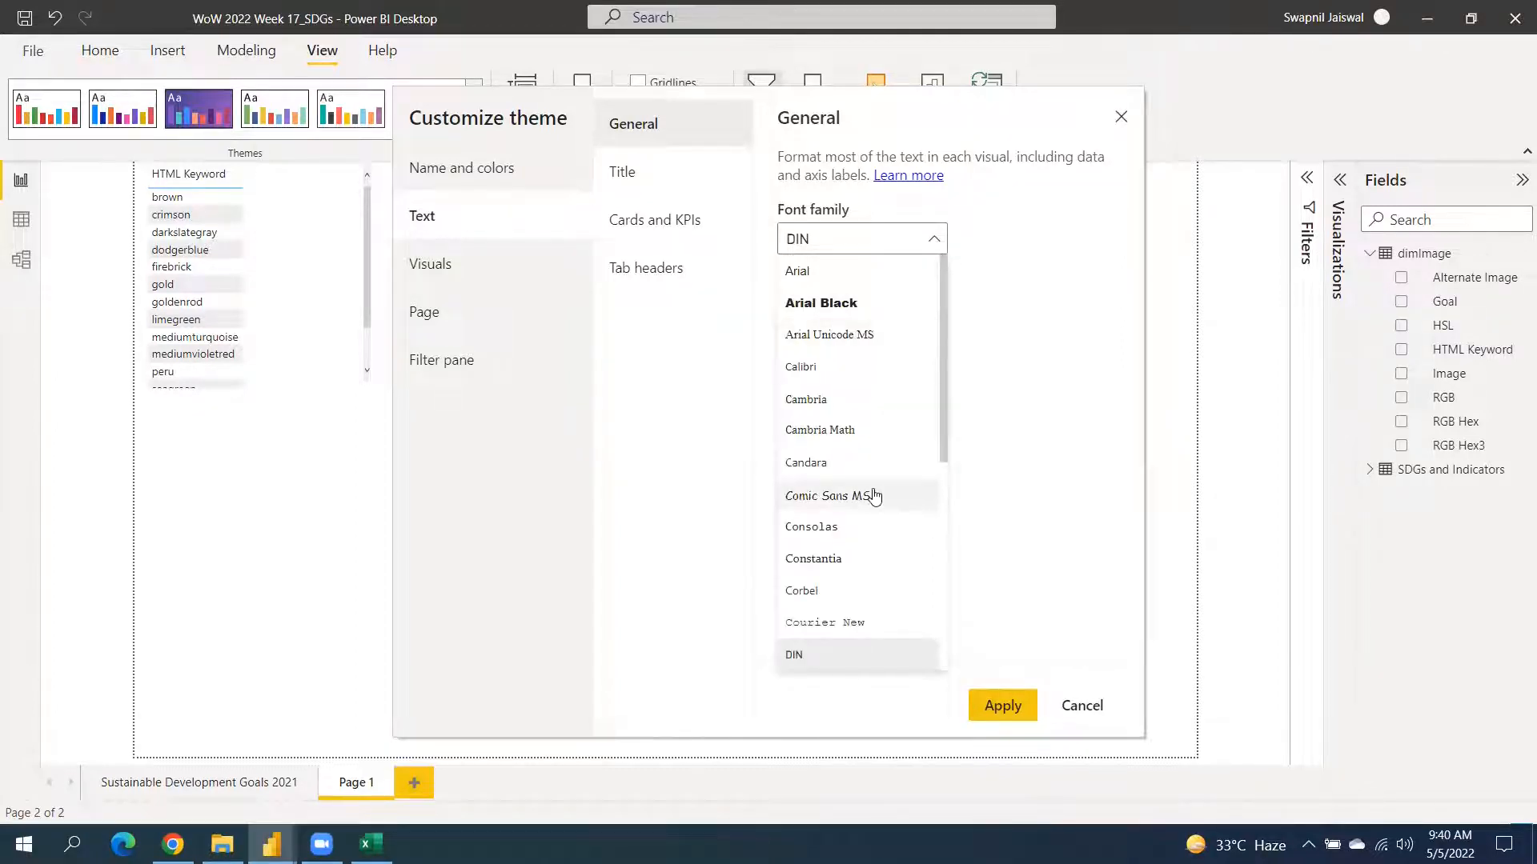
{"action": "left_click", "coordinate": [1057, 420]}
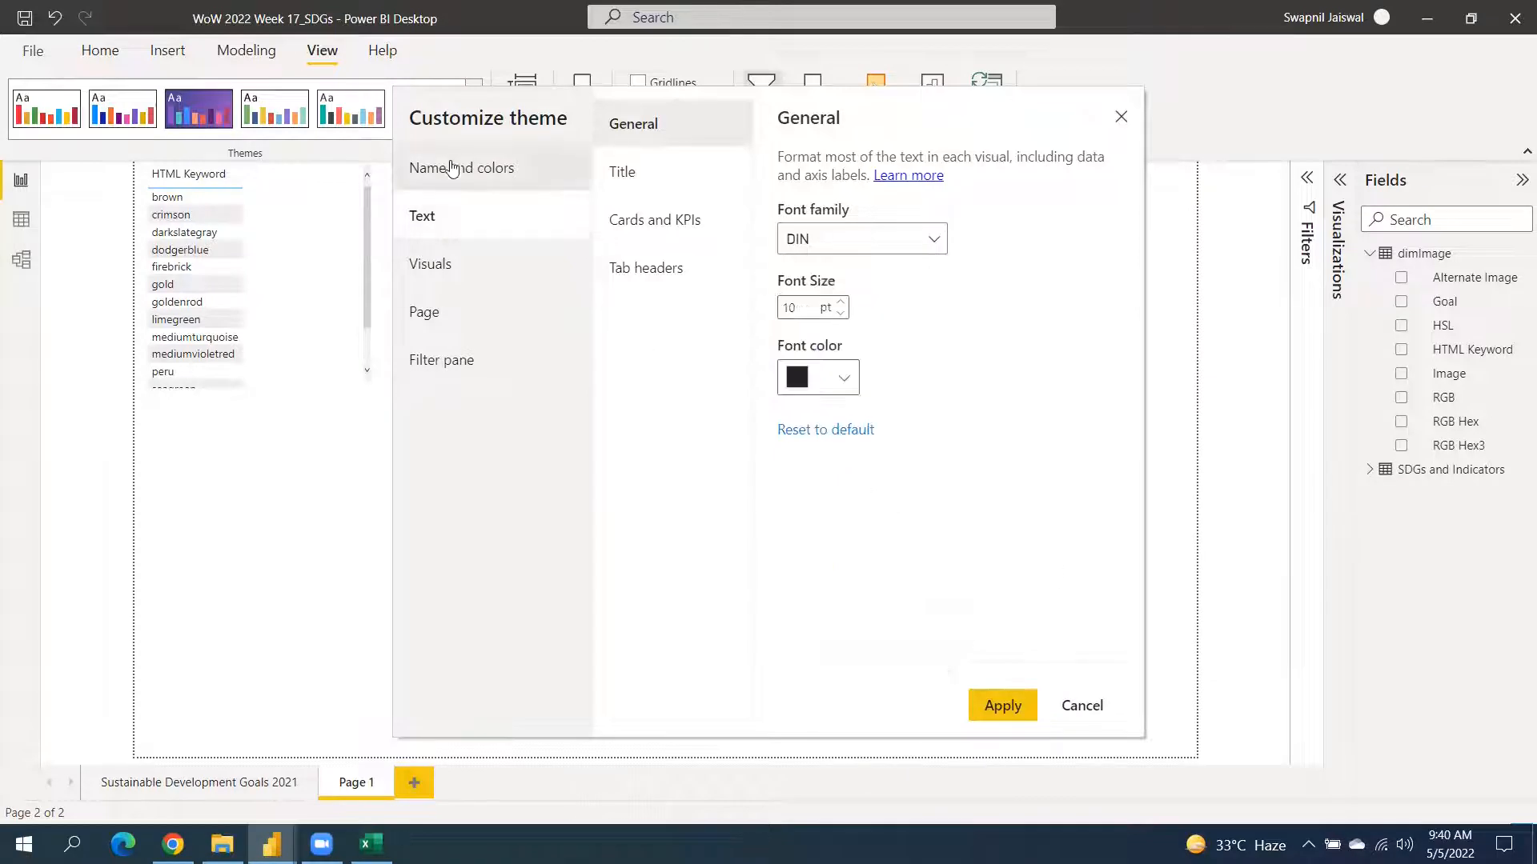
{"action": "left_click", "coordinate": [1001, 705]}
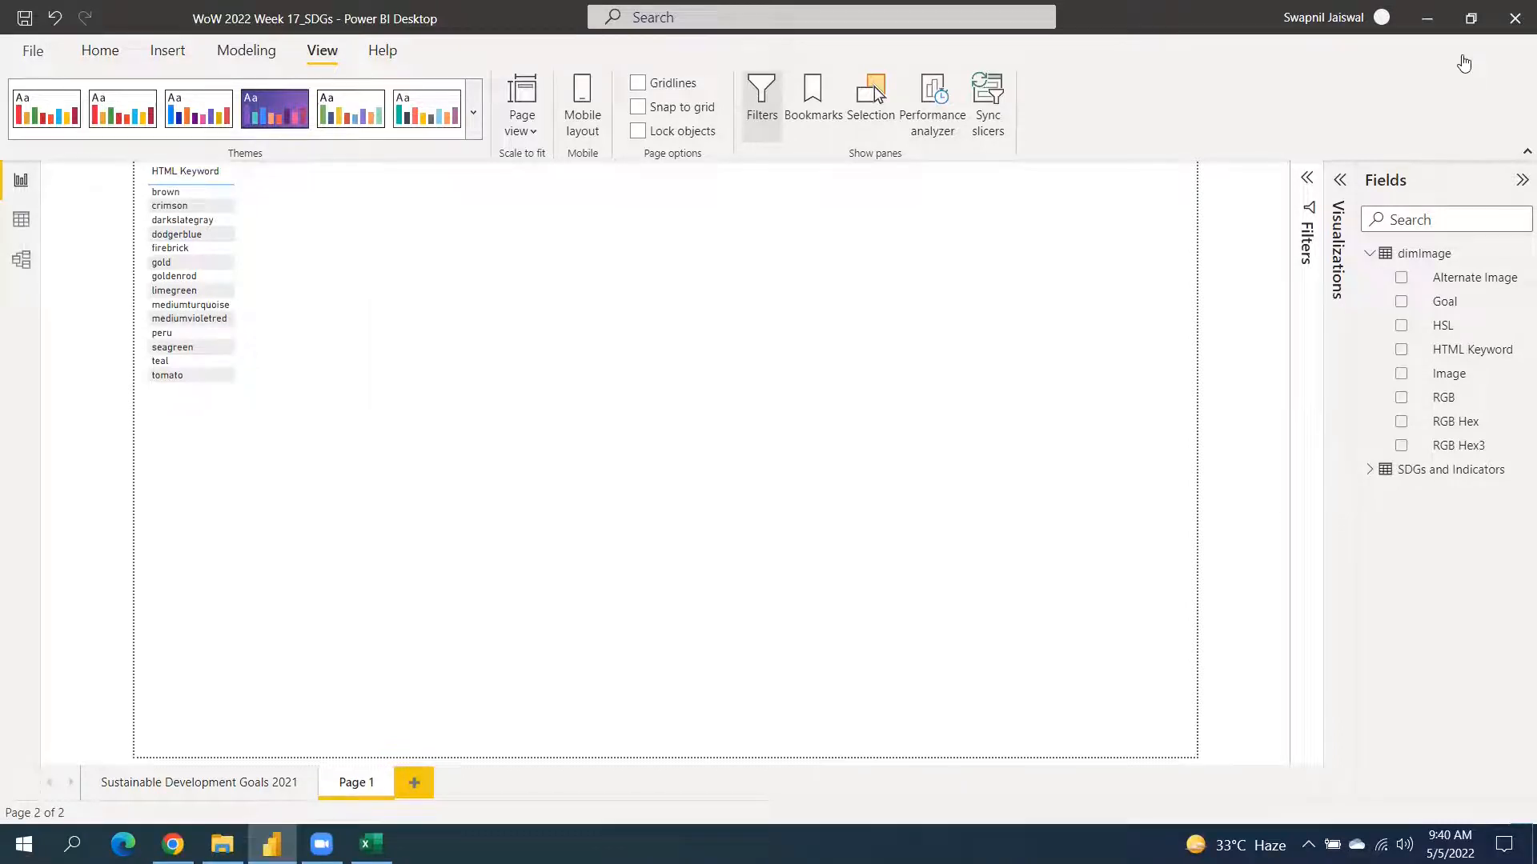
Select the HTML Keyword table and check the font formatting of its values.
{"action": "left_click", "coordinate": [1340, 181]}
{"action": "left_click", "coordinate": [256, 259]}
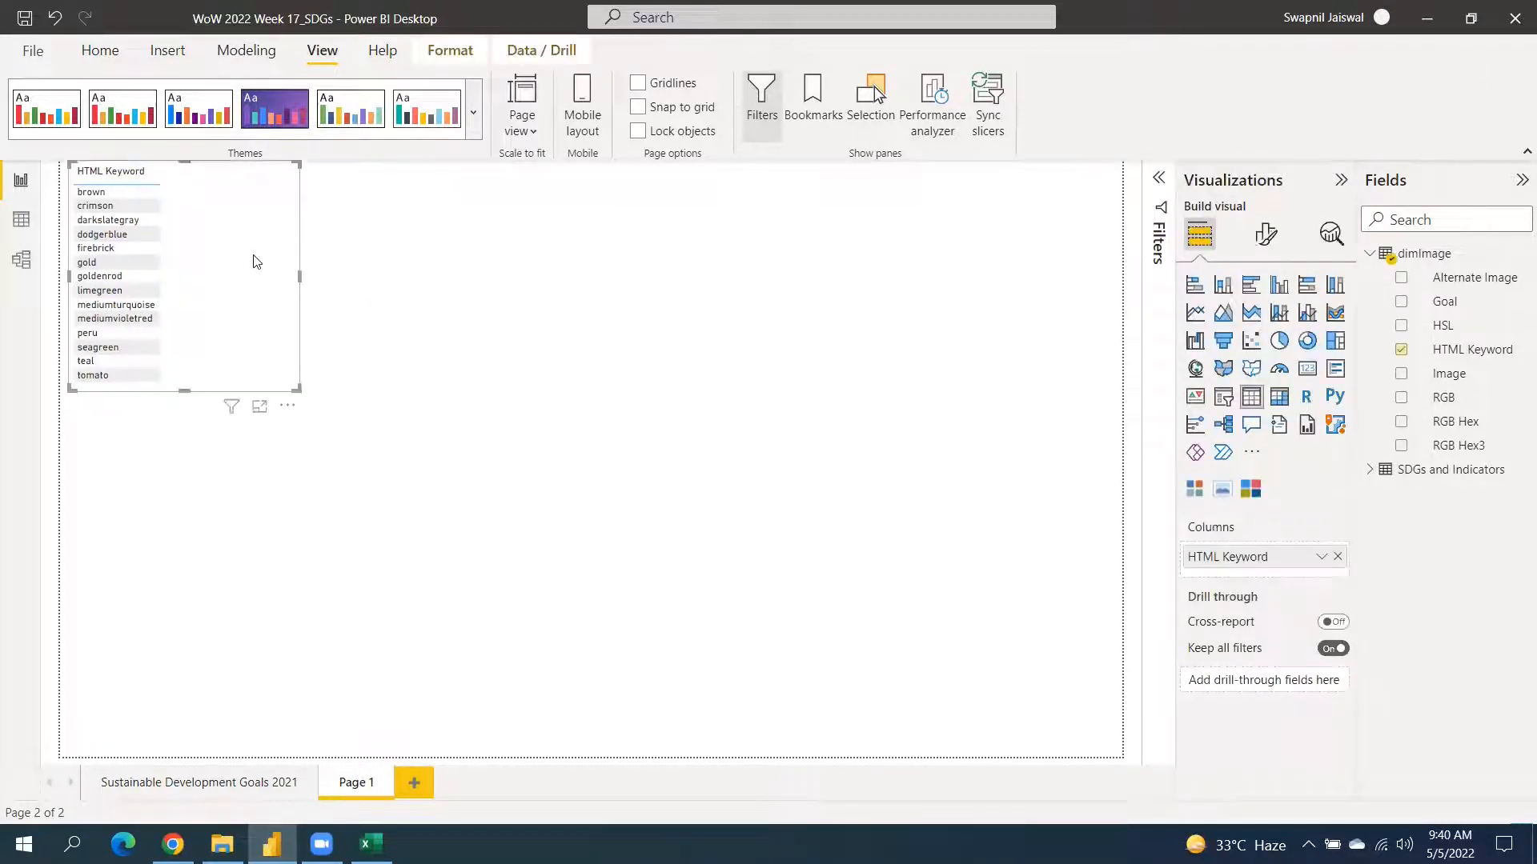
{"action": "left_click", "coordinate": [1265, 234]}
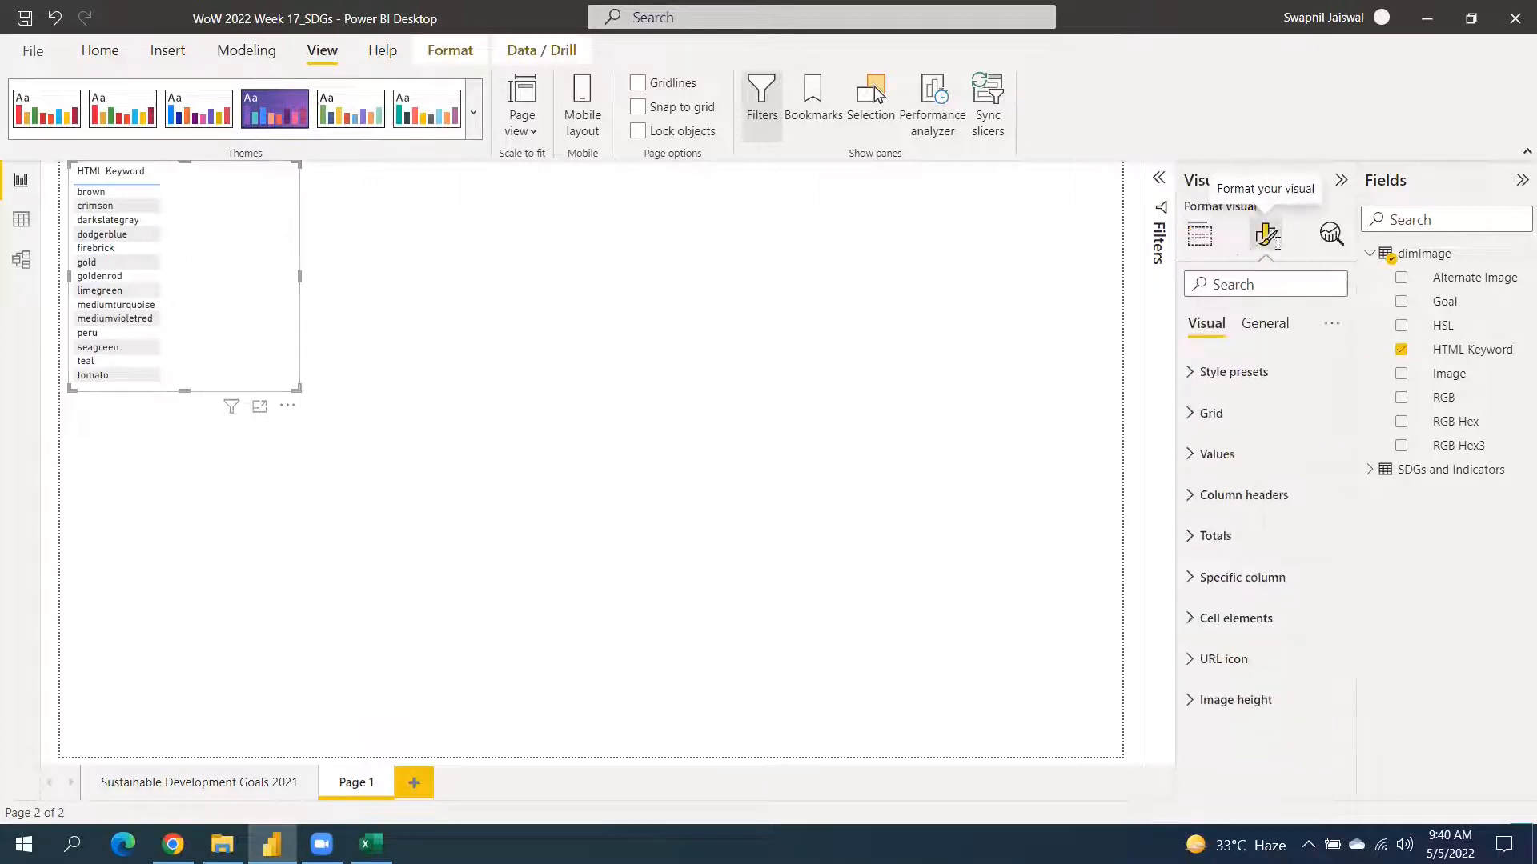
{"action": "left_click", "coordinate": [1260, 457]}
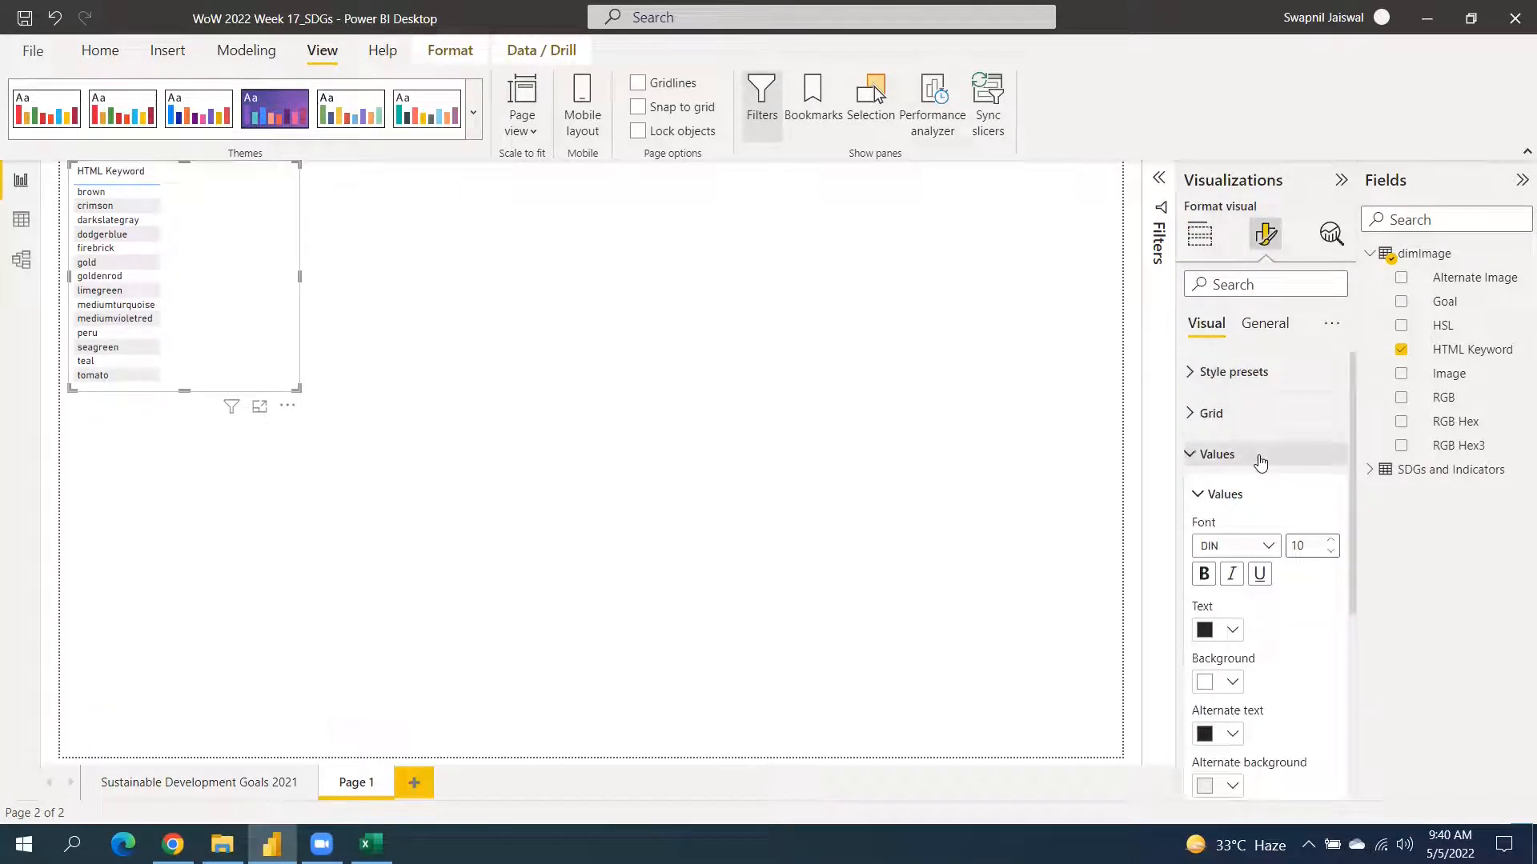
{"action": "scroll", "coordinate": [1259, 461], "scroll_direction": "down", "scroll_amount": 1}
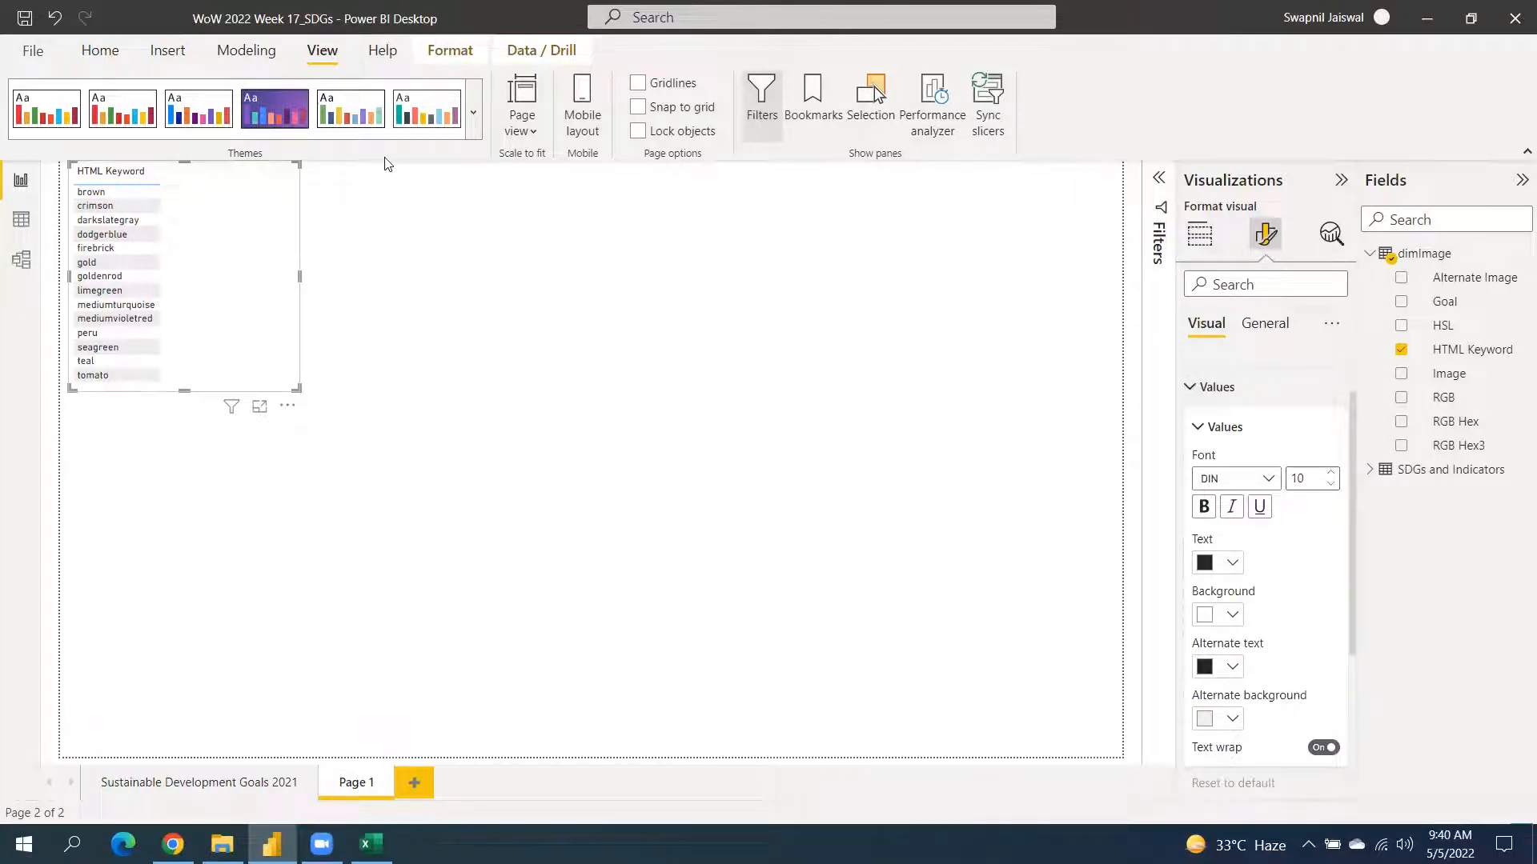
Set the theme's general text font family to Arial Black, apply it and check the Sustainable Development Goals 2021 page.
{"action": "left_click", "coordinate": [473, 113]}
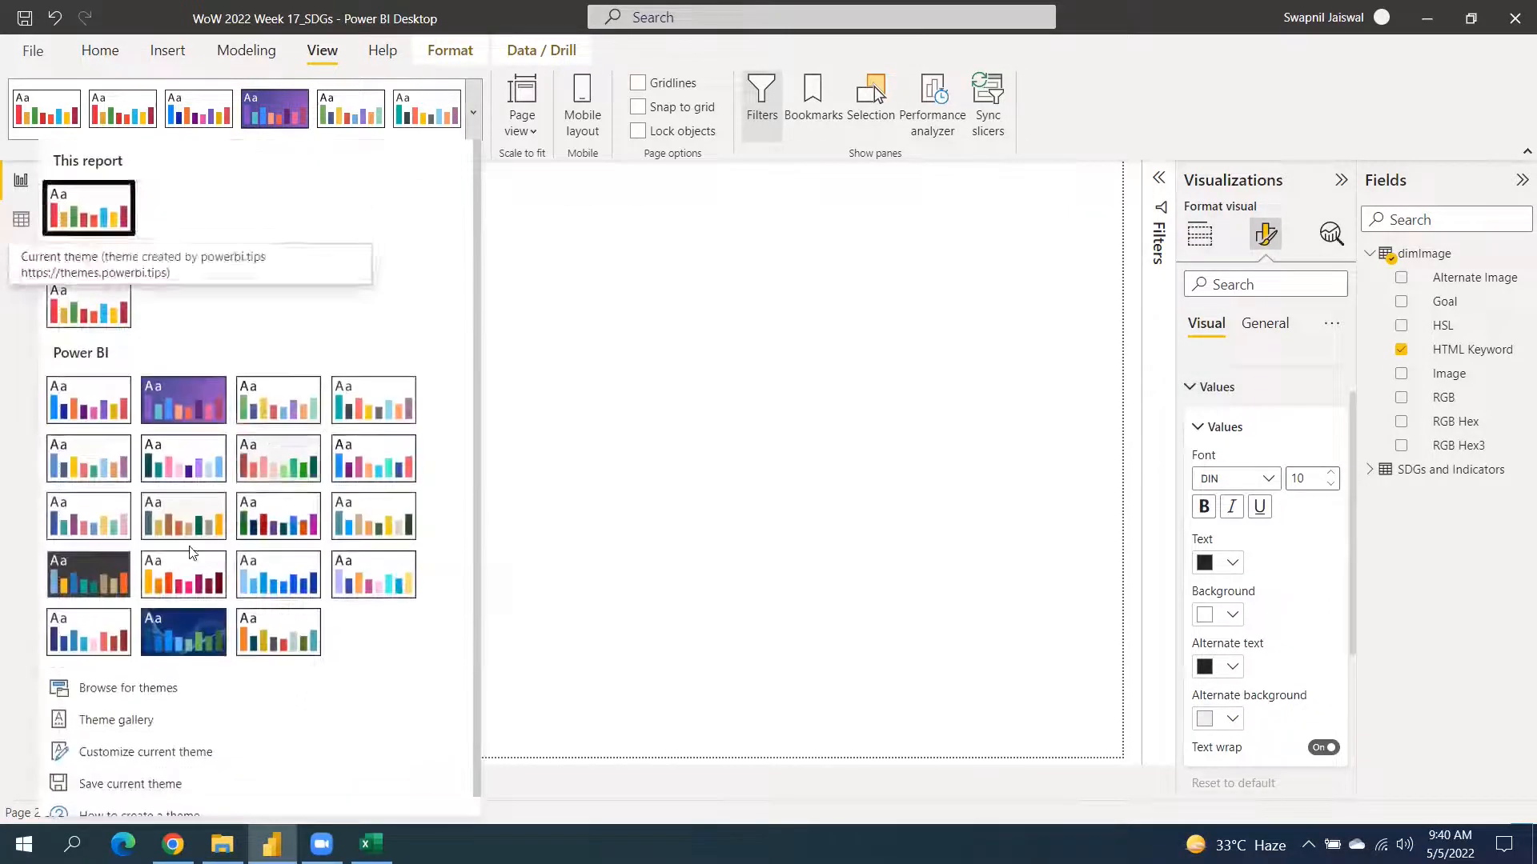
{"action": "left_click", "coordinate": [134, 752]}
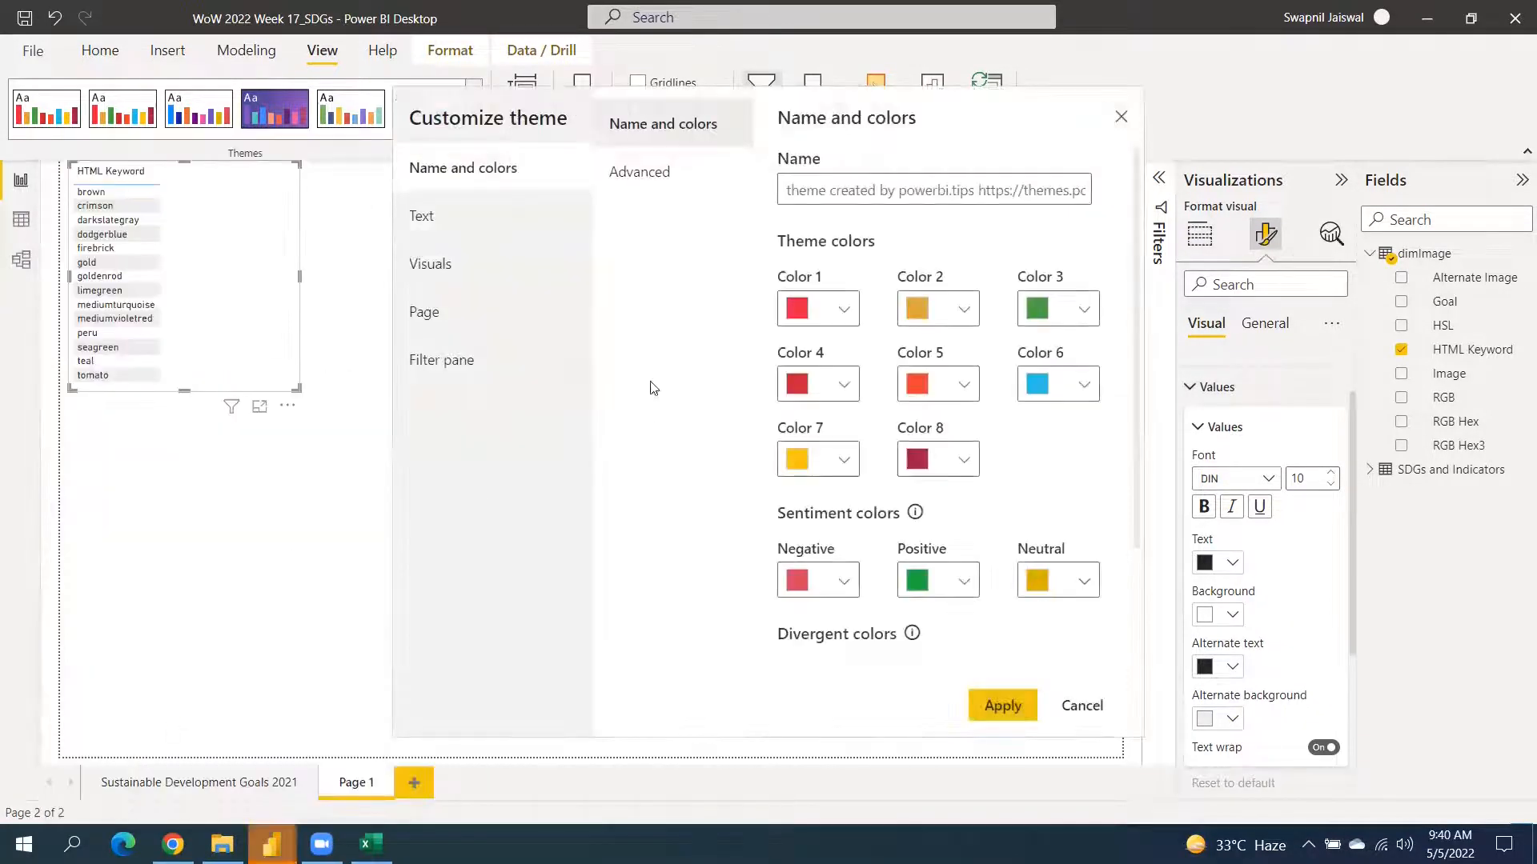
{"action": "left_click", "coordinate": [468, 224]}
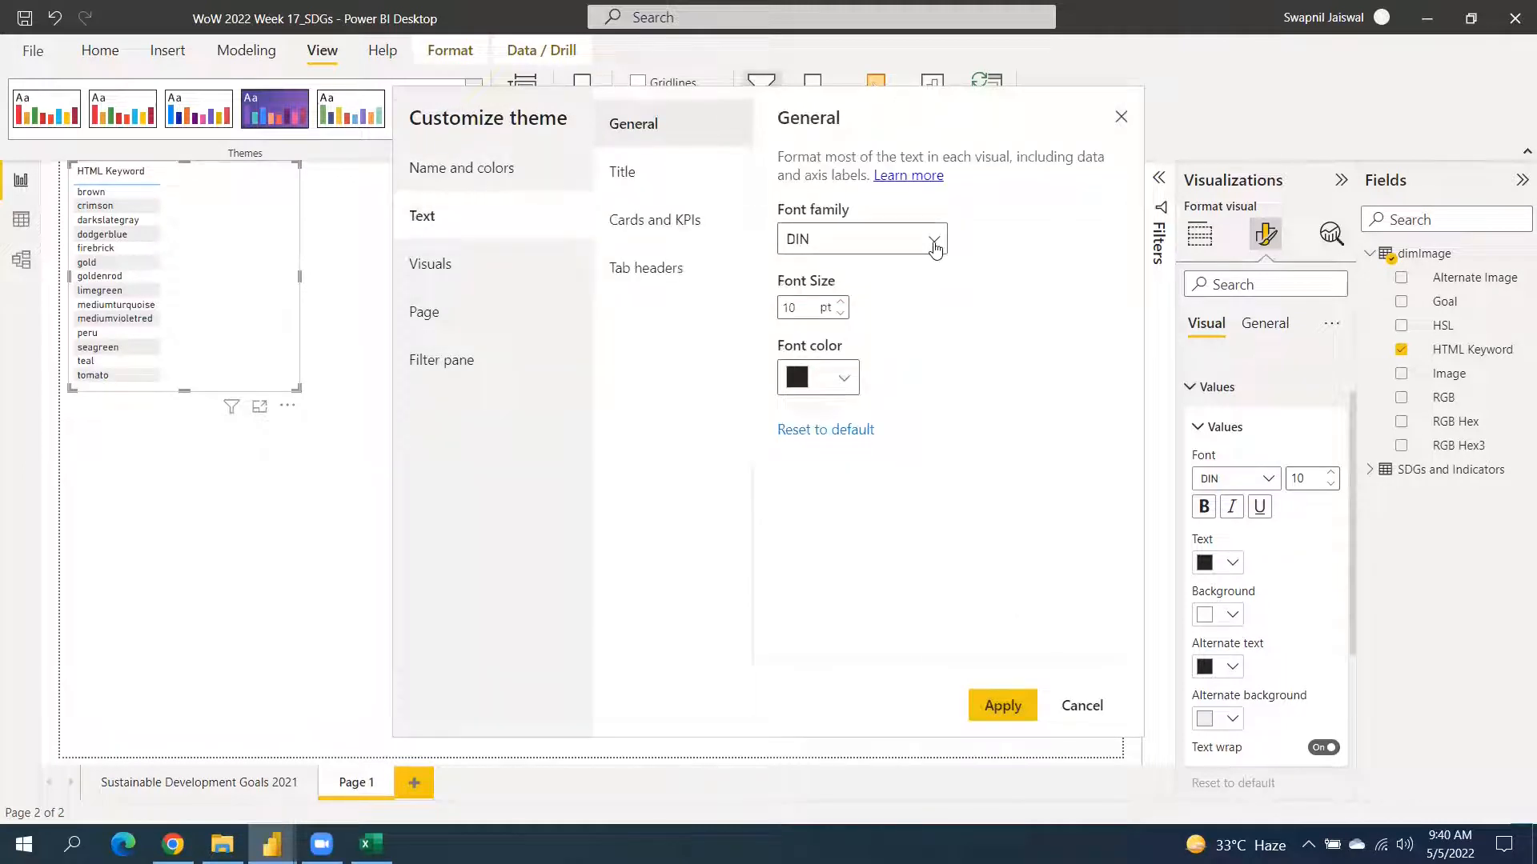
{"action": "left_click", "coordinate": [934, 245]}
{"action": "scroll", "coordinate": [833, 384], "scroll_direction": "down", "scroll_amount": 1}
{"action": "scroll", "coordinate": [841, 321], "scroll_direction": "up", "scroll_amount": 1}
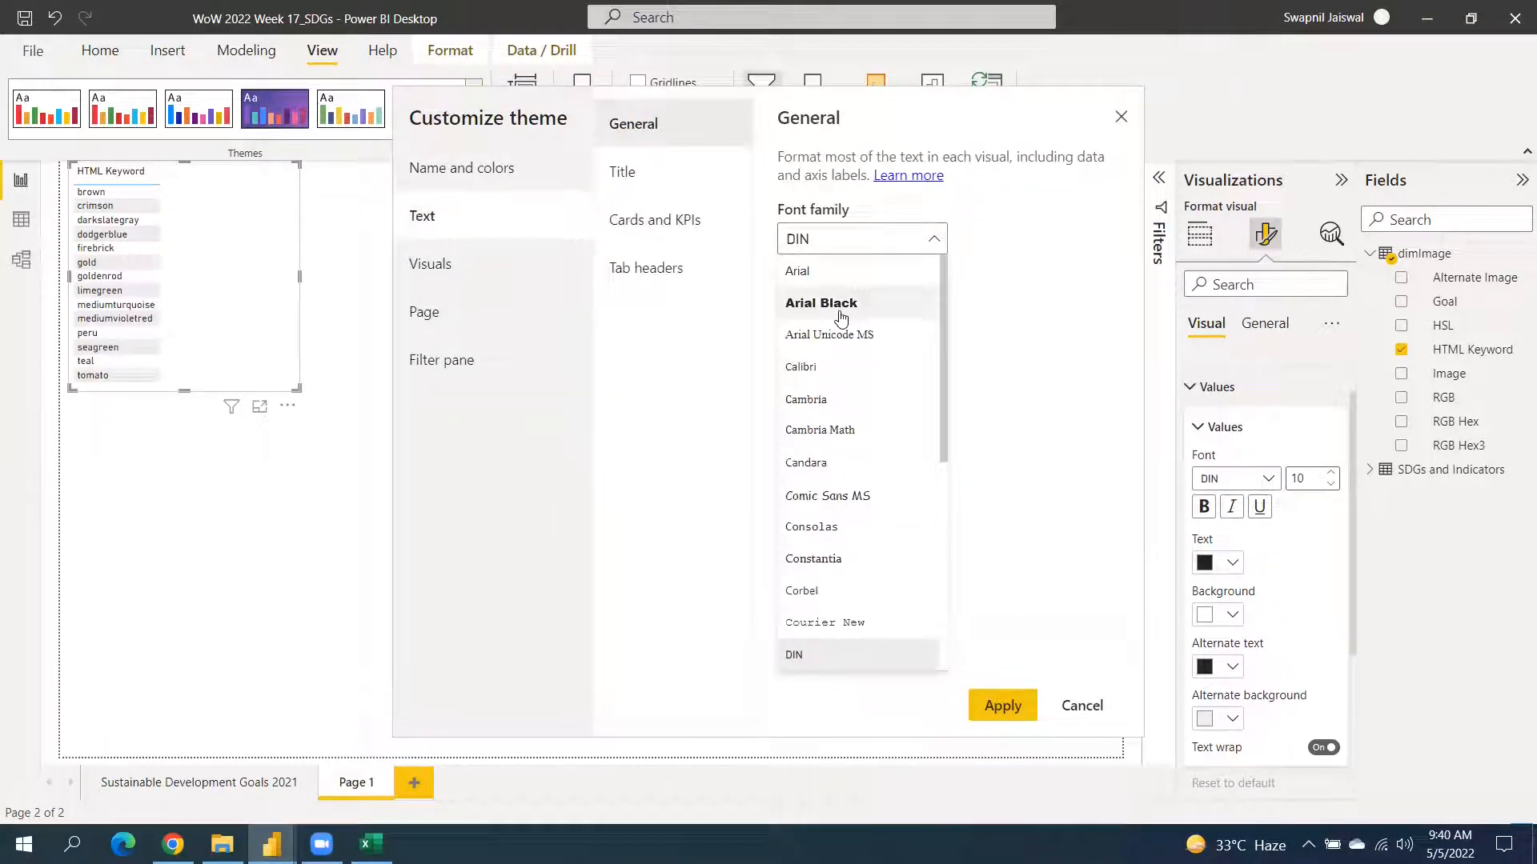
{"action": "left_click", "coordinate": [840, 318]}
{"action": "left_click", "coordinate": [1002, 704]}
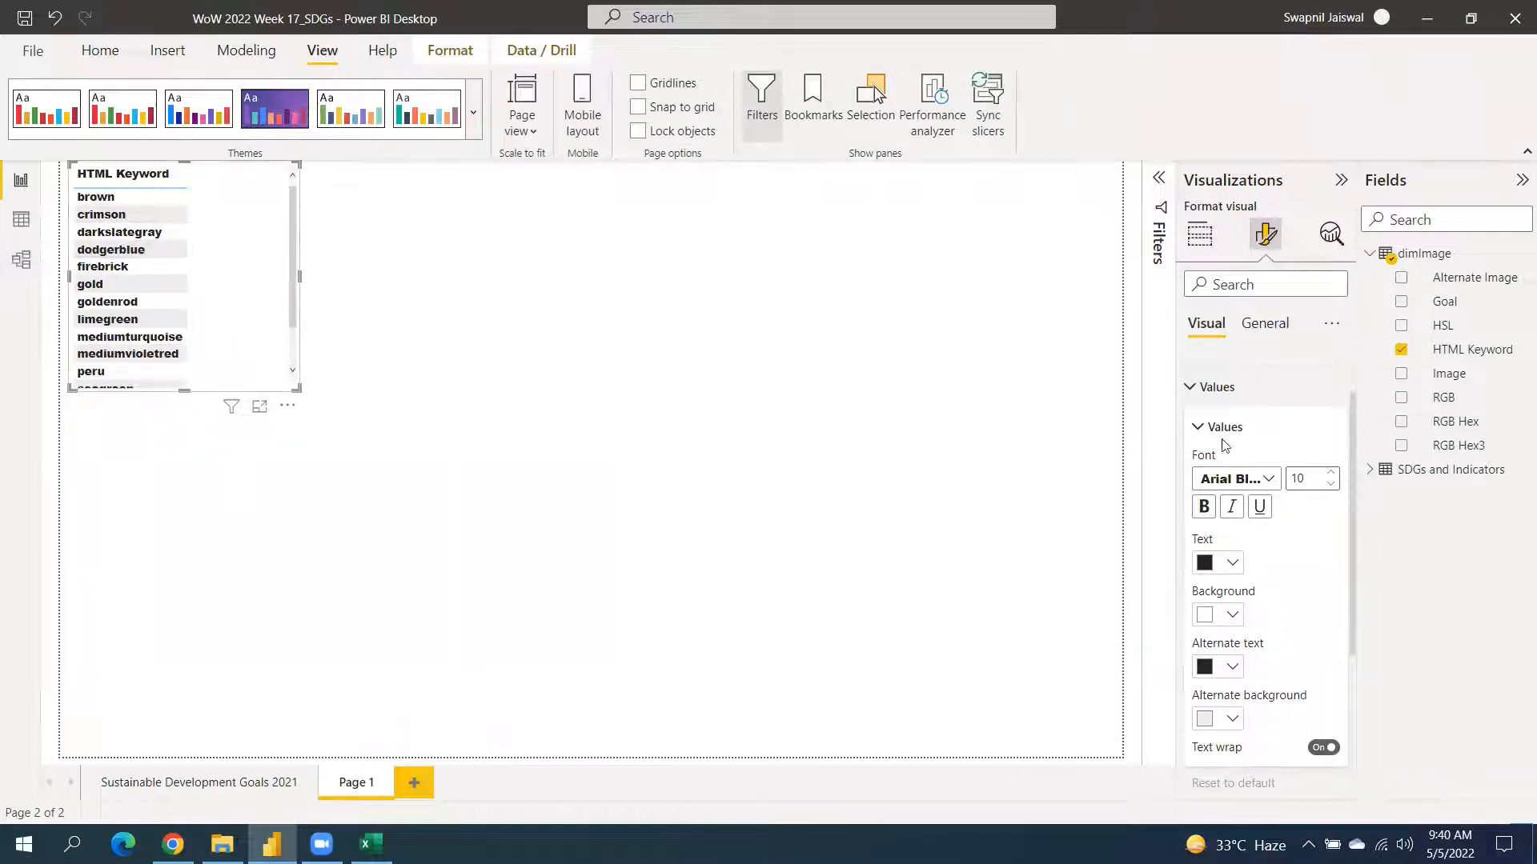
{"action": "left_click", "coordinate": [266, 788]}
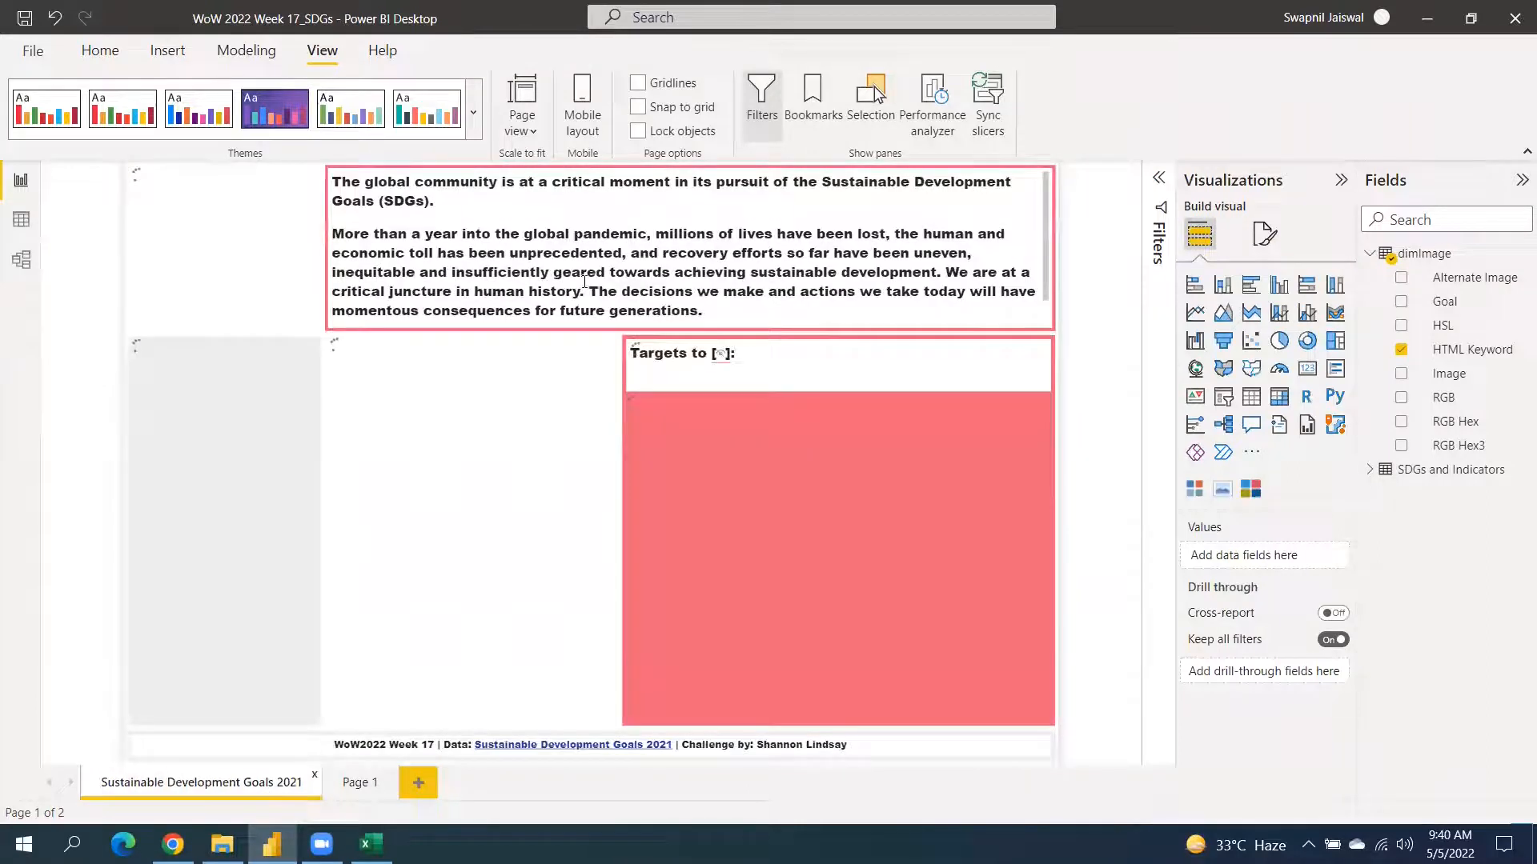
{"action": "left_click", "coordinate": [357, 784]}
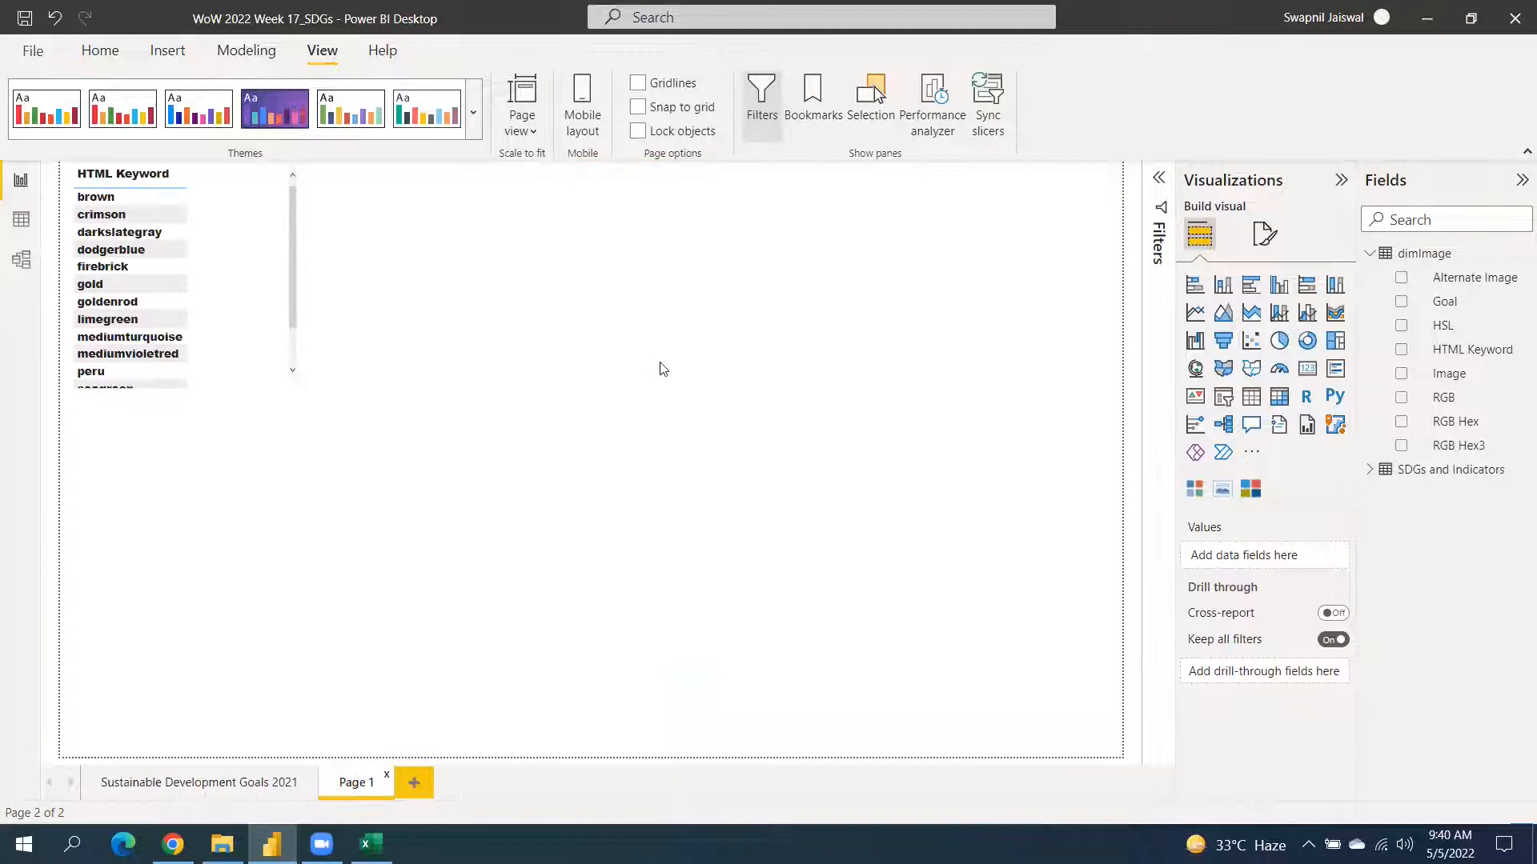
Set the theme's general text font family to Segoe UI and apply the customized theme.
{"action": "left_click", "coordinate": [473, 112]}
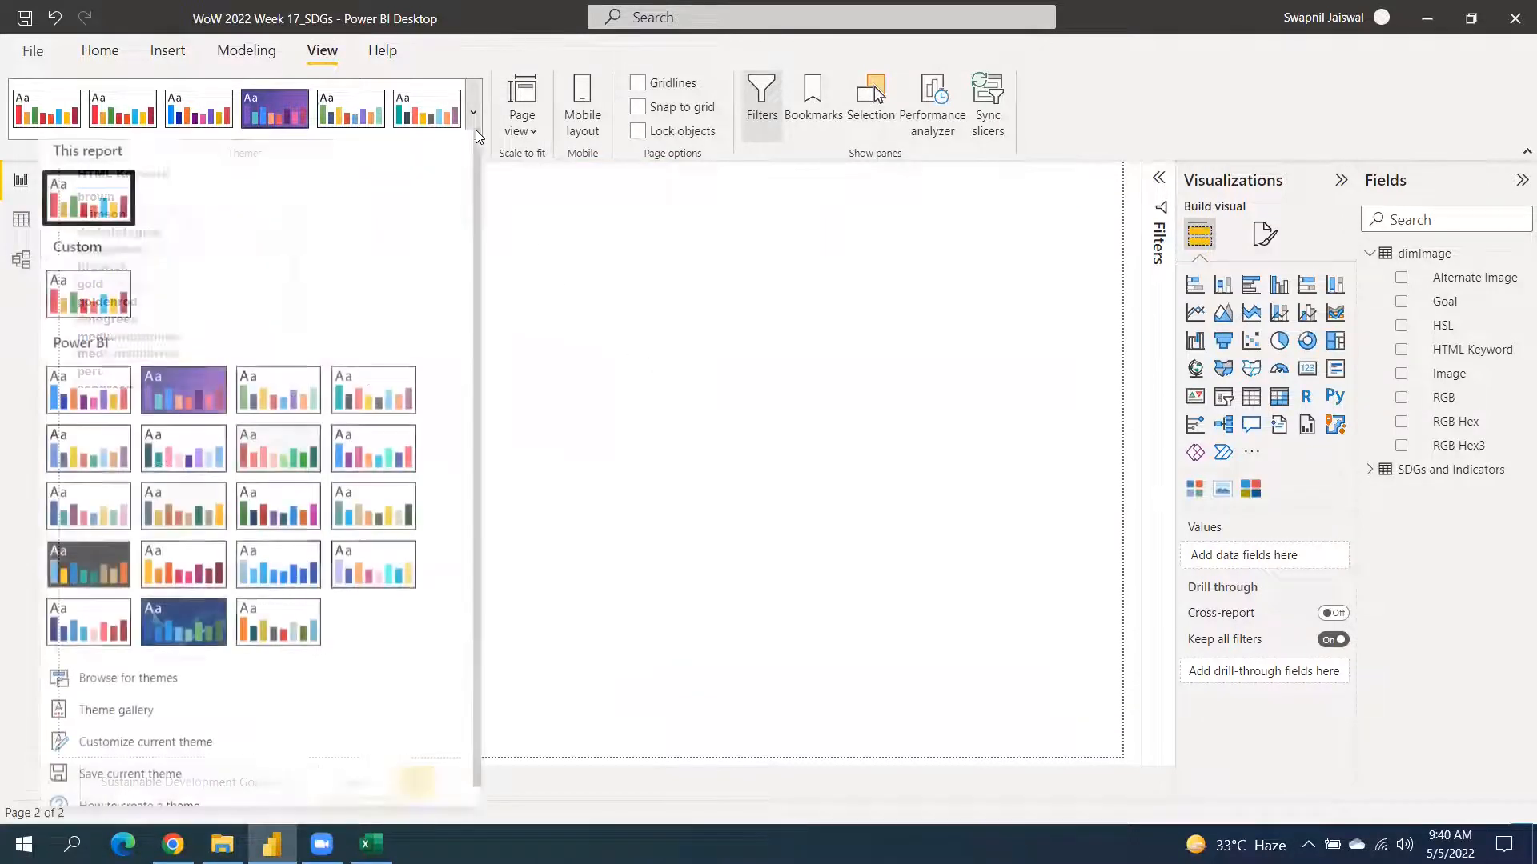
{"action": "left_click", "coordinate": [120, 753]}
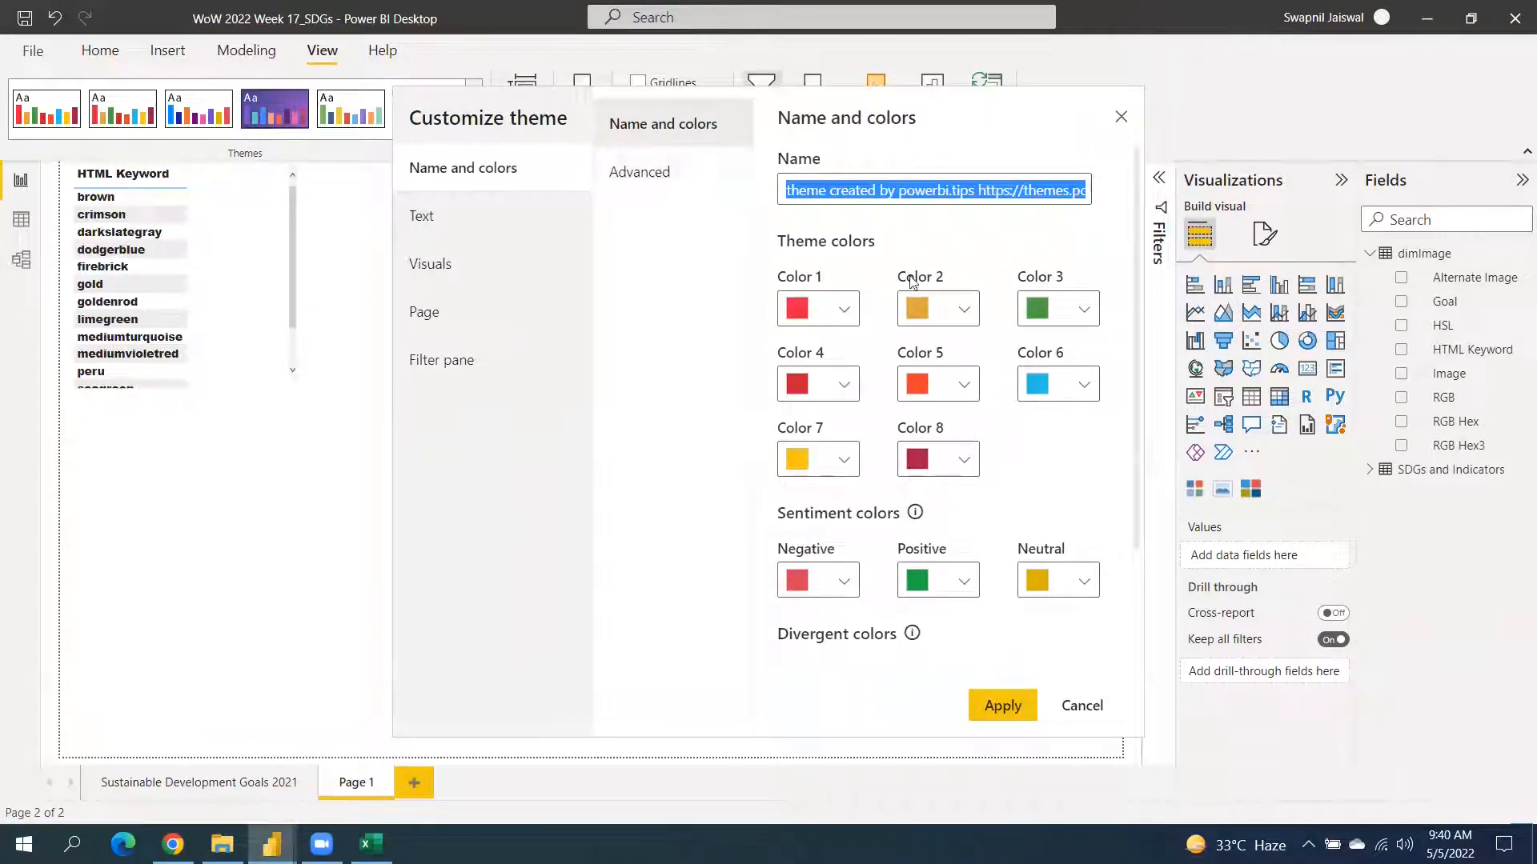
{"action": "left_click", "coordinate": [456, 216]}
{"action": "left_click", "coordinate": [938, 246]}
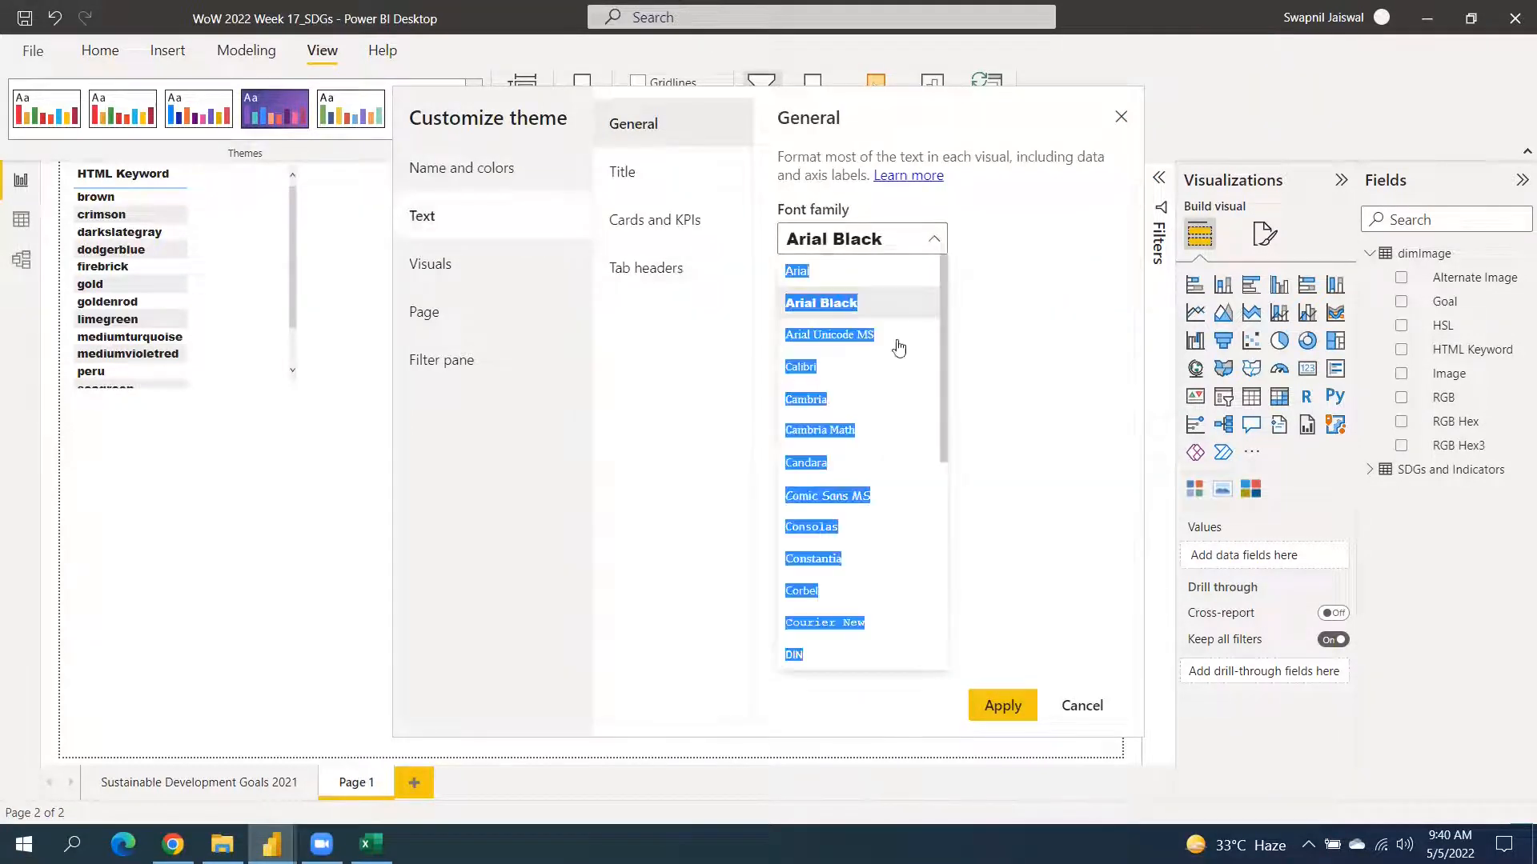
{"action": "left_click", "coordinate": [878, 410]}
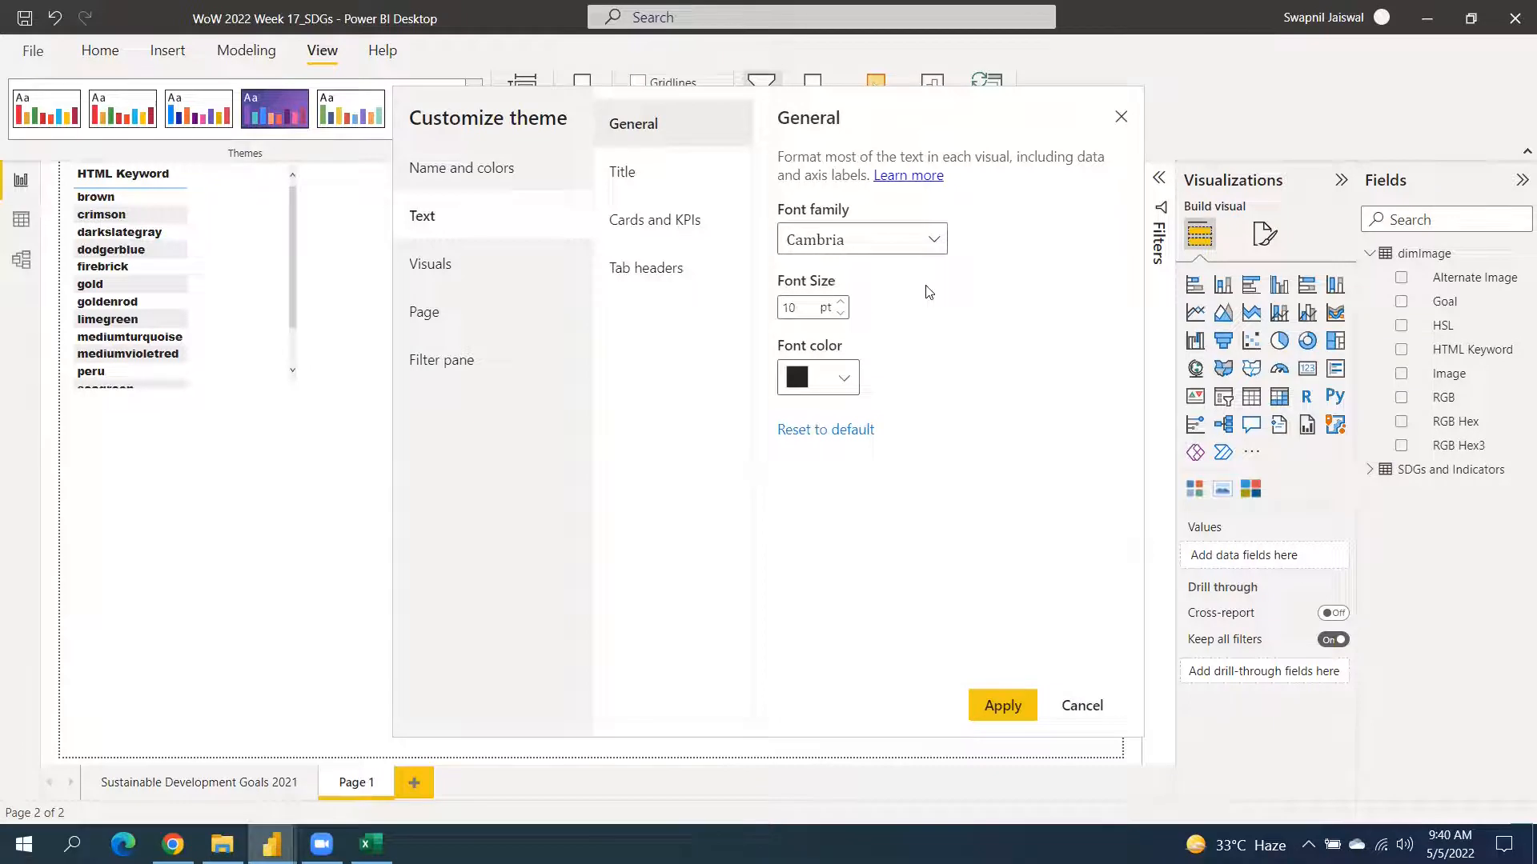
{"action": "left_click", "coordinate": [935, 245]}
{"action": "left_click_drag", "start_coordinate": [943, 302], "coordinate": [947, 405]}
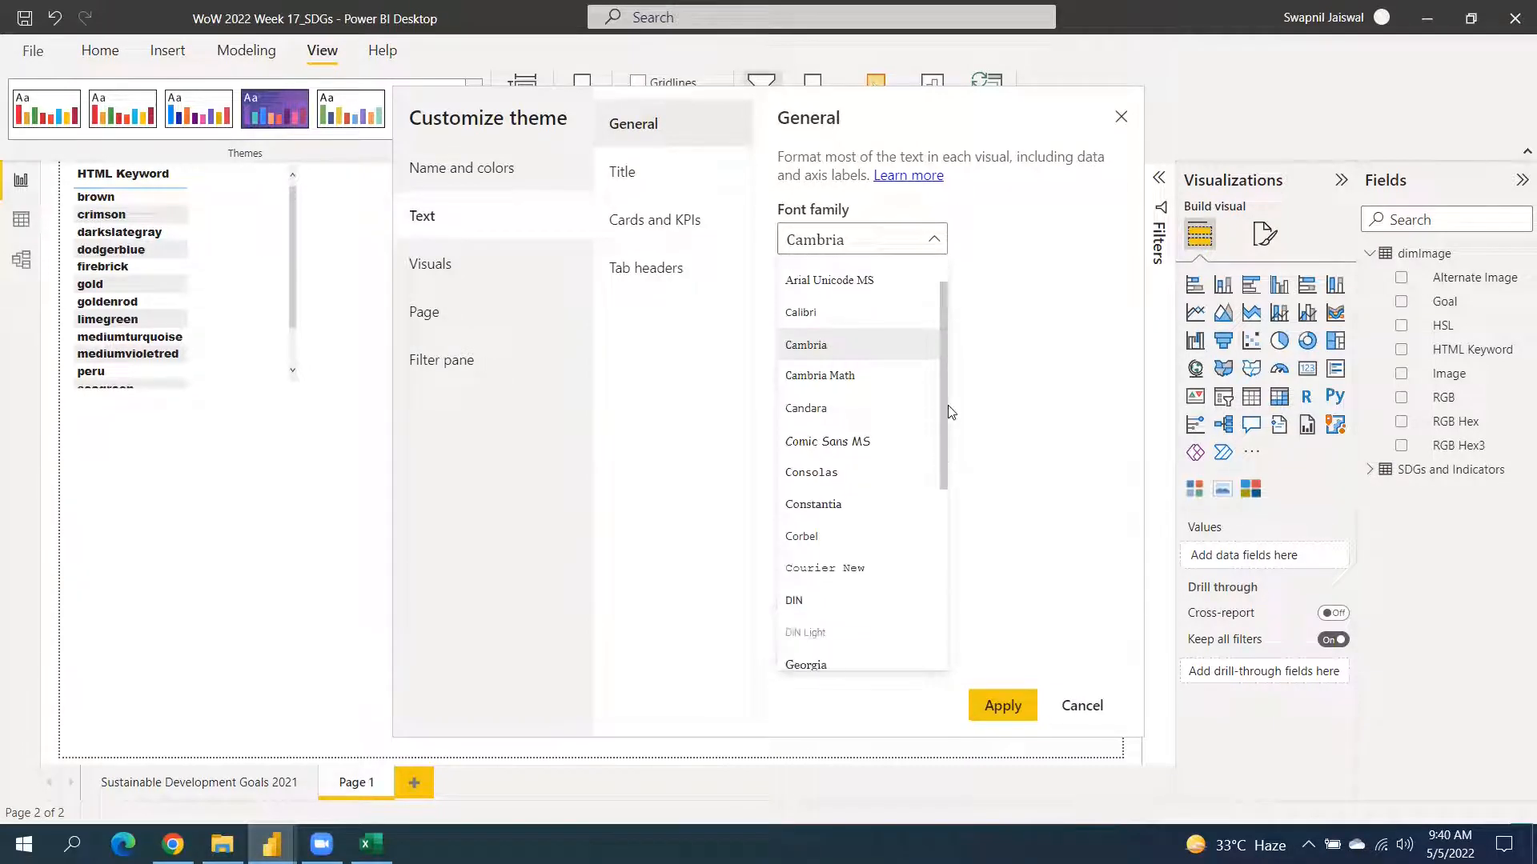
{"action": "left_click", "coordinate": [912, 248]}
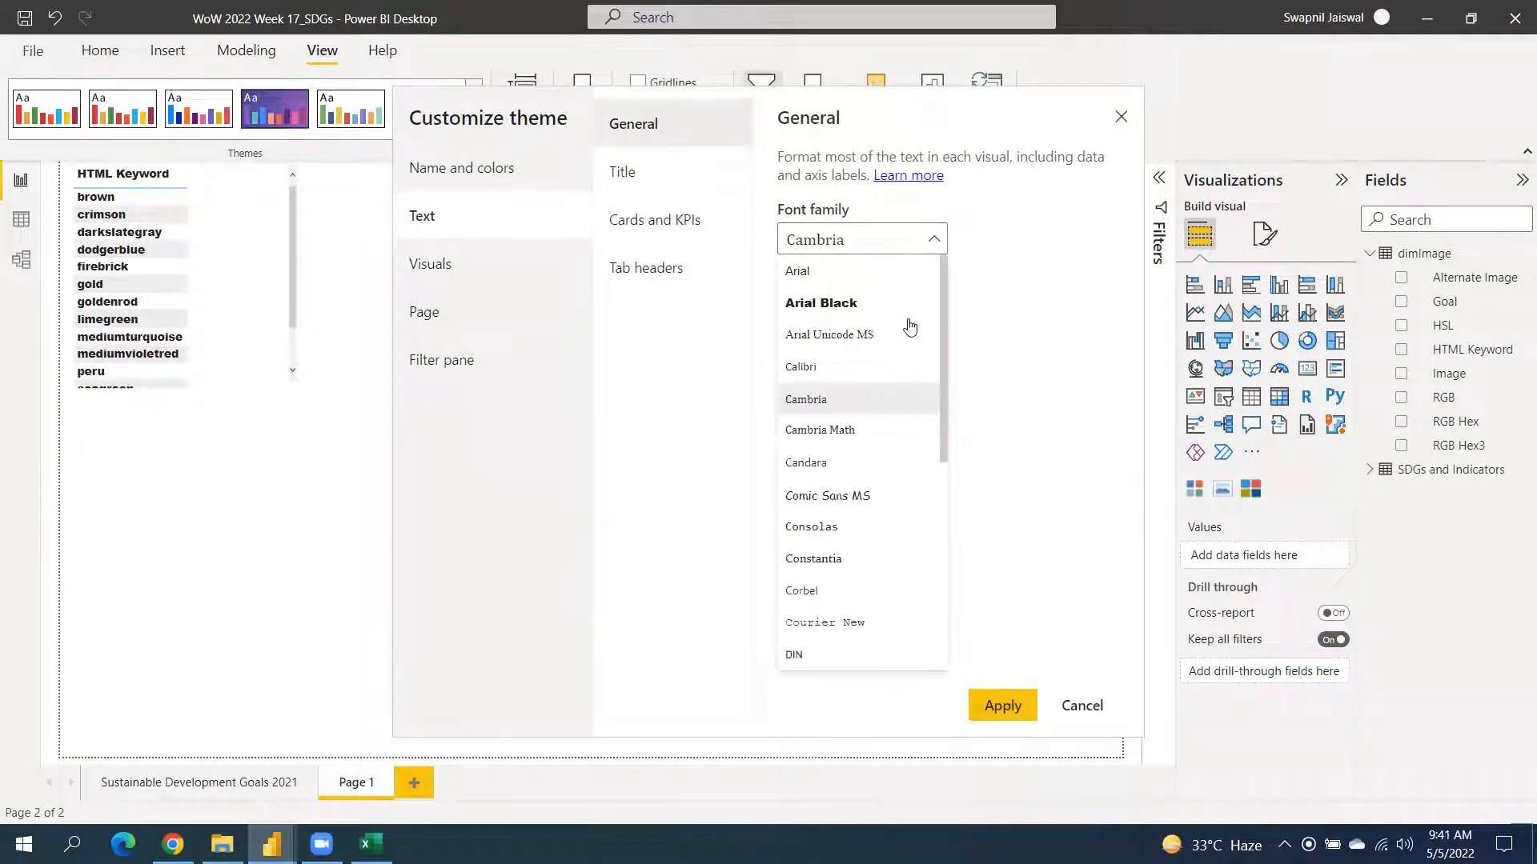
{"action": "scroll", "coordinate": [910, 326], "scroll_direction": "down", "scroll_amount": 4}
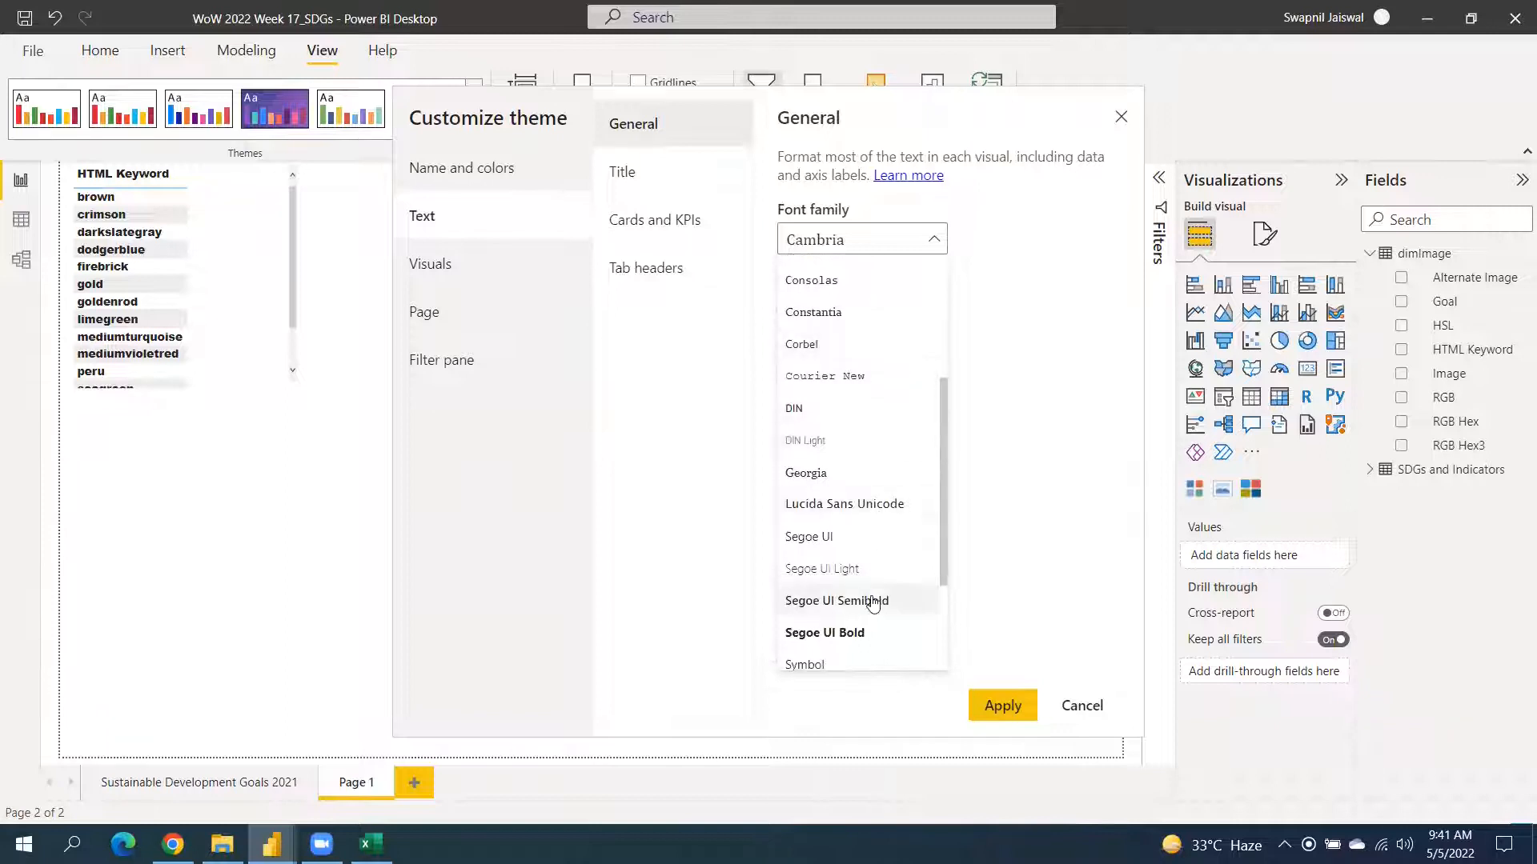
{"action": "left_click", "coordinate": [865, 569]}
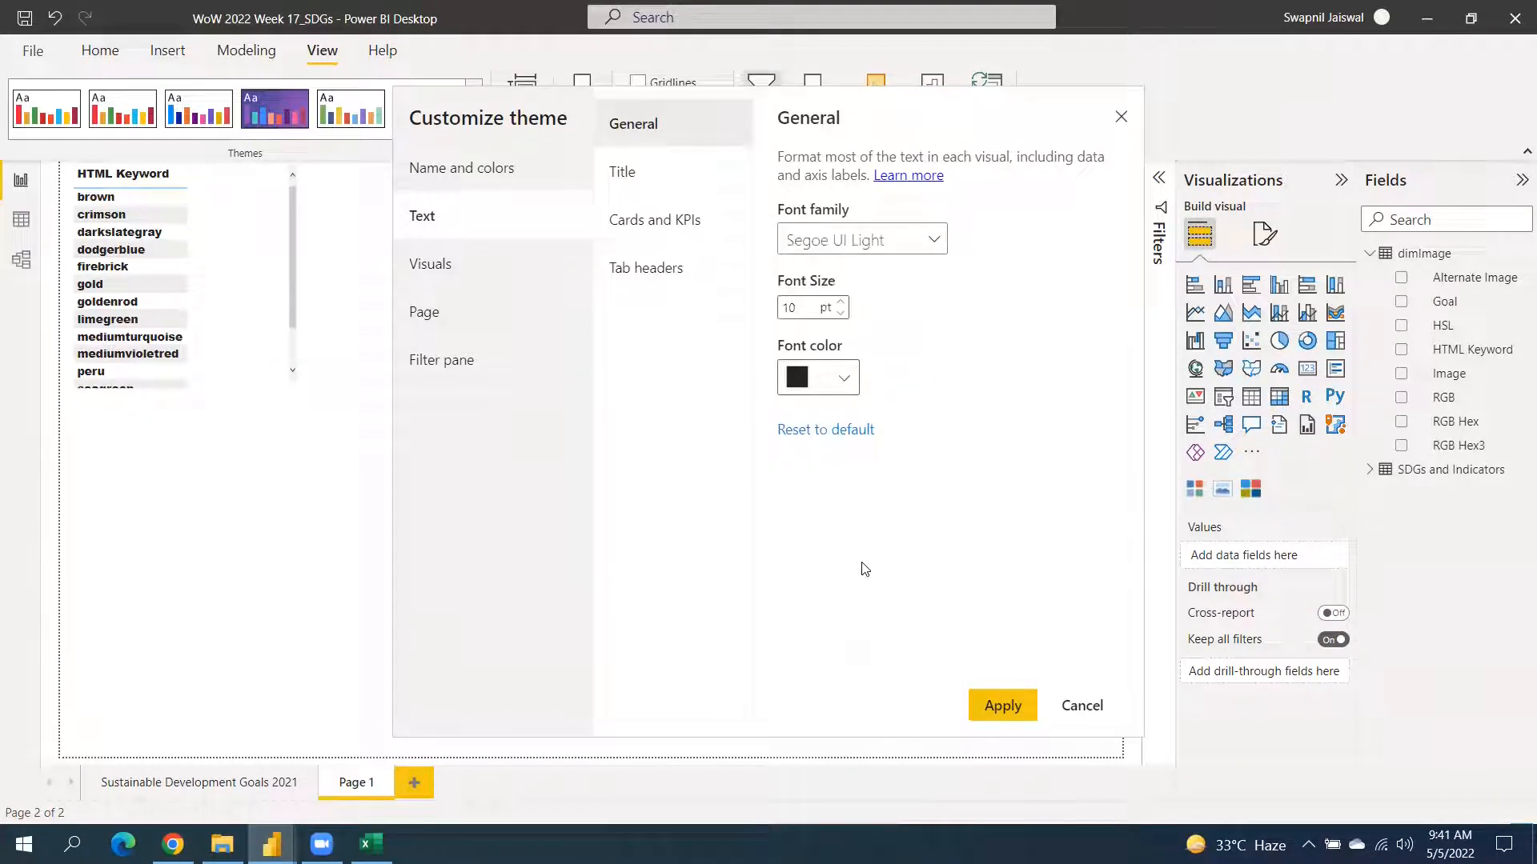
{"action": "left_click", "coordinate": [908, 246]}
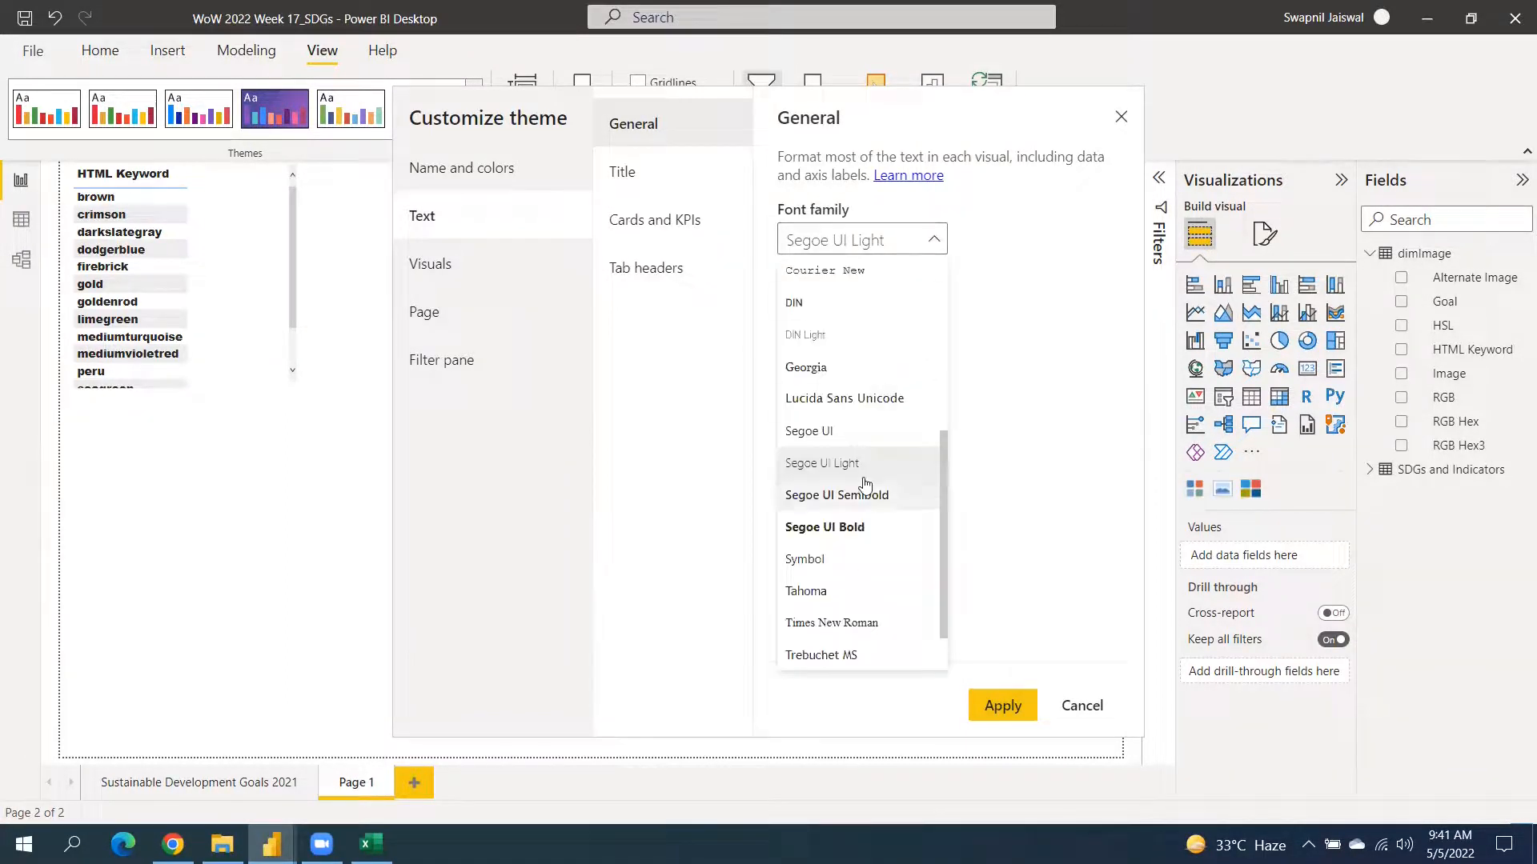
{"action": "left_click", "coordinate": [864, 439]}
{"action": "left_click", "coordinate": [998, 703]}
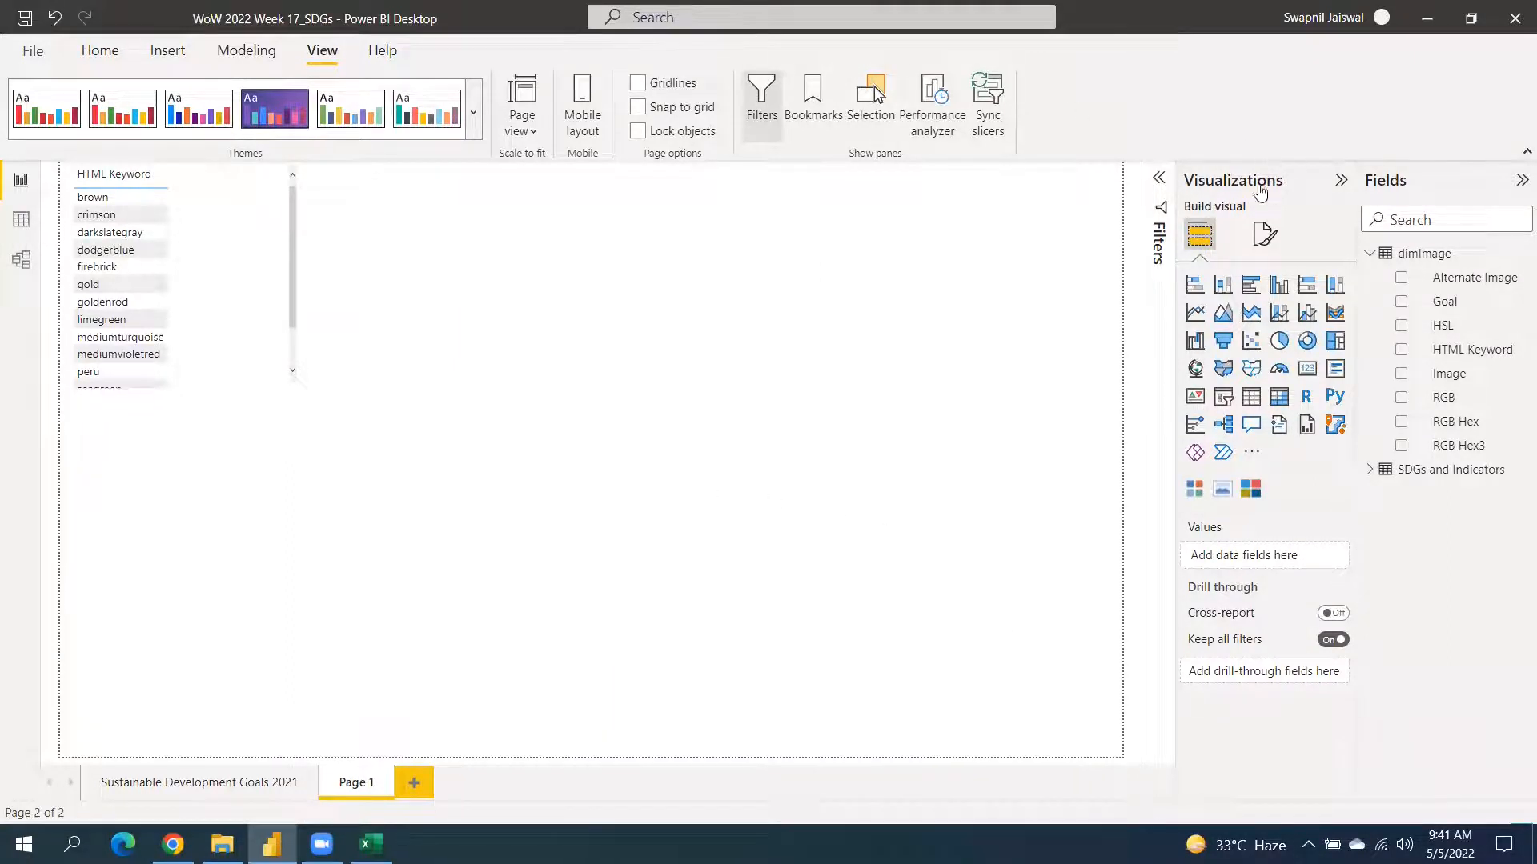
Select the HTML Keyword table and examine the theme and custom colours available for its background.
{"action": "left_click", "coordinate": [253, 265]}
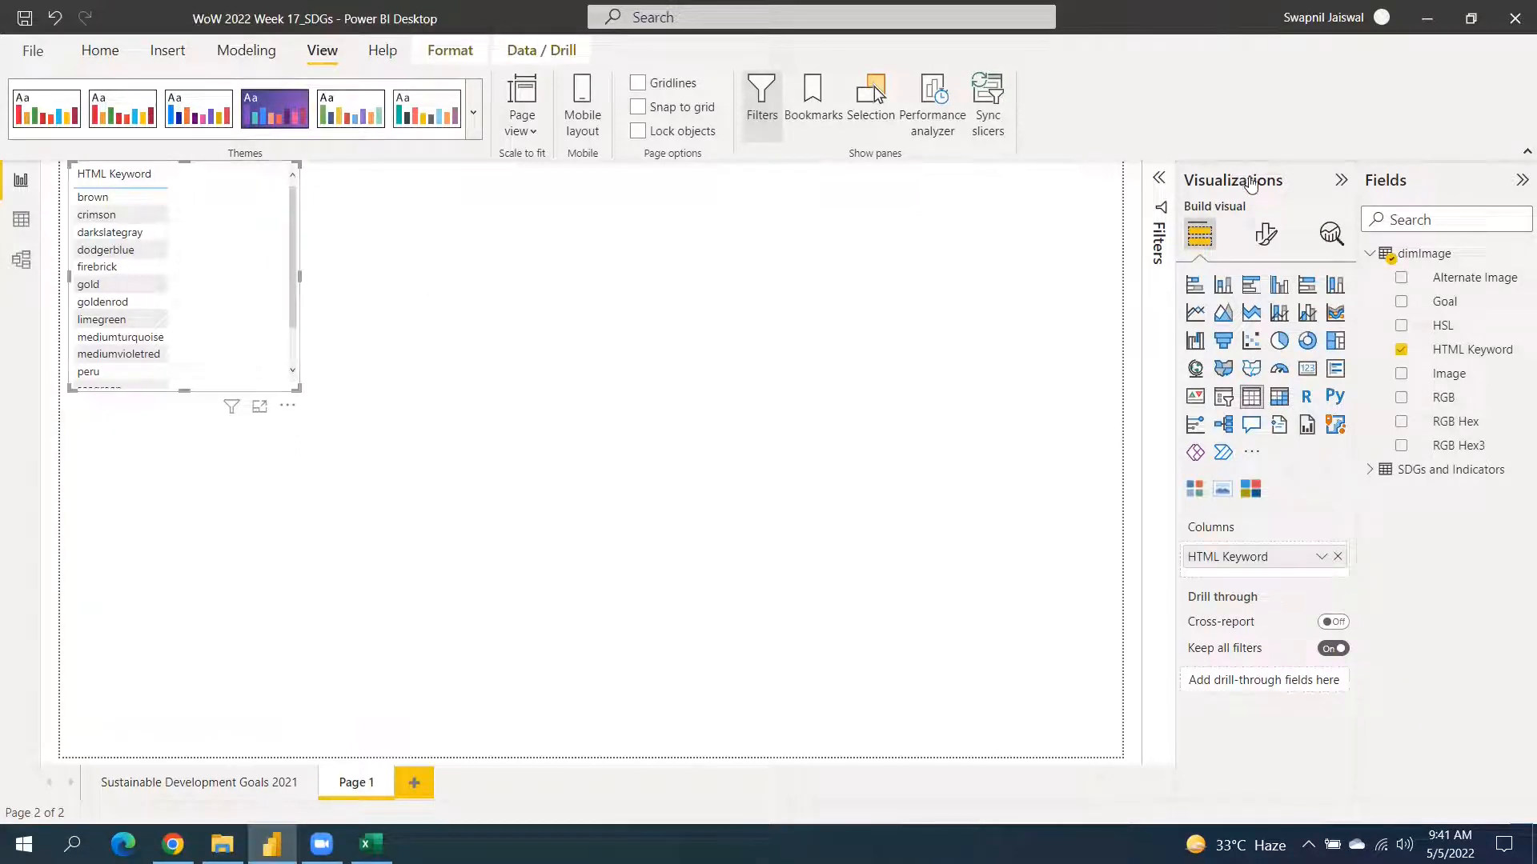
{"action": "left_click", "coordinate": [1268, 247]}
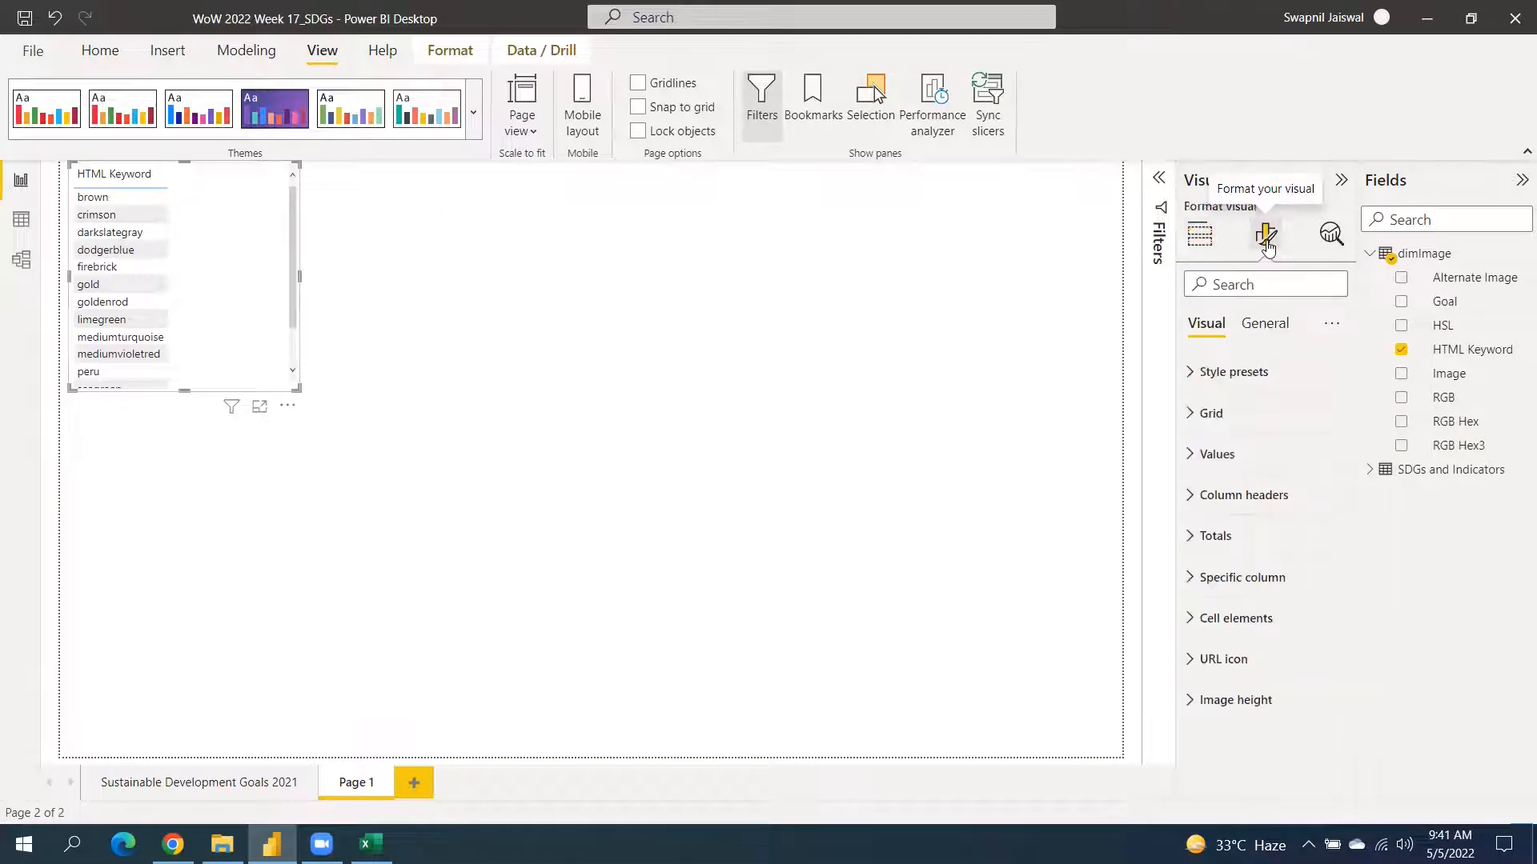
{"action": "left_click", "coordinate": [1262, 327]}
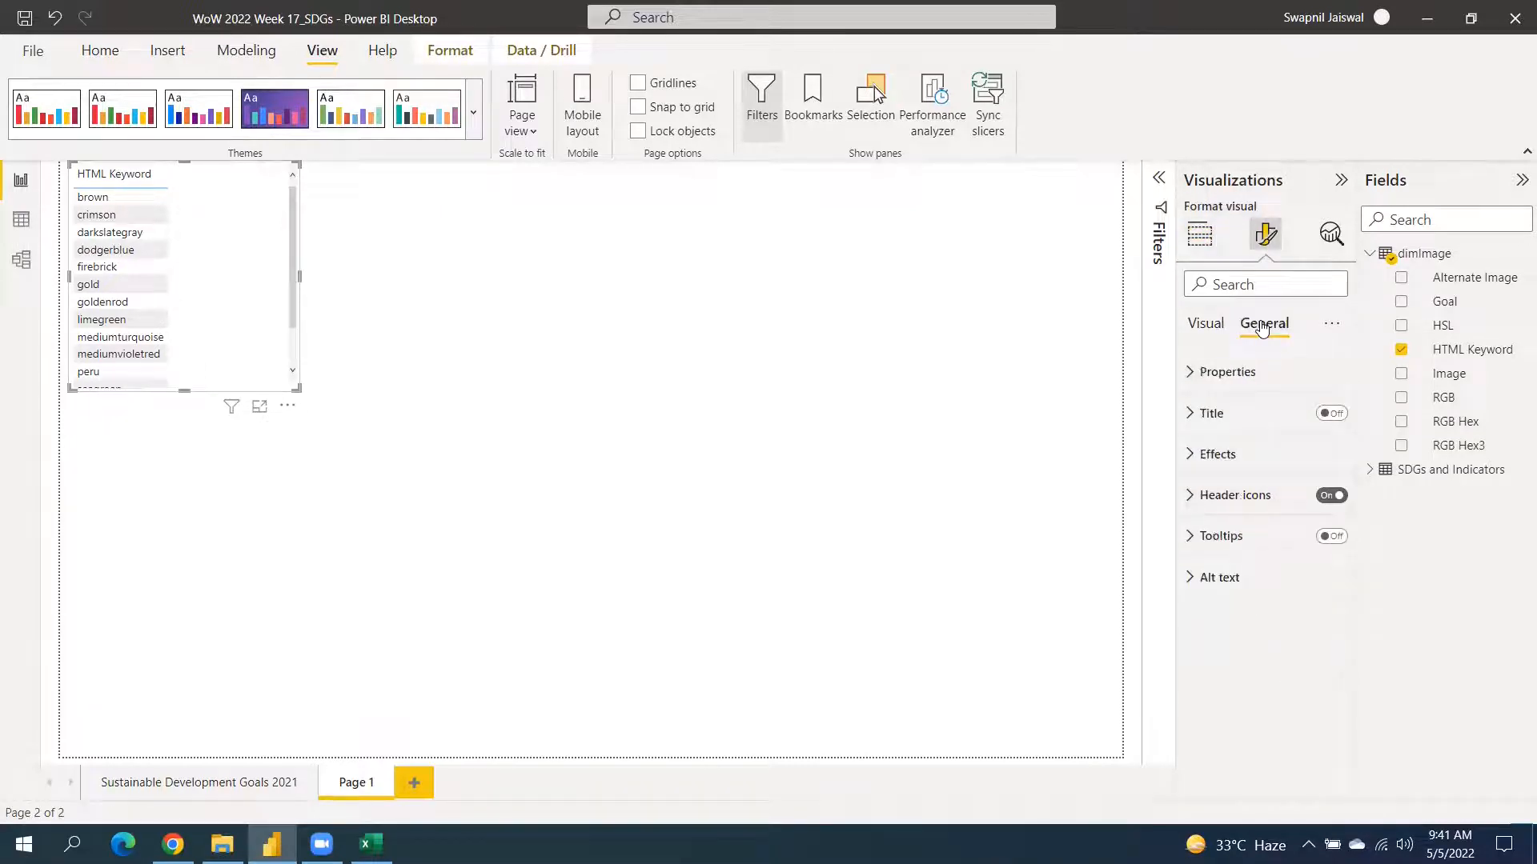
{"action": "left_click", "coordinate": [1230, 463]}
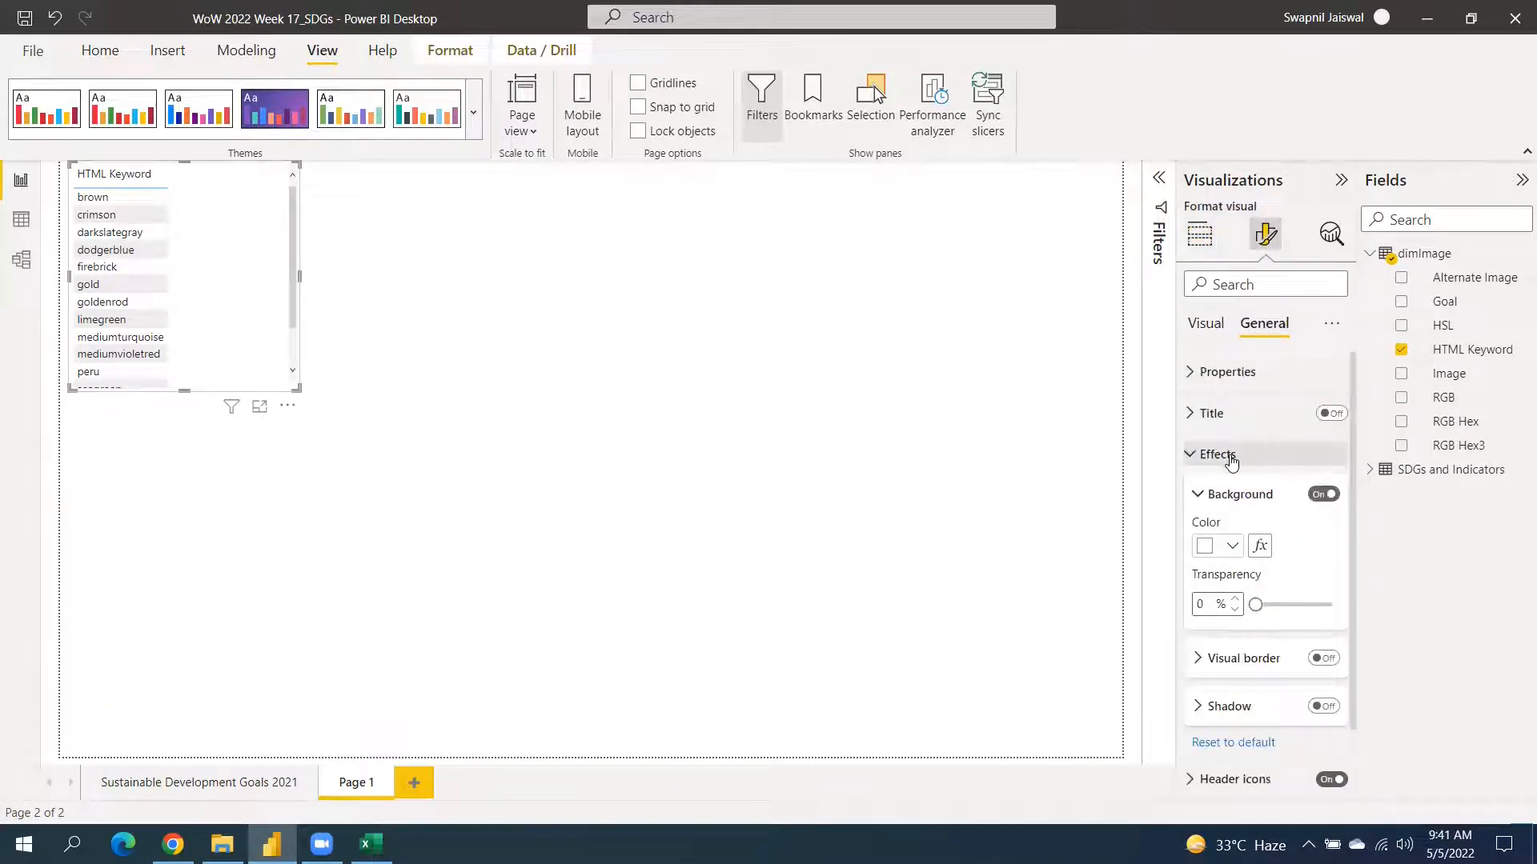
{"action": "left_click", "coordinate": [1225, 552]}
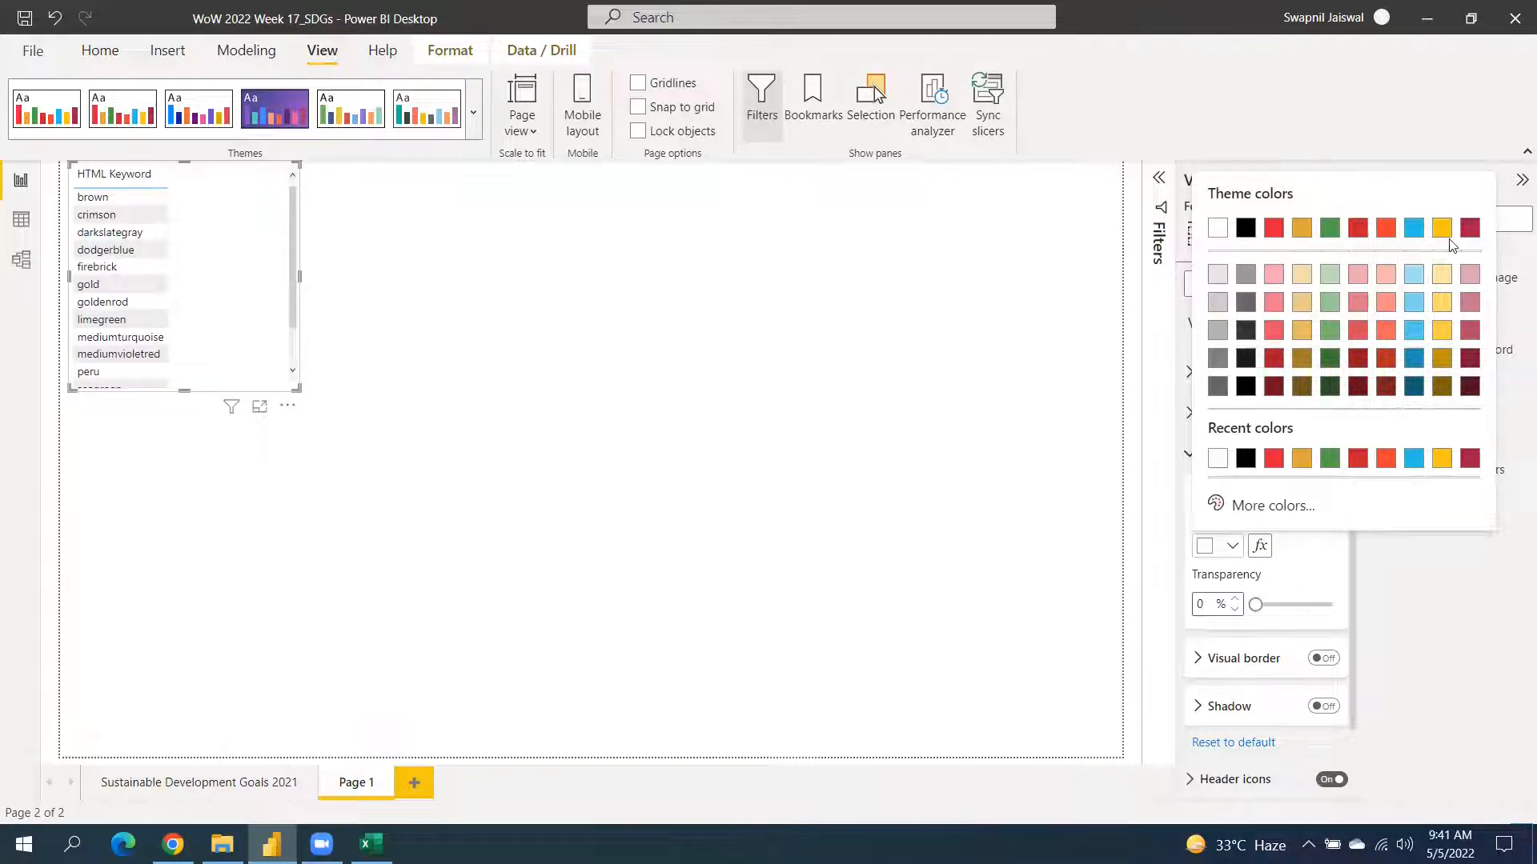
{"action": "left_click", "coordinate": [1265, 507]}
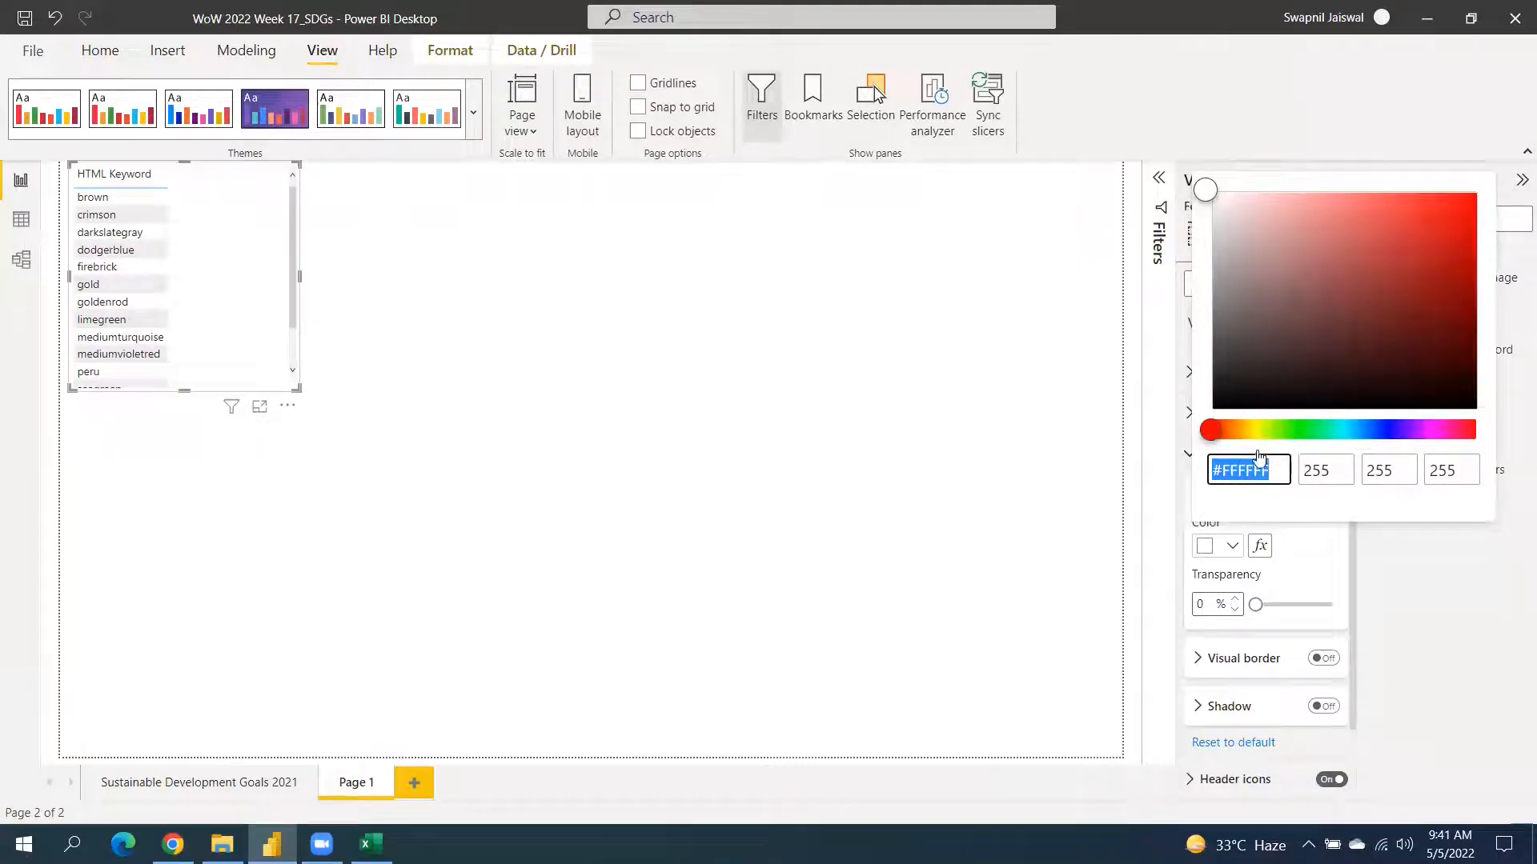
{"action": "left_click", "coordinate": [1283, 508]}
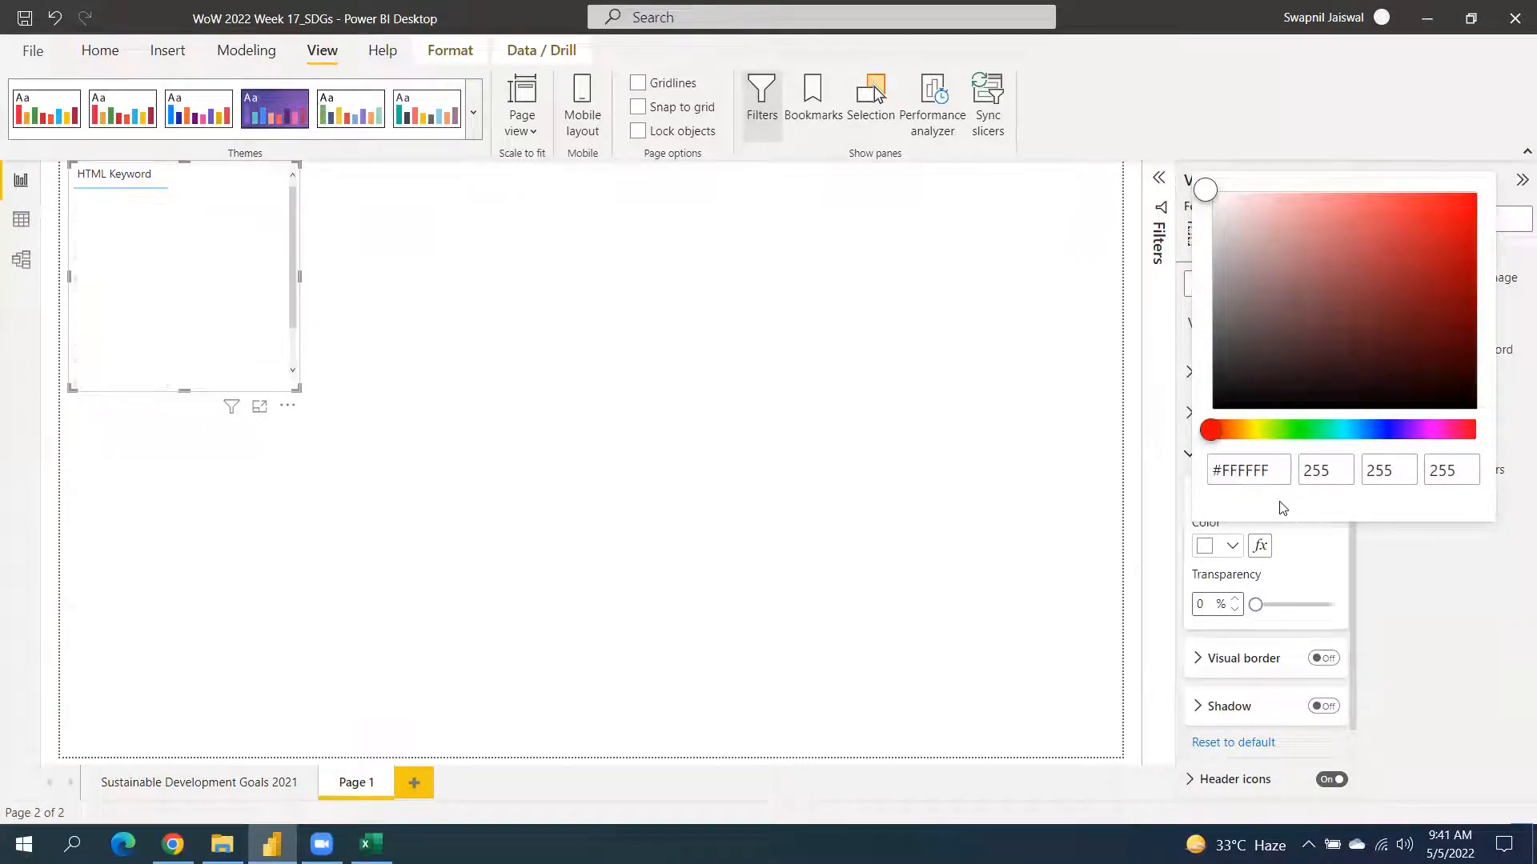
{"action": "left_click", "coordinate": [773, 366]}
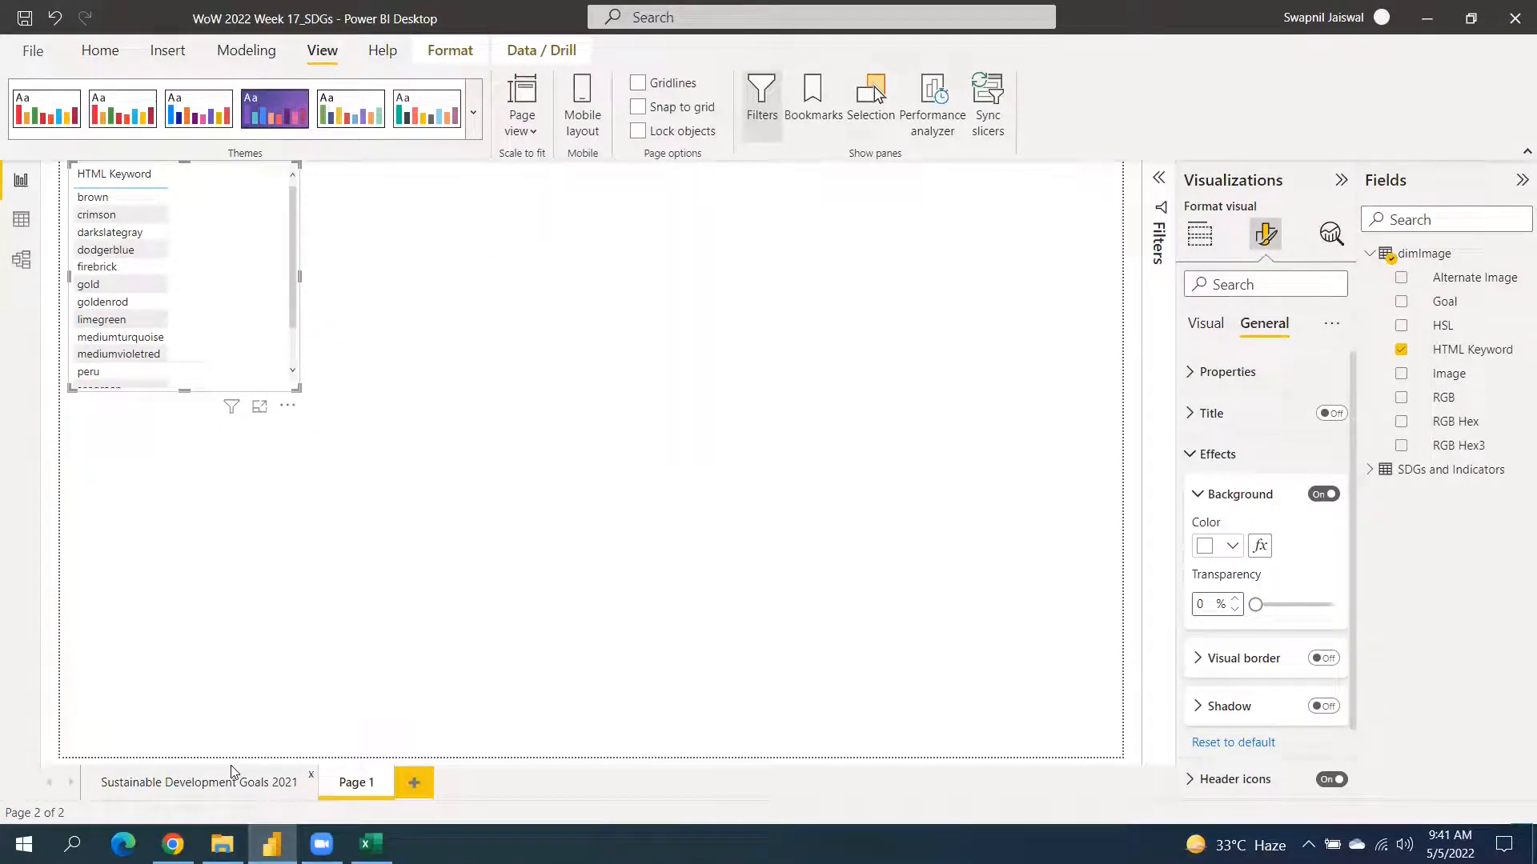
Check the Sustainable Development Goals 2021 page and inspect the RGB Hex, HTML Keyword and Image columns in the dimImage table data.
{"action": "left_click", "coordinate": [216, 790]}
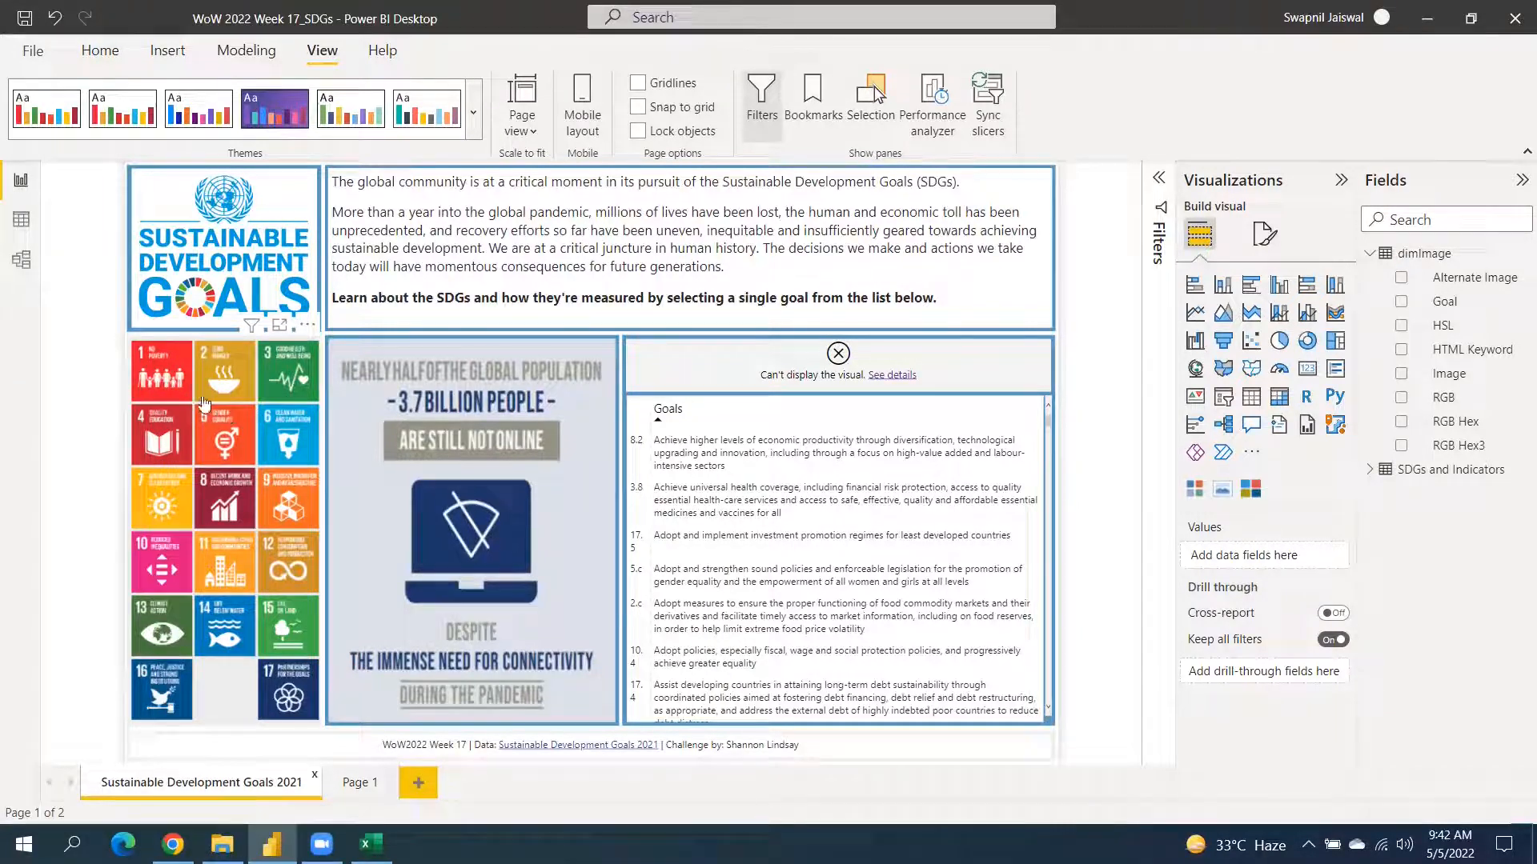
{"action": "left_click", "coordinate": [17, 222]}
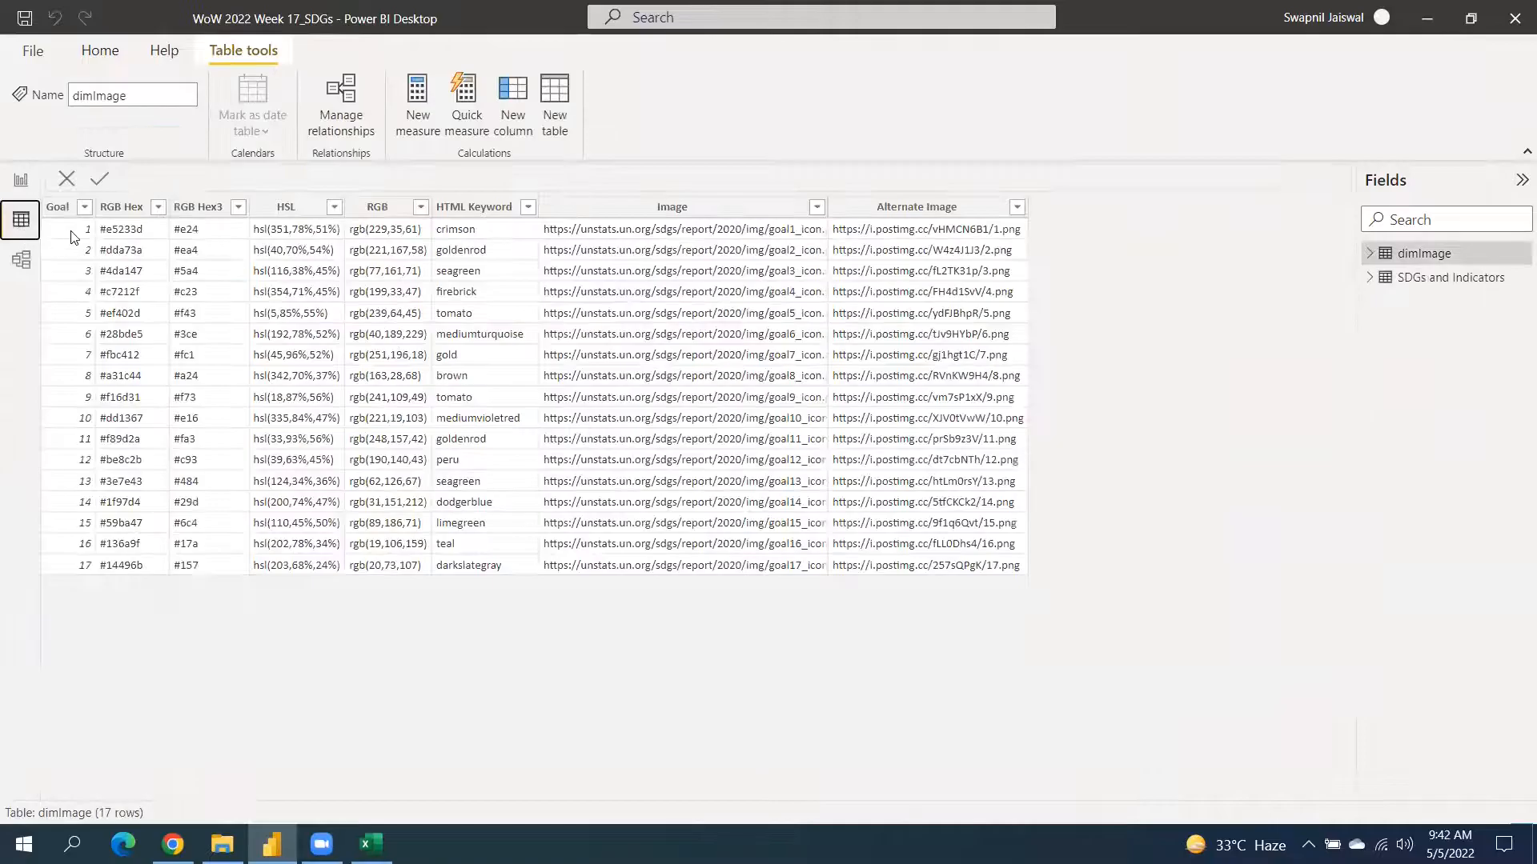
{"action": "left_click", "coordinate": [139, 215]}
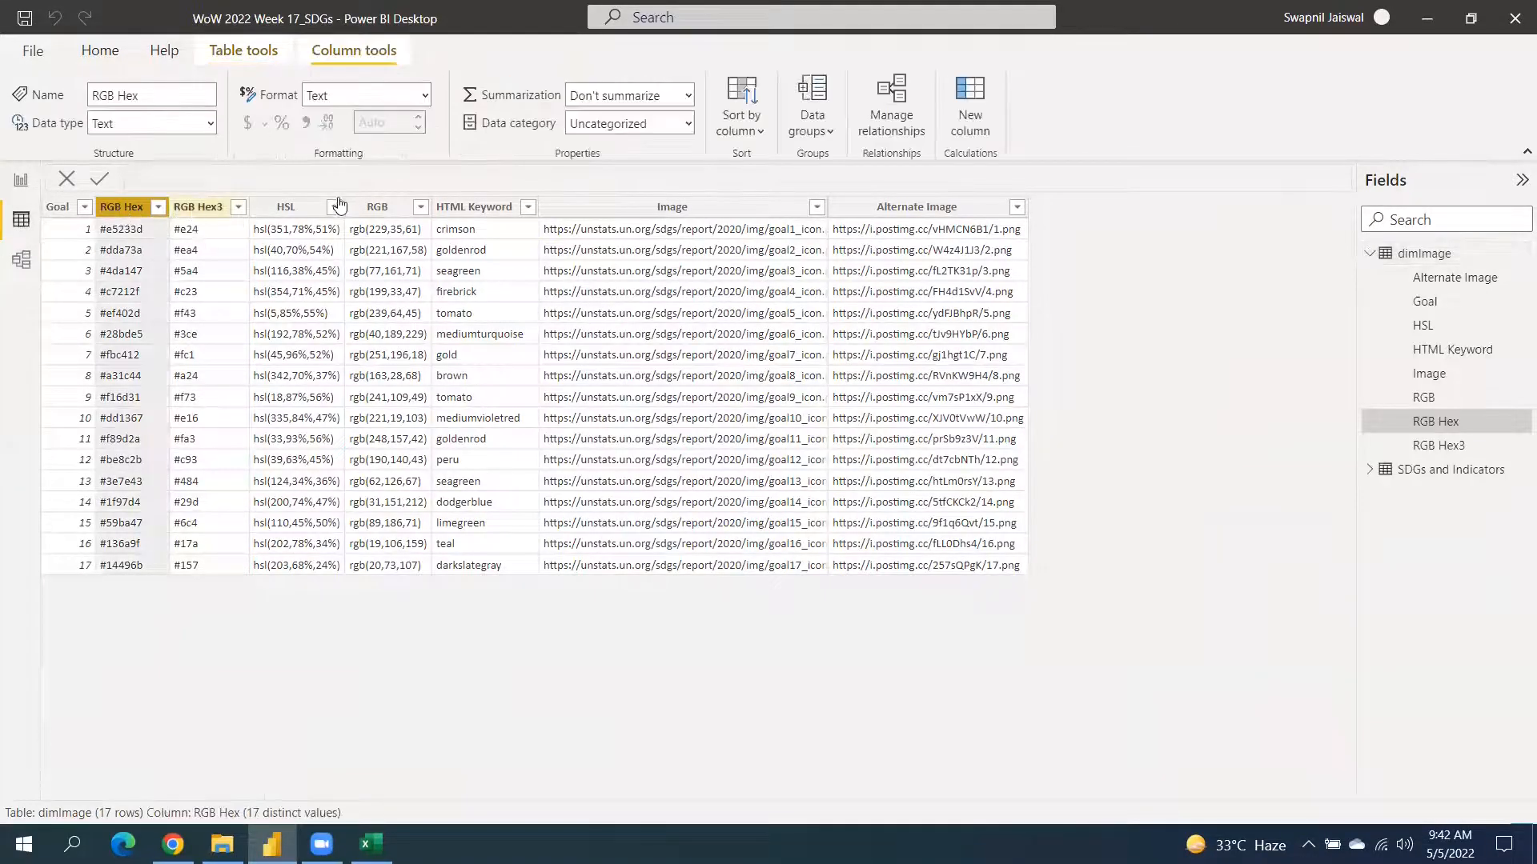
{"action": "left_click", "coordinate": [461, 209]}
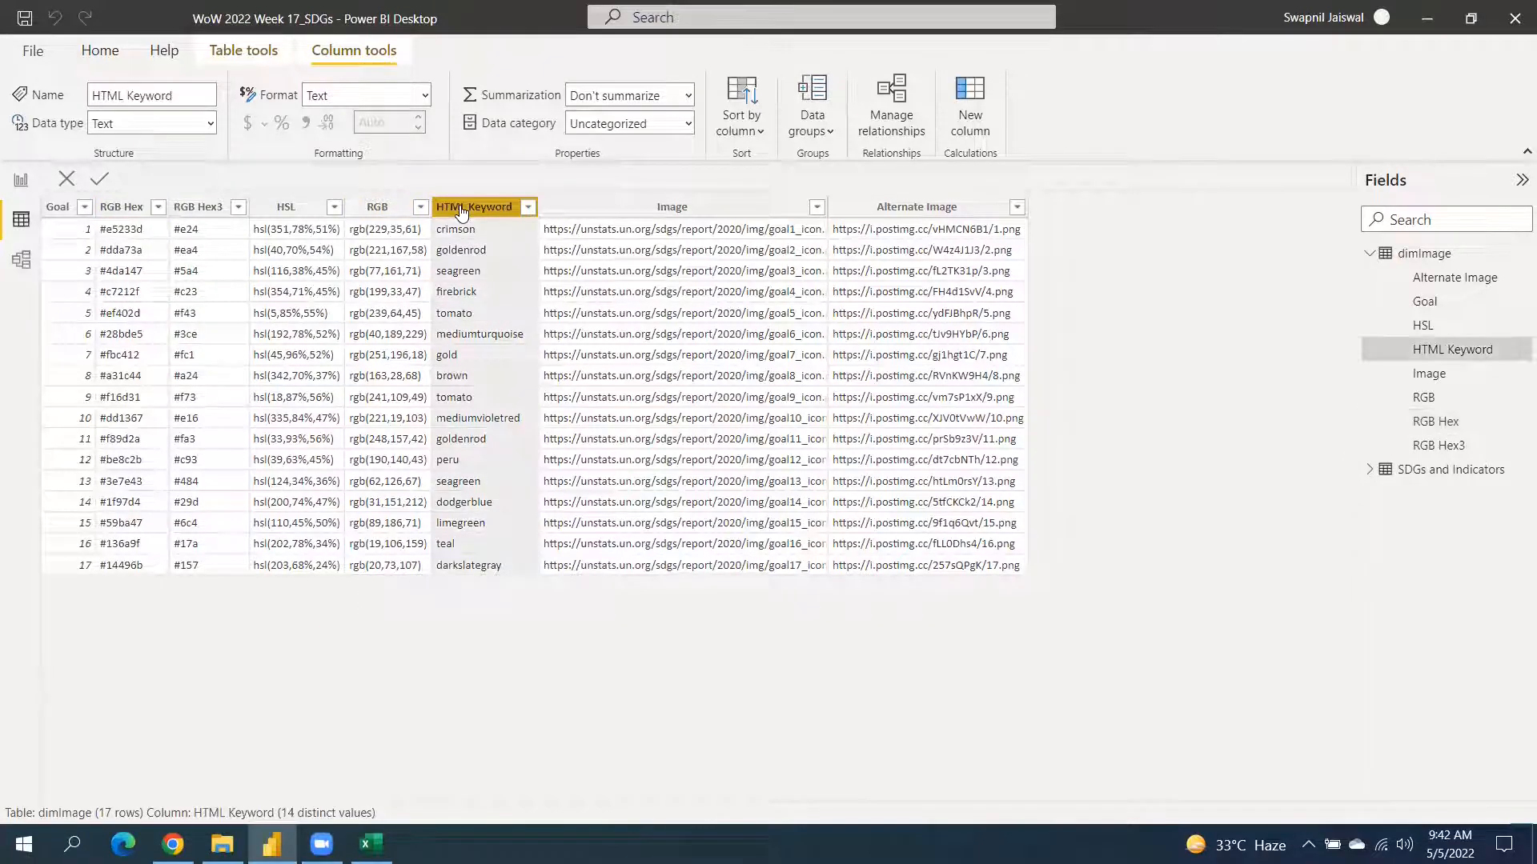
{"action": "left_click", "coordinate": [623, 212]}
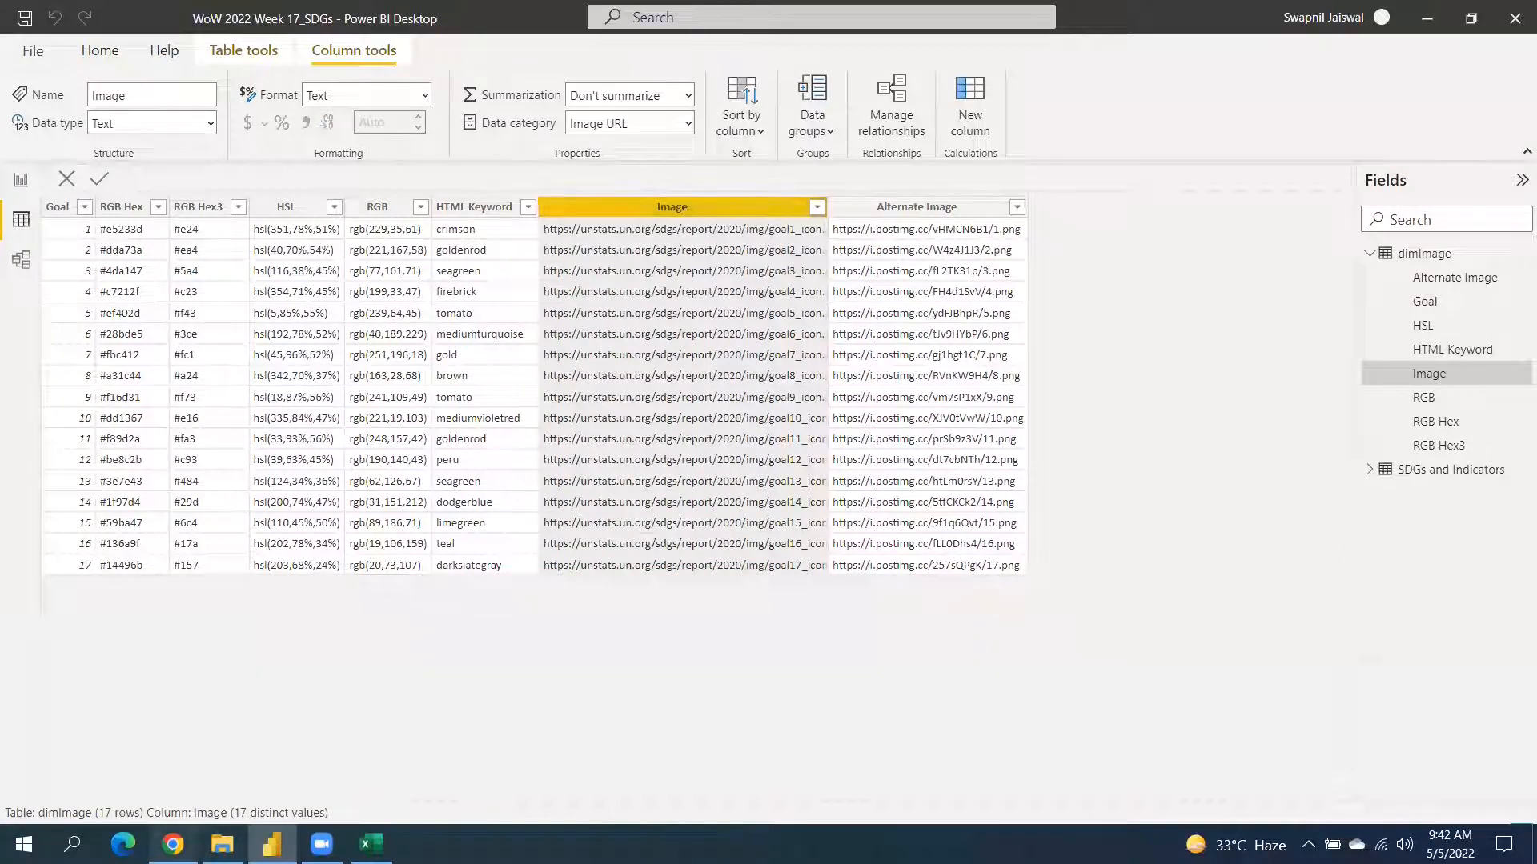
Switch to Chrome and open the SDG cover image from the E-Handbook home page in a new tab.
{"action": "left_click", "coordinate": [173, 844]}
{"action": "key", "text": "ctrl+shift+Tab"}
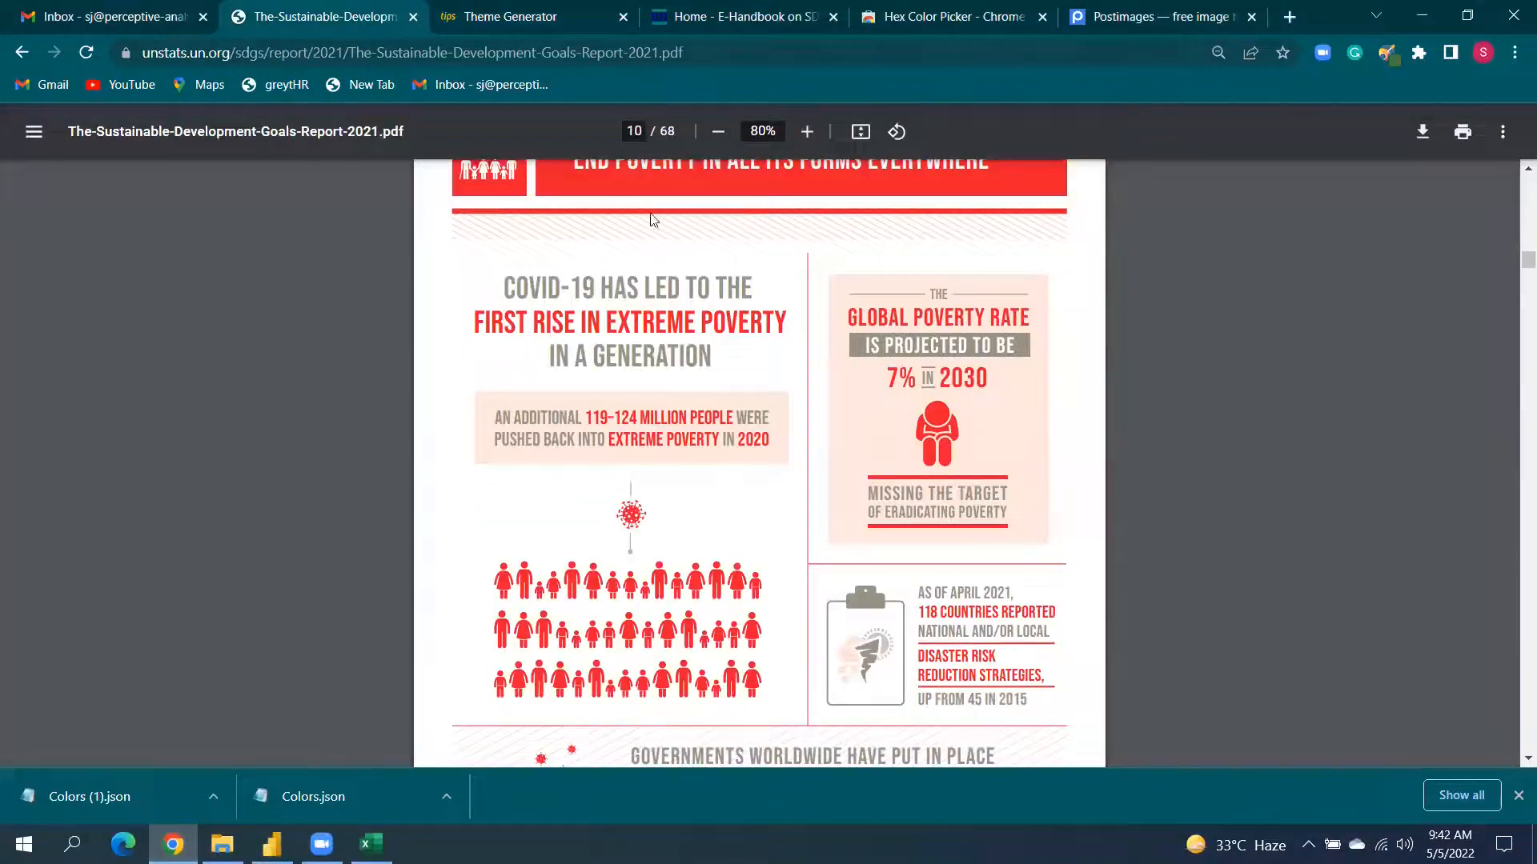
{"action": "left_click", "coordinate": [725, 32]}
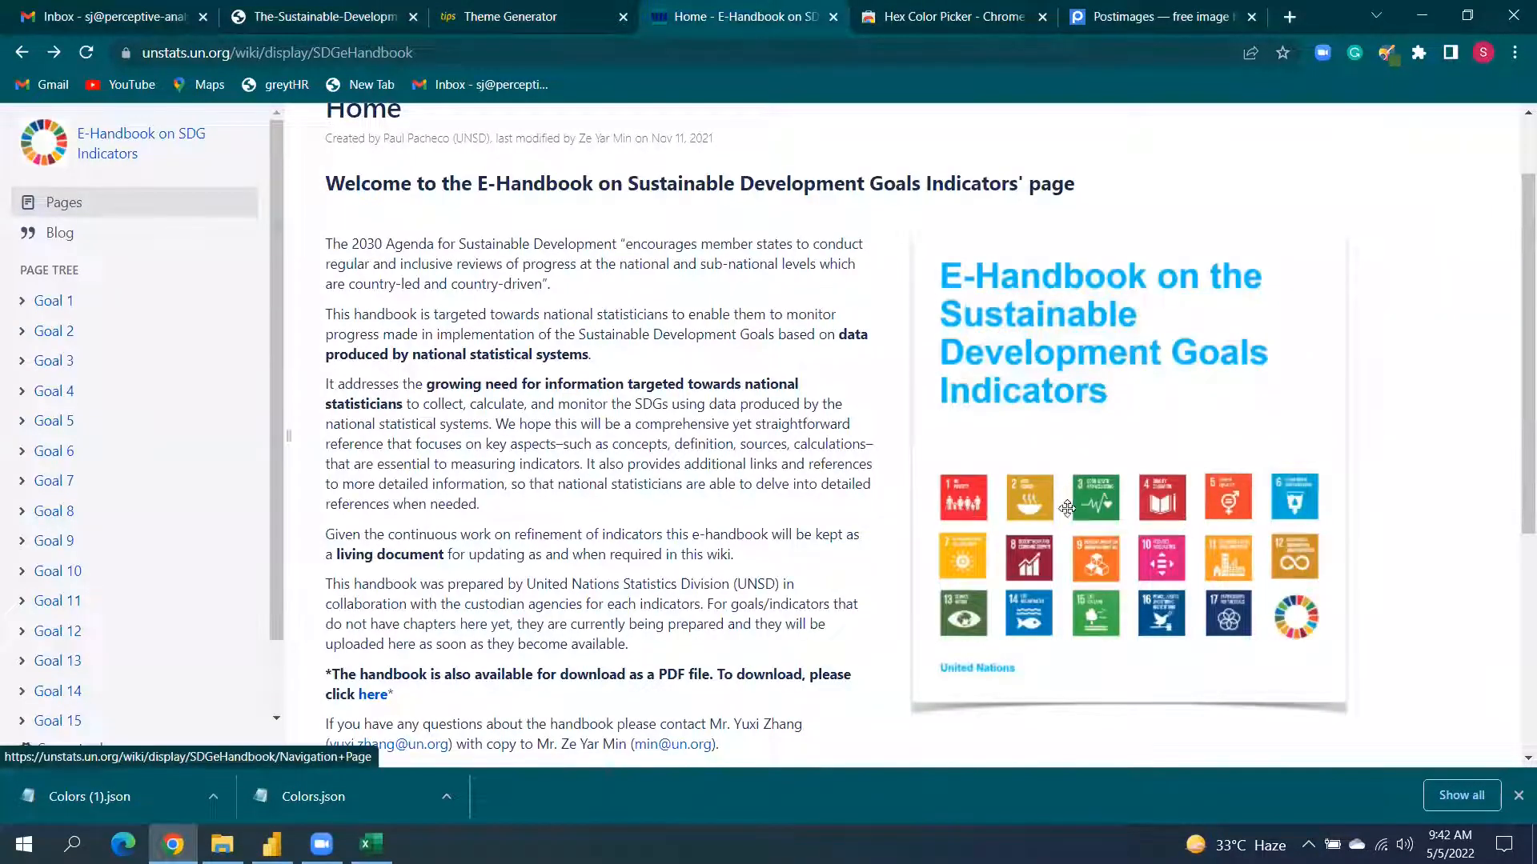
{"action": "right_click", "coordinate": [969, 504]}
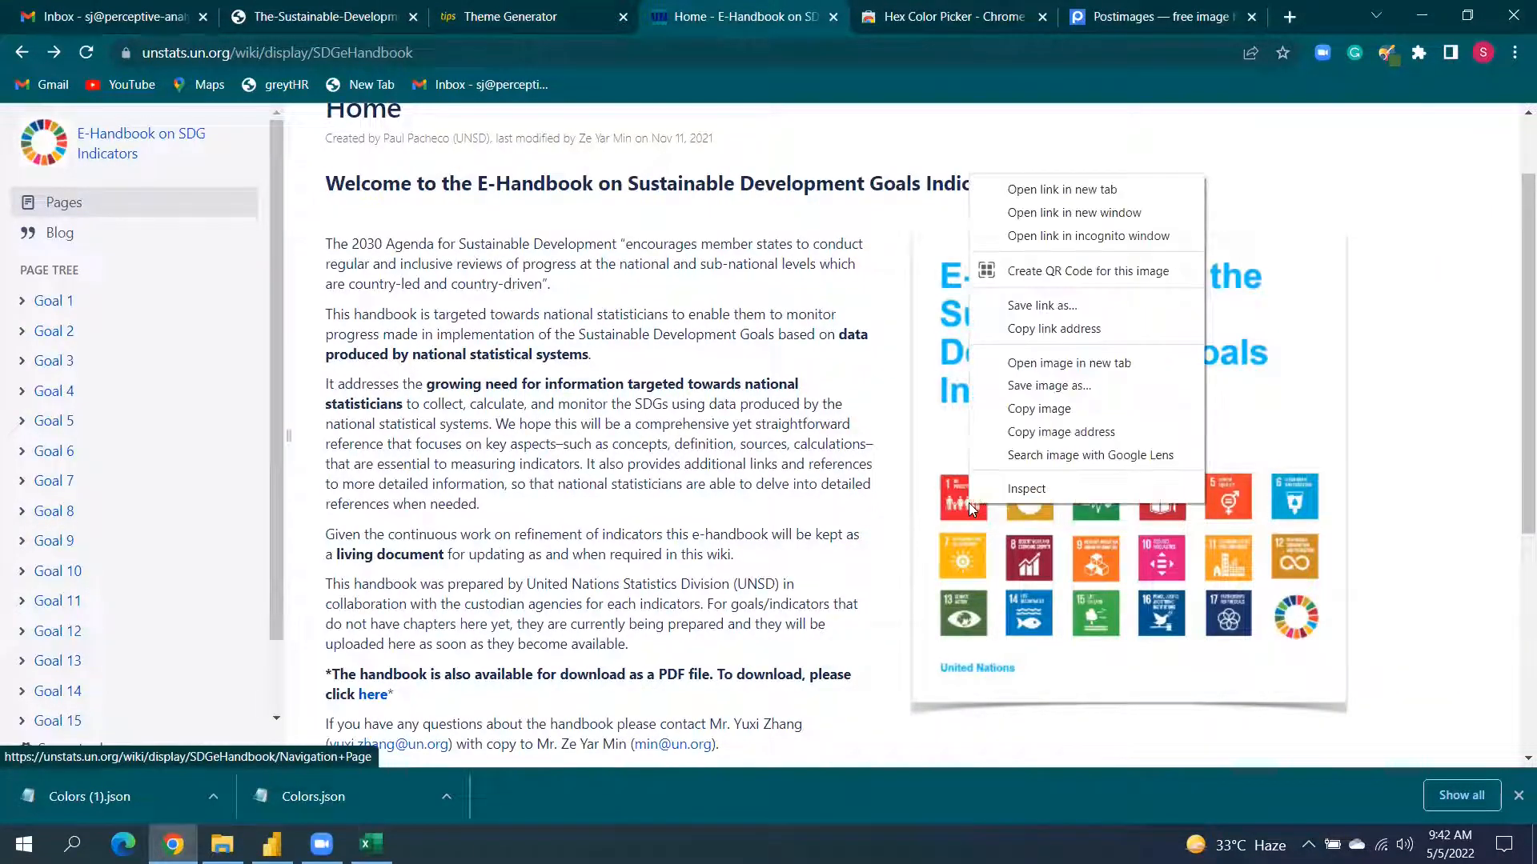
{"action": "left_click", "coordinate": [1051, 362]}
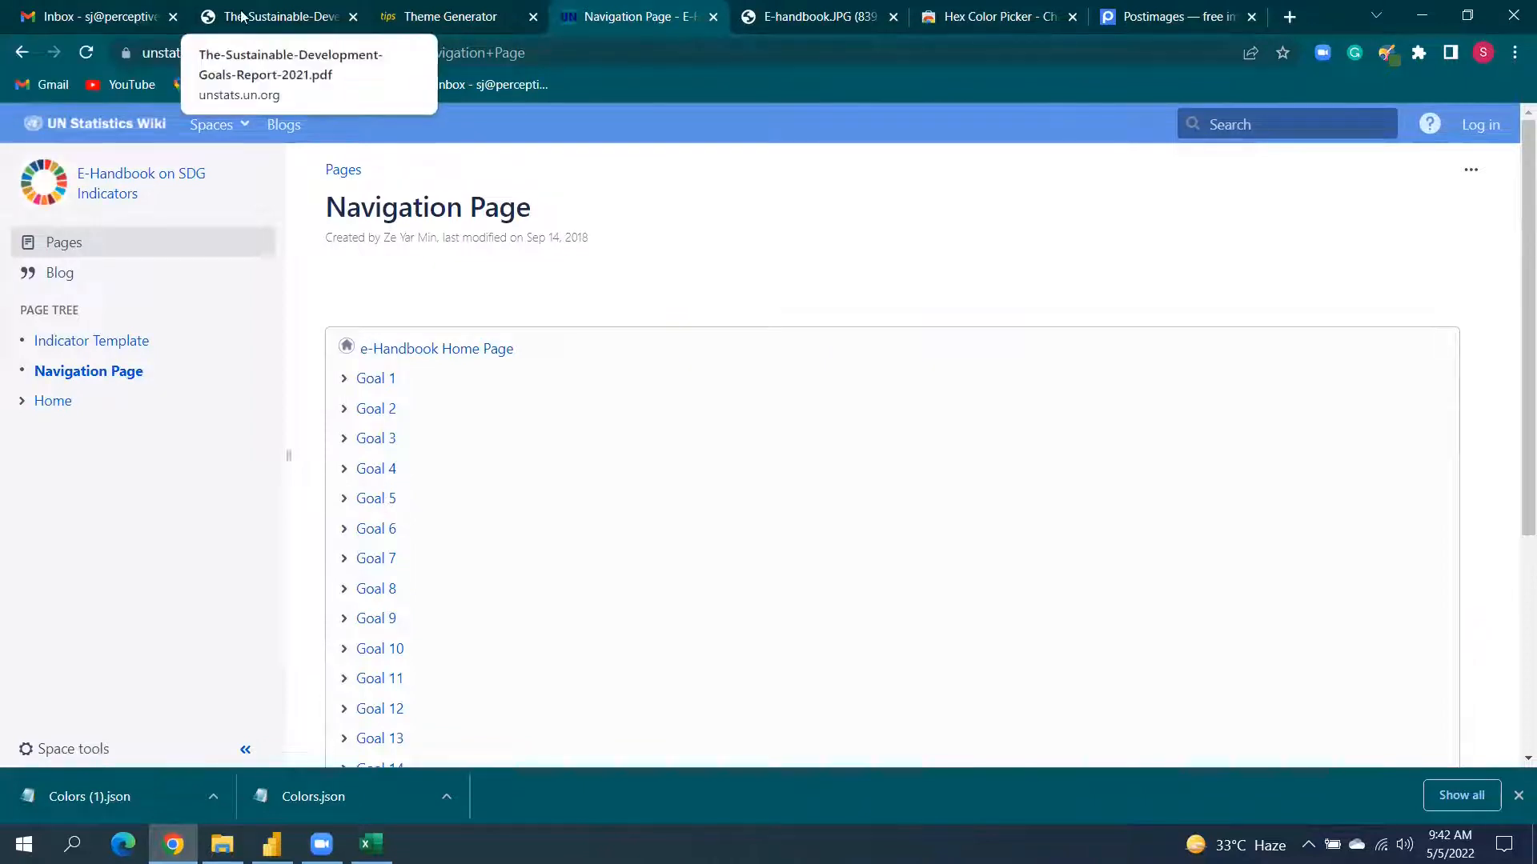
{"action": "left_click", "coordinate": [104, 18]}
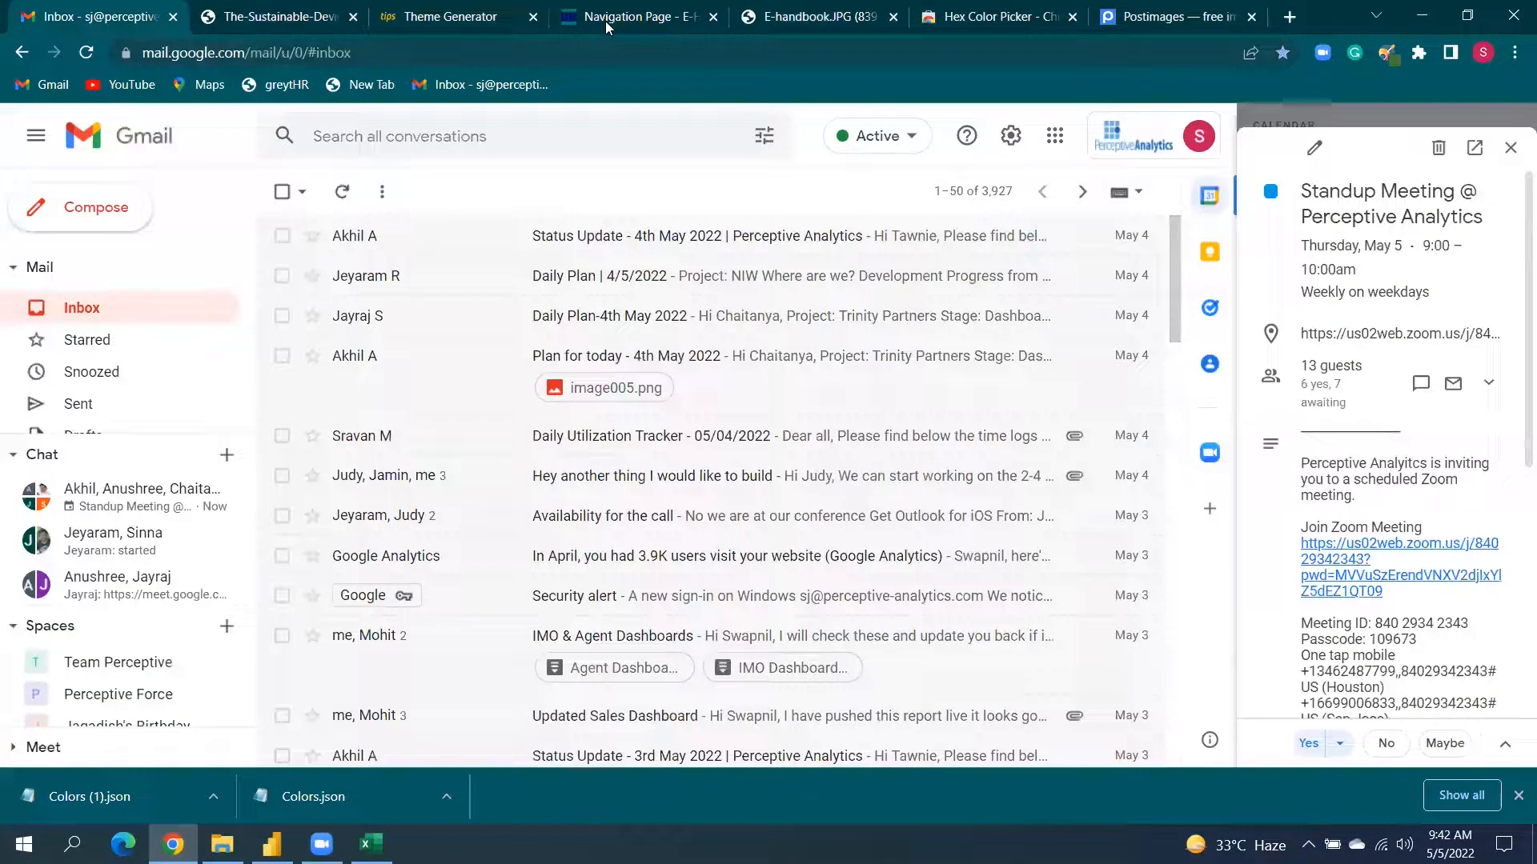
Examine the goal tiles on the E-Handbook cover image, close it and return to the E-Handbook home page.
{"action": "left_click", "coordinate": [841, 24]}
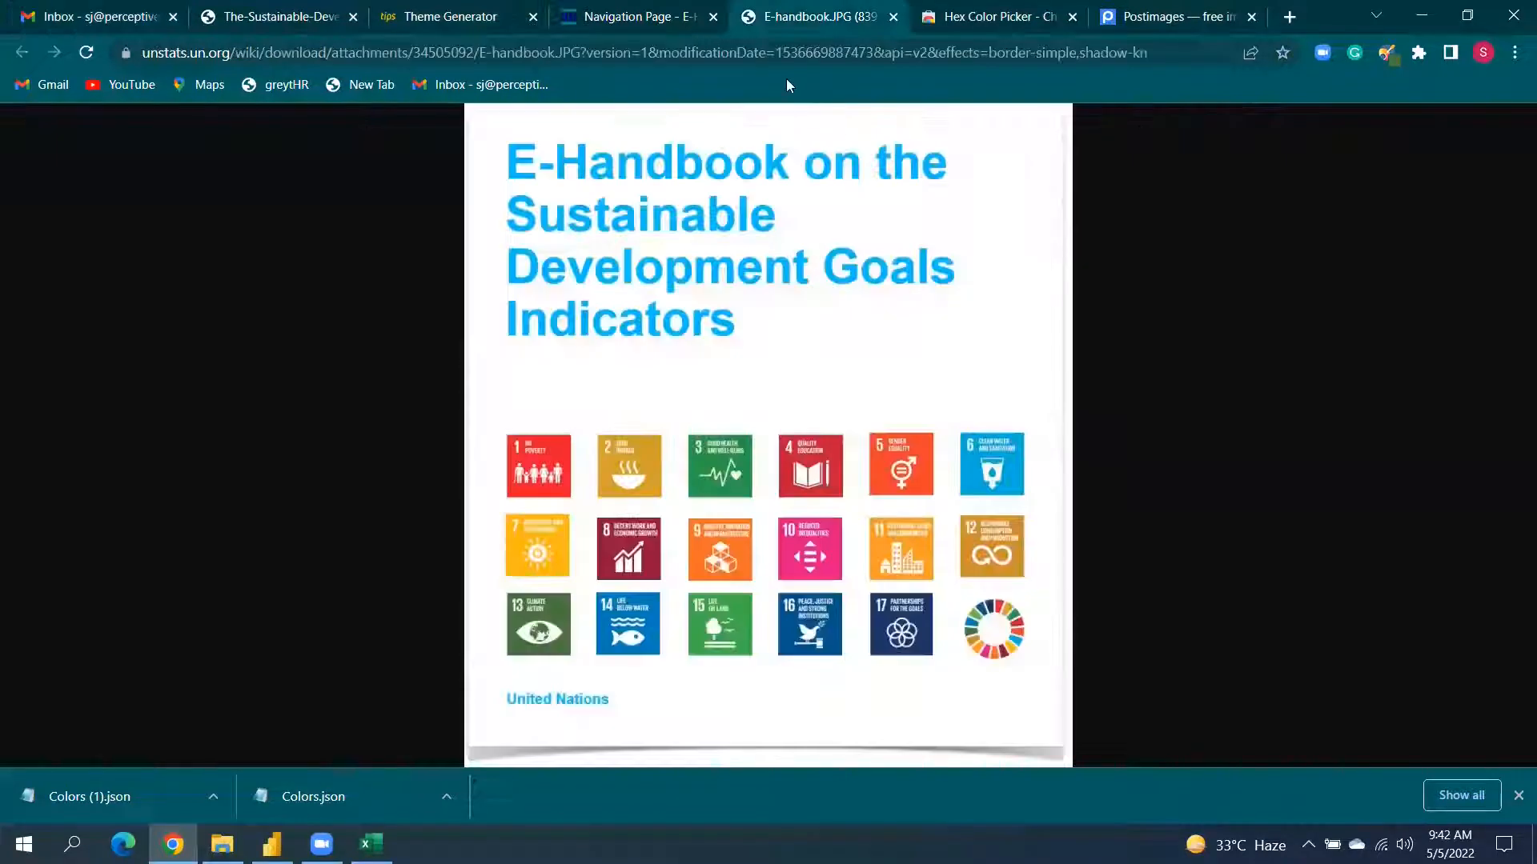
{"action": "left_click", "coordinate": [554, 467]}
{"action": "left_click", "coordinate": [458, 419]}
{"action": "left_click", "coordinate": [893, 17]}
{"action": "left_click", "coordinate": [661, 30]}
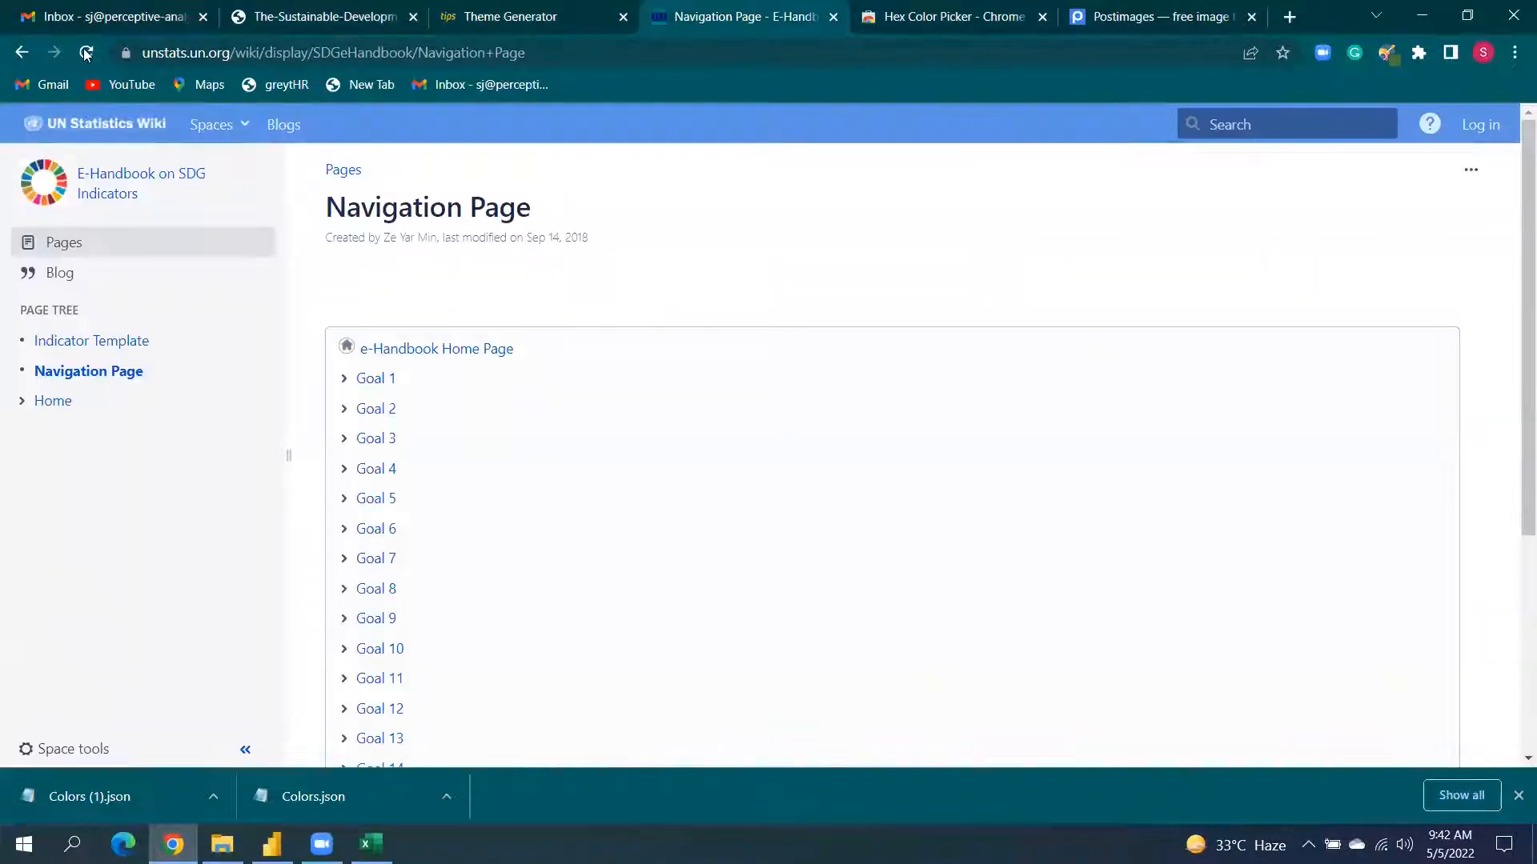
{"action": "left_click", "coordinate": [21, 53]}
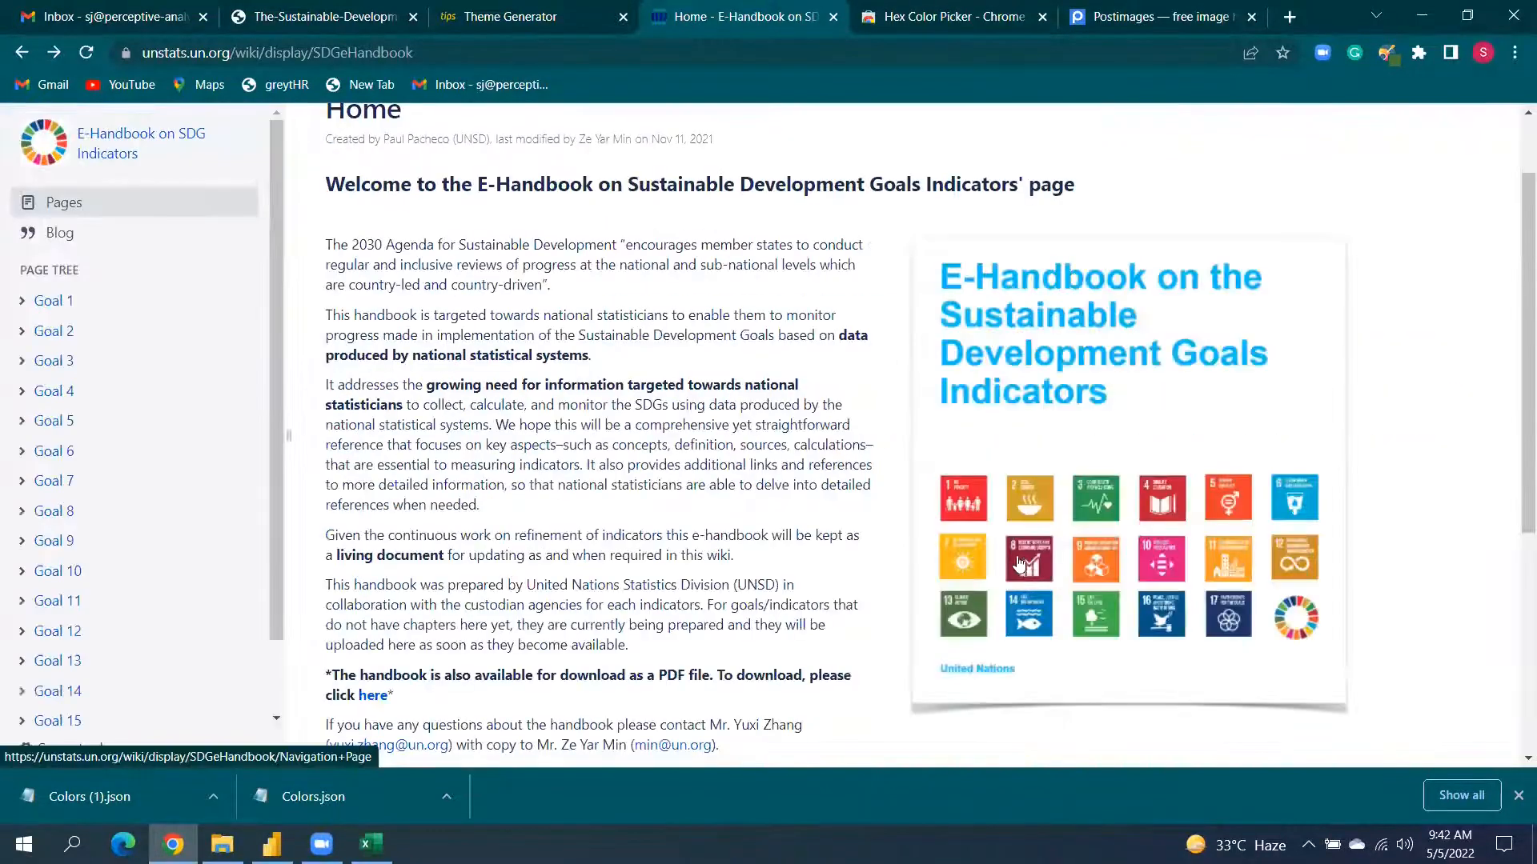
Open the SDG cover image from the home page in a new tab, view it and close that tab.
{"action": "right_click", "coordinate": [965, 504]}
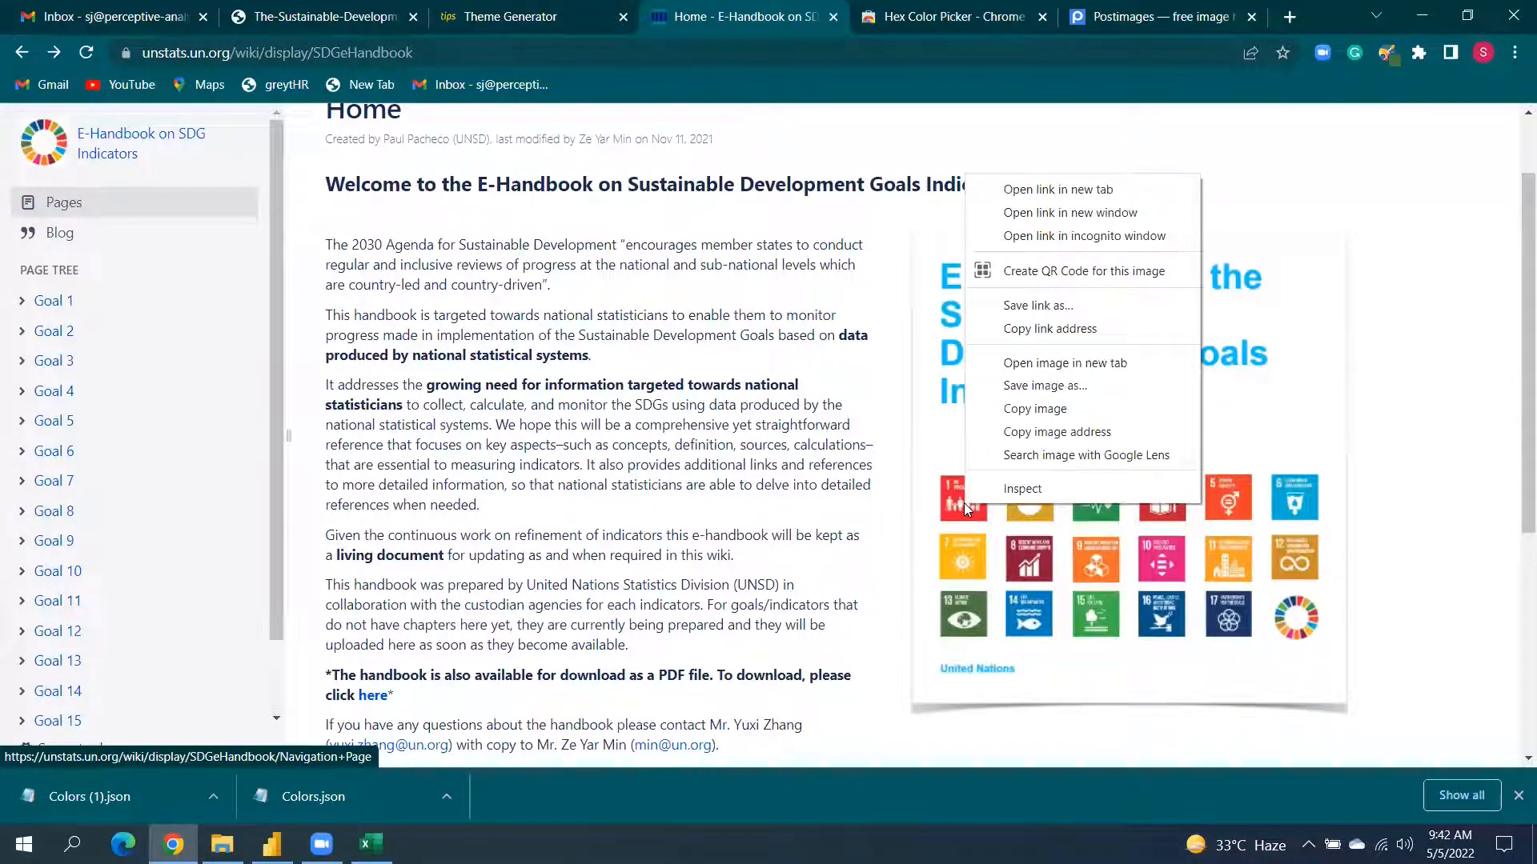
{"action": "left_click", "coordinate": [1096, 364]}
{"action": "left_click", "coordinate": [835, 10]}
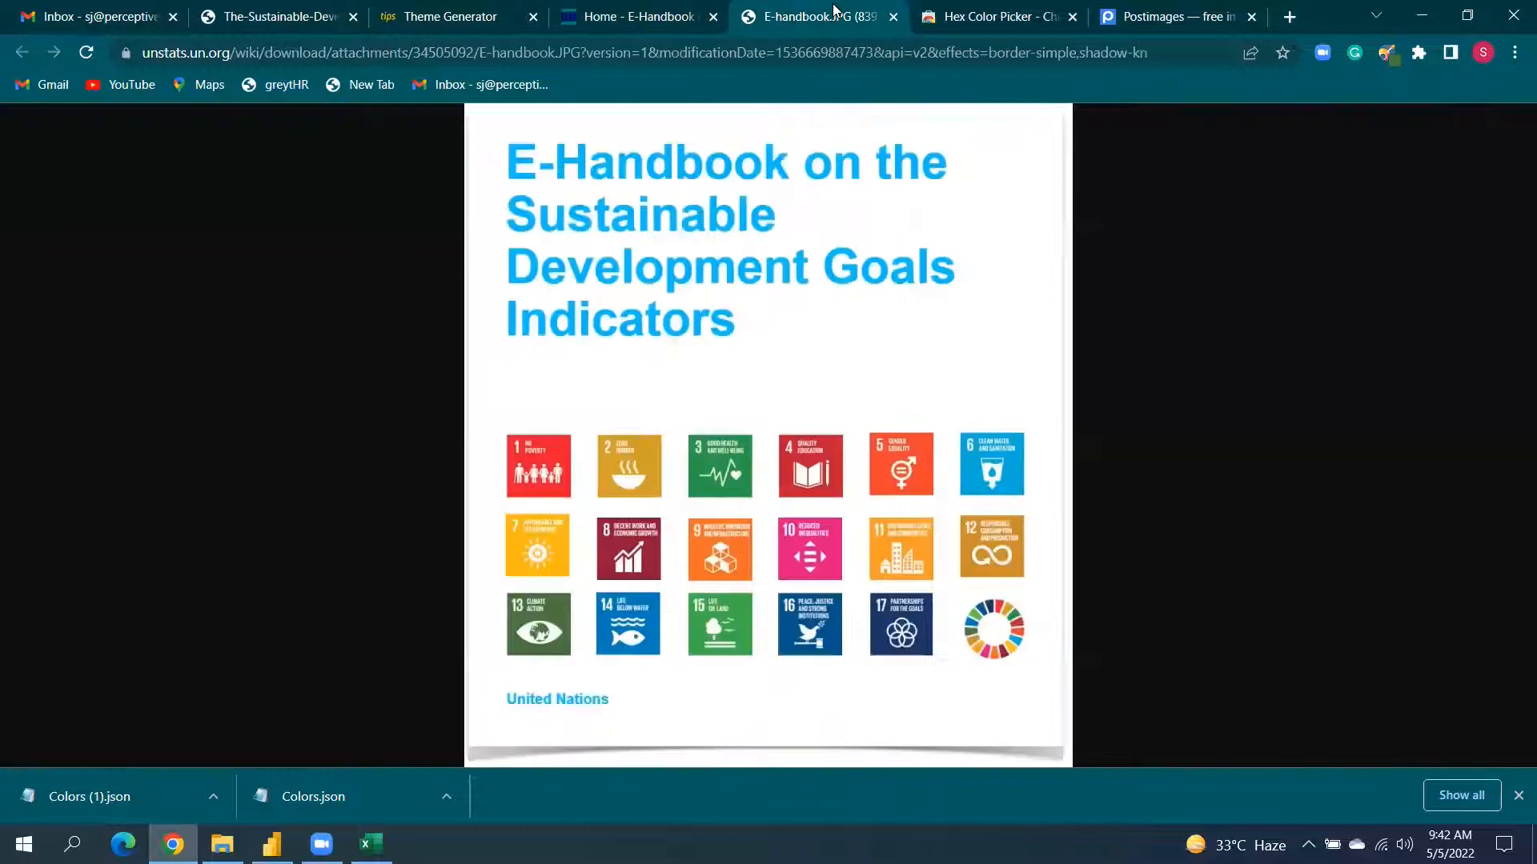
{"action": "left_click", "coordinate": [893, 17]}
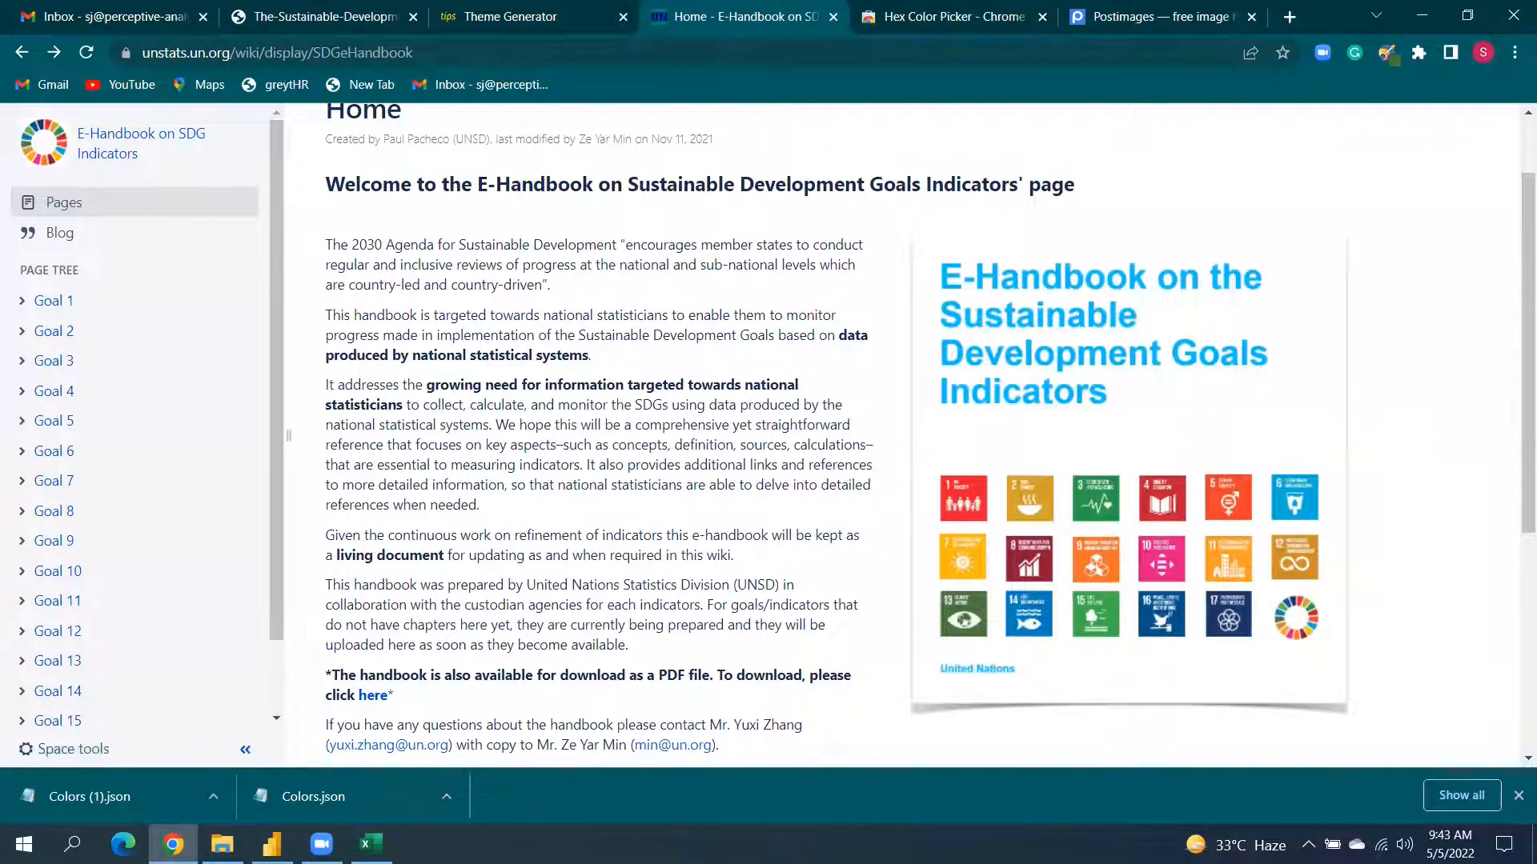
Switch to Excel to check the exported colour code table, and return to the E-Handbook page in Chrome.
{"action": "left_click", "coordinate": [371, 845]}
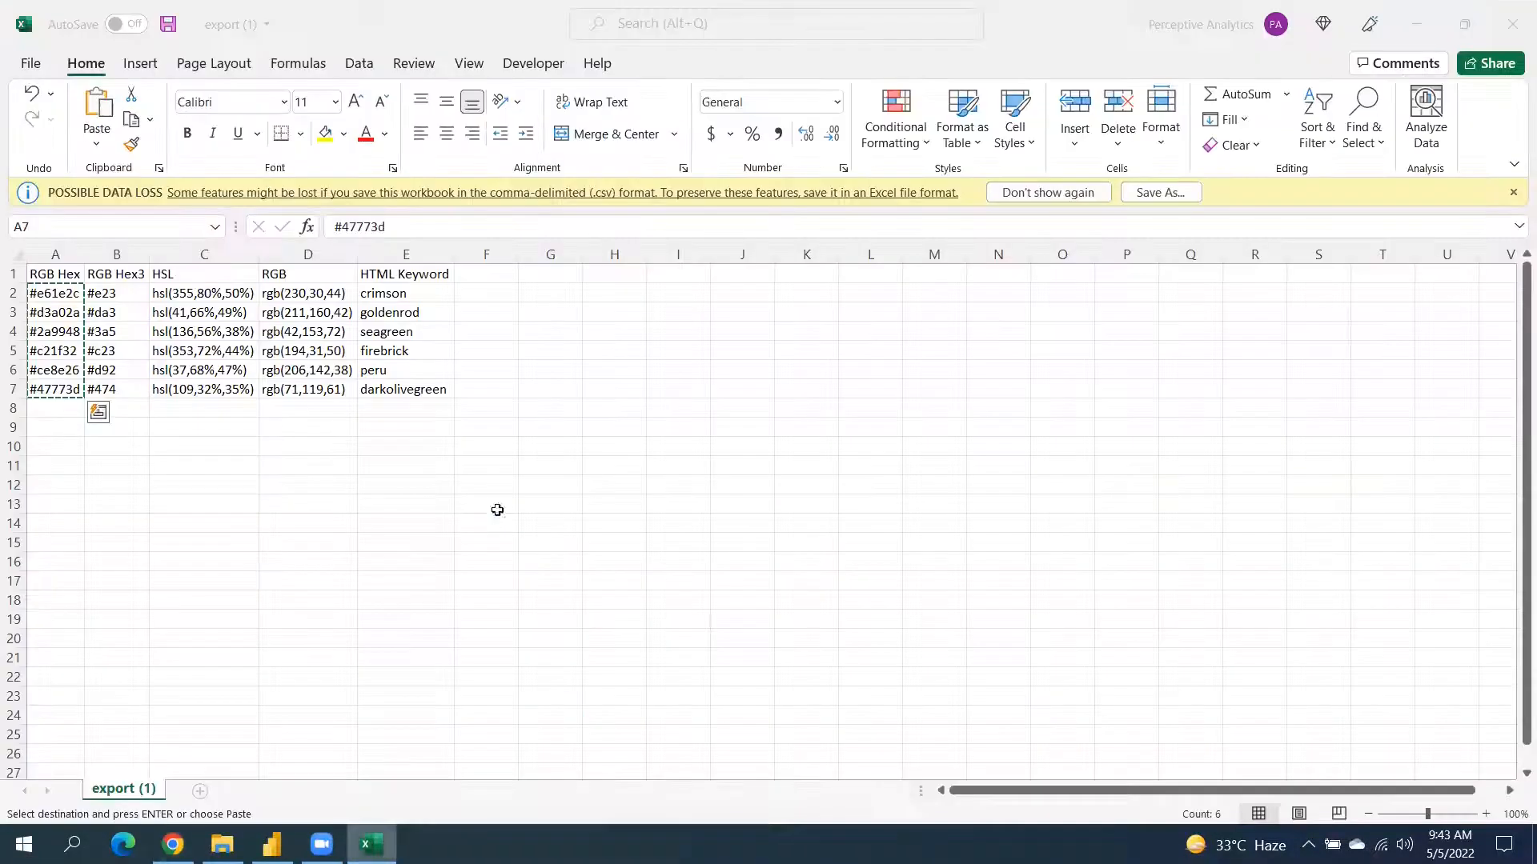
{"action": "left_click", "coordinate": [499, 270]}
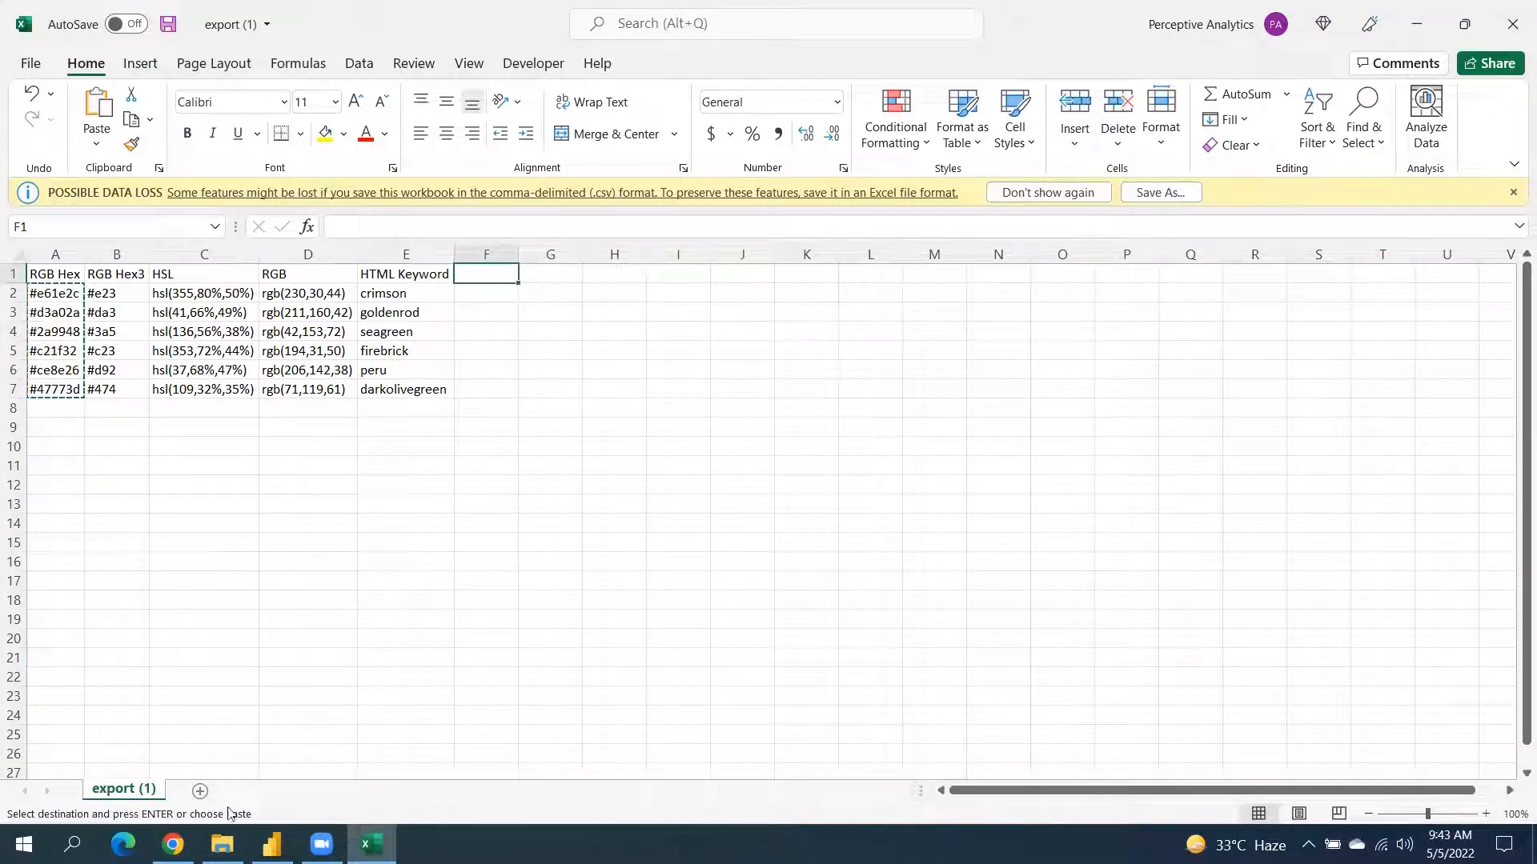
{"action": "left_click", "coordinate": [173, 844]}
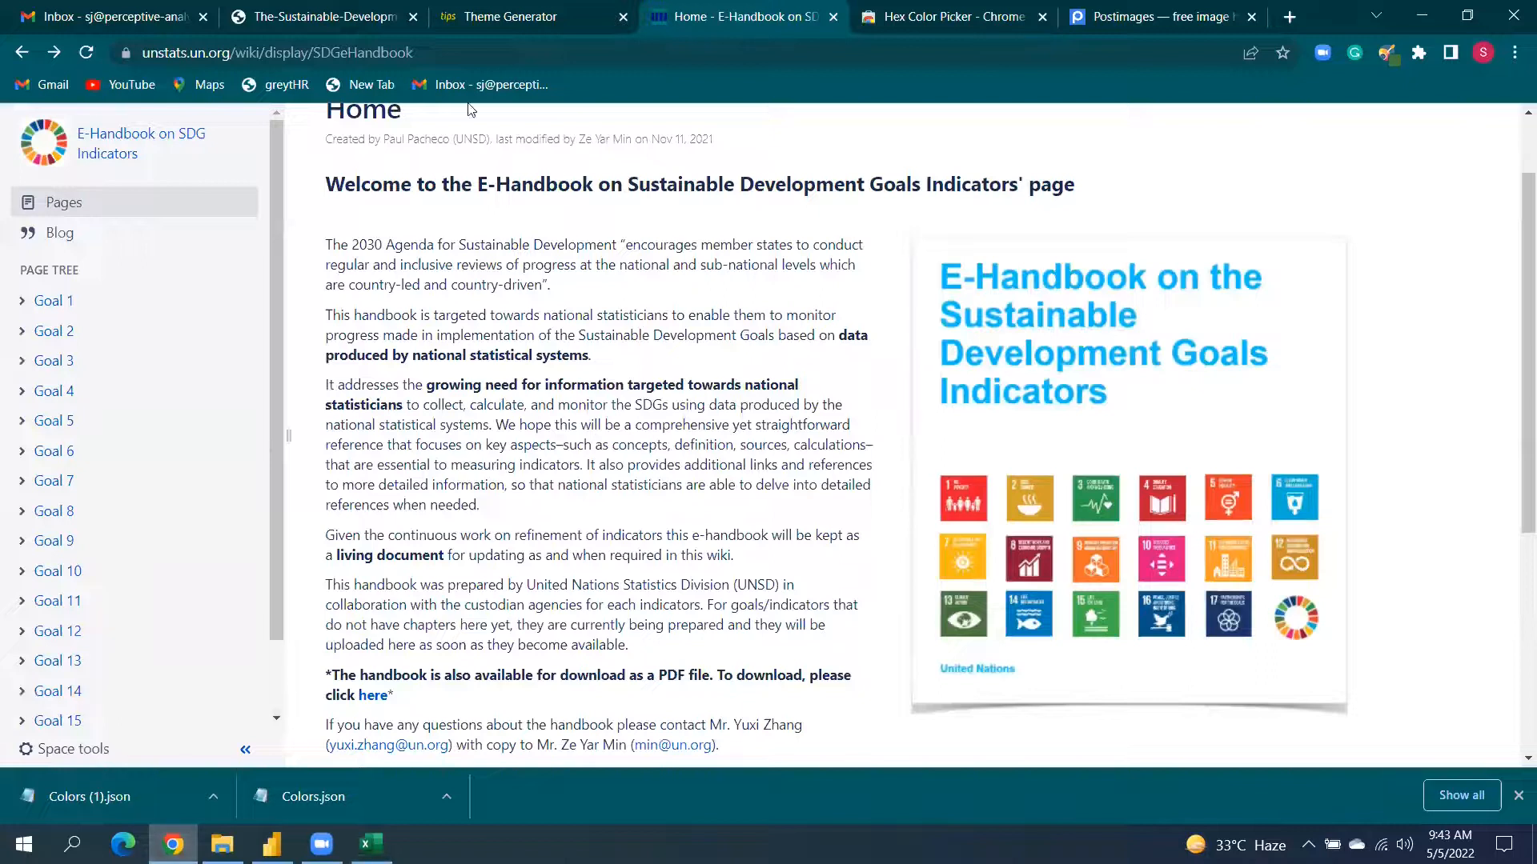
Switch to Power BI and check the data category of the Image, HTML Keyword and Alternate Image columns in dimImage.
{"action": "left_click", "coordinate": [272, 844]}
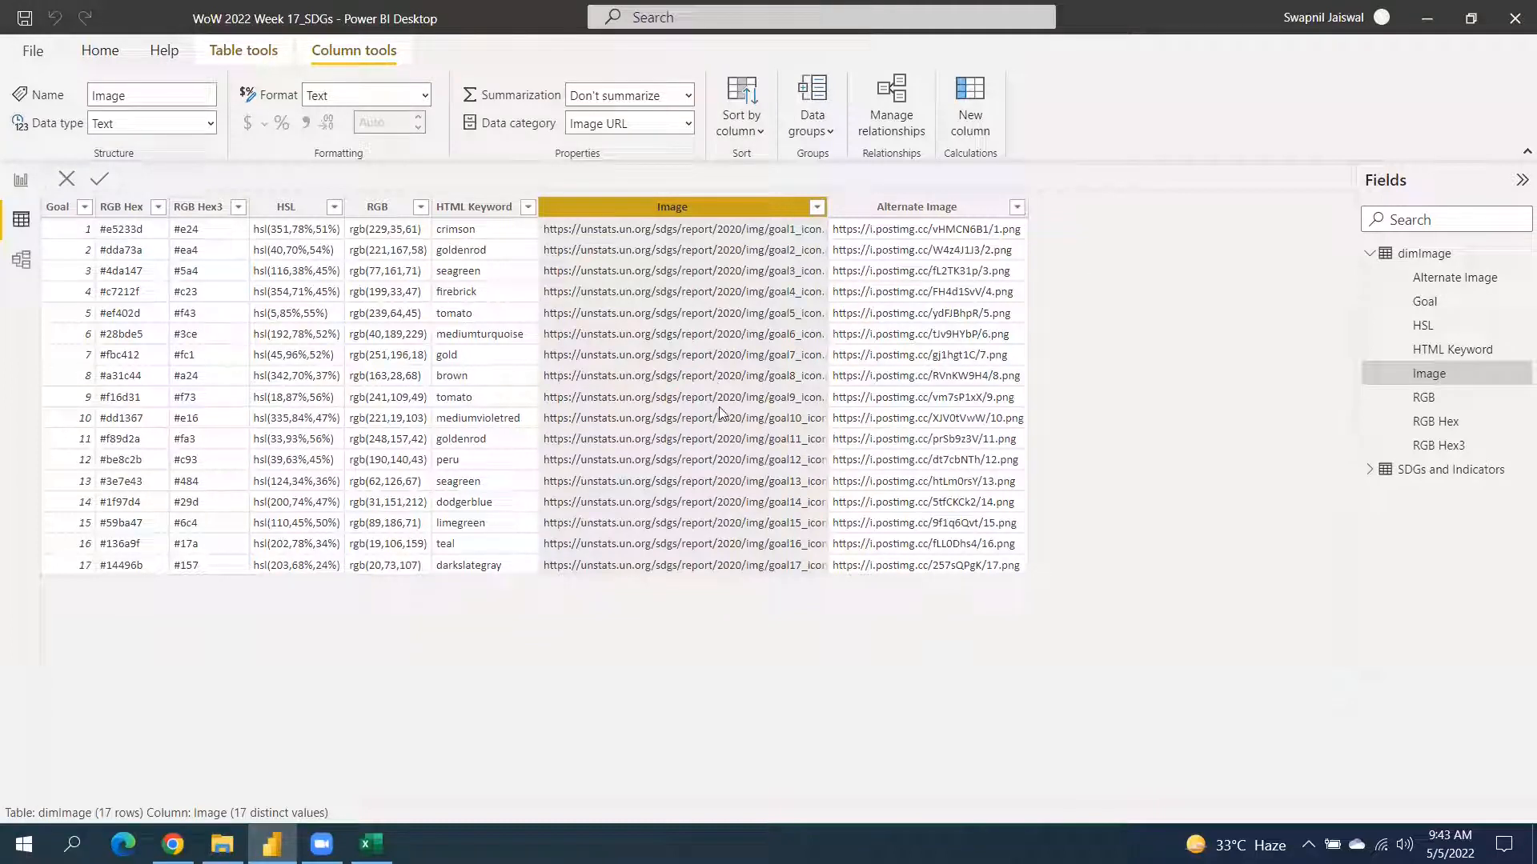
{"action": "left_click", "coordinate": [688, 124]}
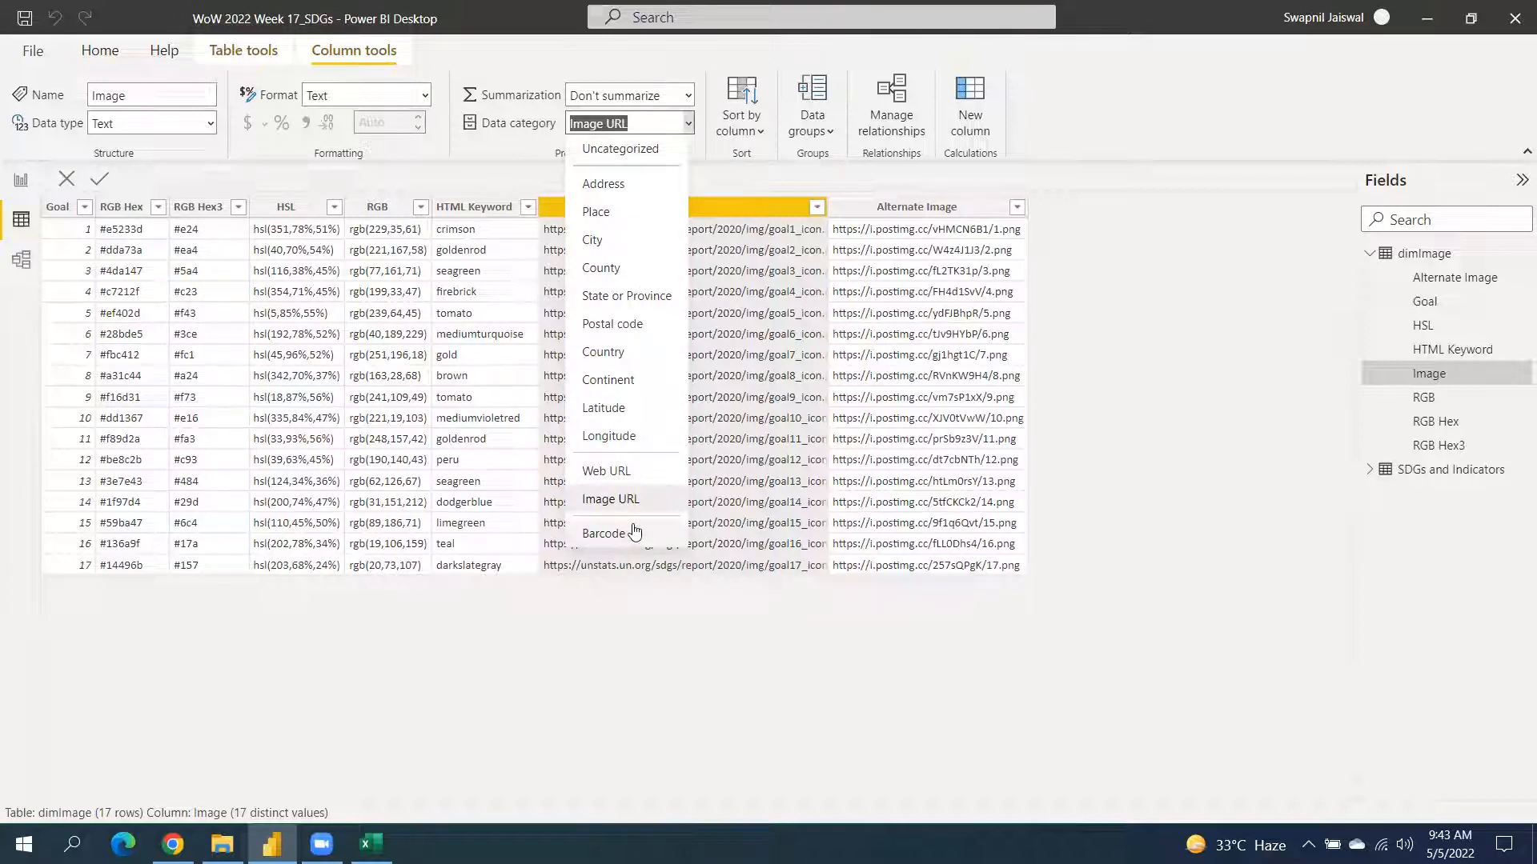
{"action": "left_click", "coordinate": [486, 208]}
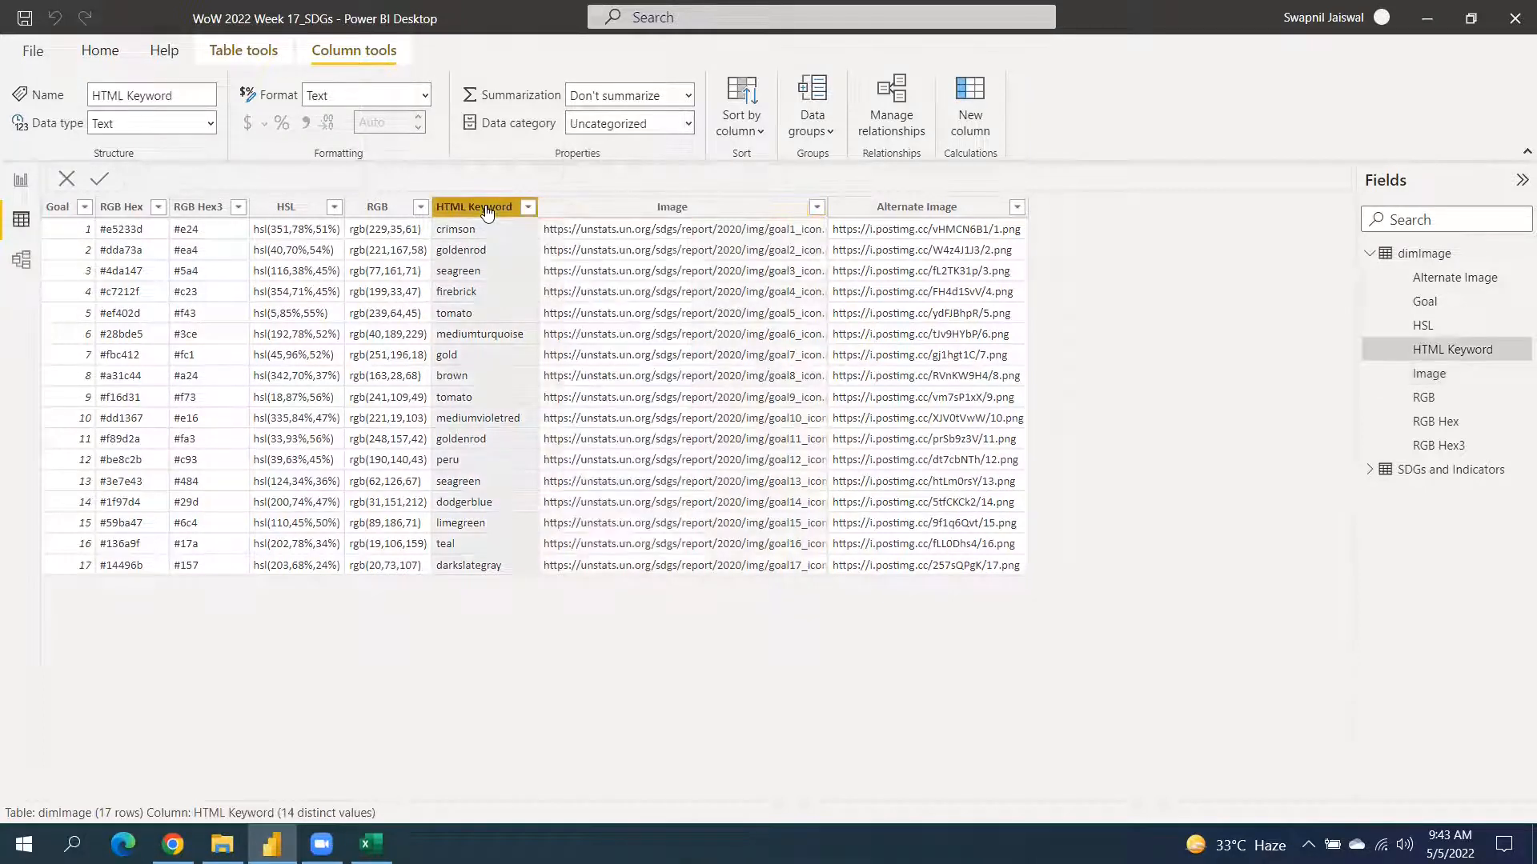
{"action": "left_click", "coordinate": [661, 208]}
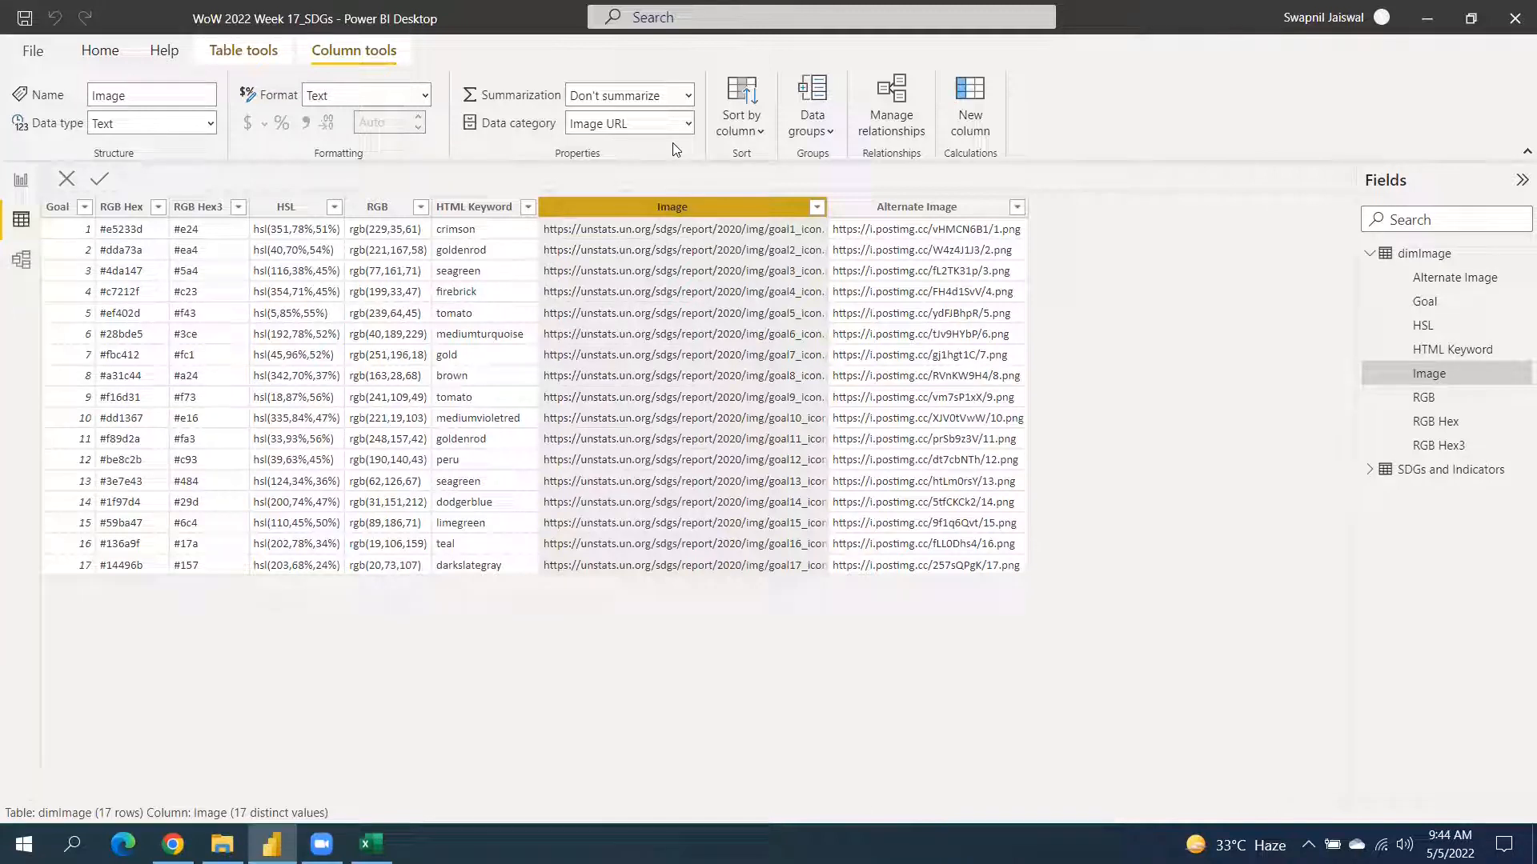
{"action": "left_click", "coordinate": [943, 210]}
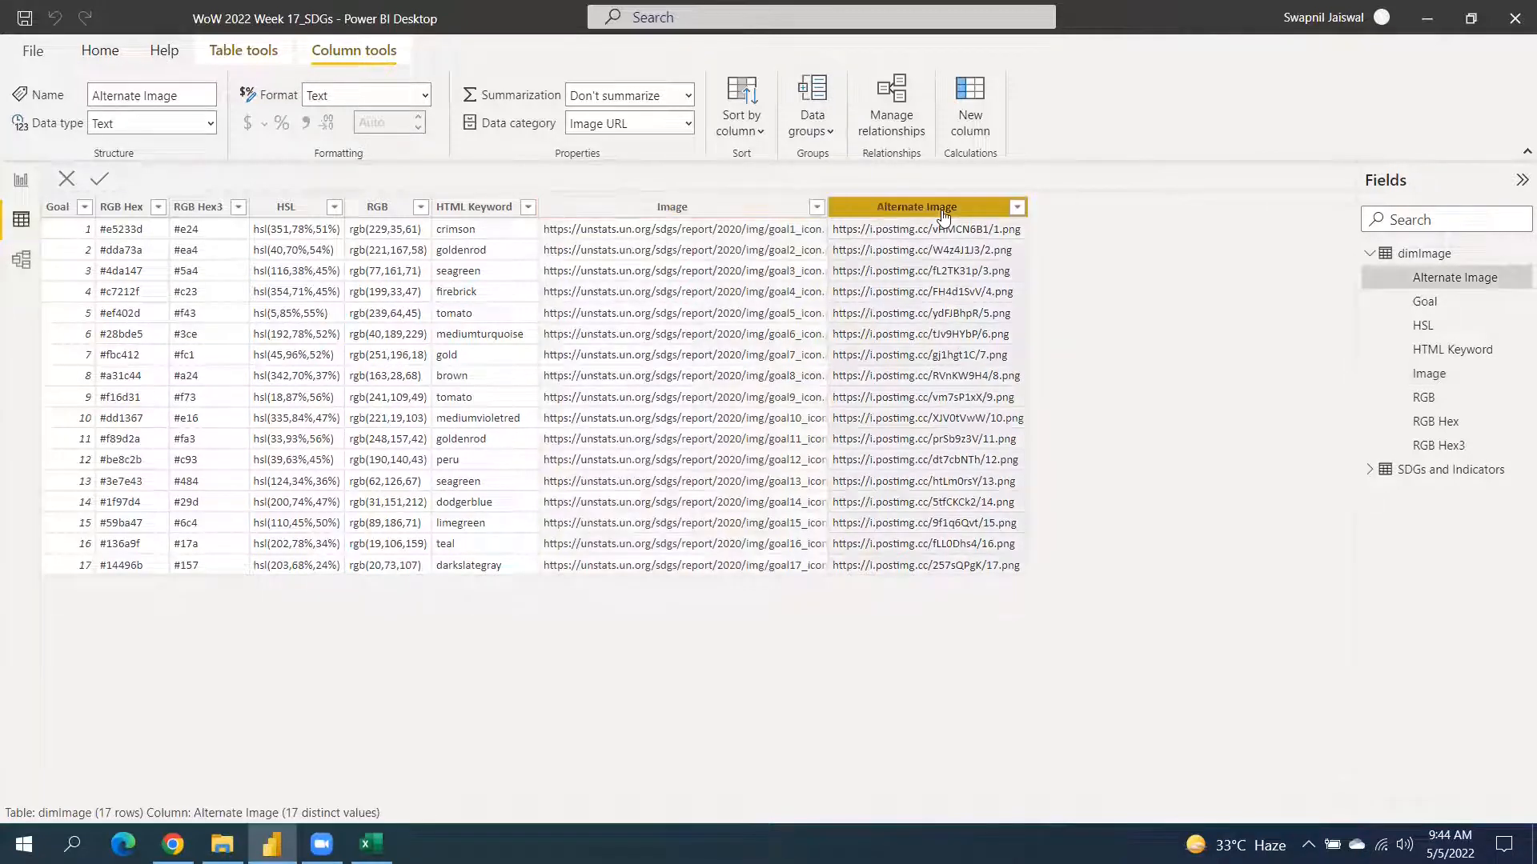
Select the goal 3 tile on the Sustainable Development Goals 2021 page and check the matching infographic and targets.
{"action": "left_click", "coordinate": [22, 182]}
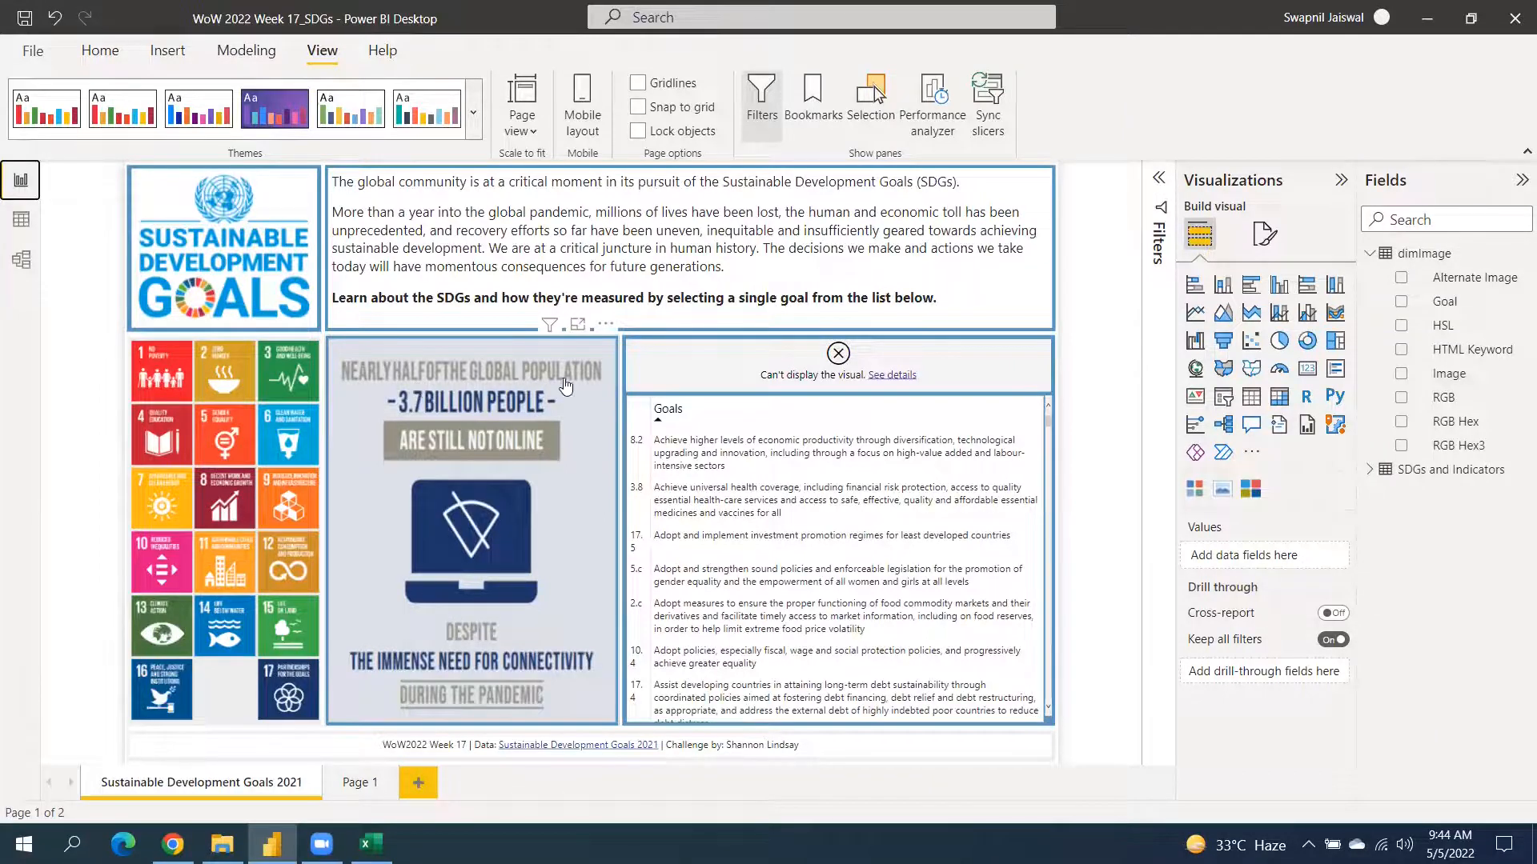
{"action": "left_click", "coordinate": [295, 389]}
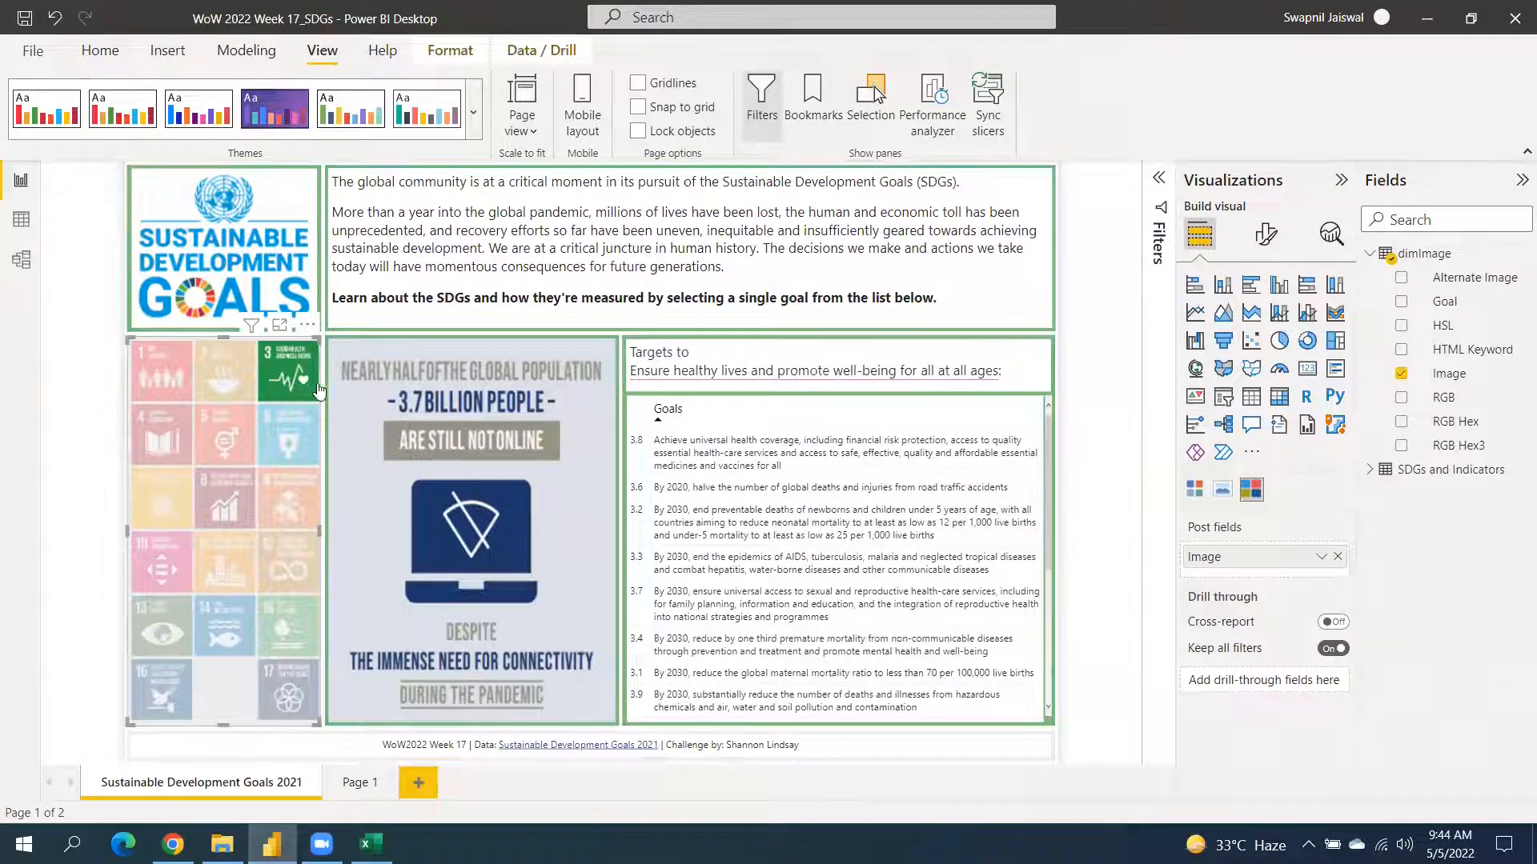
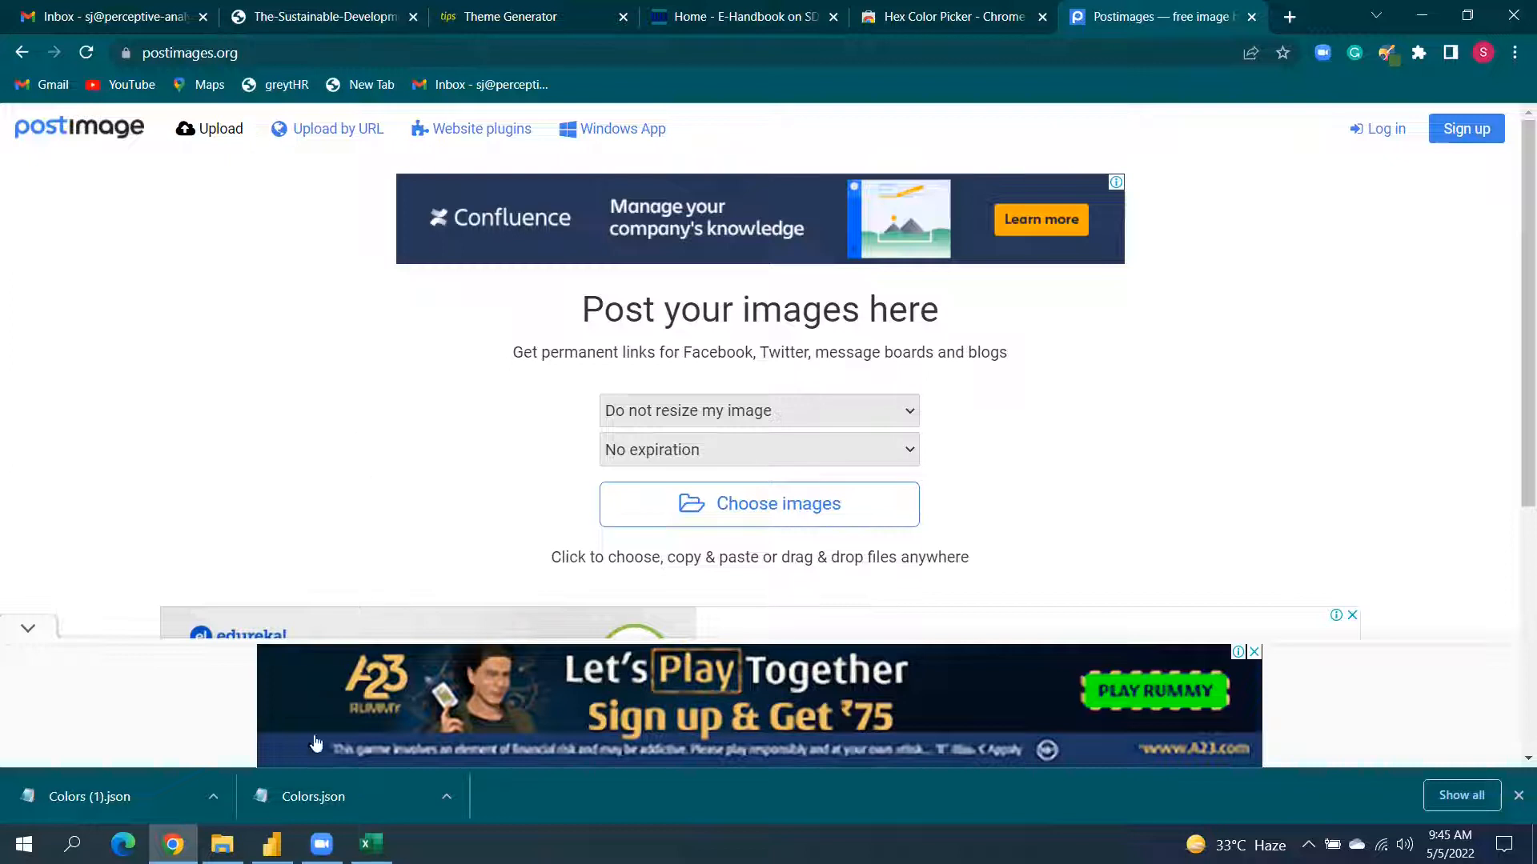
{"action": "left_click", "coordinate": [272, 844]}
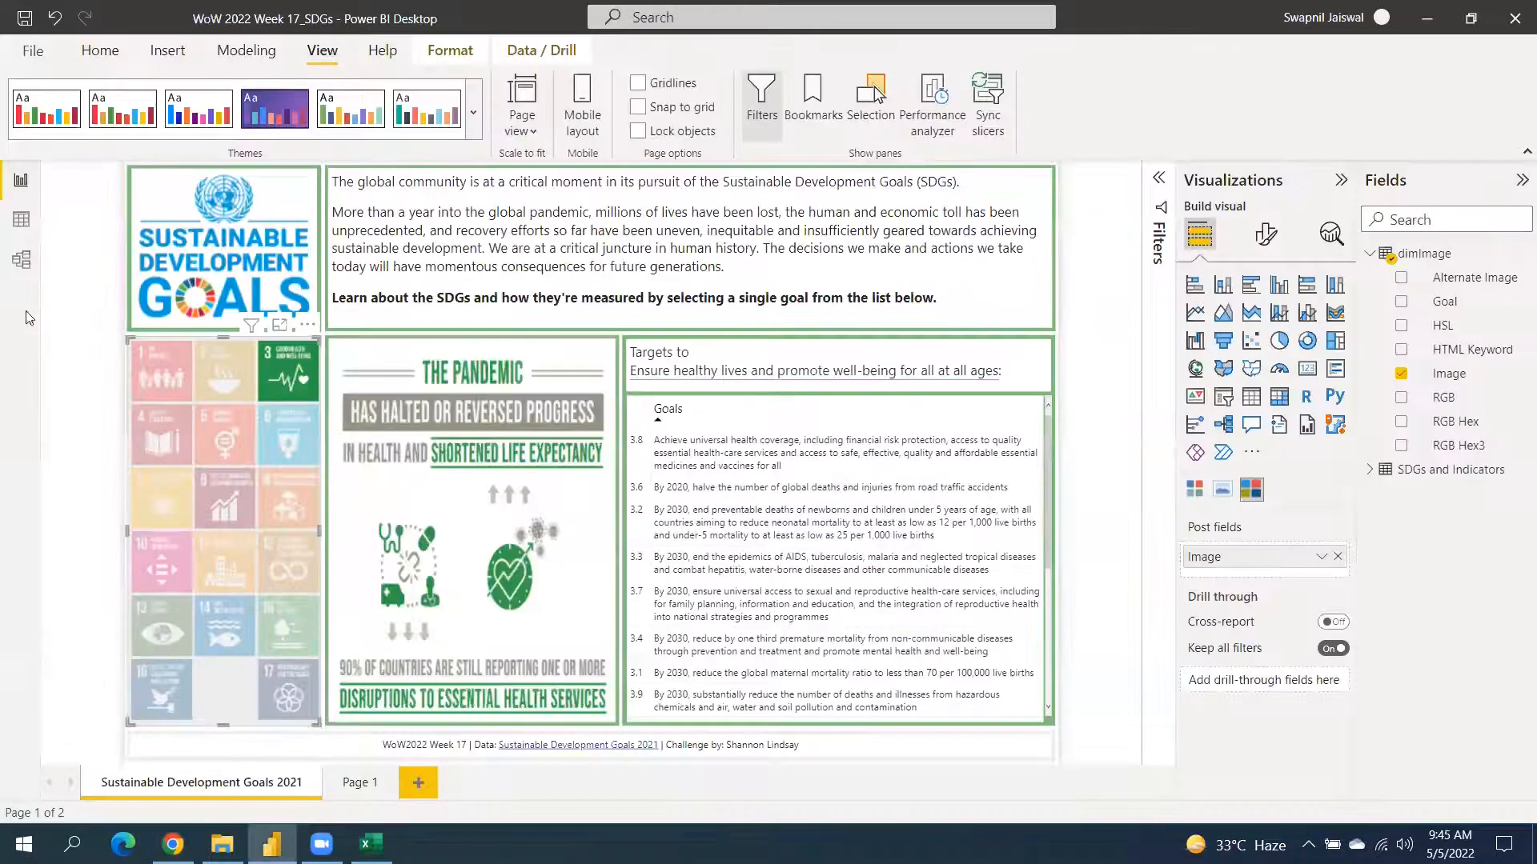
Compare the URLs in the Image and Alternate Image columns of the dimImage table data.
{"action": "left_click", "coordinate": [22, 221]}
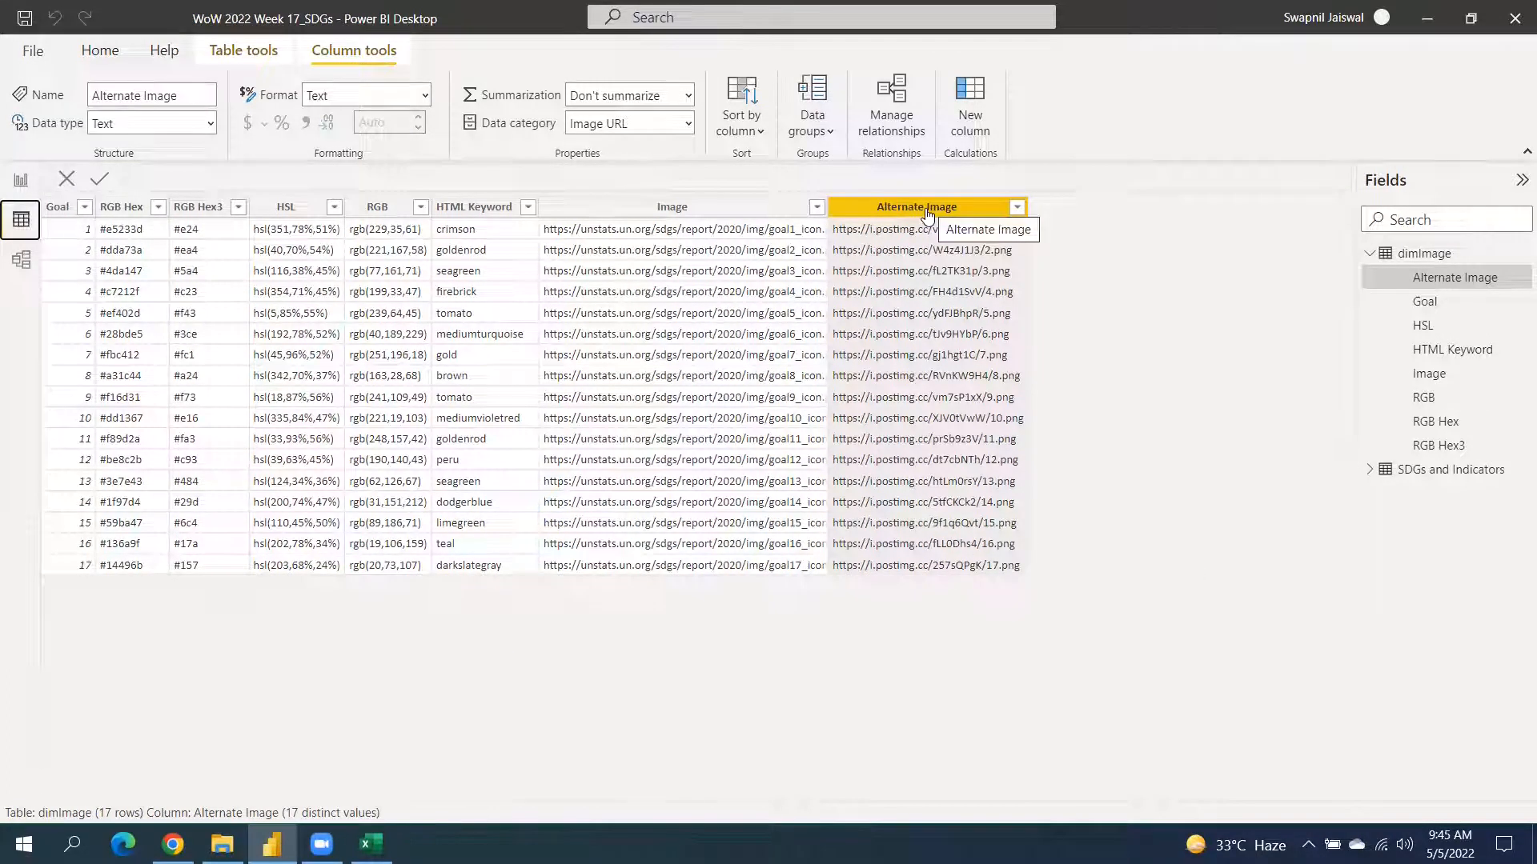
{"action": "left_click", "coordinate": [702, 209]}
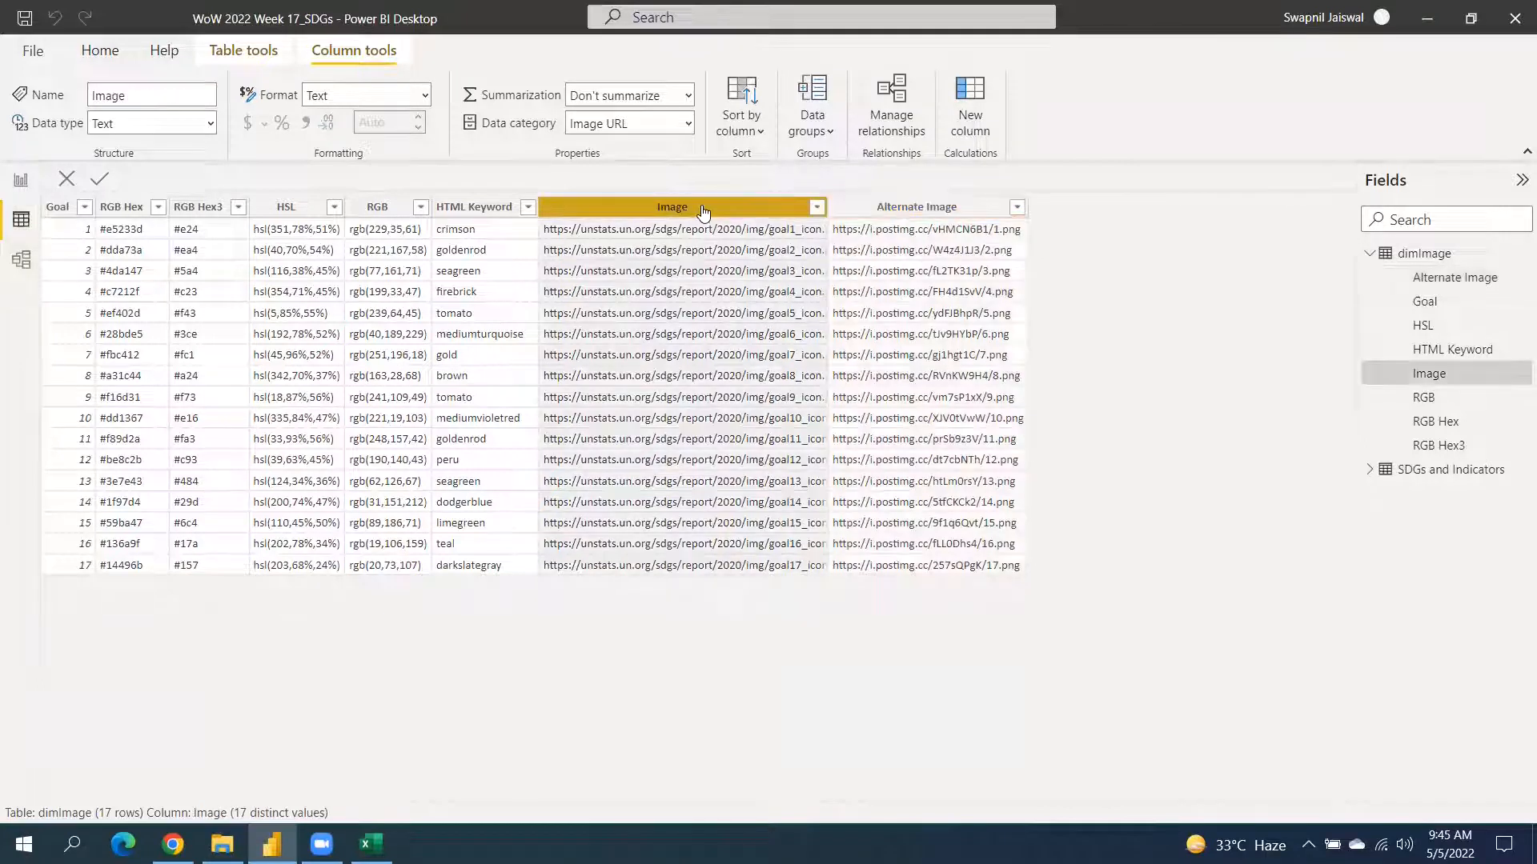
{"action": "left_click", "coordinate": [886, 210]}
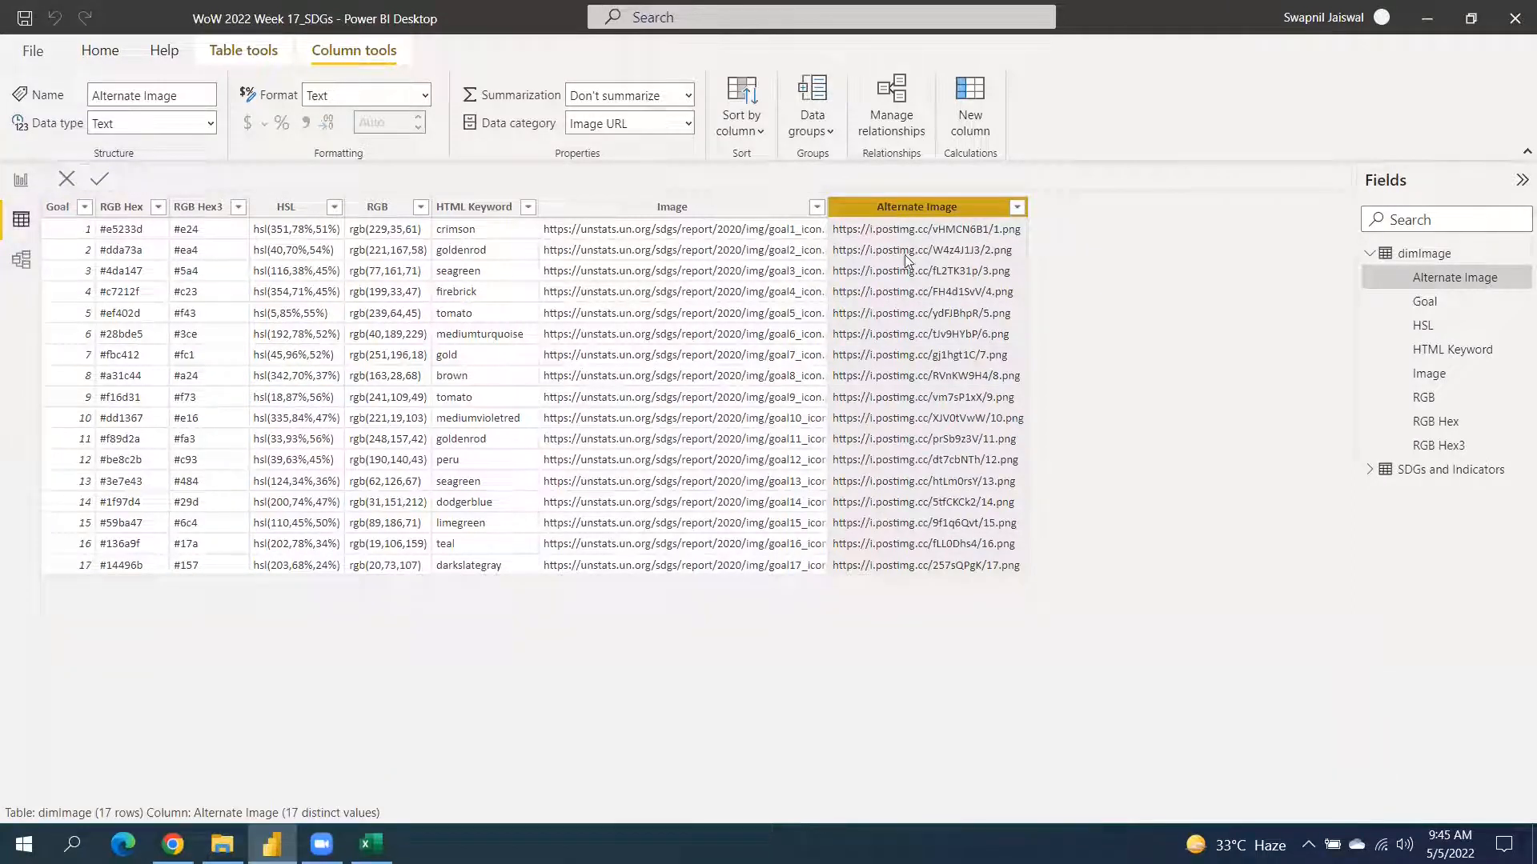
Check the relationship between dimImage and SDGs and Indicators, and examine the columns of the SDGs and Indicators table data.
{"action": "left_click", "coordinate": [20, 260]}
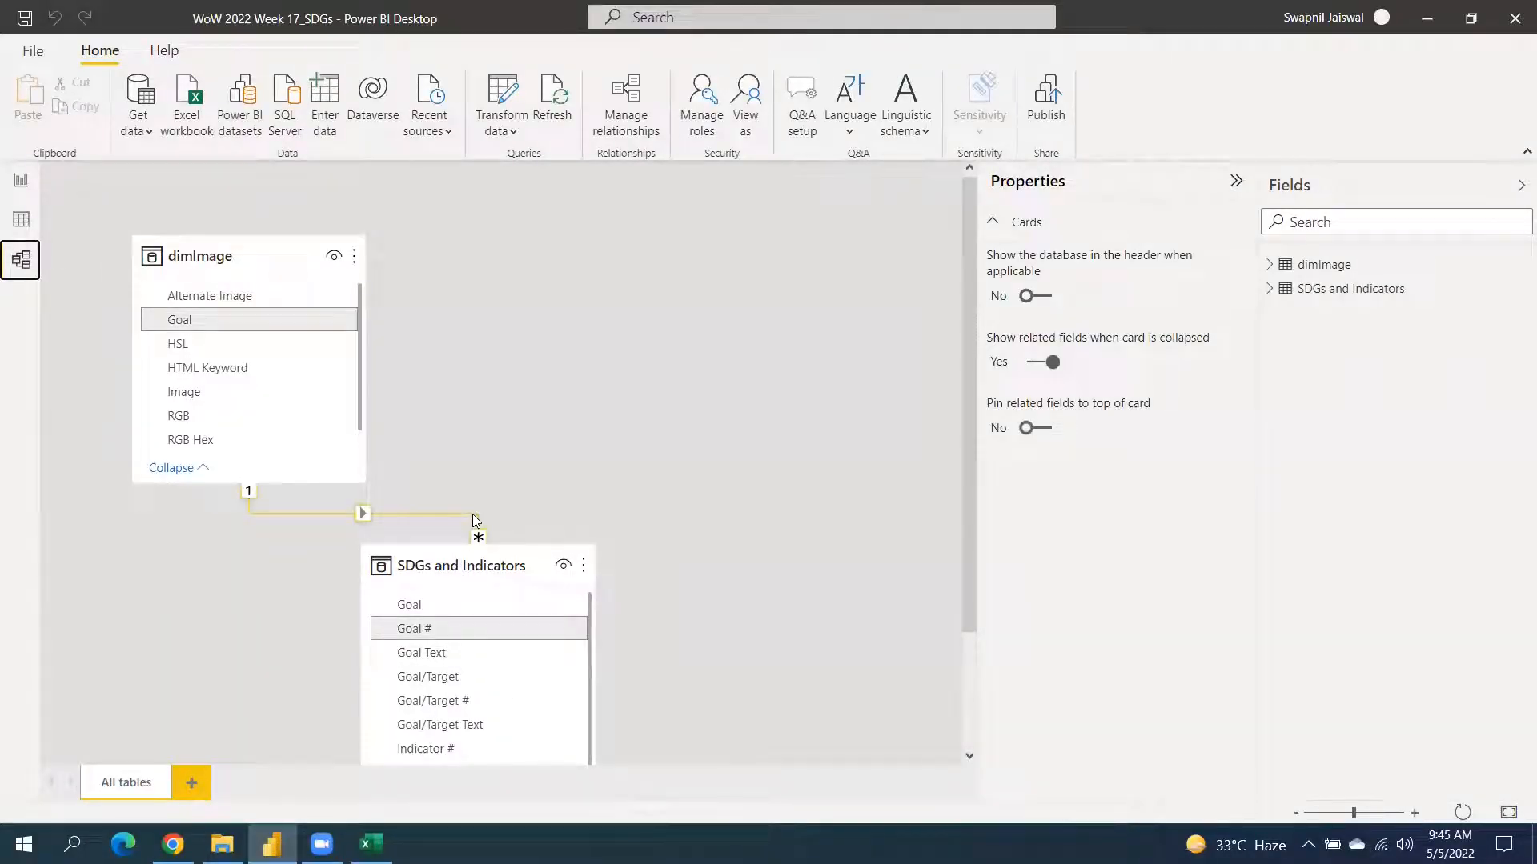
{"action": "left_click", "coordinate": [23, 222]}
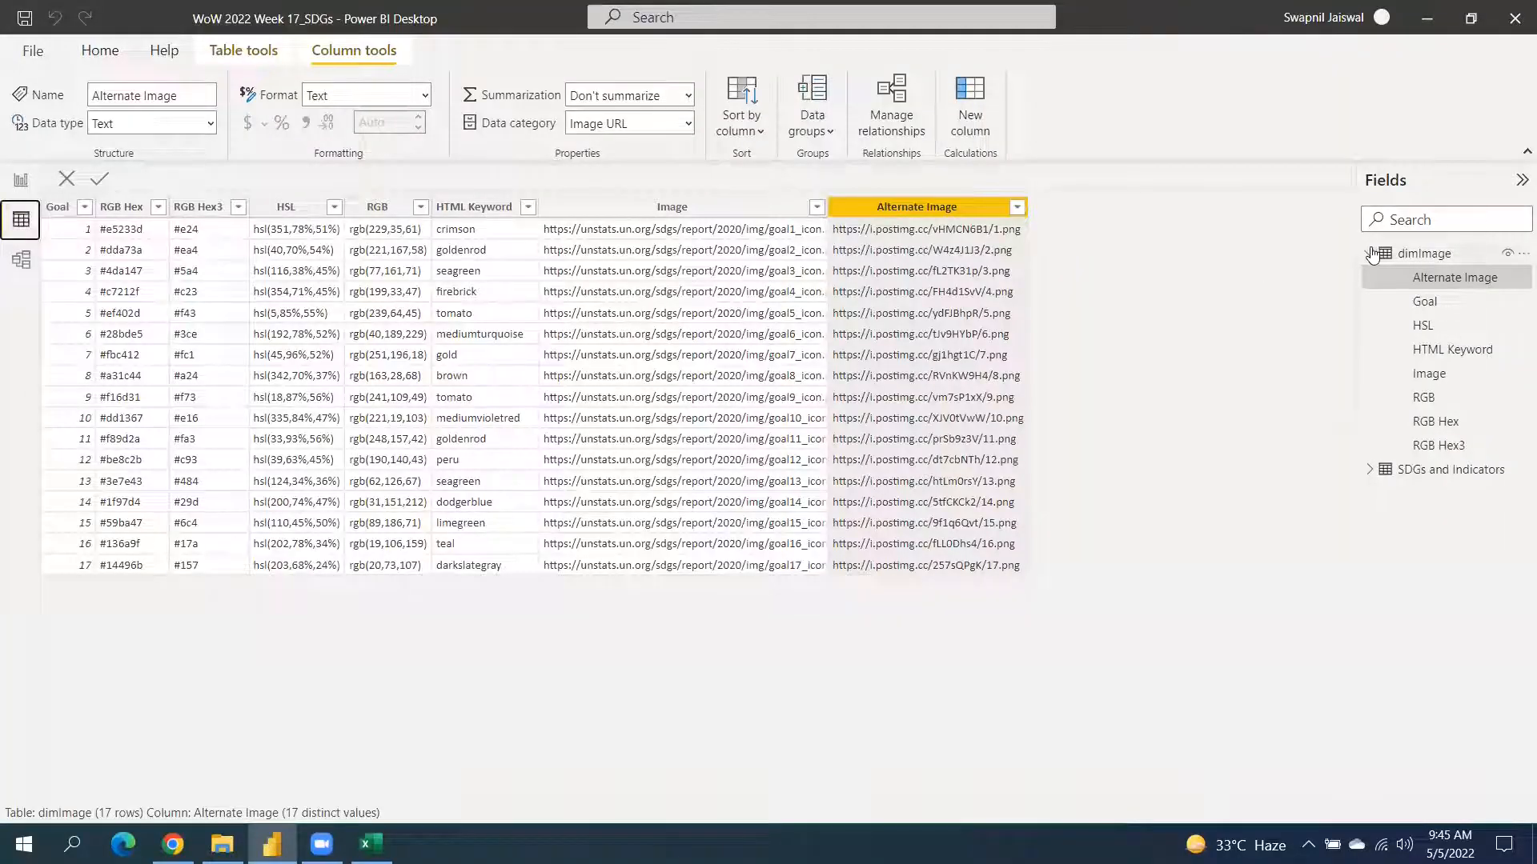
{"action": "left_click", "coordinate": [1370, 254]}
{"action": "left_click", "coordinate": [1421, 278]}
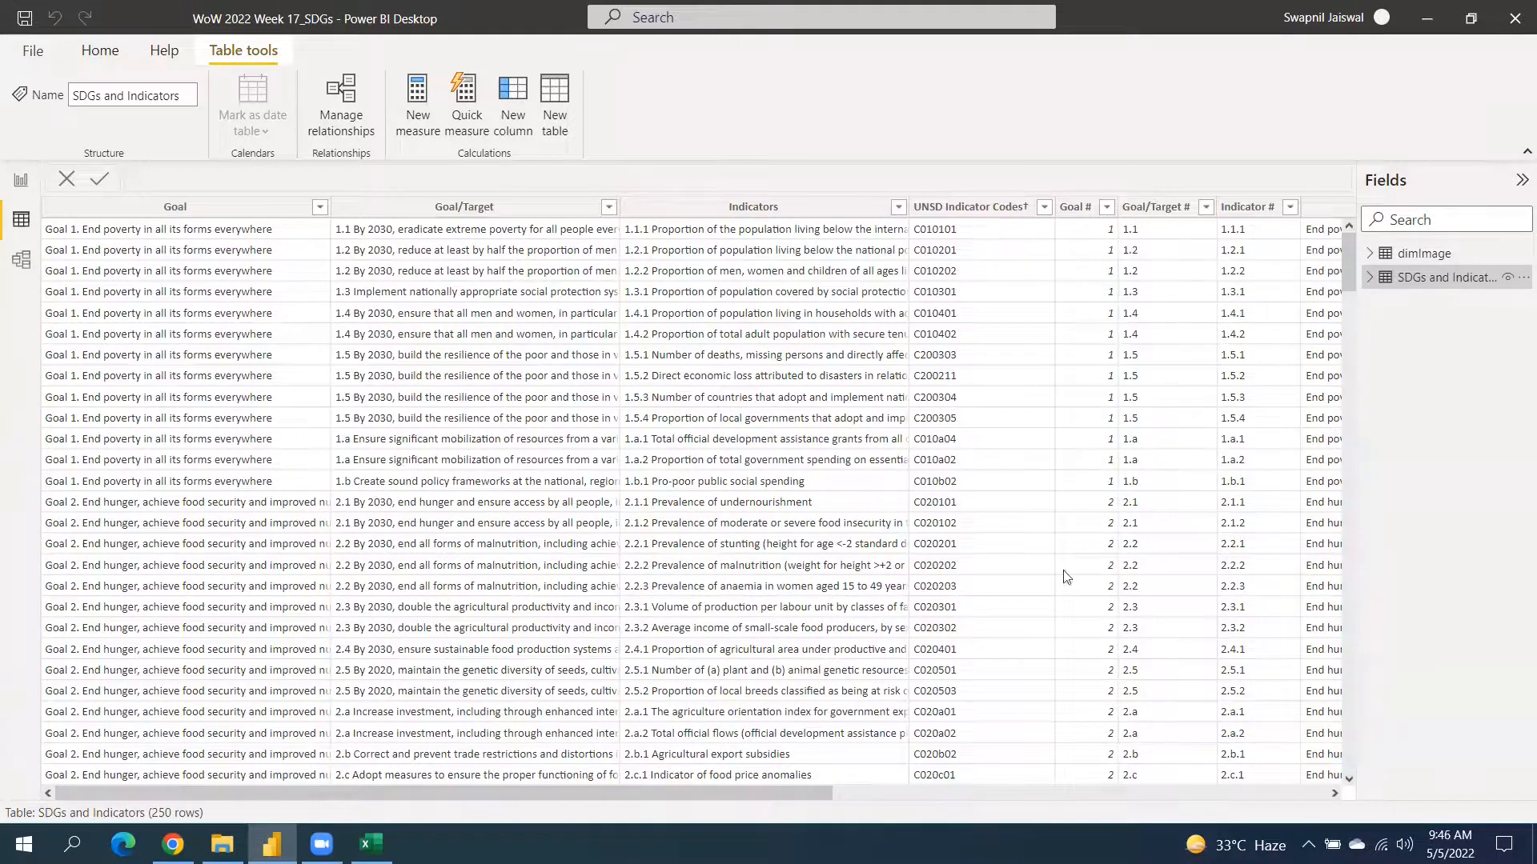
{"action": "left_click_drag", "start_coordinate": [356, 791], "coordinate": [441, 790]}
{"action": "left_click", "coordinate": [375, 778]}
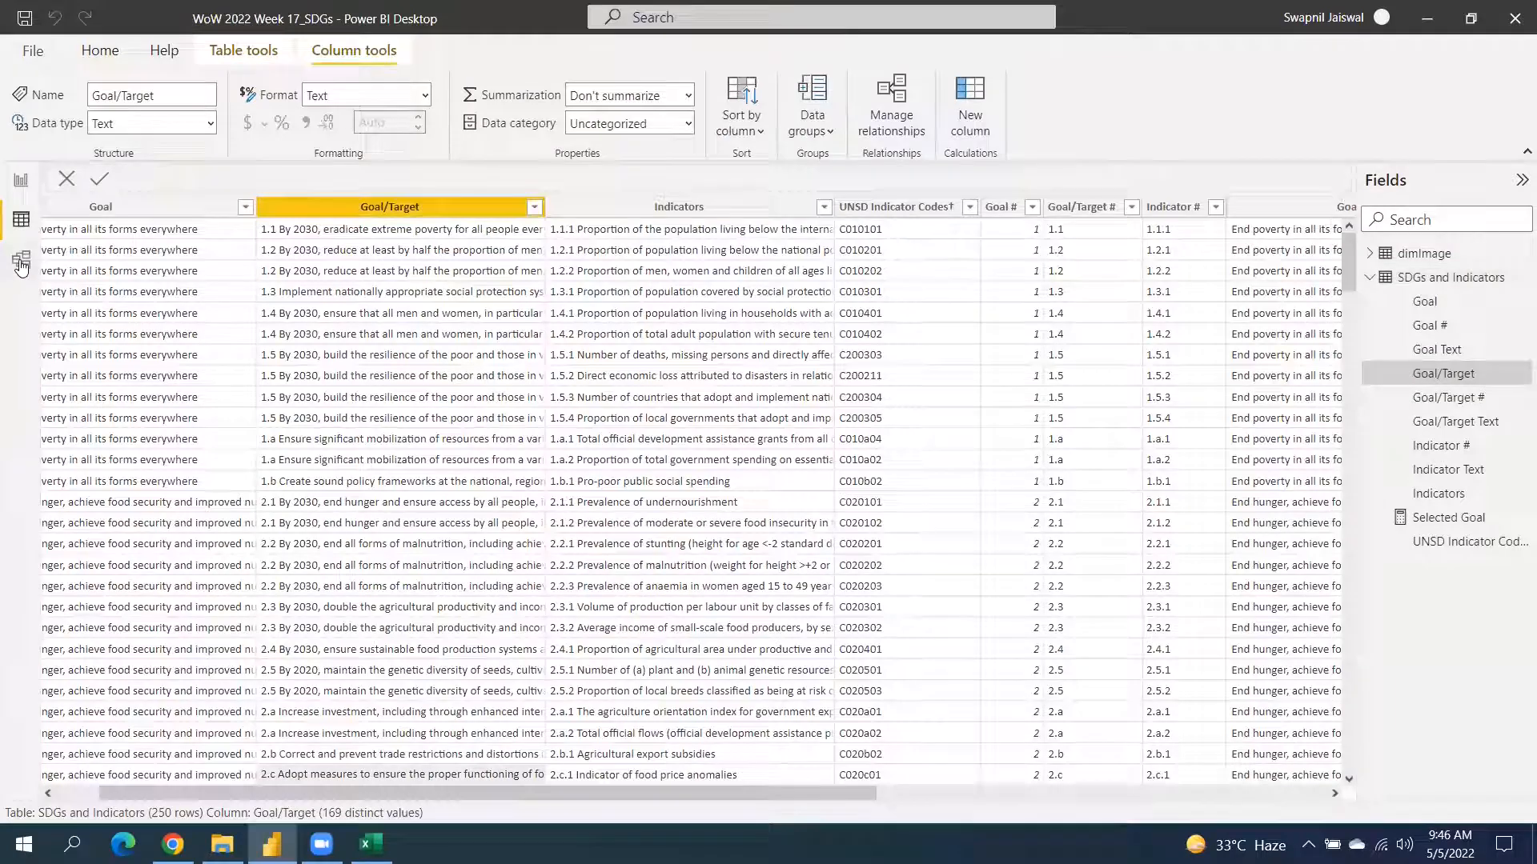
Try the goal 1 tile on the report page, and review the table data and model relationship behind the filtering.
{"action": "left_click", "coordinate": [17, 192]}
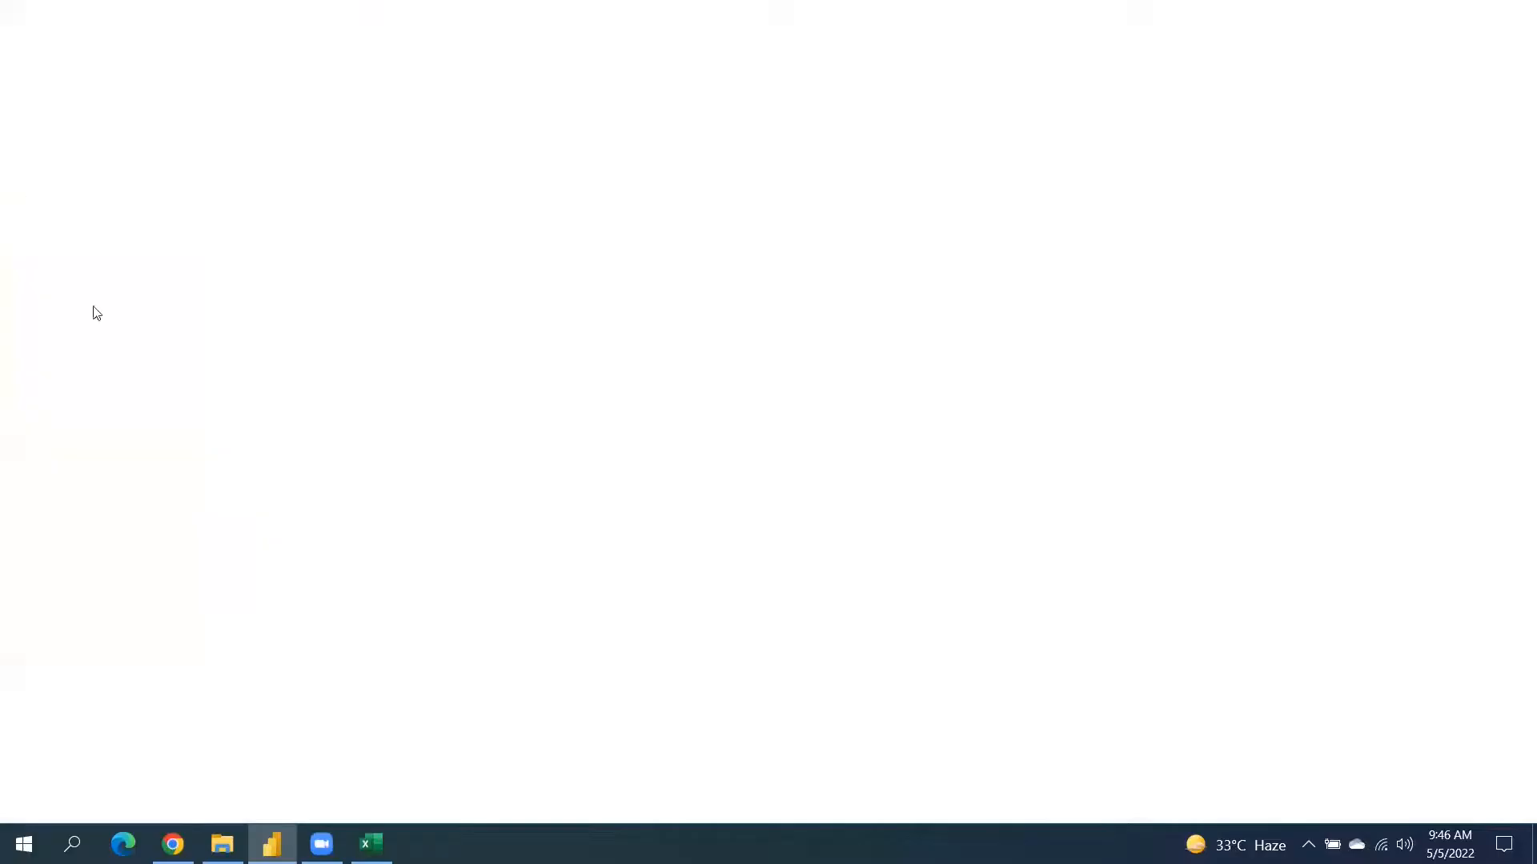
{"action": "left_click", "coordinate": [170, 382]}
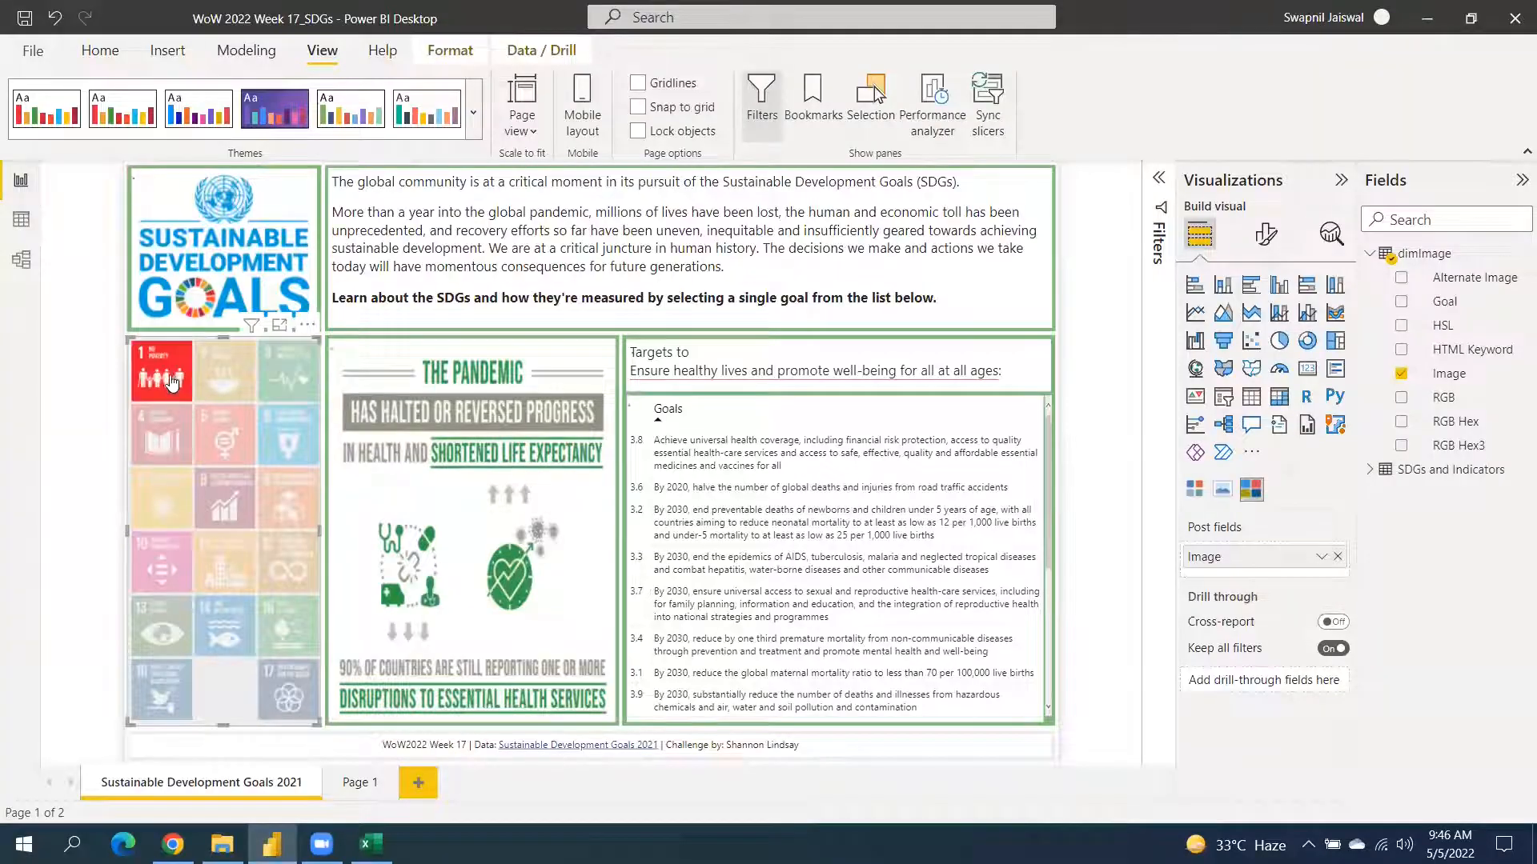
{"action": "left_click", "coordinate": [24, 220]}
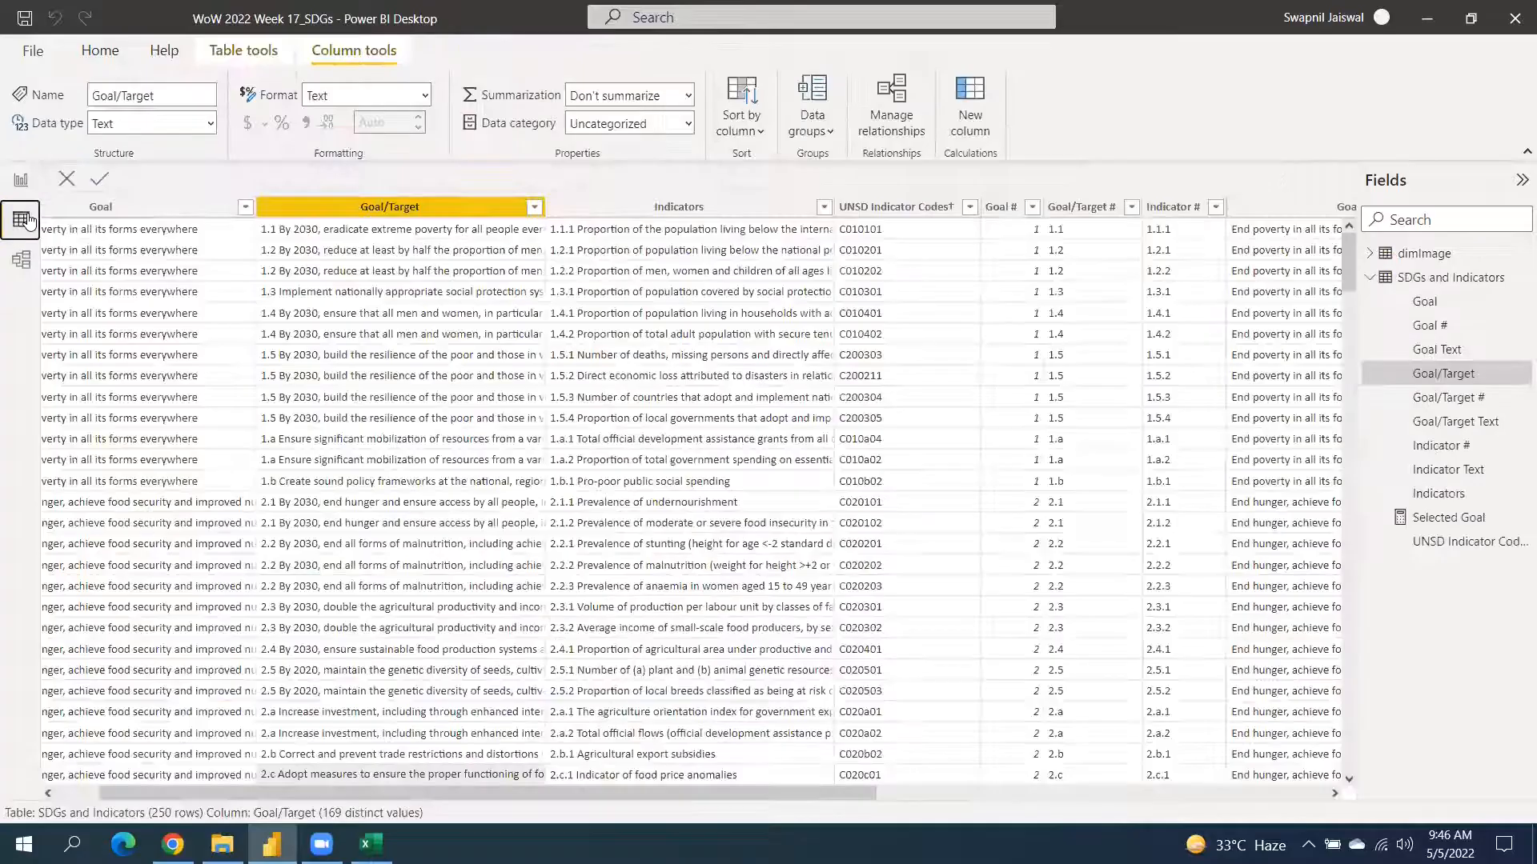
{"action": "left_click", "coordinate": [22, 262]}
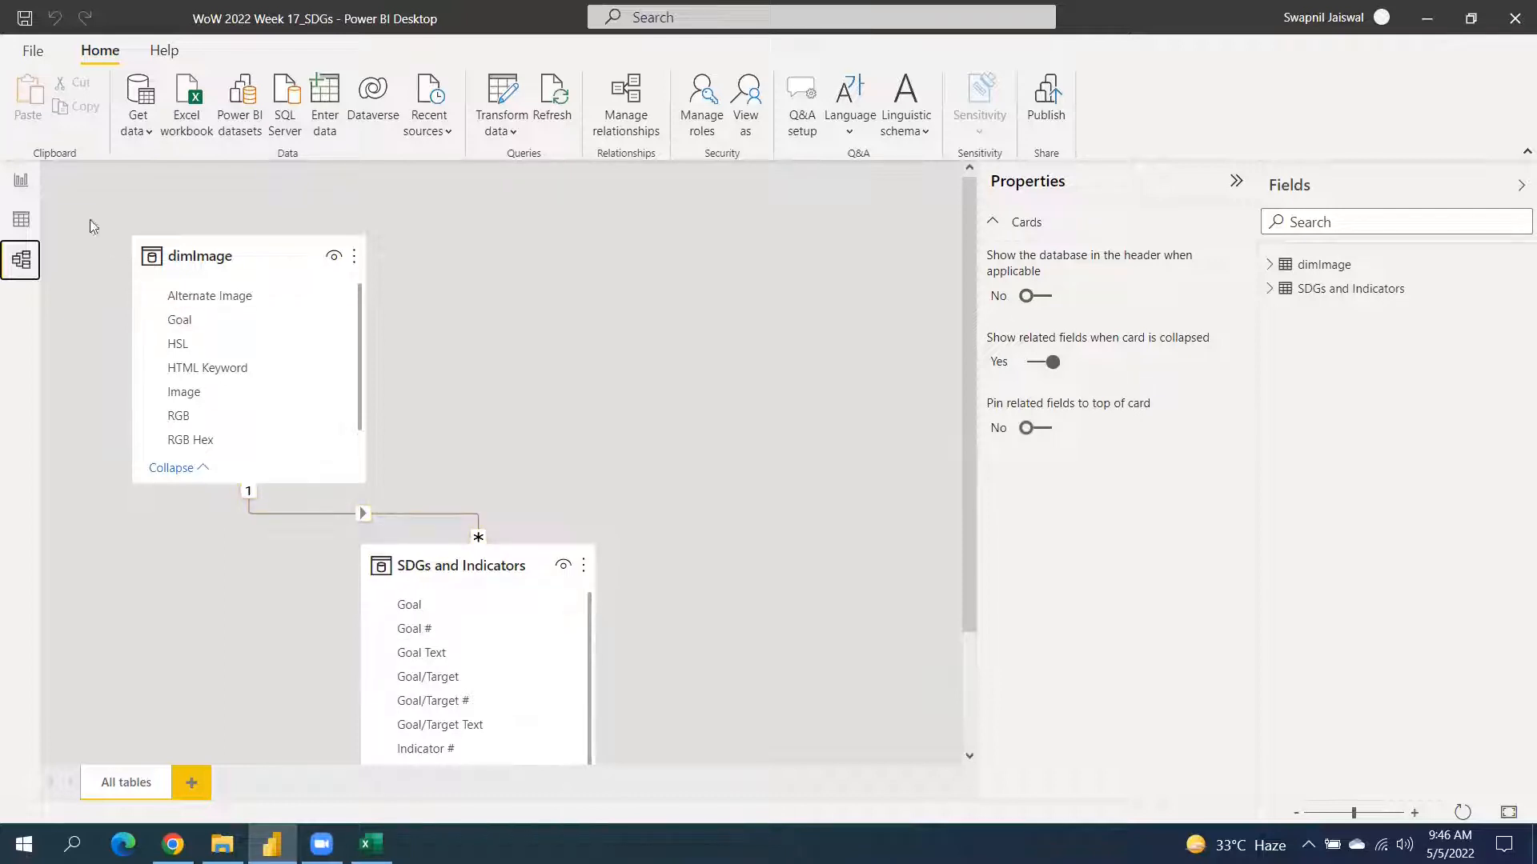
{"action": "left_click", "coordinate": [27, 191]}
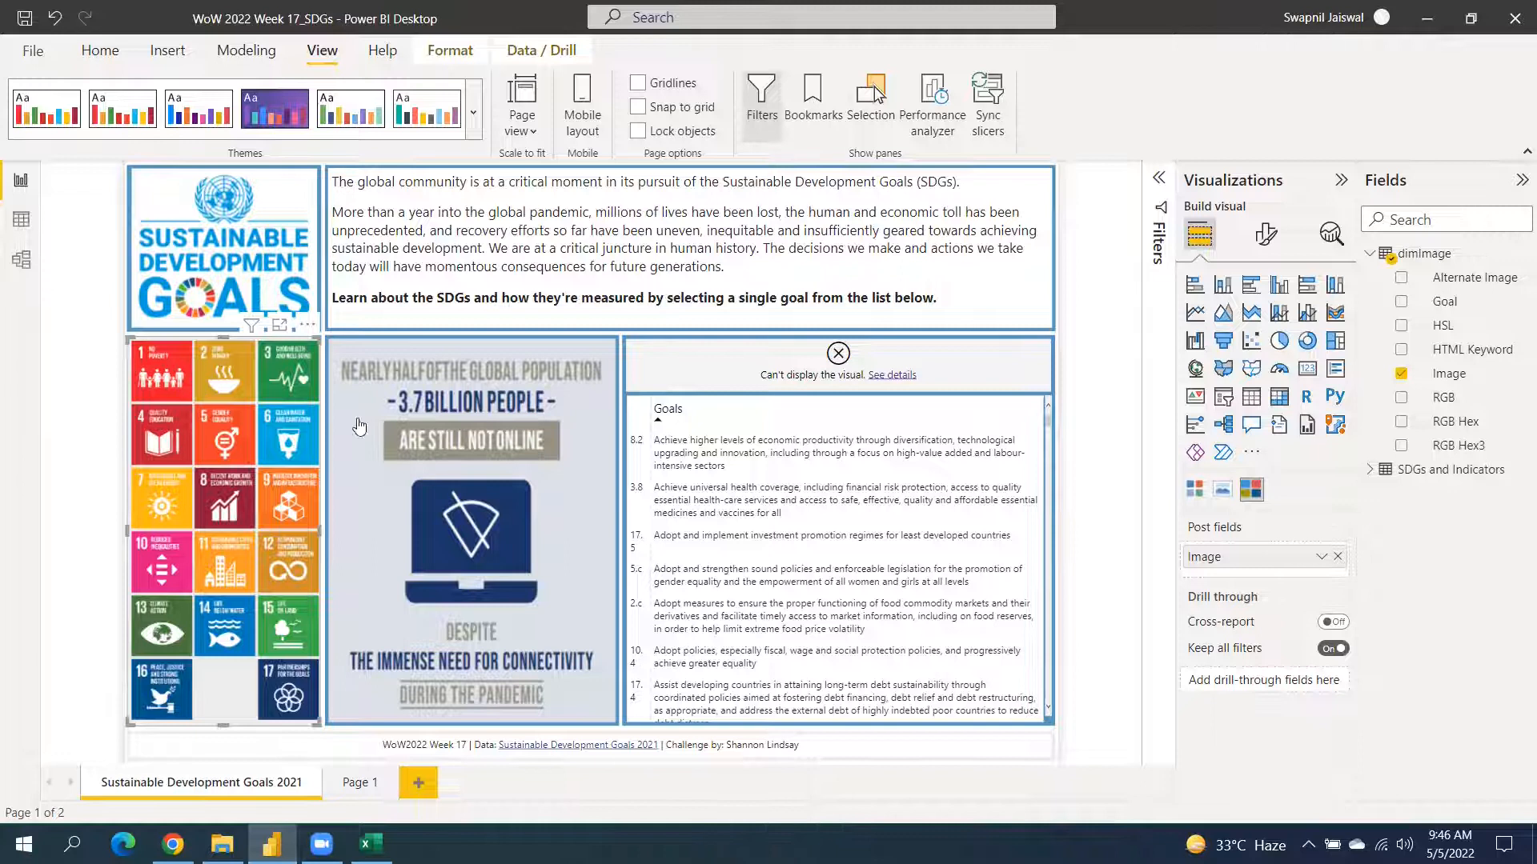
Inspect the infographic visual, SDG logo, intro text box and Goals table, and list the SDGs and Indicators fields.
{"action": "left_click", "coordinate": [599, 419]}
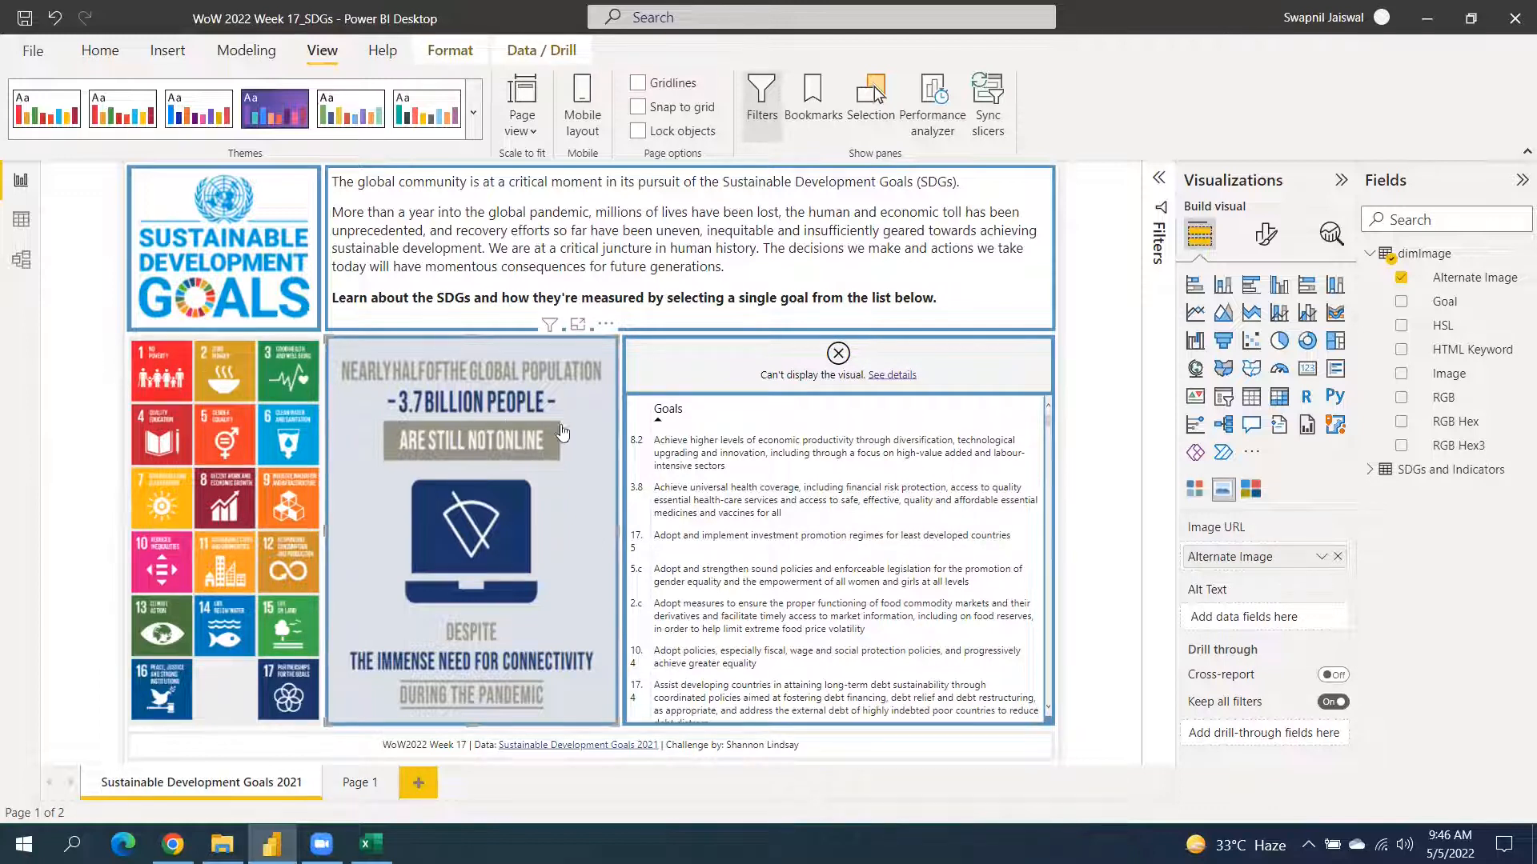
{"action": "left_click", "coordinate": [256, 238]}
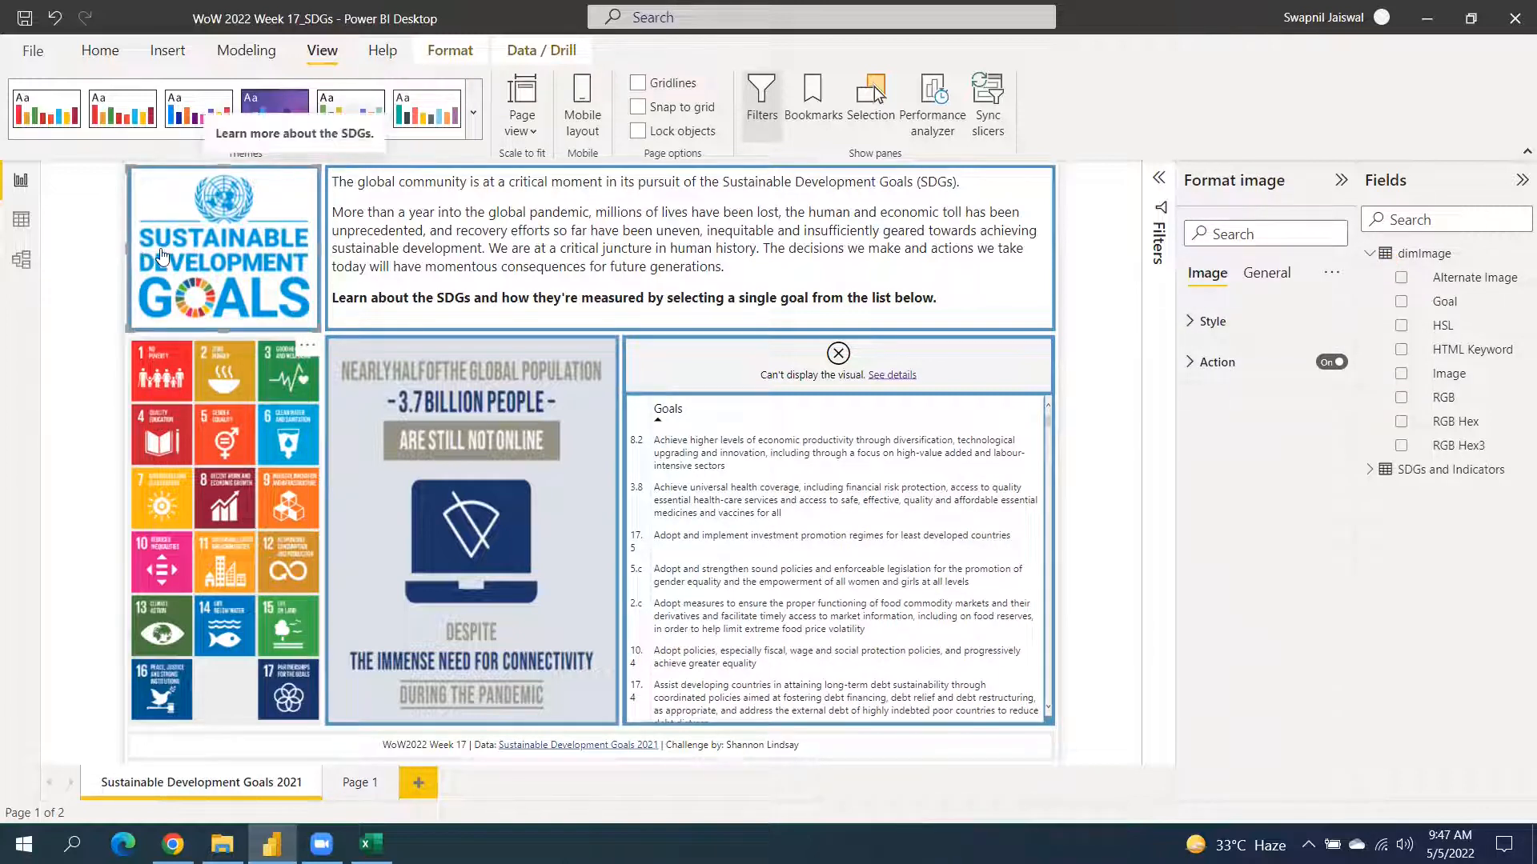
{"action": "left_click", "coordinate": [521, 273]}
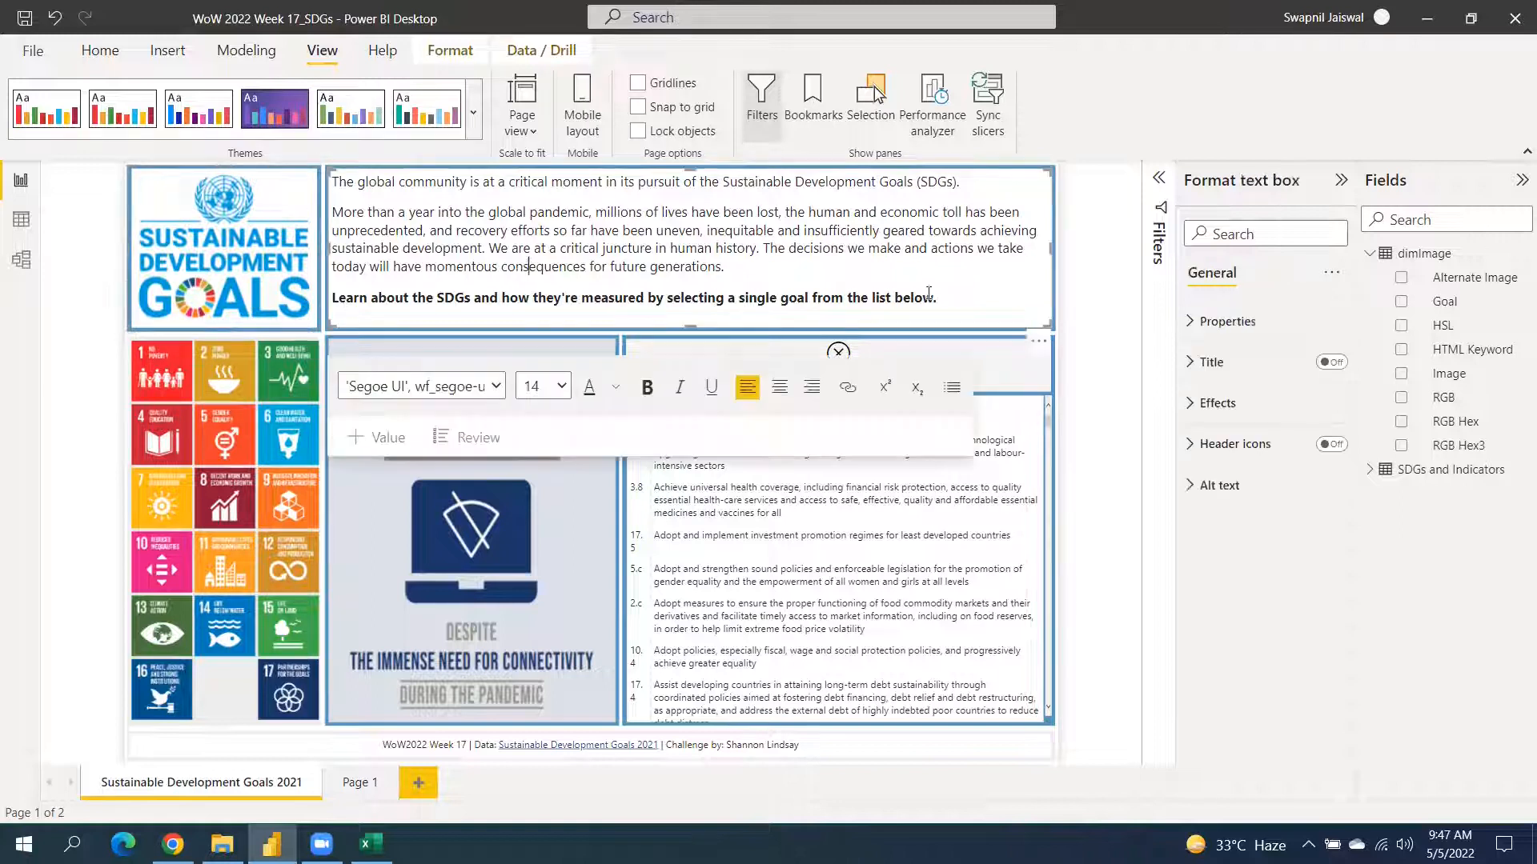
{"action": "left_click", "coordinate": [1025, 453]}
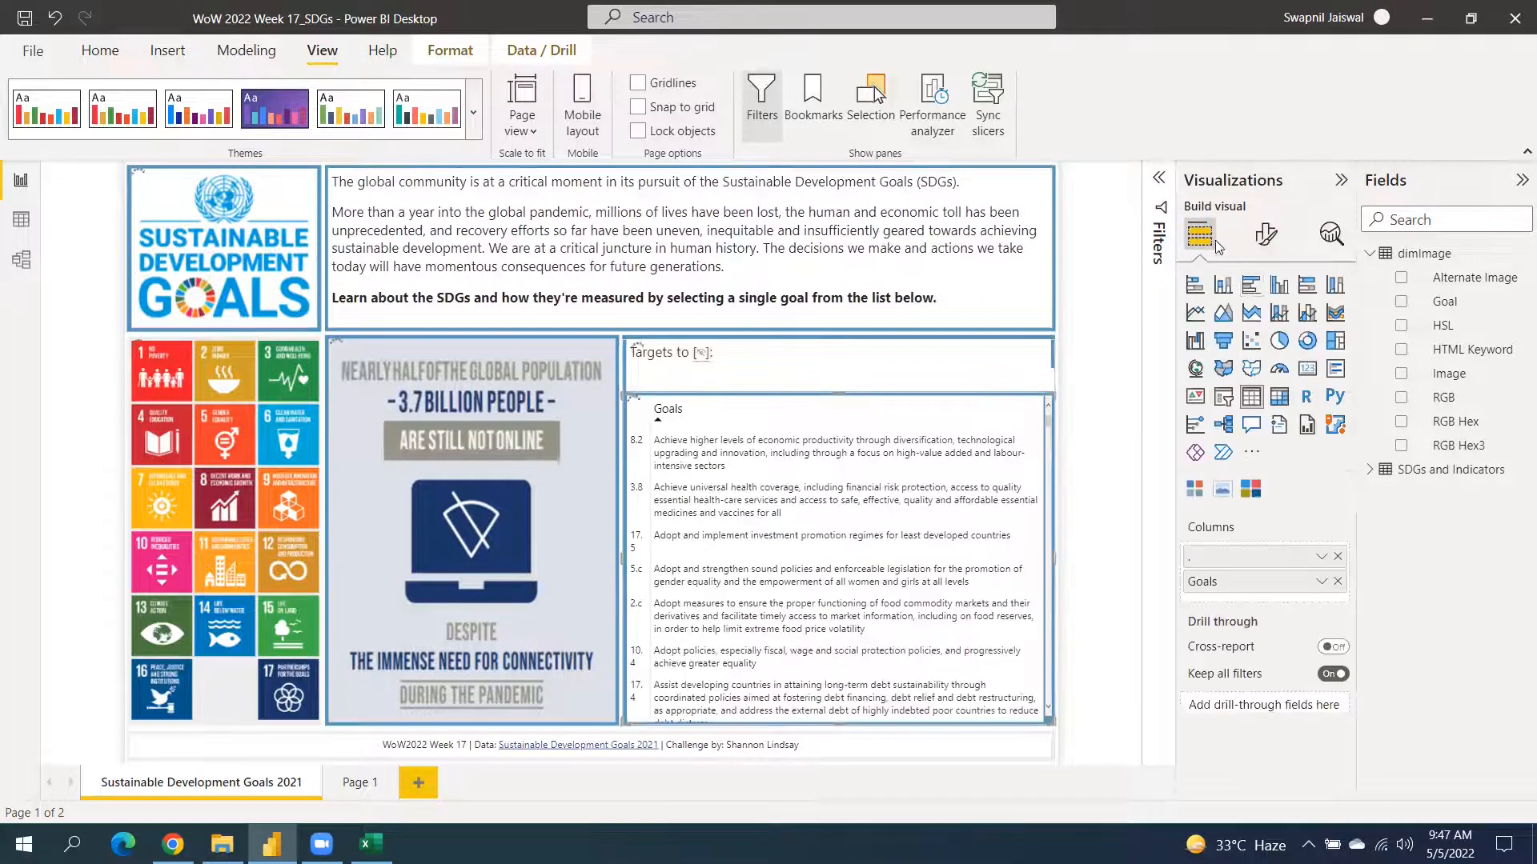
{"action": "left_click", "coordinate": [1373, 473]}
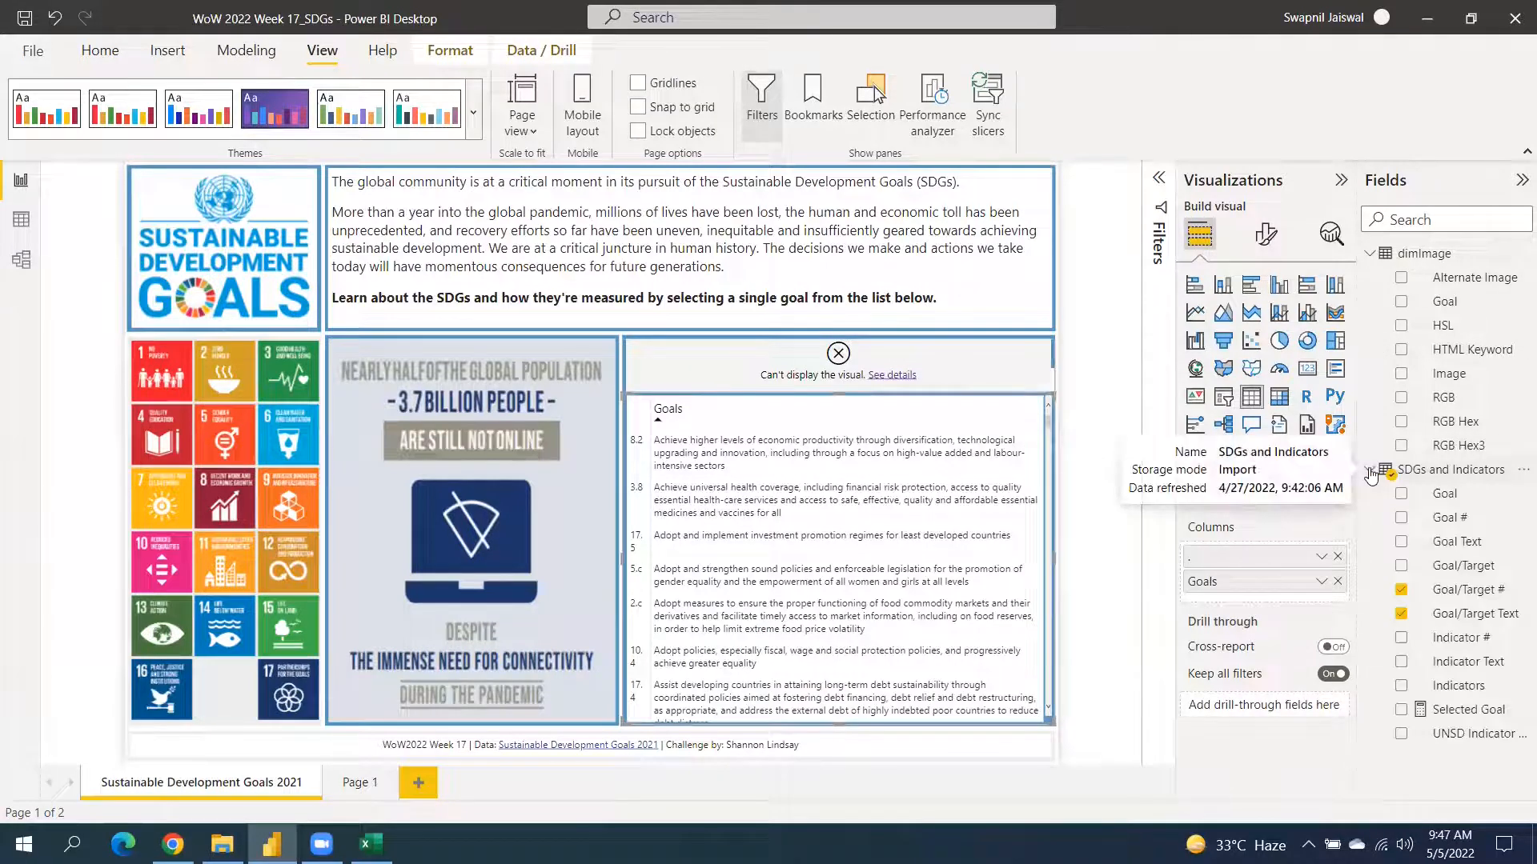
Inspect the dynamic value behind the Targets text box for goal 1, and try the goal 2 and goal 10 tiles.
{"action": "left_click", "coordinate": [951, 366]}
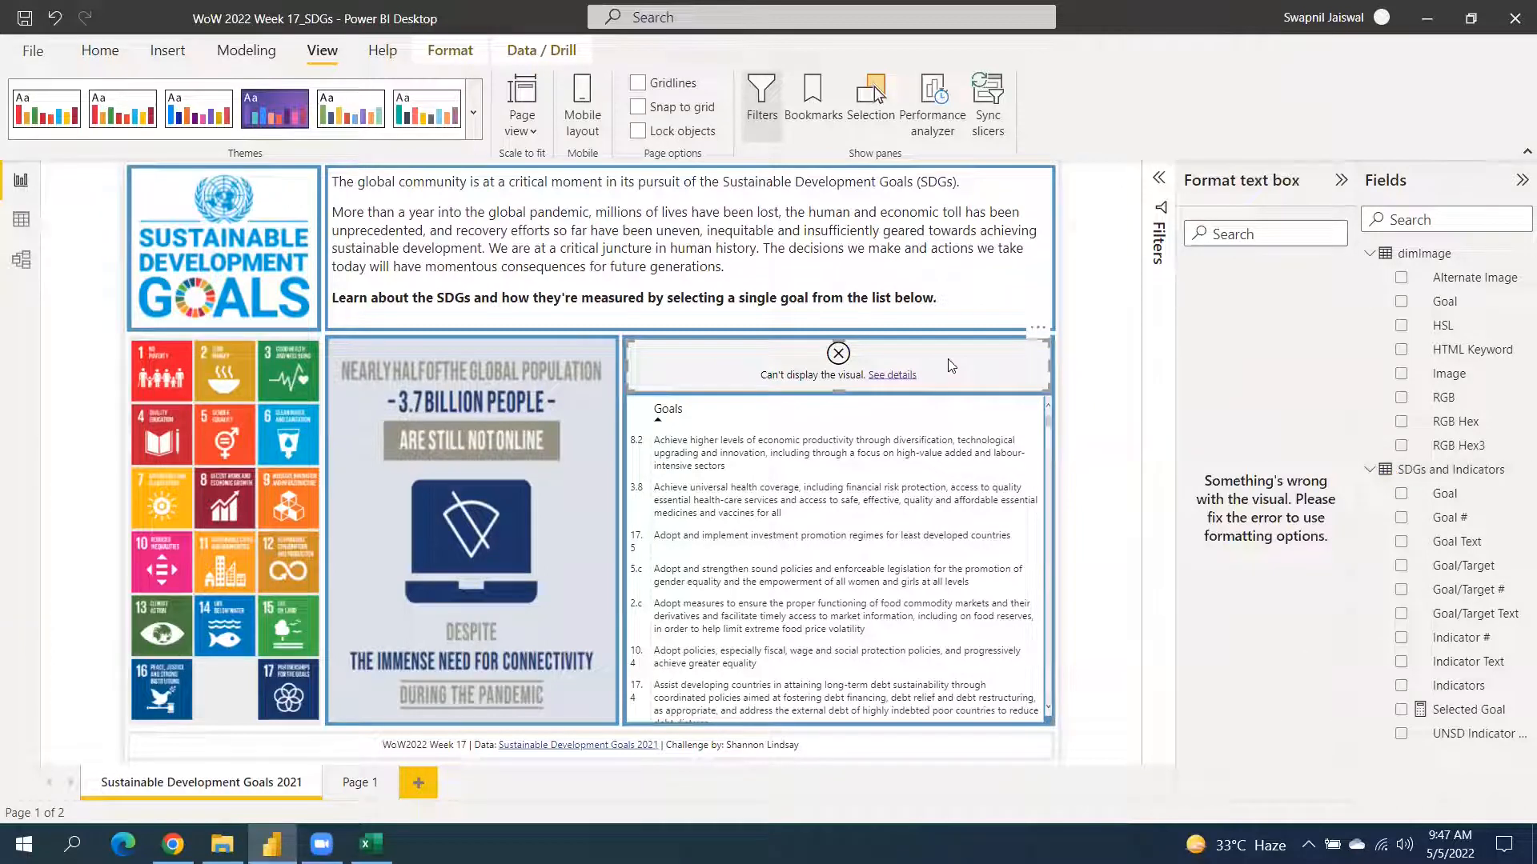
{"action": "left_click", "coordinate": [170, 384]}
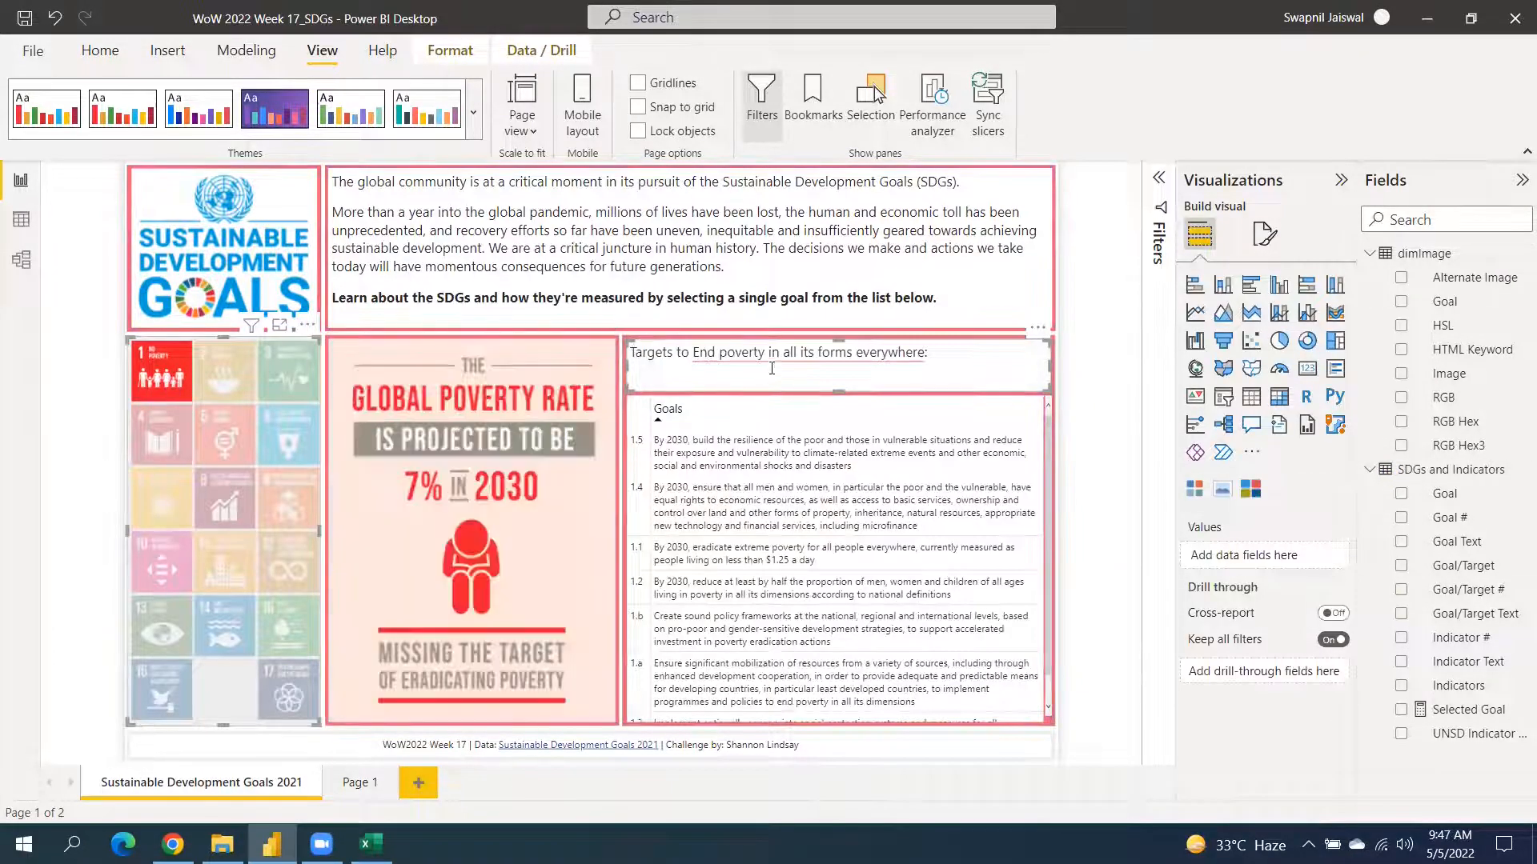
{"action": "left_click", "coordinate": [942, 352]}
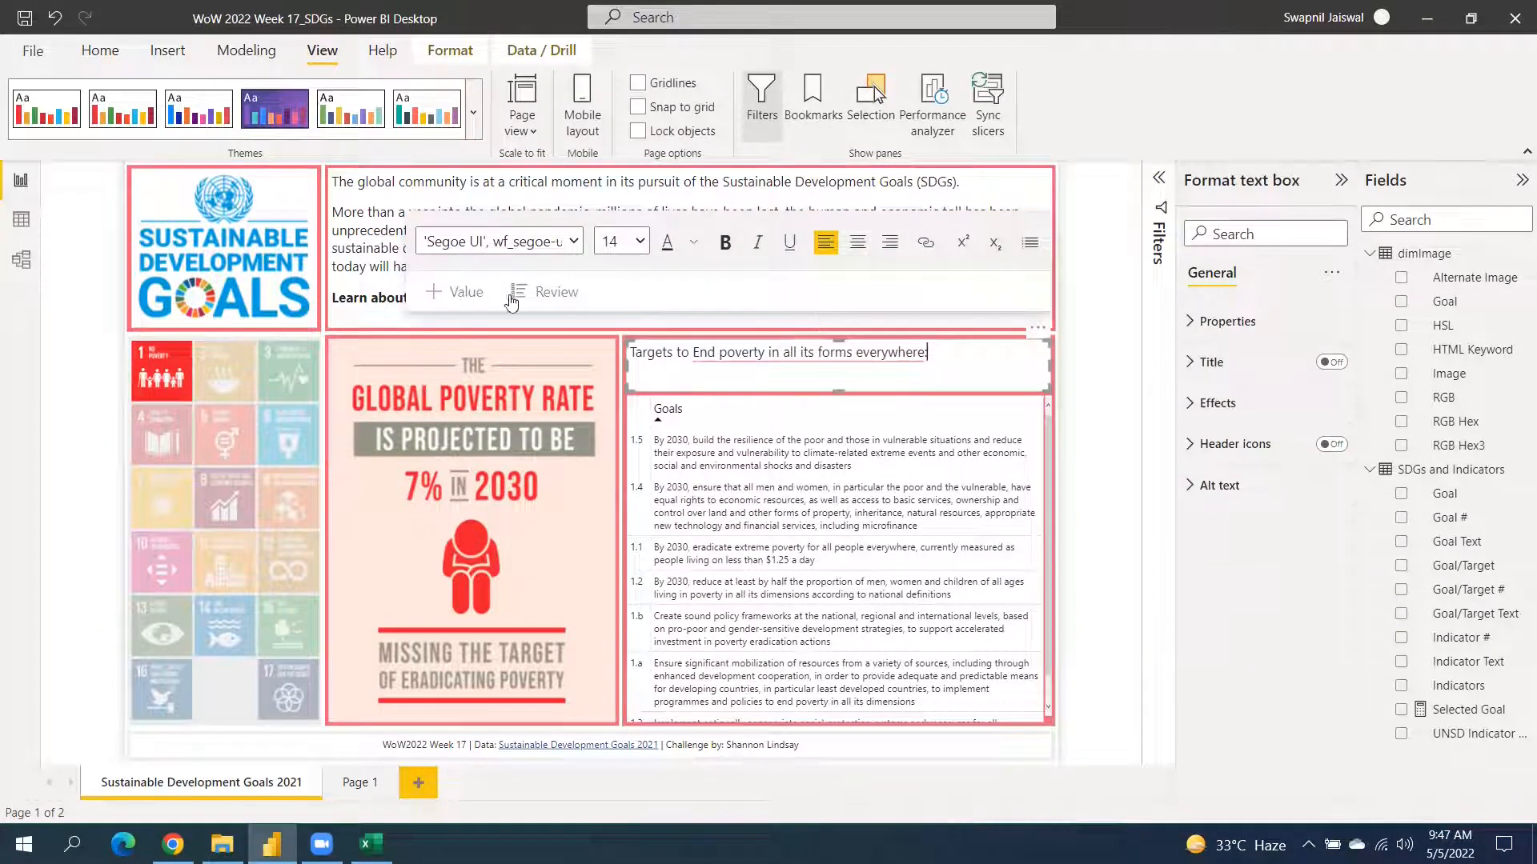
{"action": "left_click", "coordinate": [544, 292]}
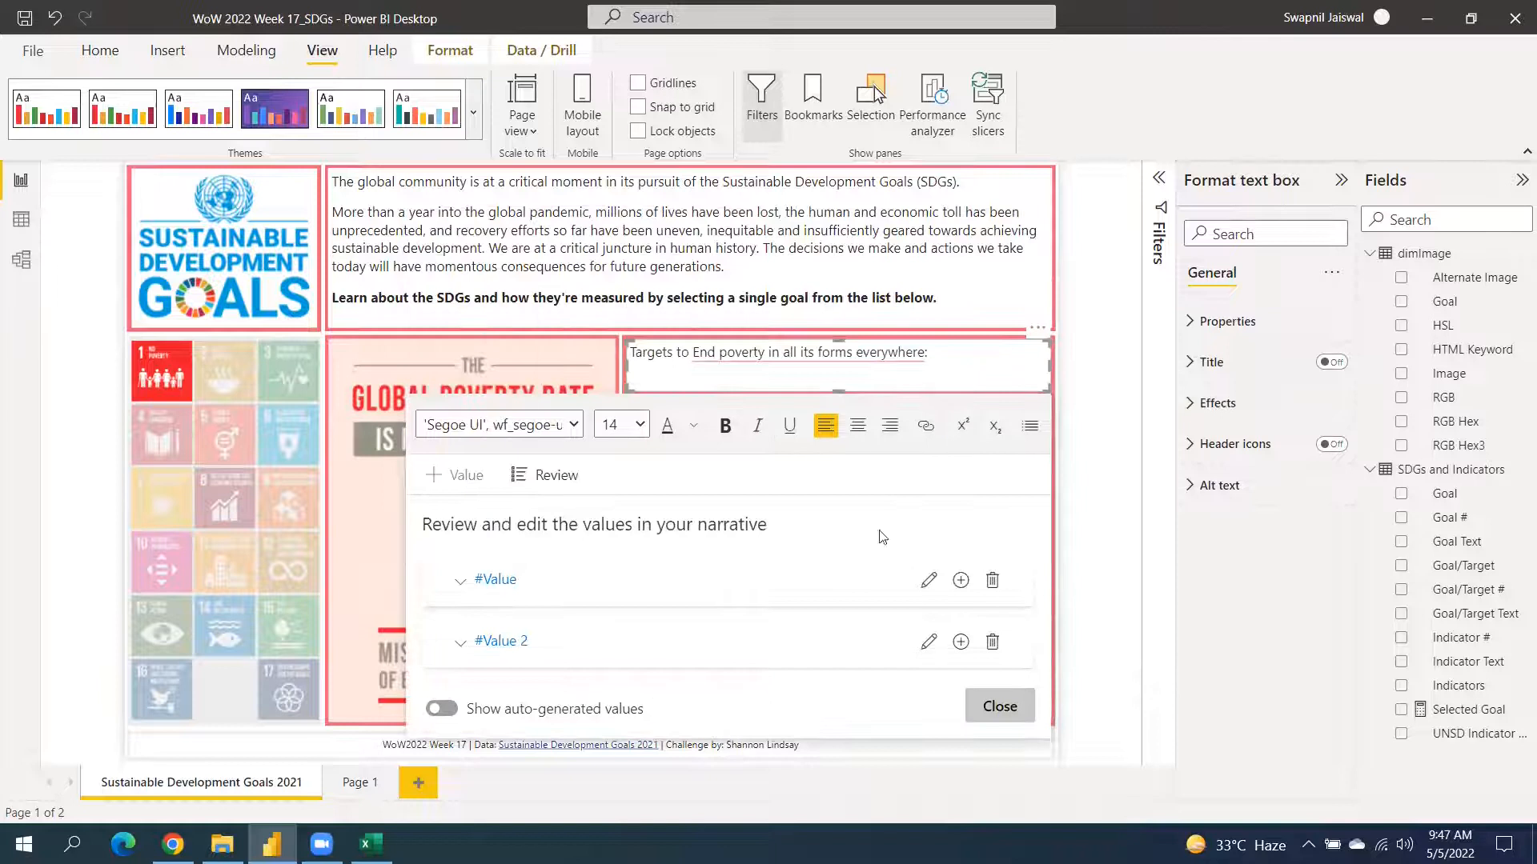
{"action": "left_click", "coordinate": [929, 579]}
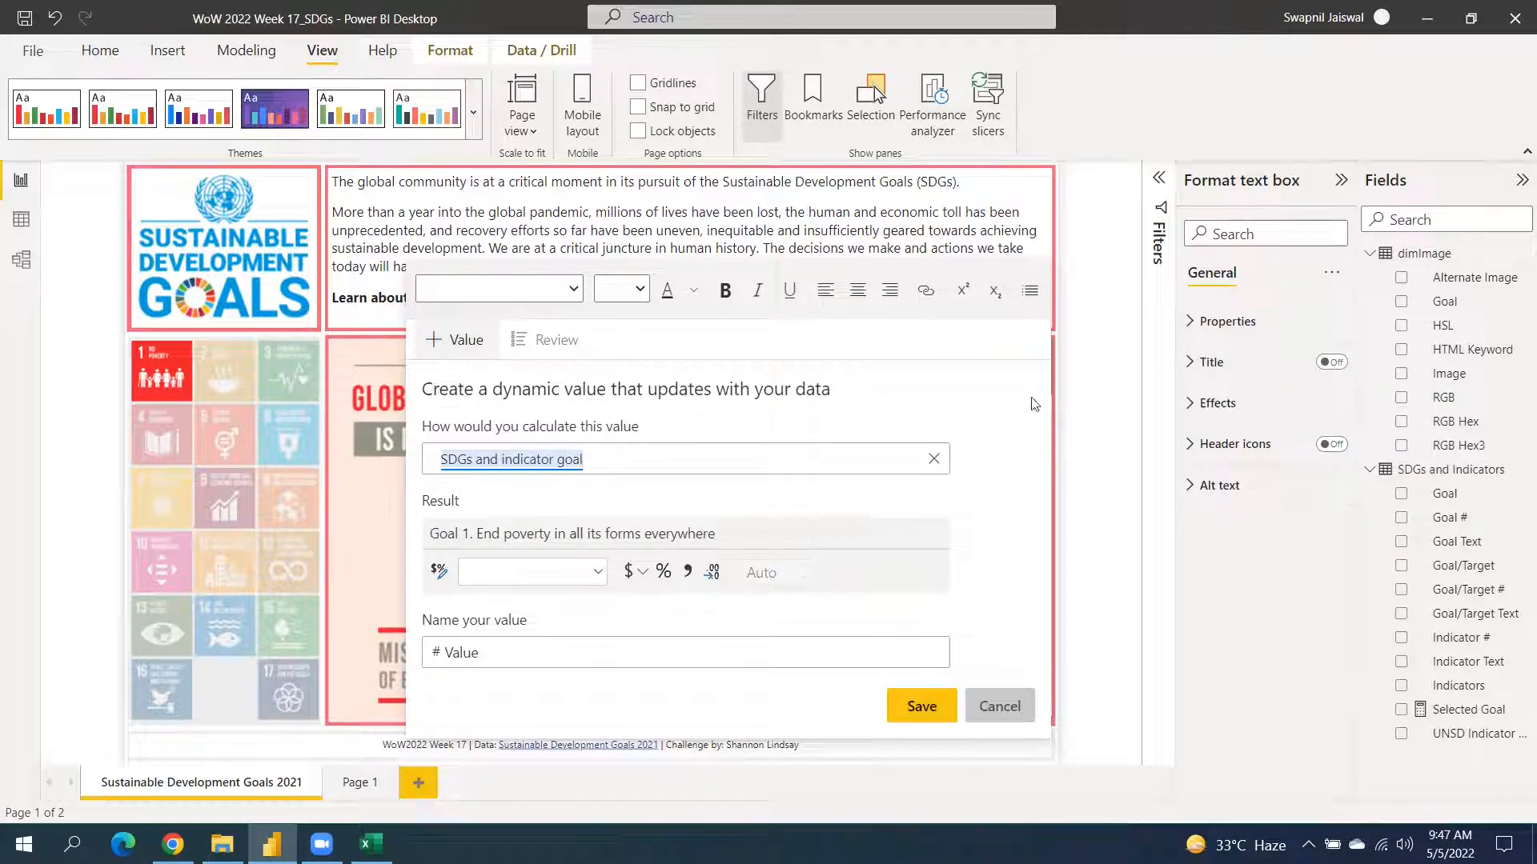
{"action": "left_click", "coordinate": [1017, 705]}
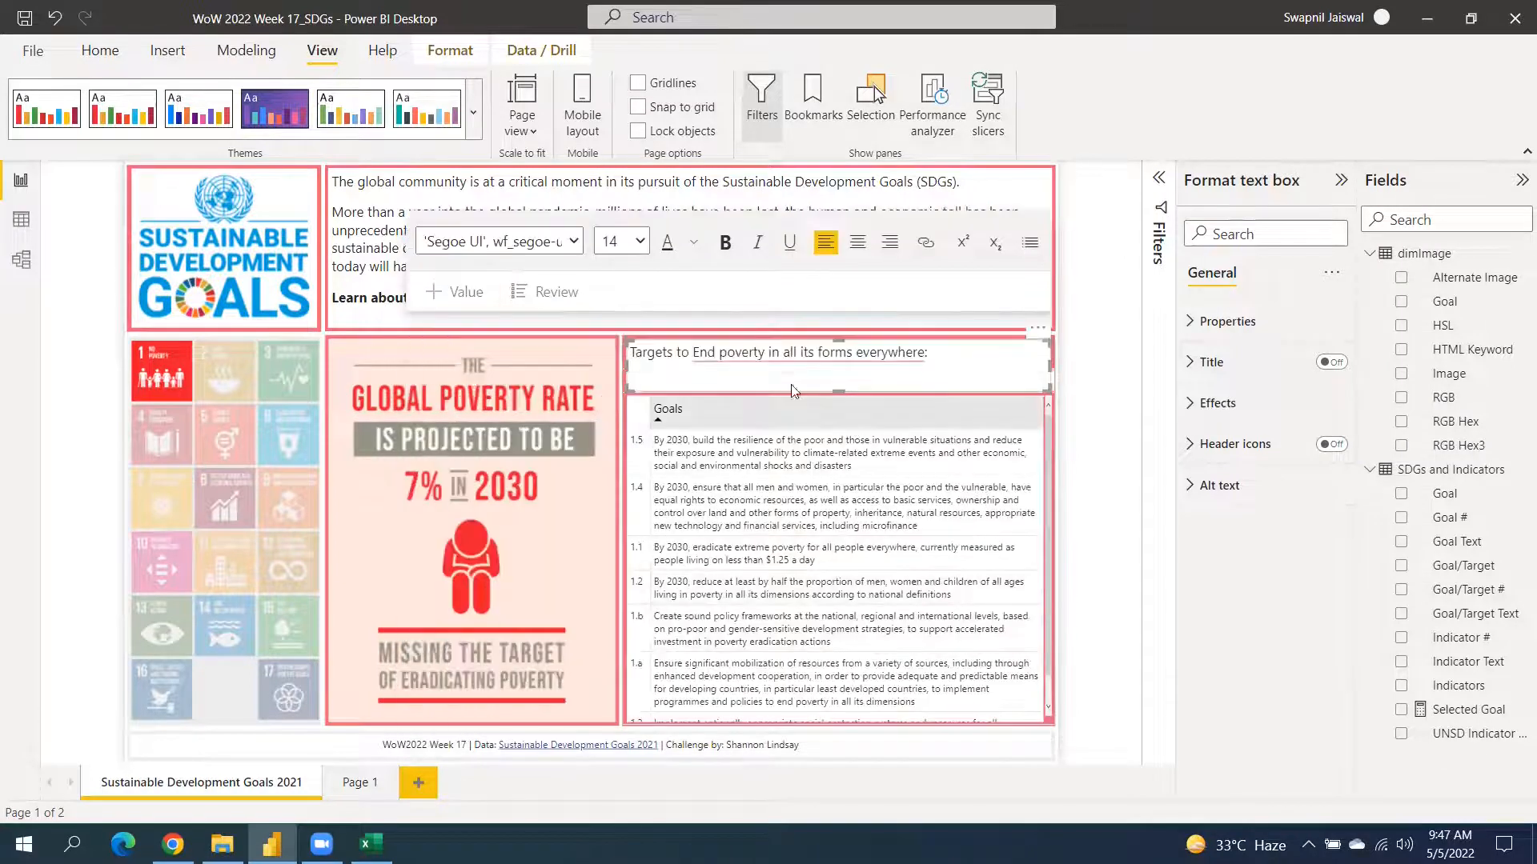
{"action": "left_click", "coordinate": [227, 381]}
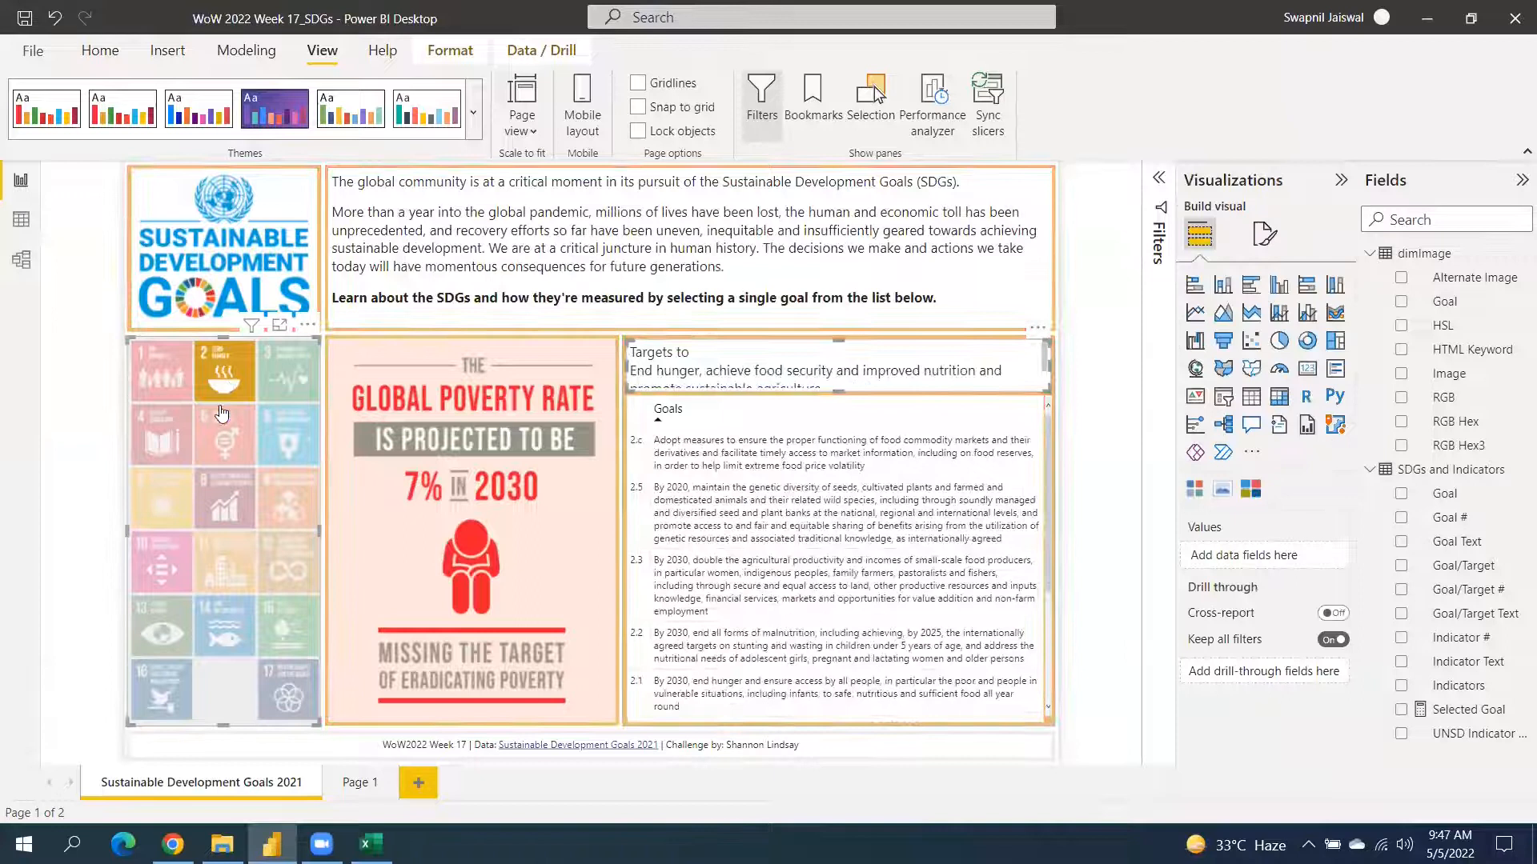
{"action": "left_click", "coordinate": [170, 587]}
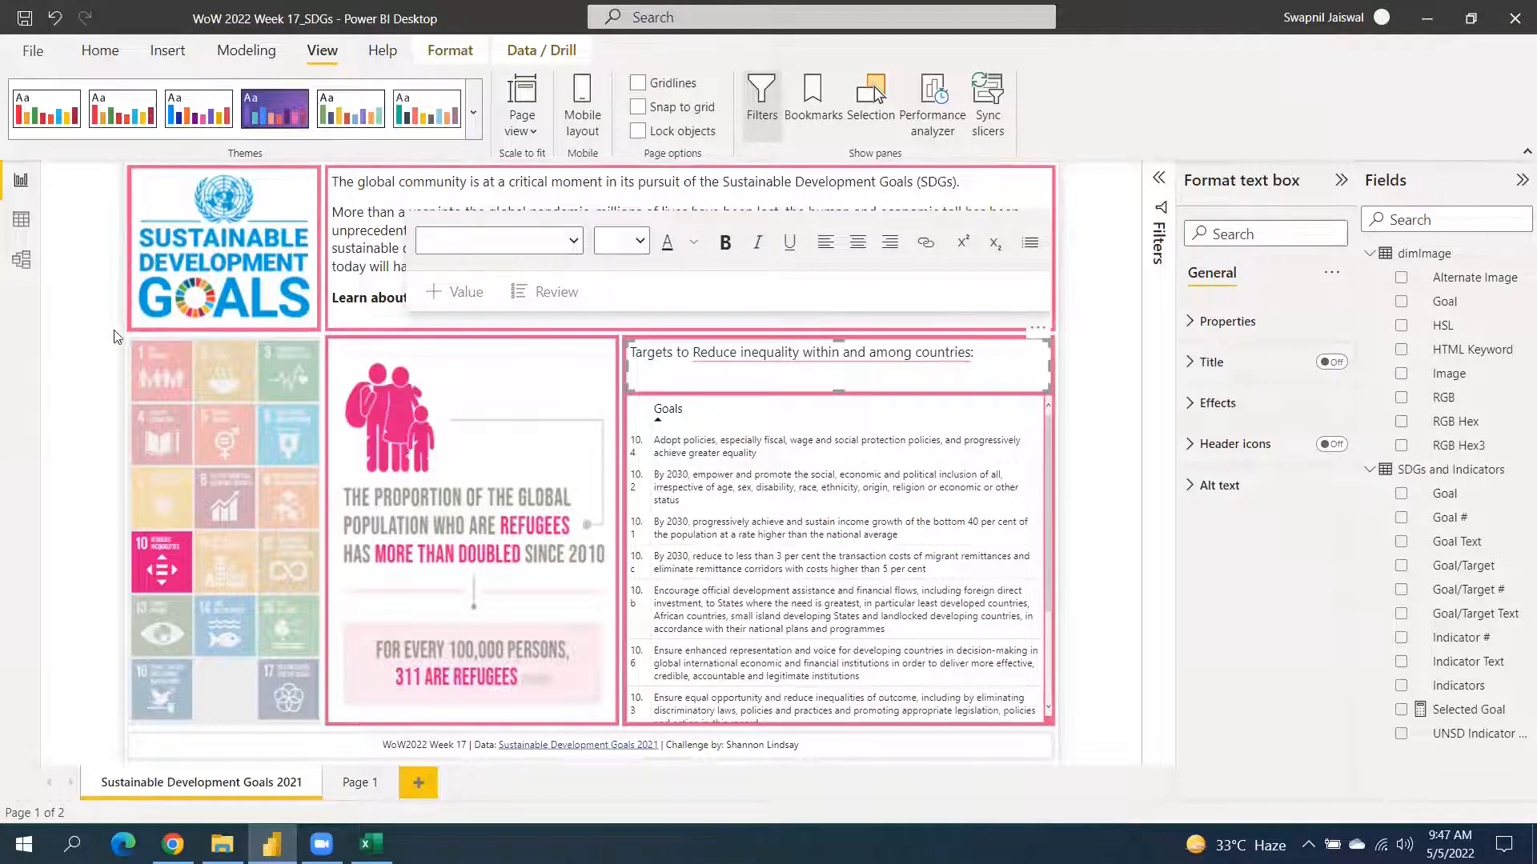
Check the field-based background colour rule applied to the SDG logo image.
{"action": "left_click", "coordinate": [251, 238]}
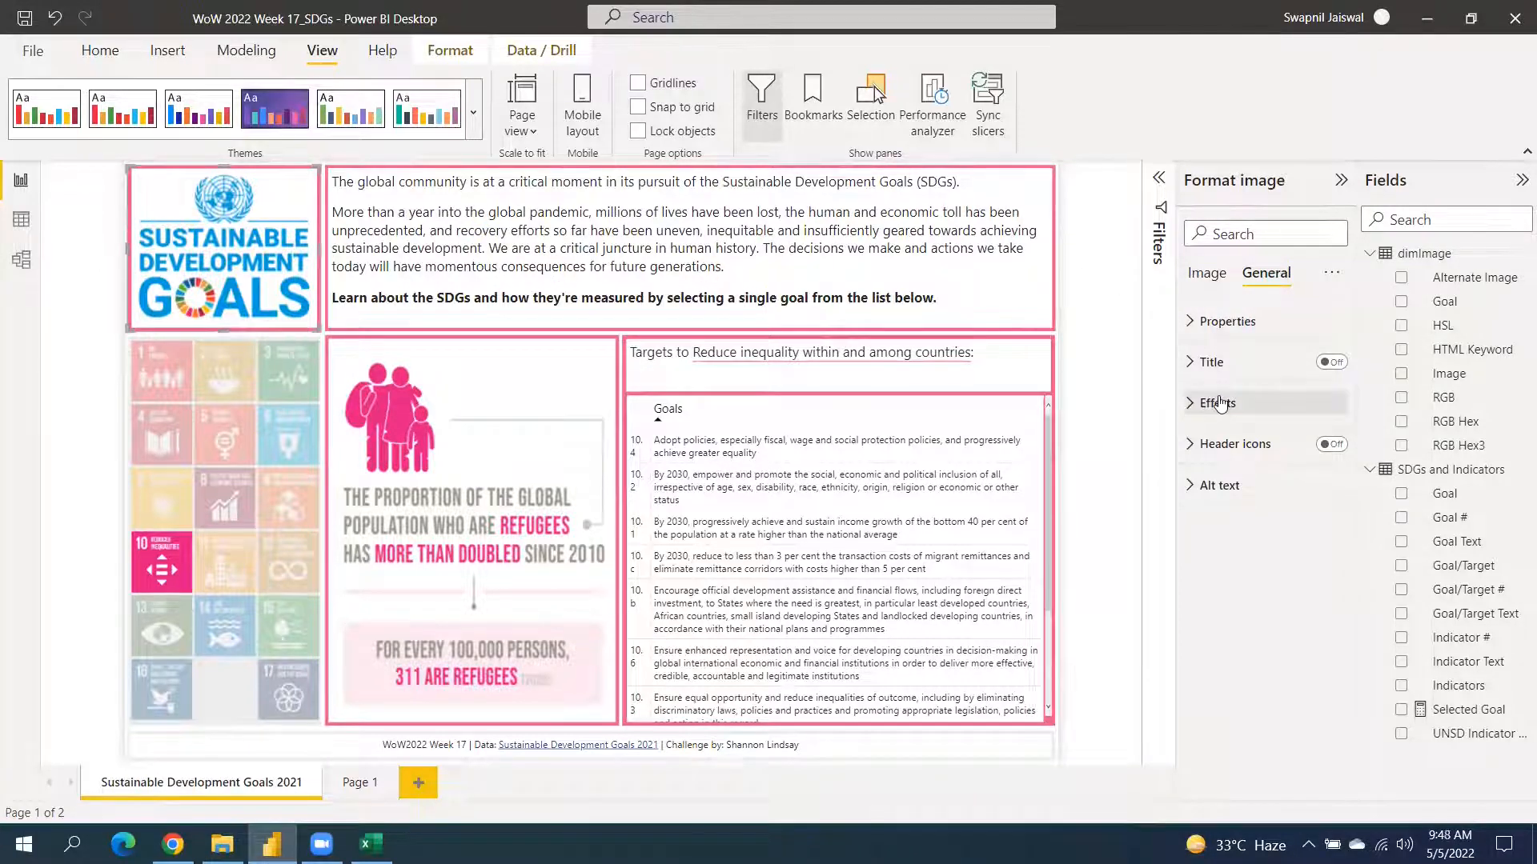
{"action": "left_click", "coordinate": [1198, 405]}
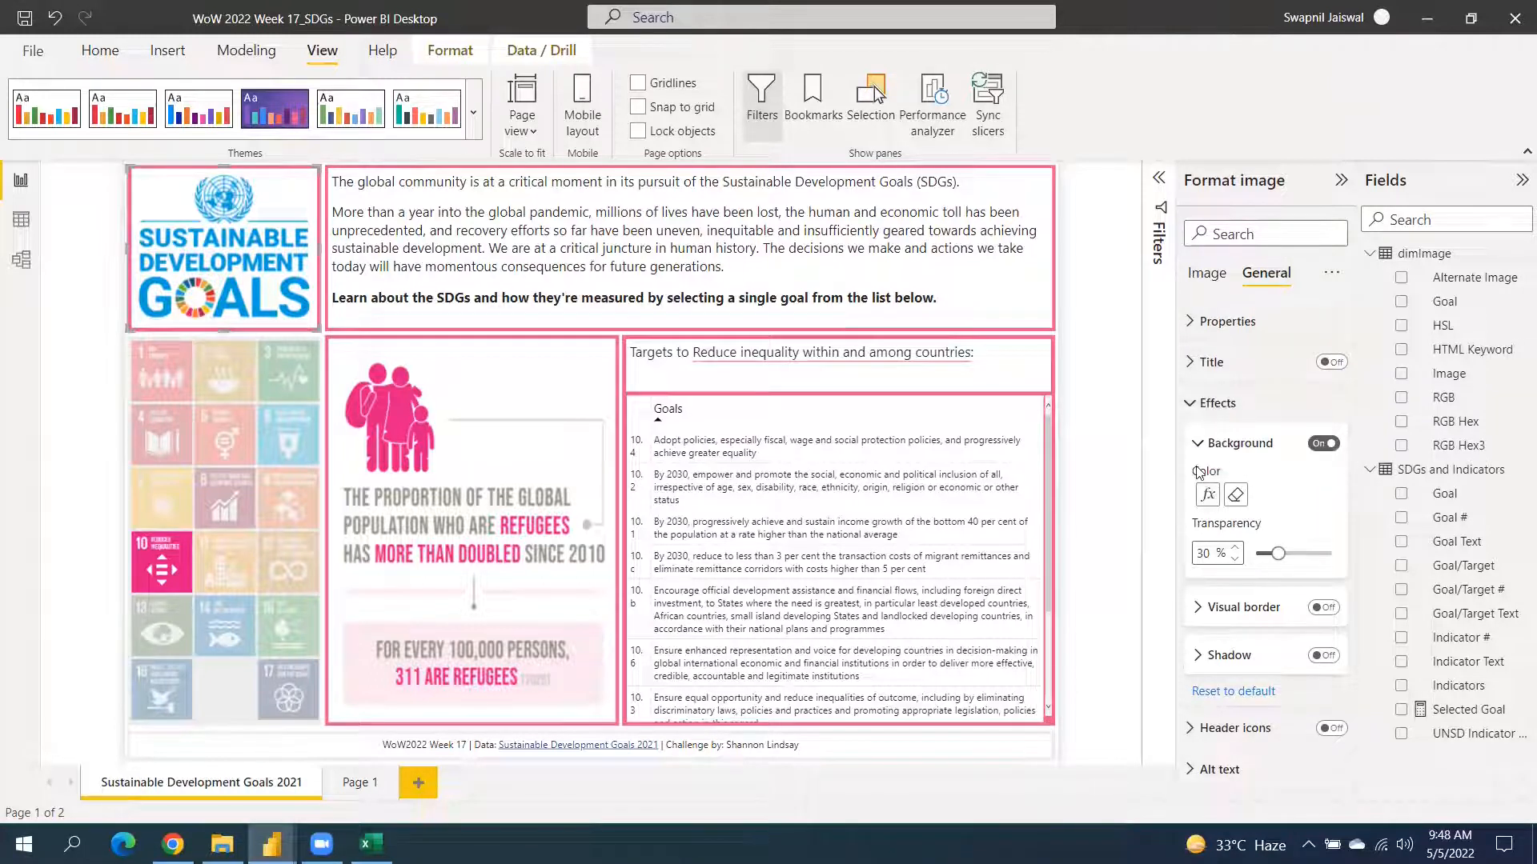
{"action": "left_click", "coordinate": [1207, 494]}
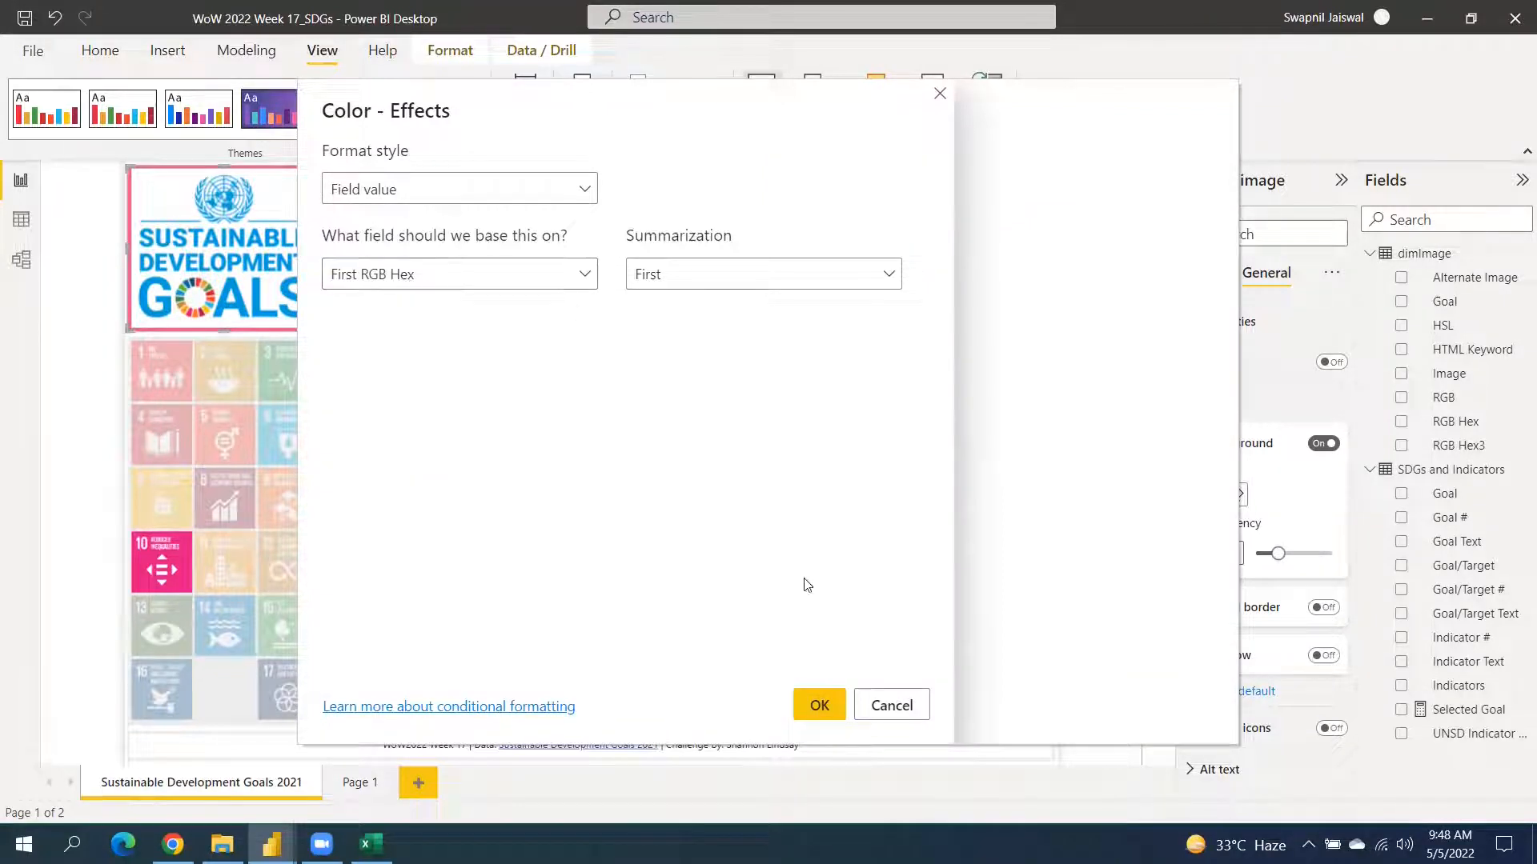
{"action": "left_click", "coordinate": [816, 704]}
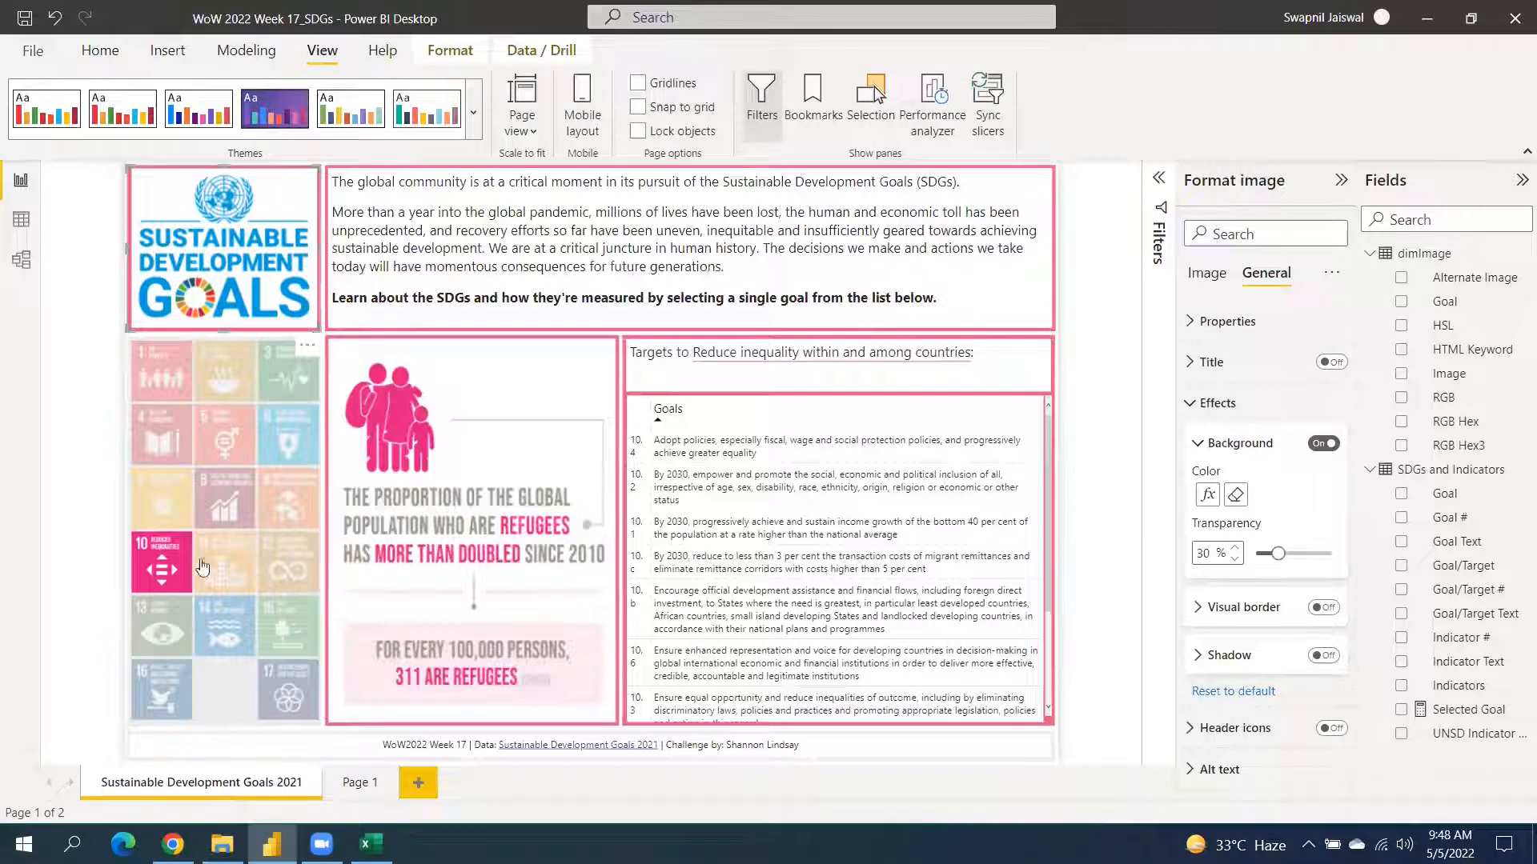
Review the RGB Hex colour codes per goal in the dimImage table data, and return to the report page.
{"action": "left_click", "coordinate": [21, 219]}
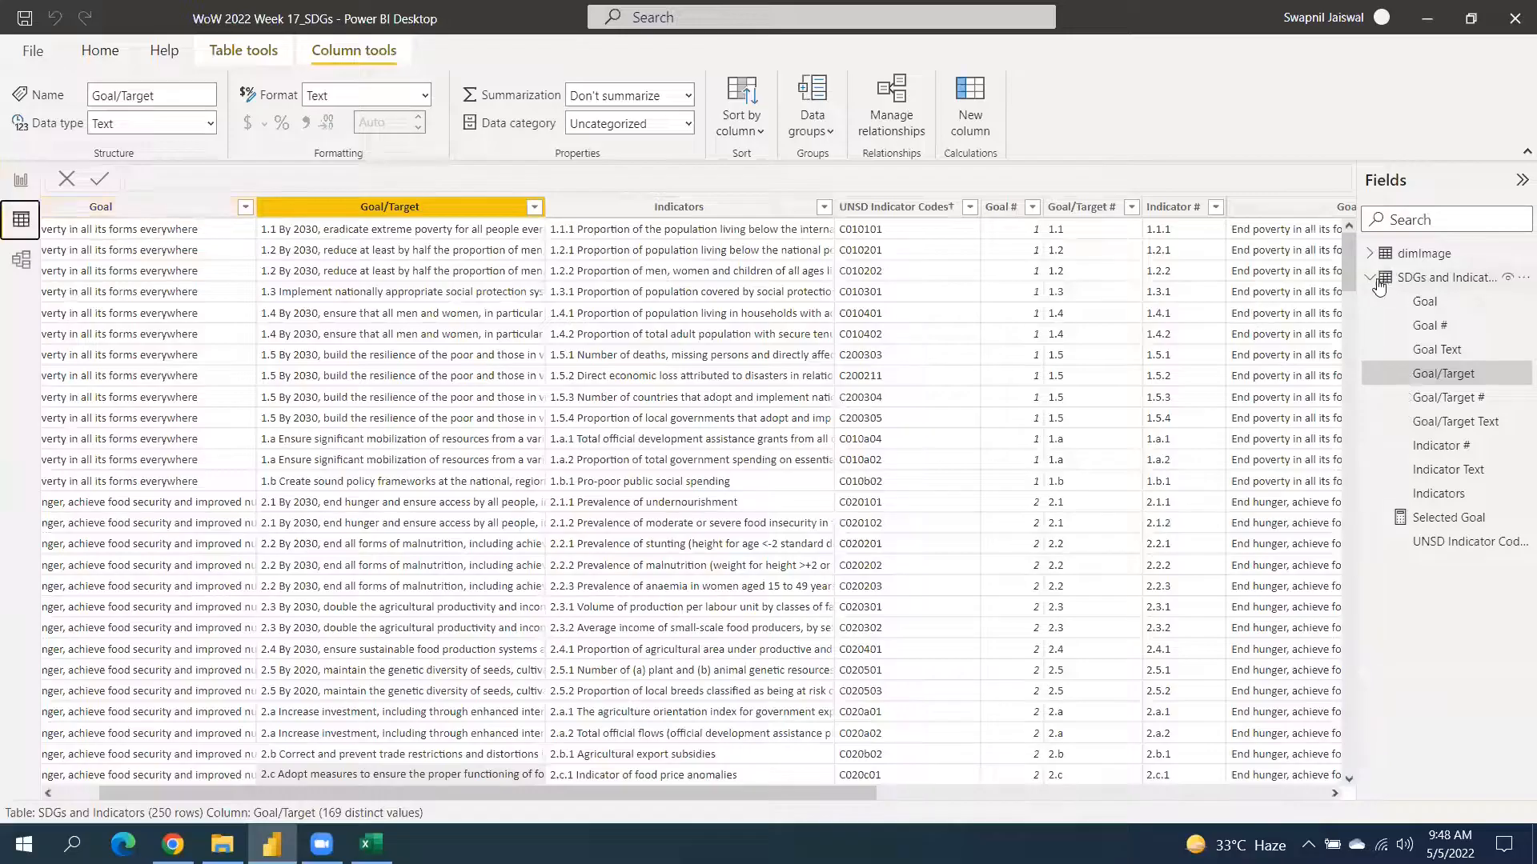
{"action": "left_click", "coordinate": [1371, 277]}
{"action": "left_click", "coordinate": [1424, 255]}
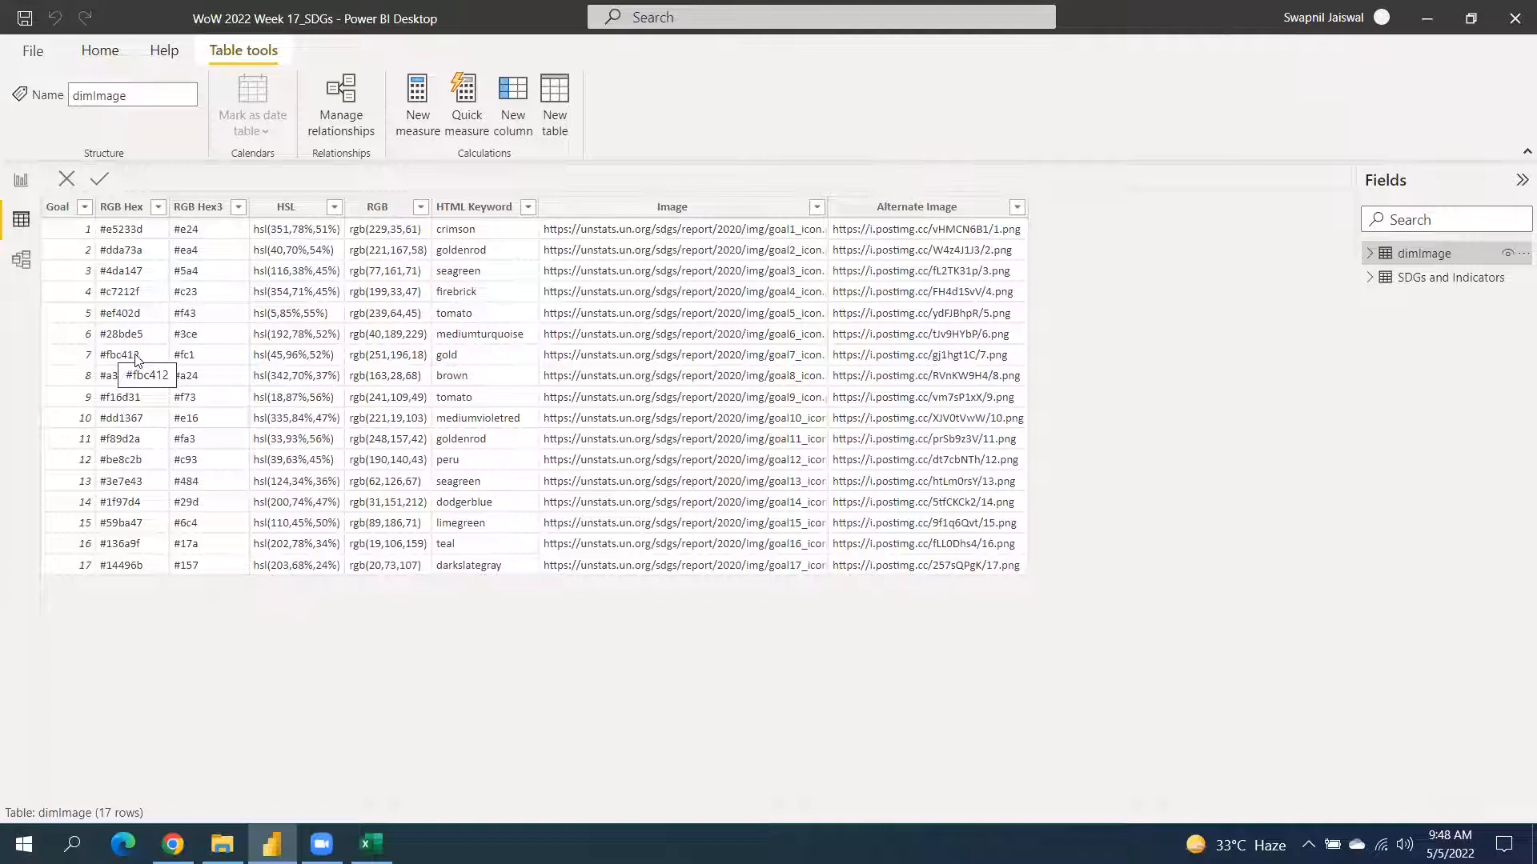
{"action": "left_click", "coordinate": [21, 190]}
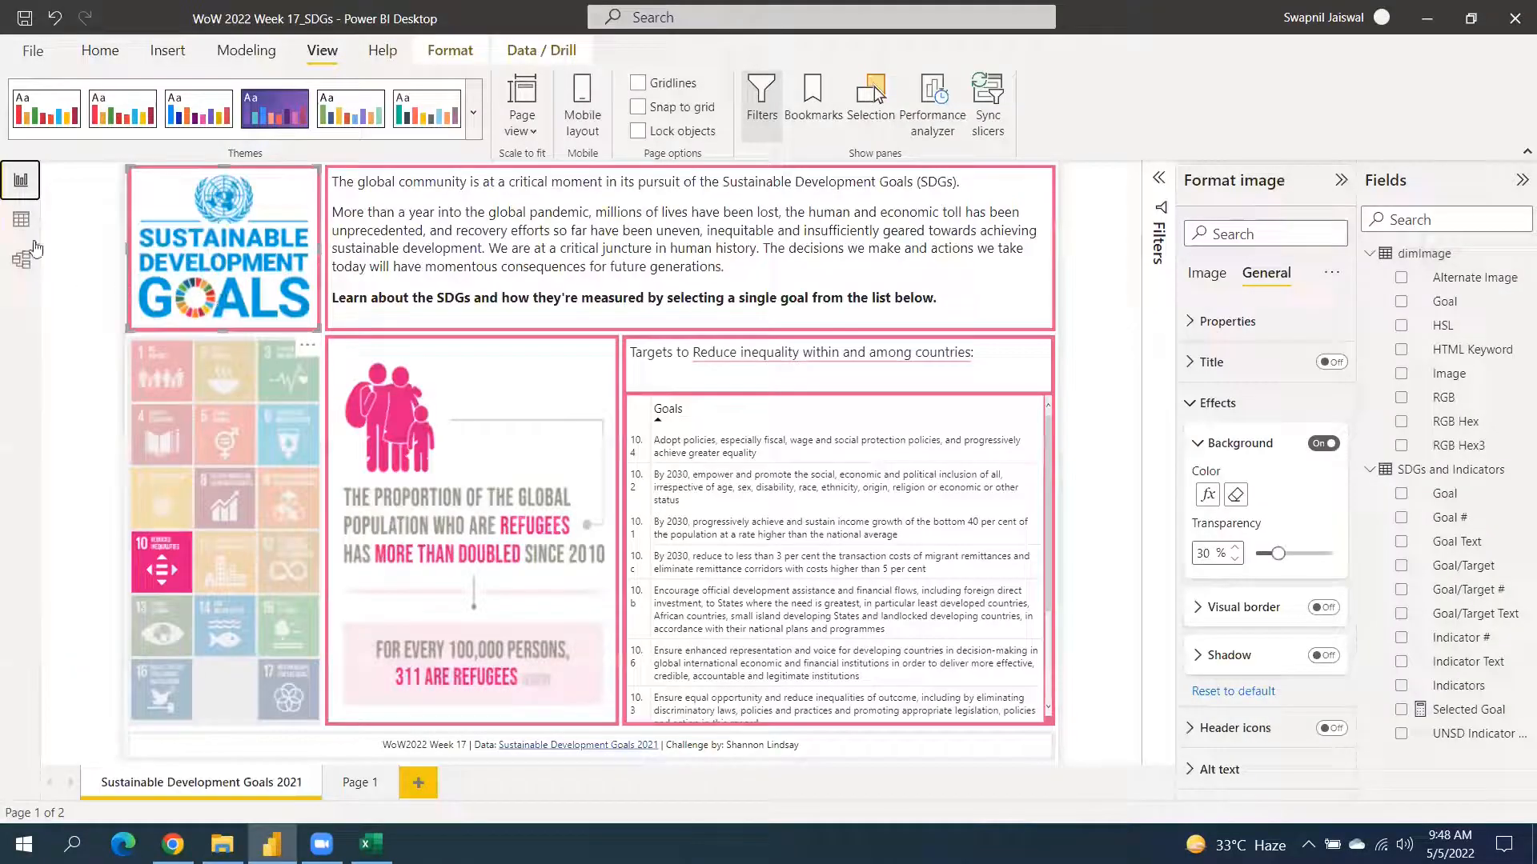
{"action": "left_click", "coordinate": [23, 227]}
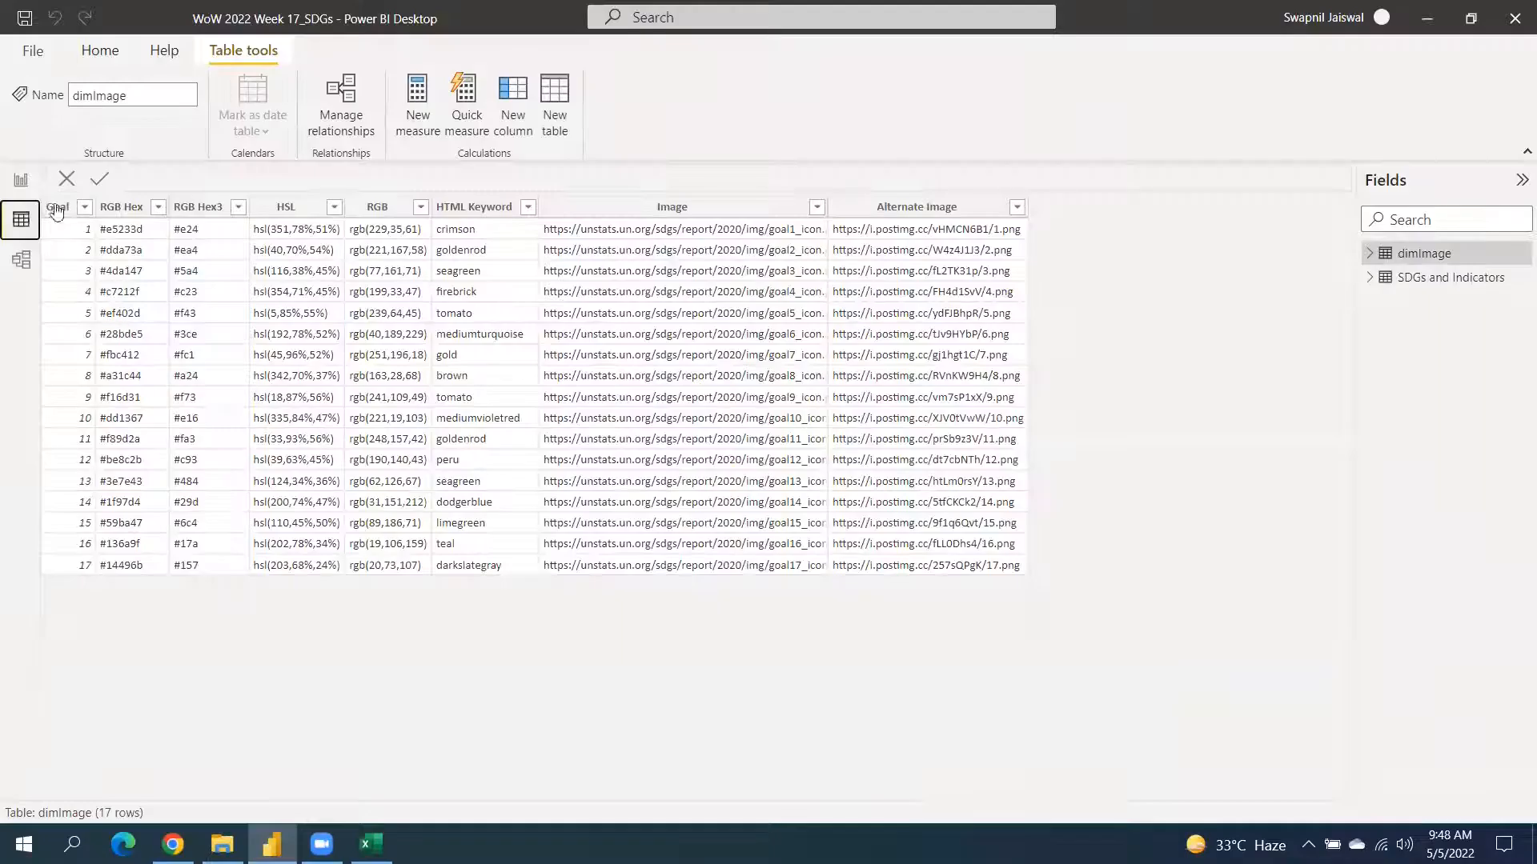
{"action": "left_click", "coordinate": [21, 179]}
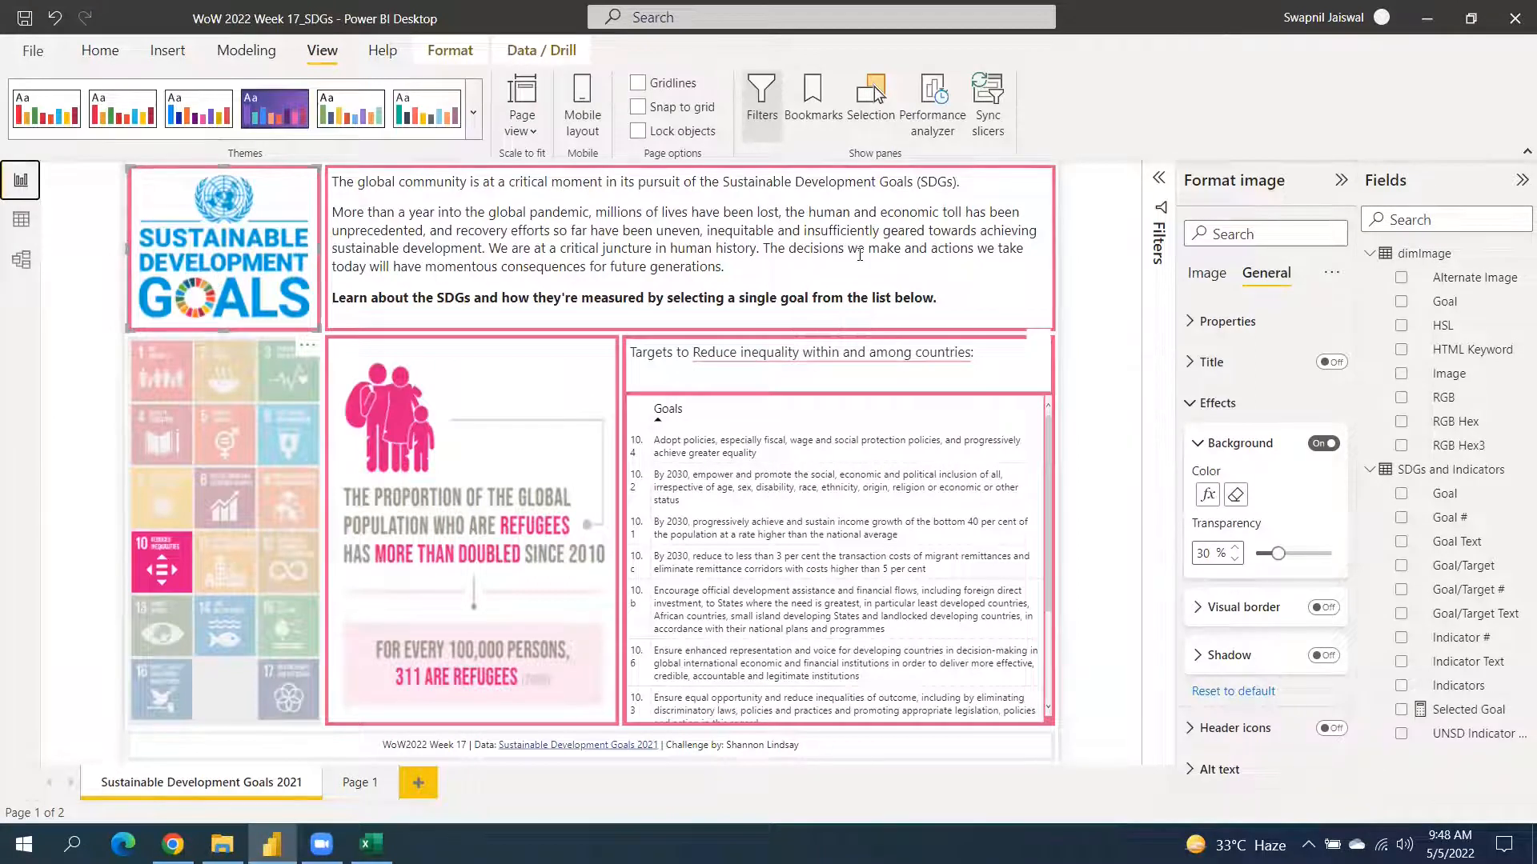
Examine the background effects of the intro text box, the shape behind it and the logo, and try the goal 12 tile.
{"action": "left_click", "coordinate": [844, 272]}
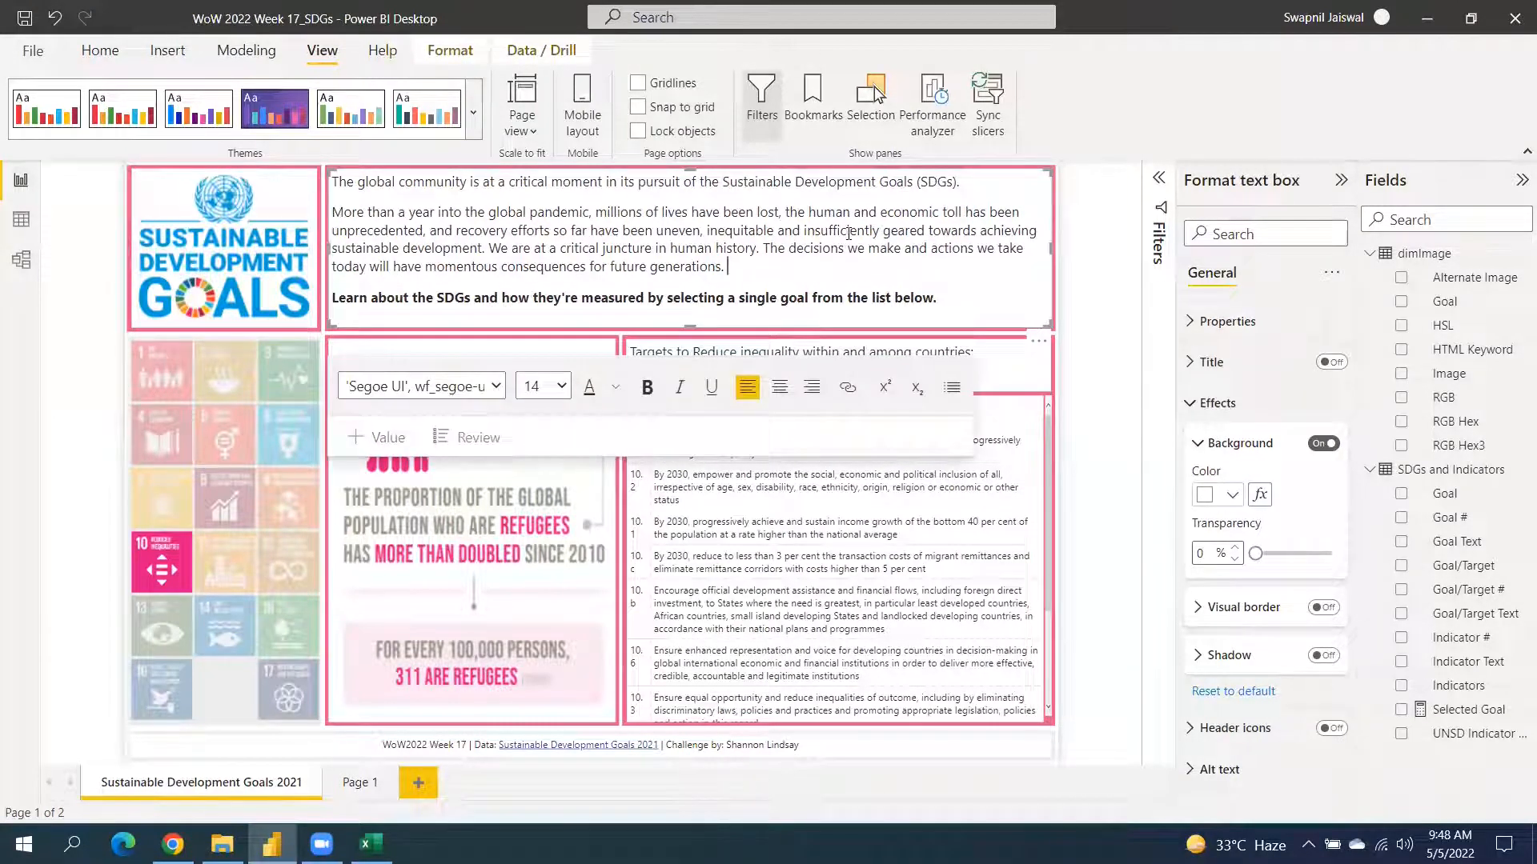
{"action": "left_click", "coordinate": [1221, 400]}
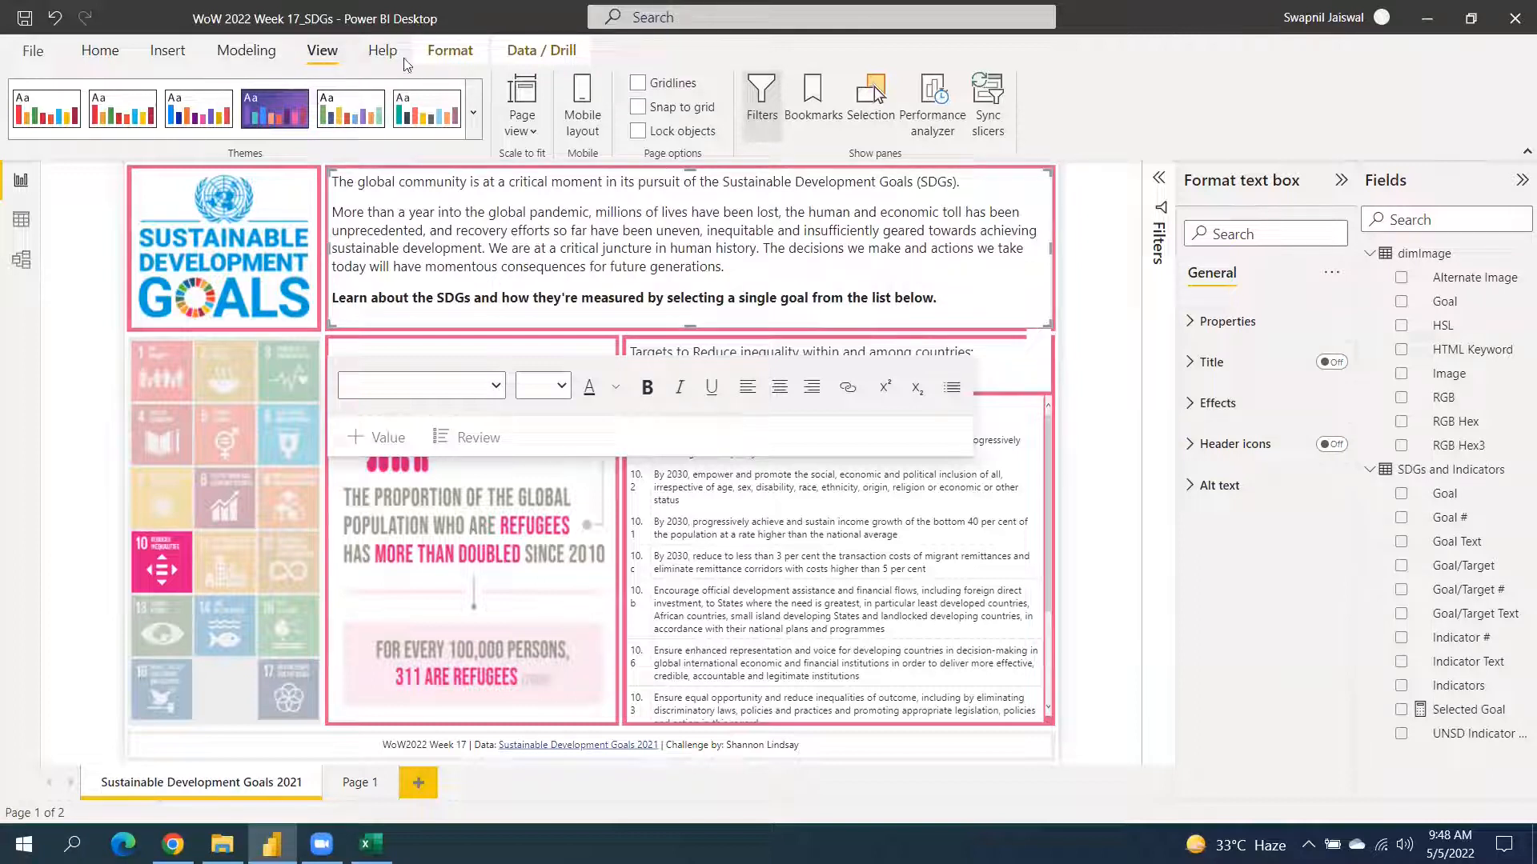
{"action": "left_click", "coordinate": [872, 94]}
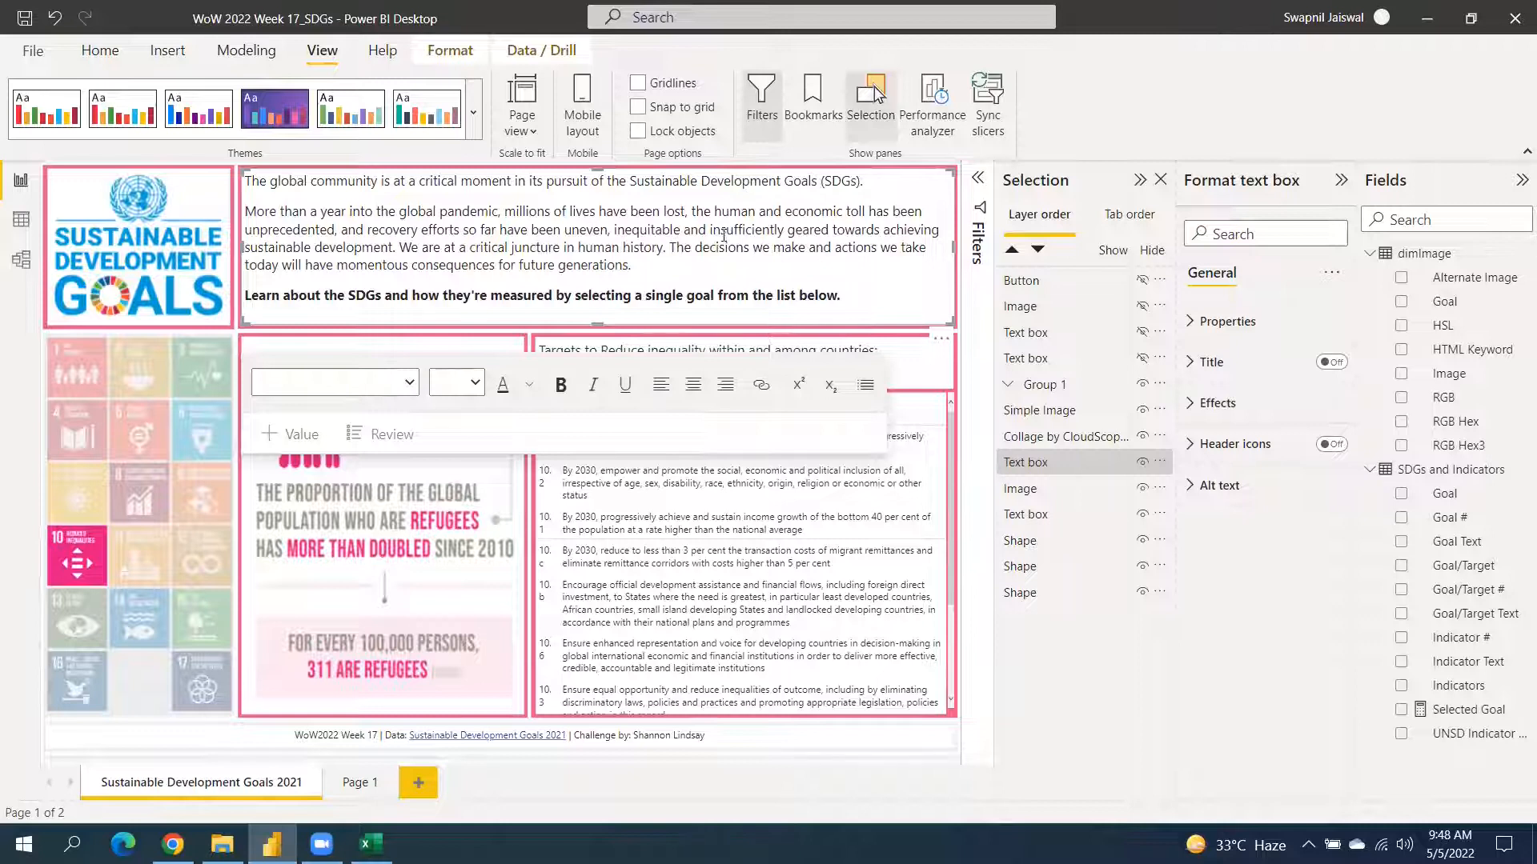
{"action": "left_click", "coordinate": [1049, 542]}
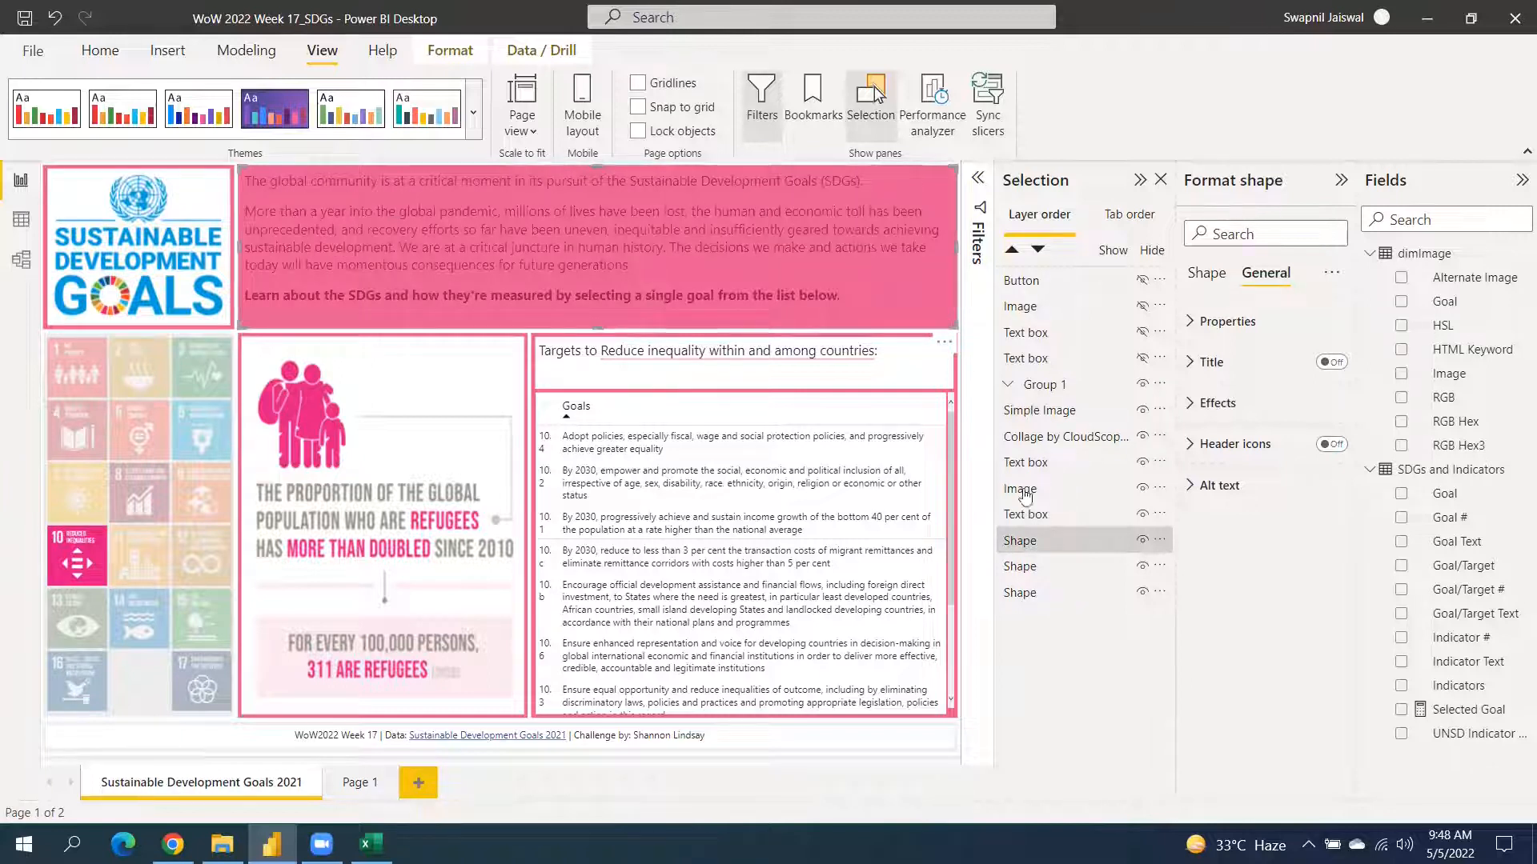
{"action": "left_click", "coordinate": [1046, 548]}
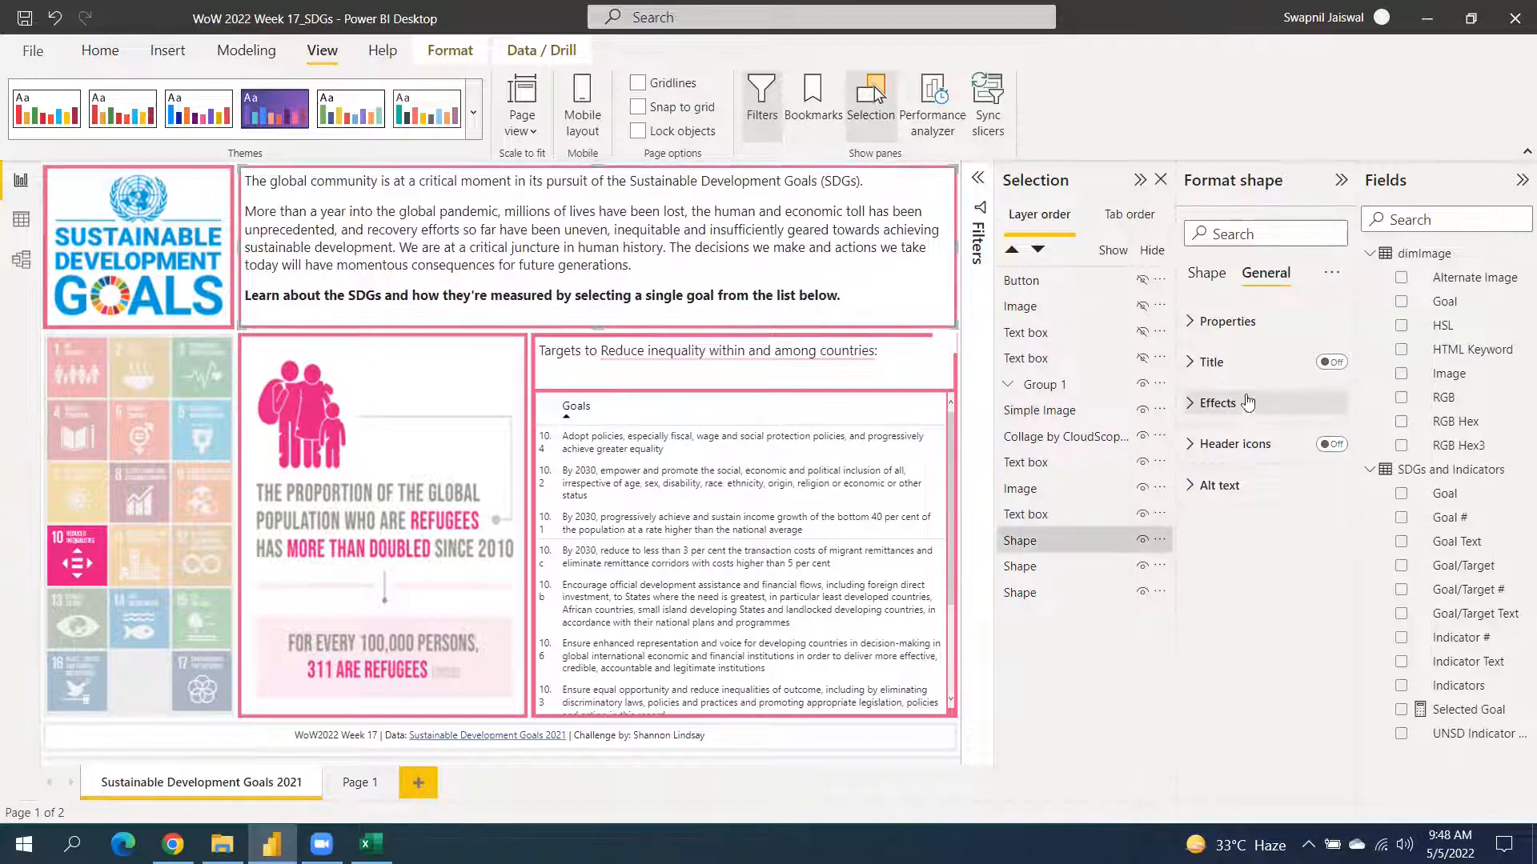
{"action": "left_click", "coordinate": [1233, 402]}
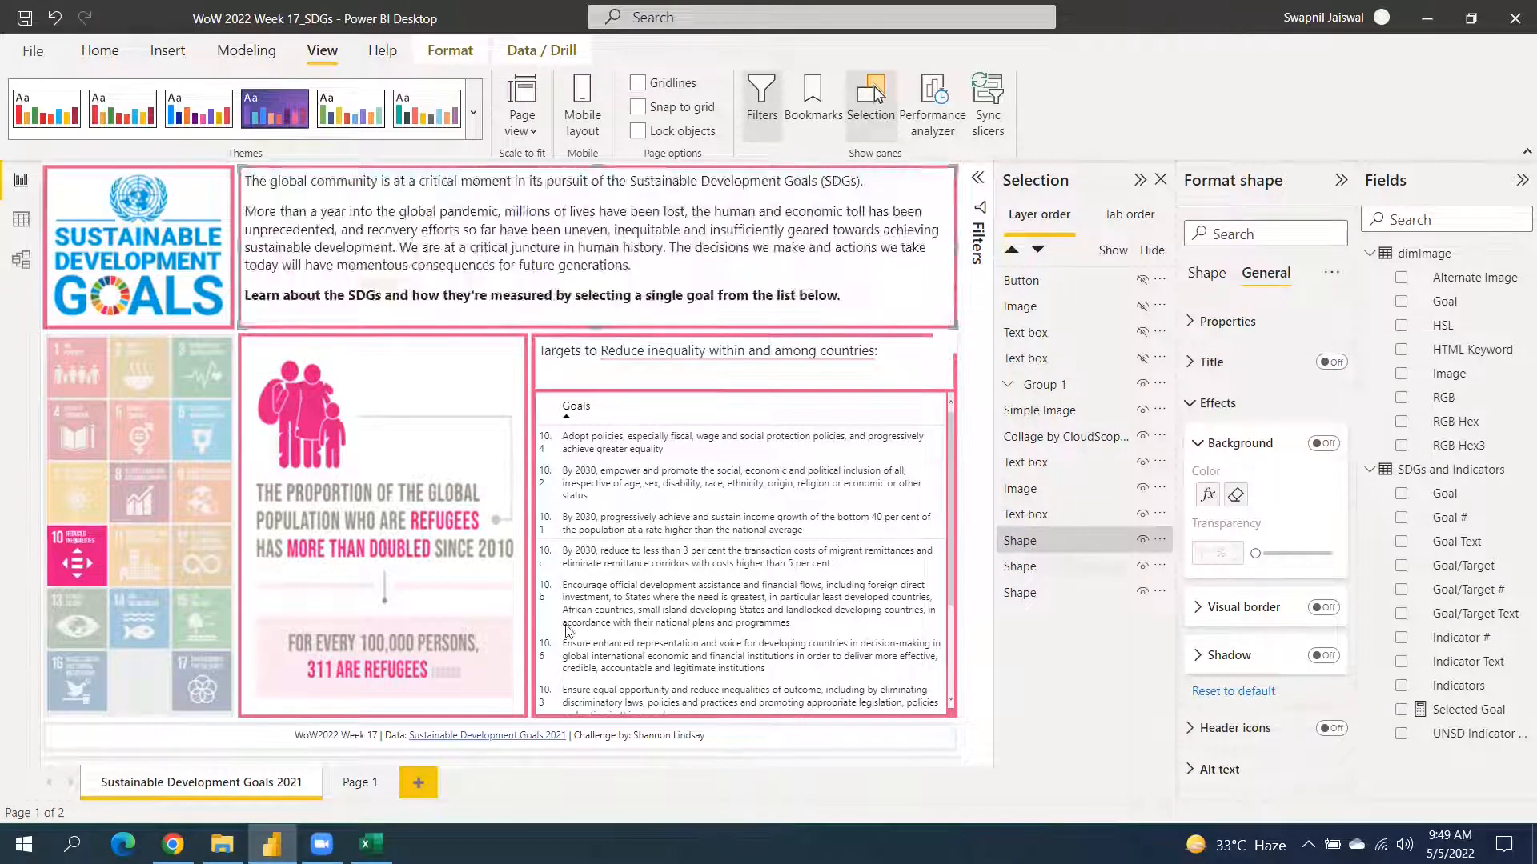
{"action": "left_click", "coordinate": [1159, 179]}
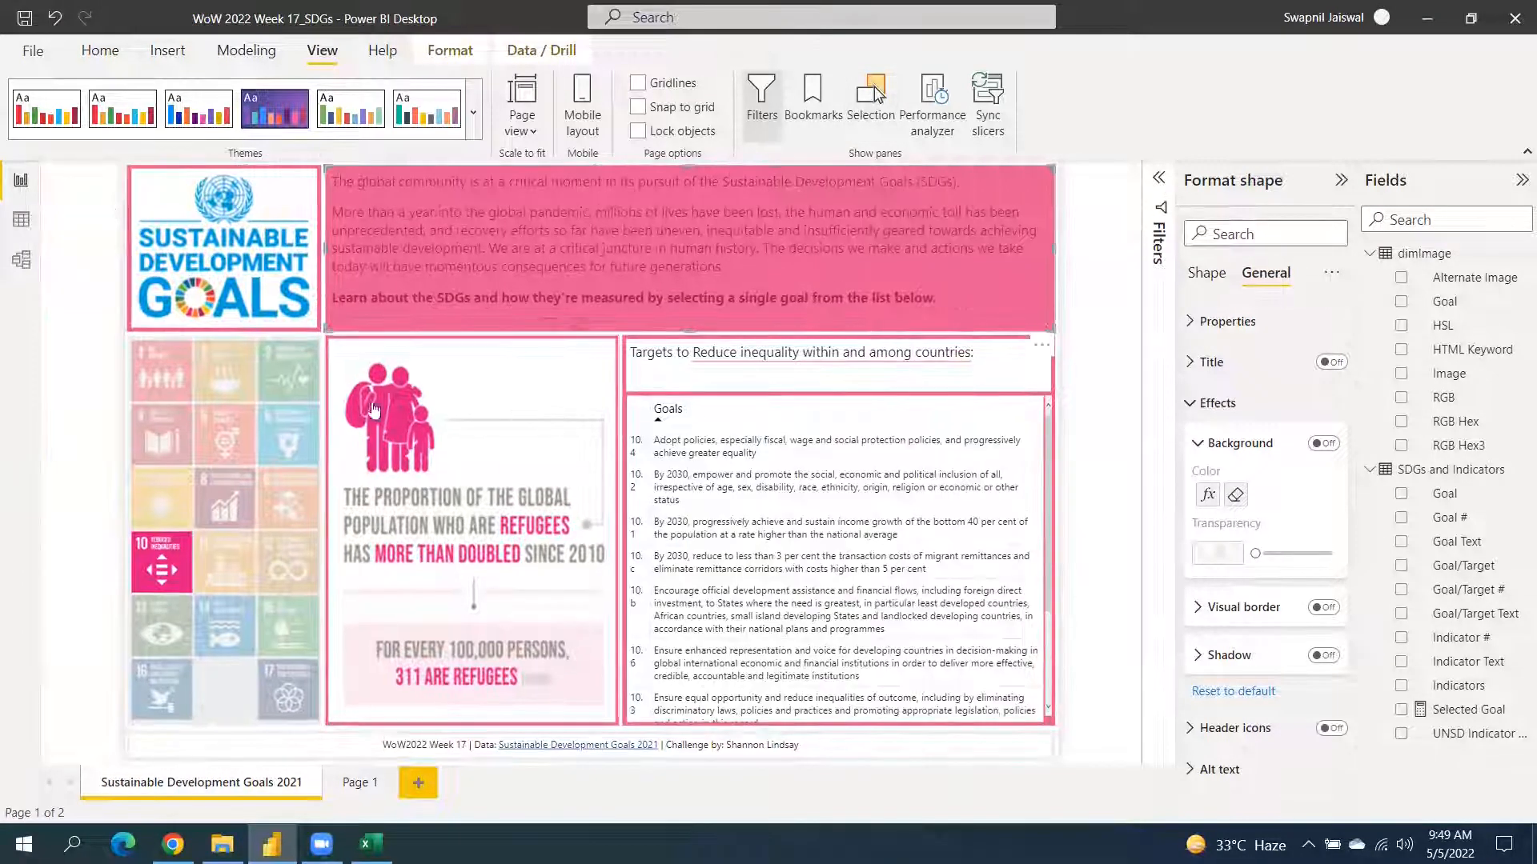
{"action": "left_click", "coordinate": [245, 252]}
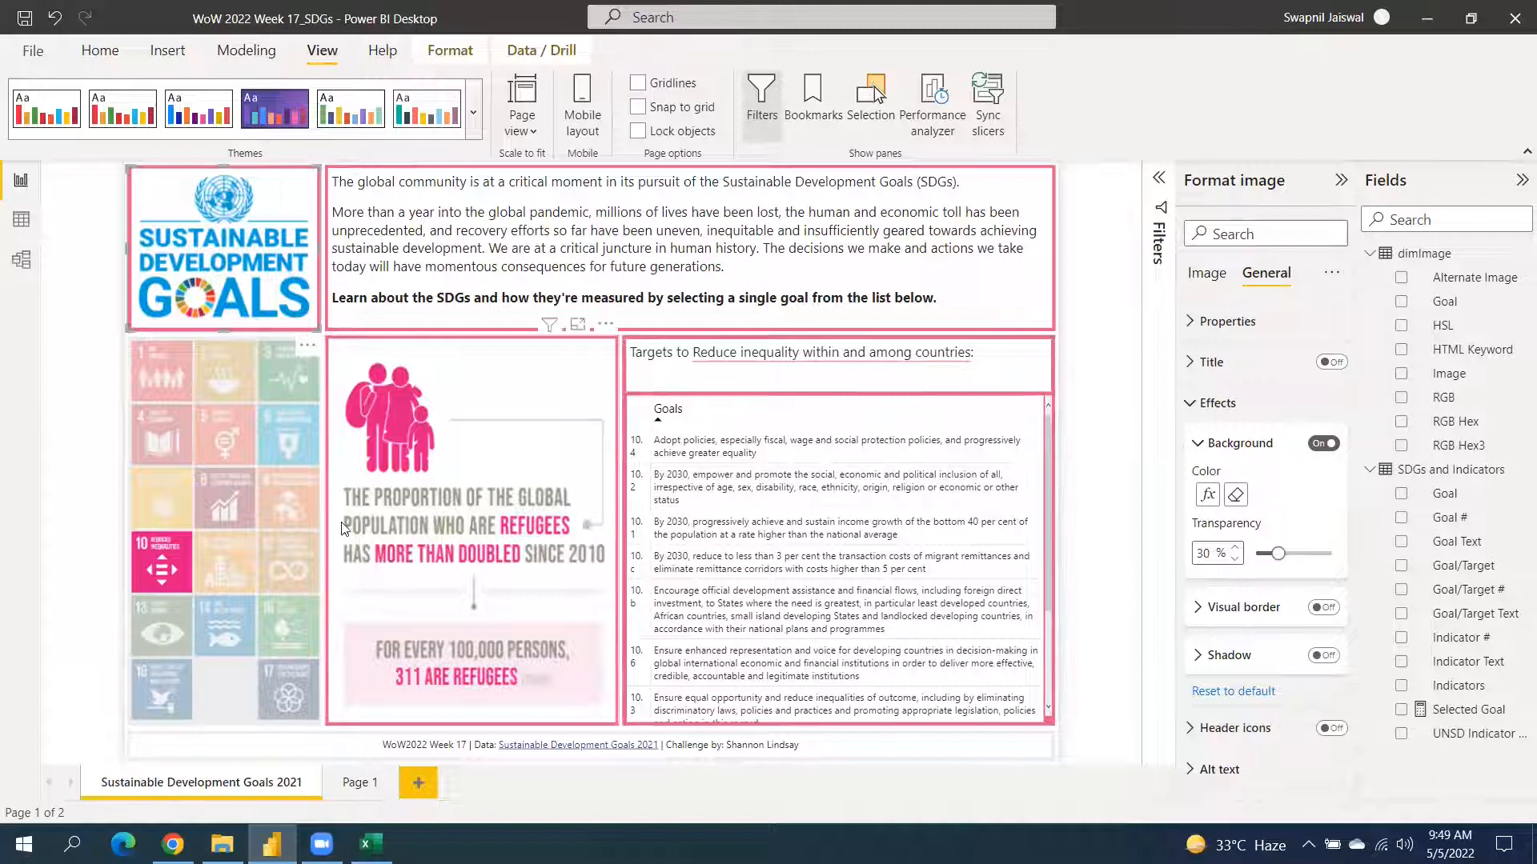
{"action": "left_click", "coordinate": [301, 561]}
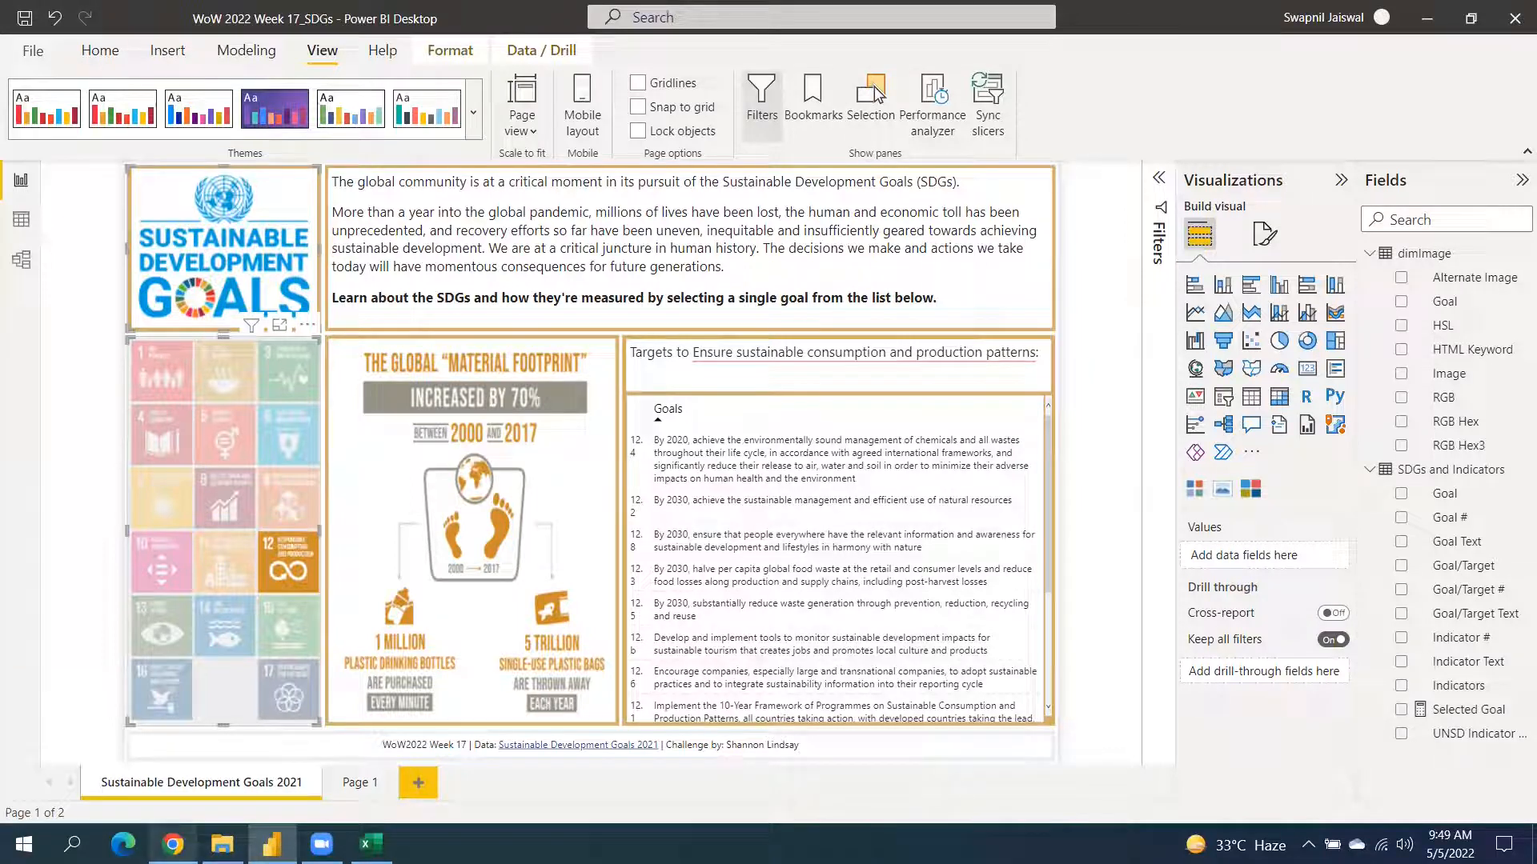
Switch to the PowerBI.tips Theme Generator in Chrome, dismiss the theme download prompt and review the palette colours.
{"action": "left_click", "coordinate": [173, 844]}
{"action": "left_click", "coordinate": [507, 18]}
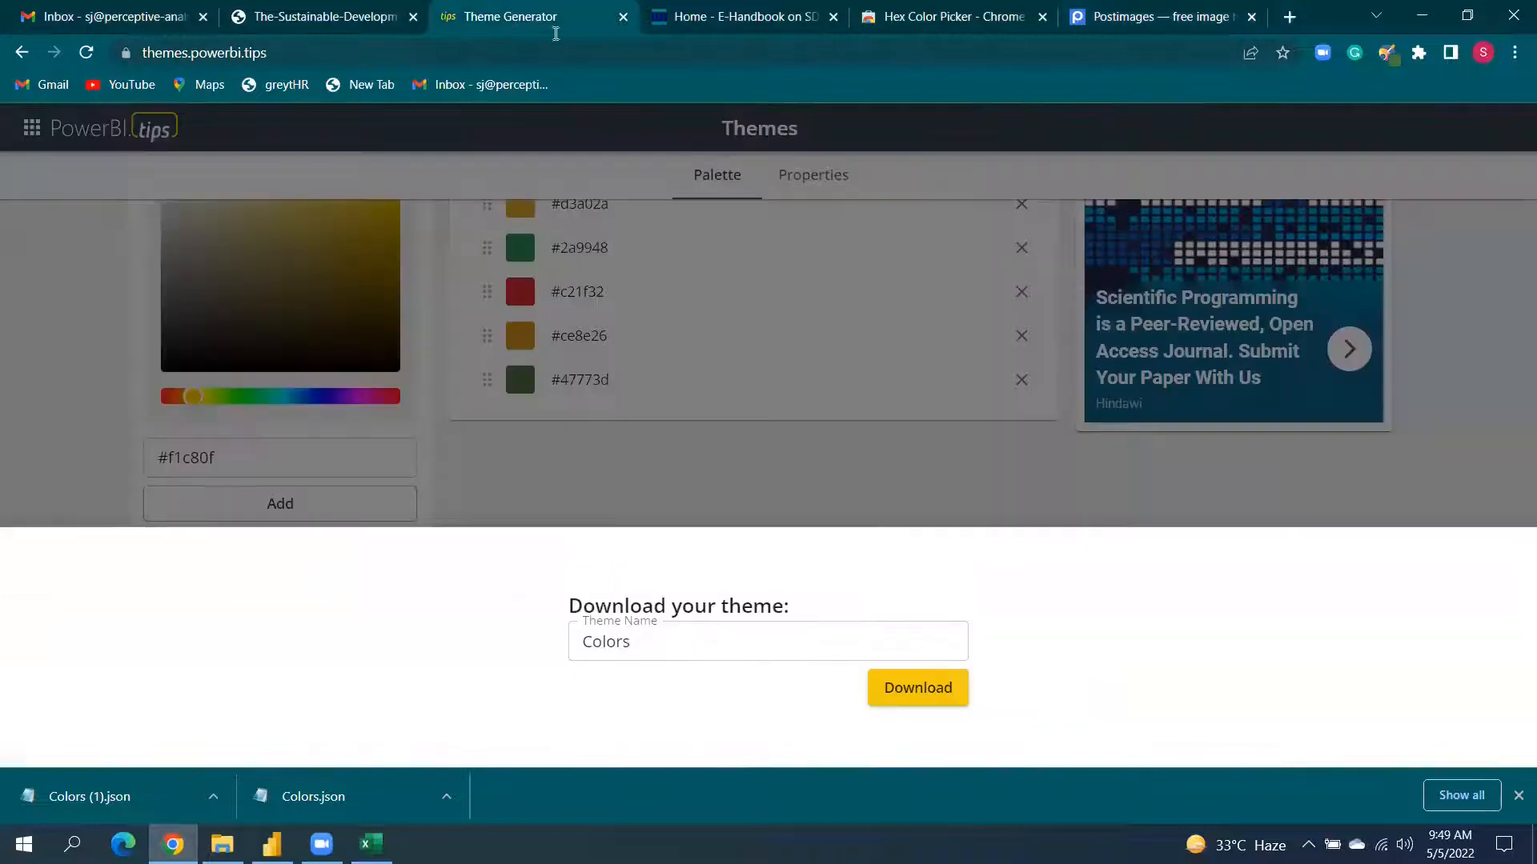
{"action": "left_click", "coordinate": [1095, 492]}
{"action": "scroll", "coordinate": [723, 458], "scroll_direction": "up", "scroll_amount": 2}
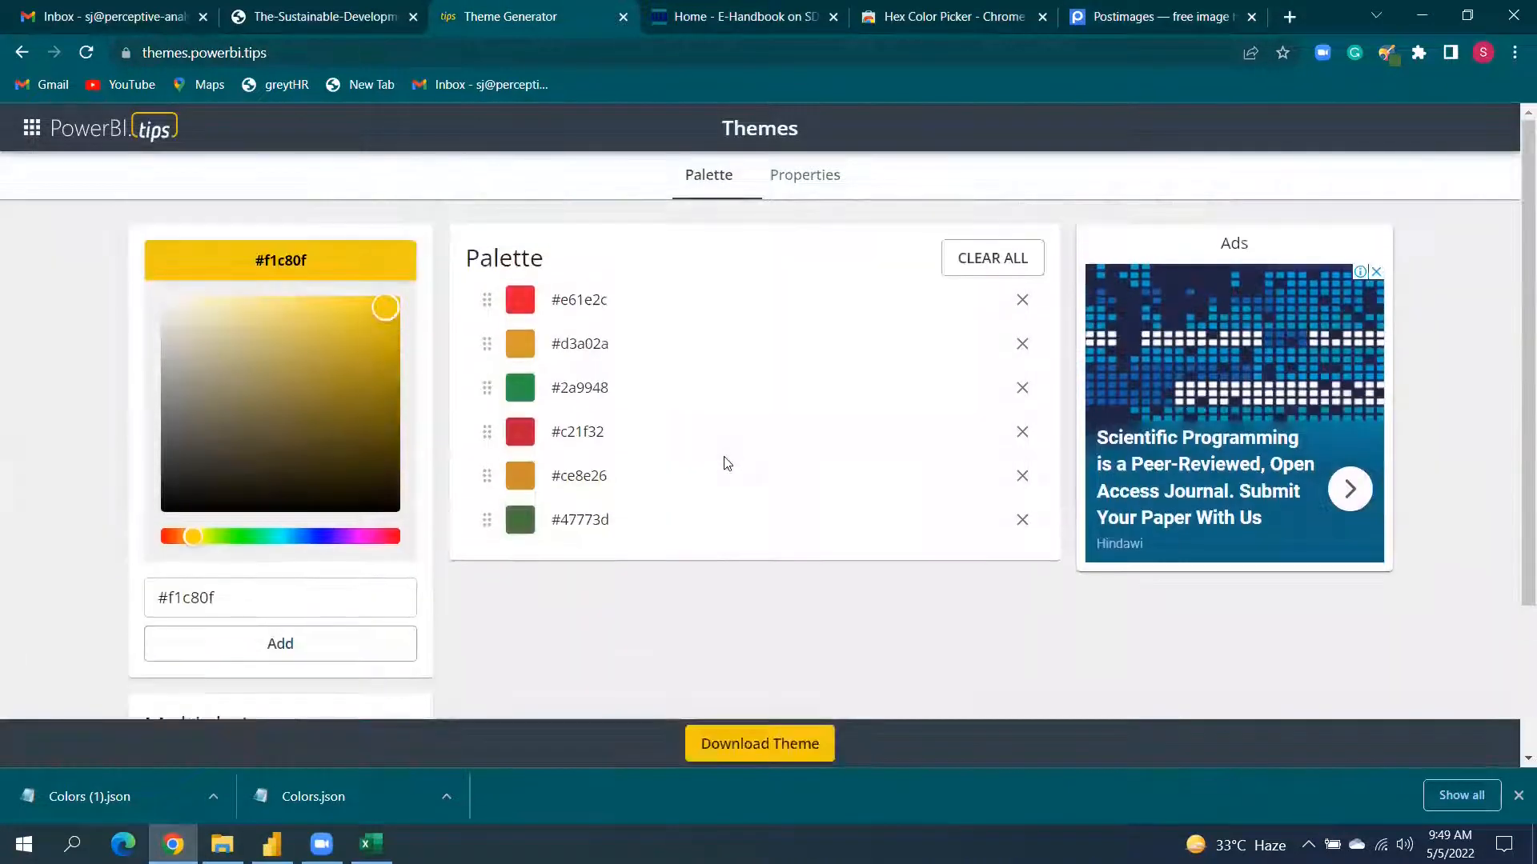
{"action": "scroll", "coordinate": [727, 464], "scroll_direction": "down", "scroll_amount": 2}
{"action": "scroll", "coordinate": [727, 464], "scroll_direction": "up", "scroll_amount": 2}
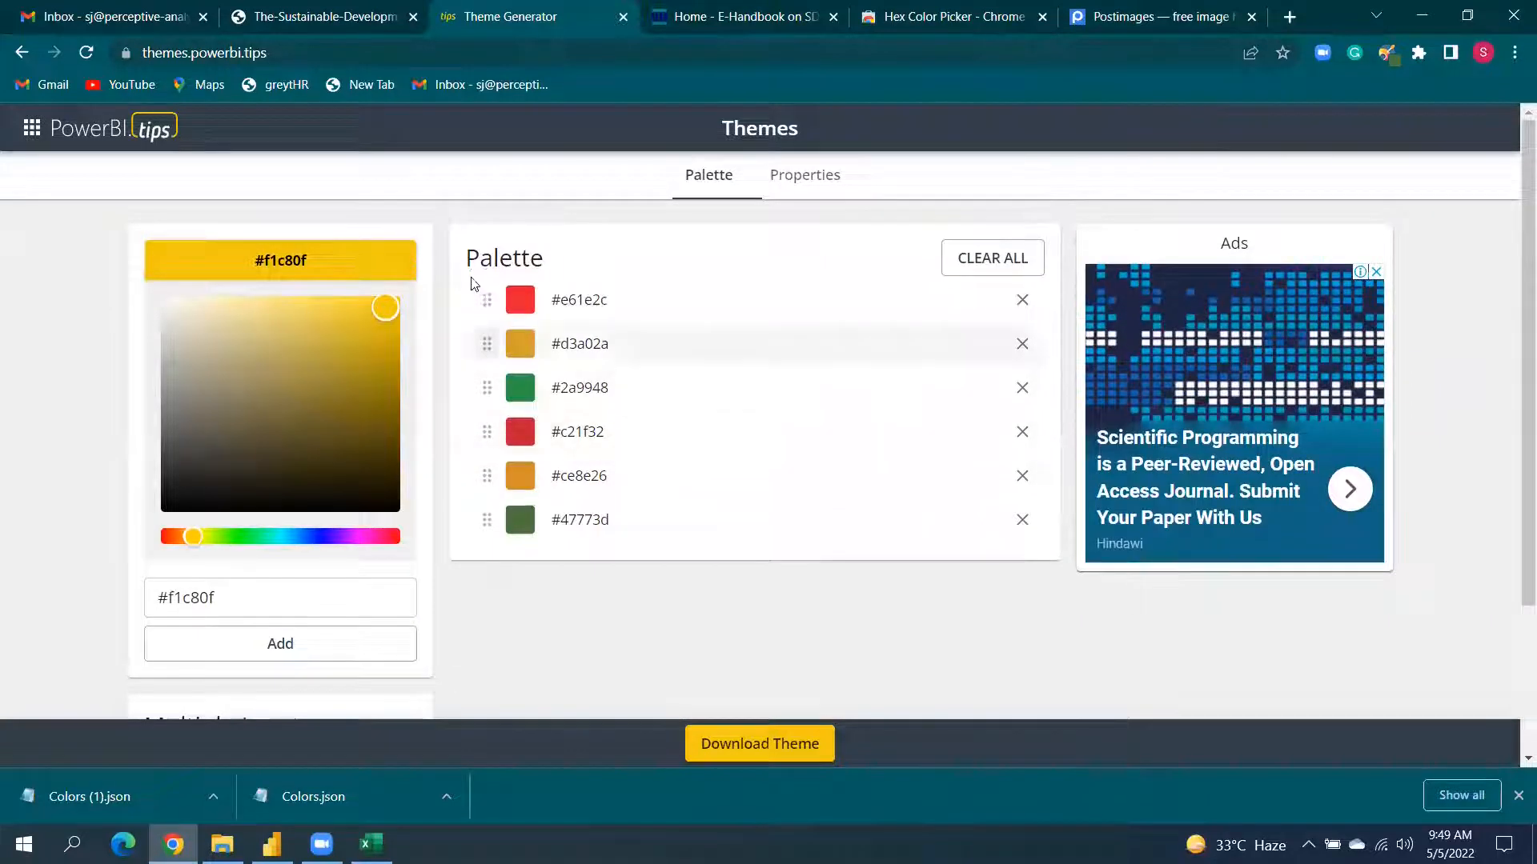
{"action": "scroll", "coordinate": [592, 481], "scroll_direction": "down", "scroll_amount": 2}
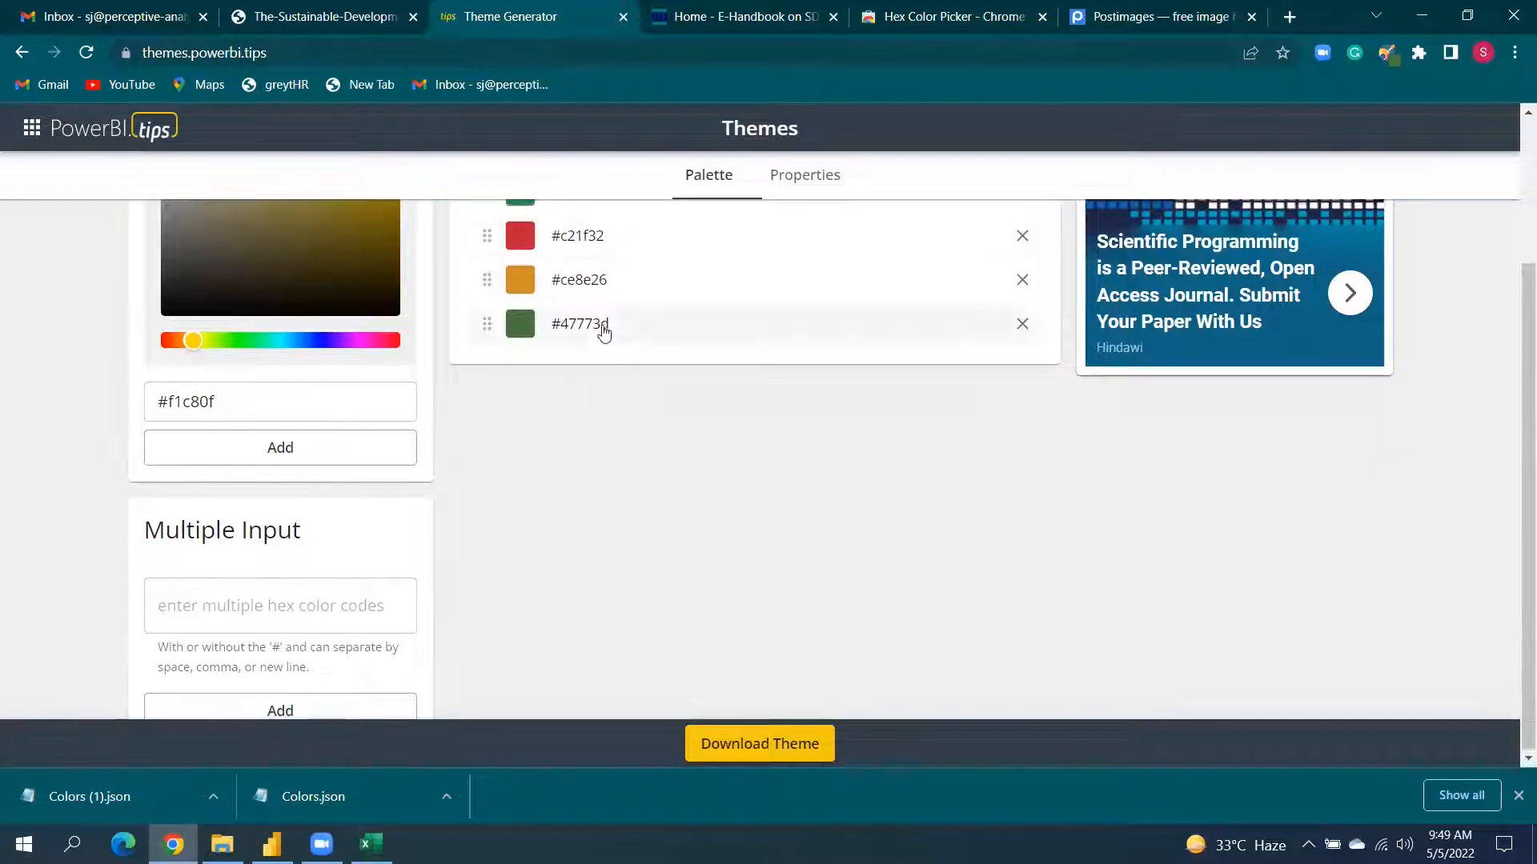
{"action": "scroll", "coordinate": [641, 336], "scroll_direction": "up", "scroll_amount": 2}
Look over the theme generator's chart properties and palette, and switch back to the Power BI report.
{"action": "left_click", "coordinate": [810, 194]}
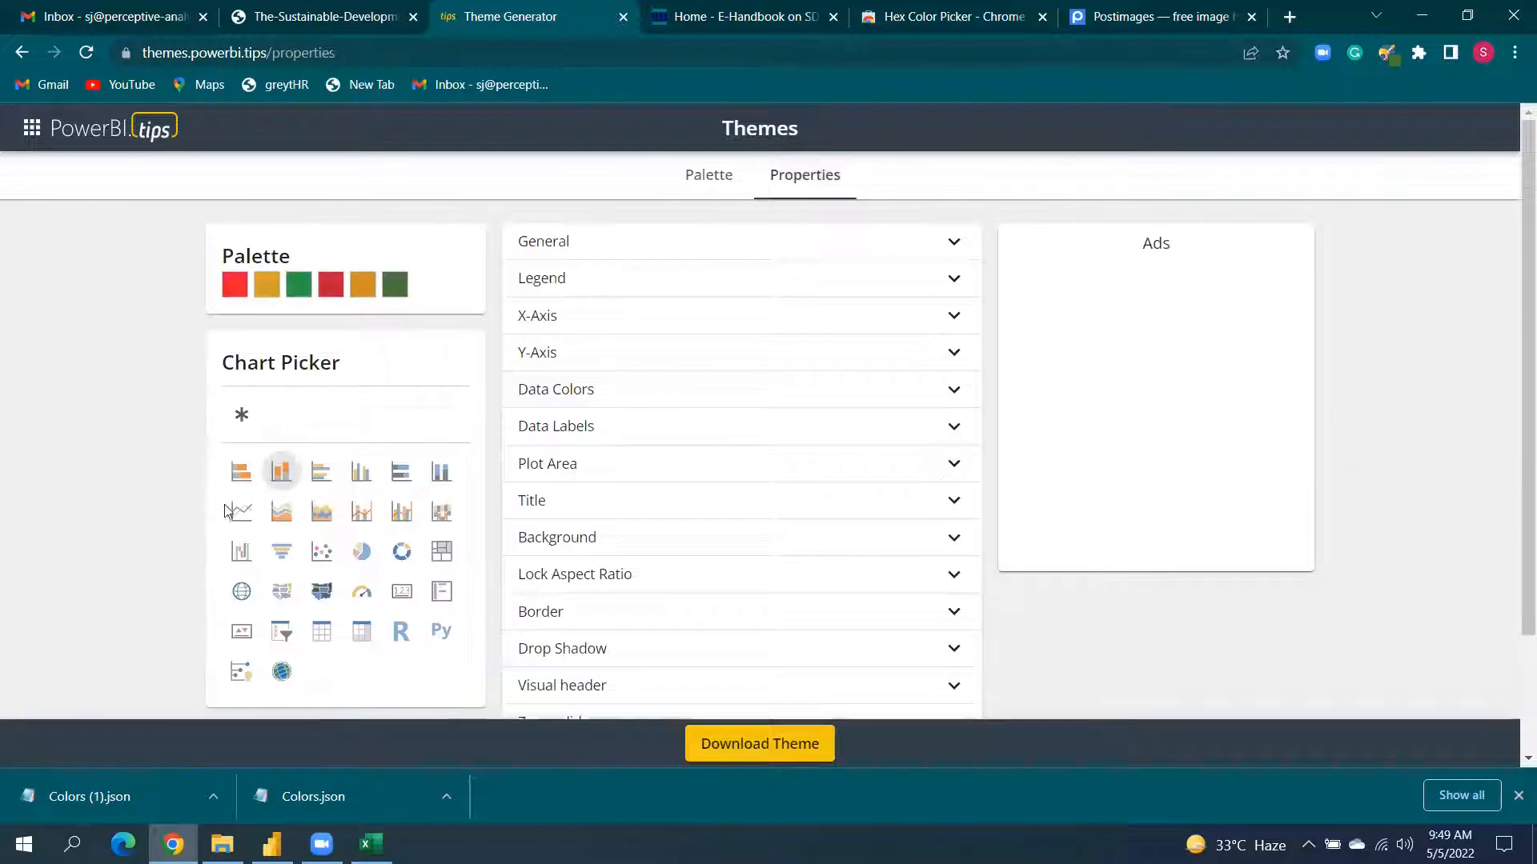
{"action": "scroll", "coordinate": [344, 590], "scroll_direction": "down", "scroll_amount": 1}
{"action": "scroll", "coordinate": [346, 593], "scroll_direction": "up", "scroll_amount": 1}
{"action": "left_click", "coordinate": [709, 178]}
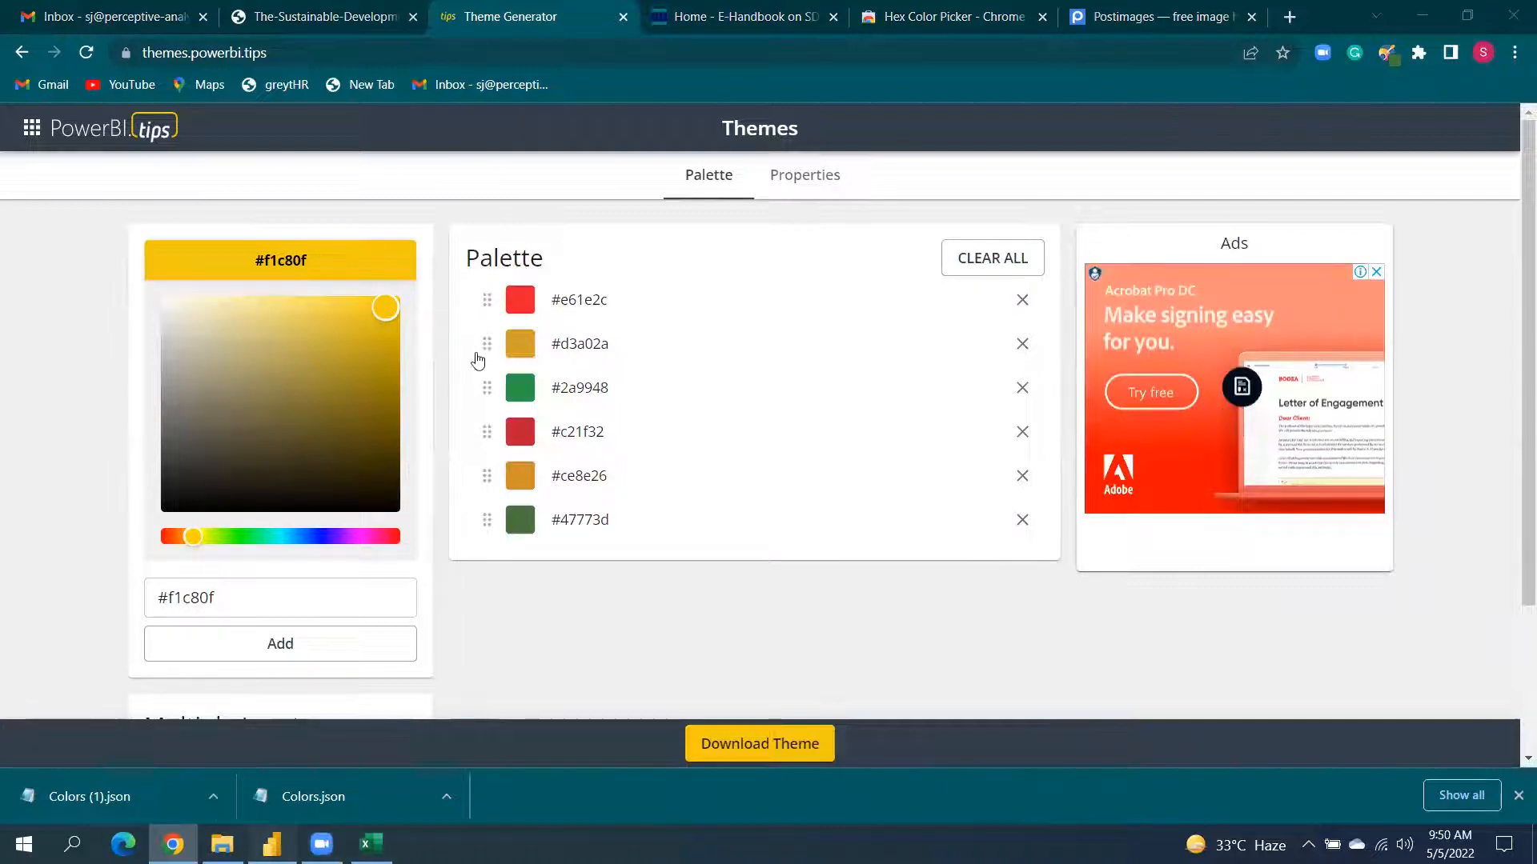
{"action": "key", "text": "alt+Tab"}
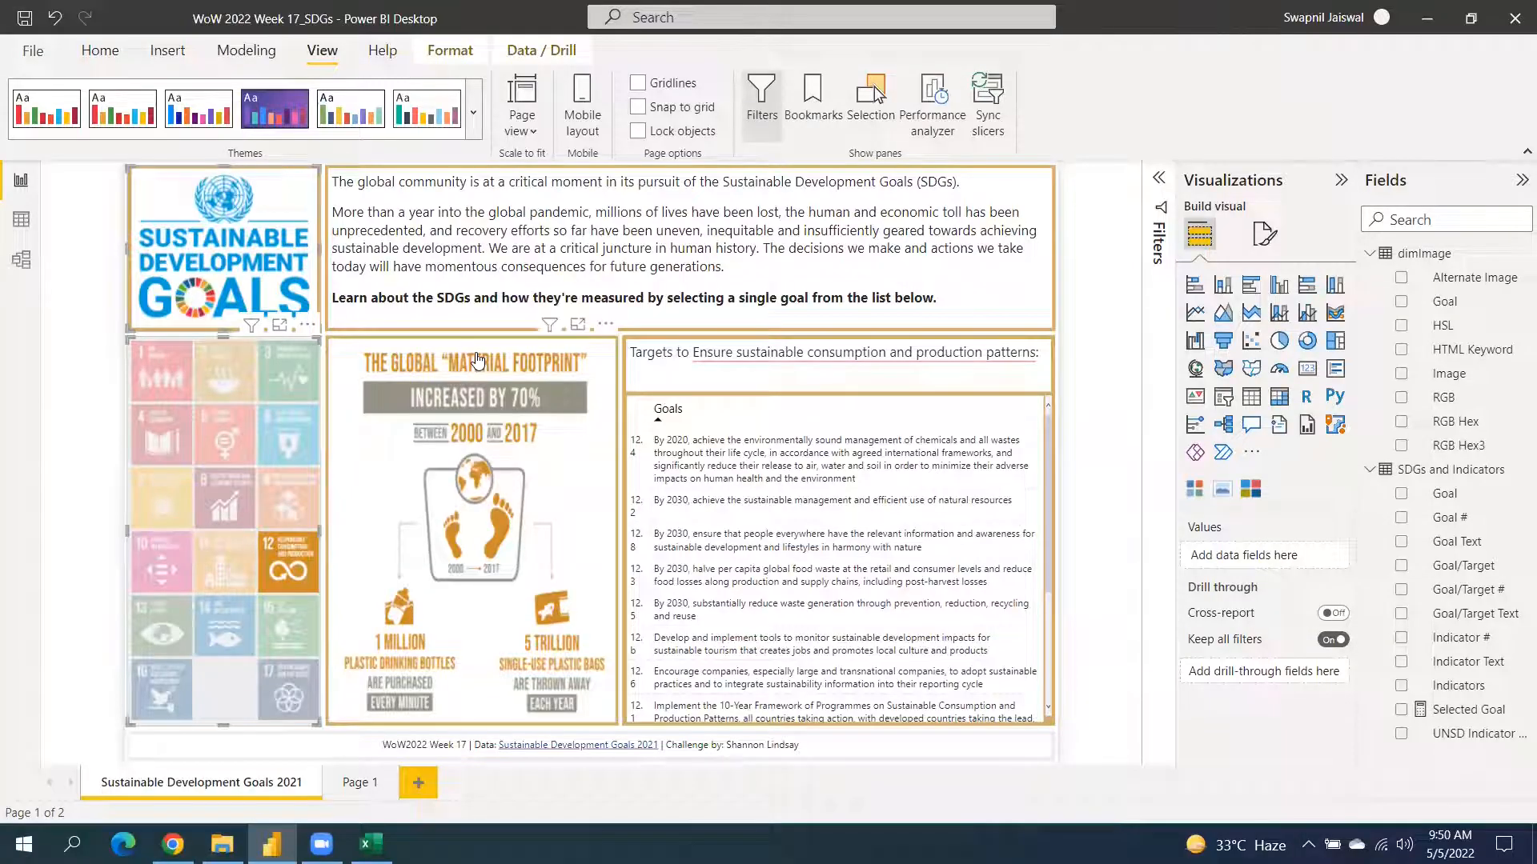